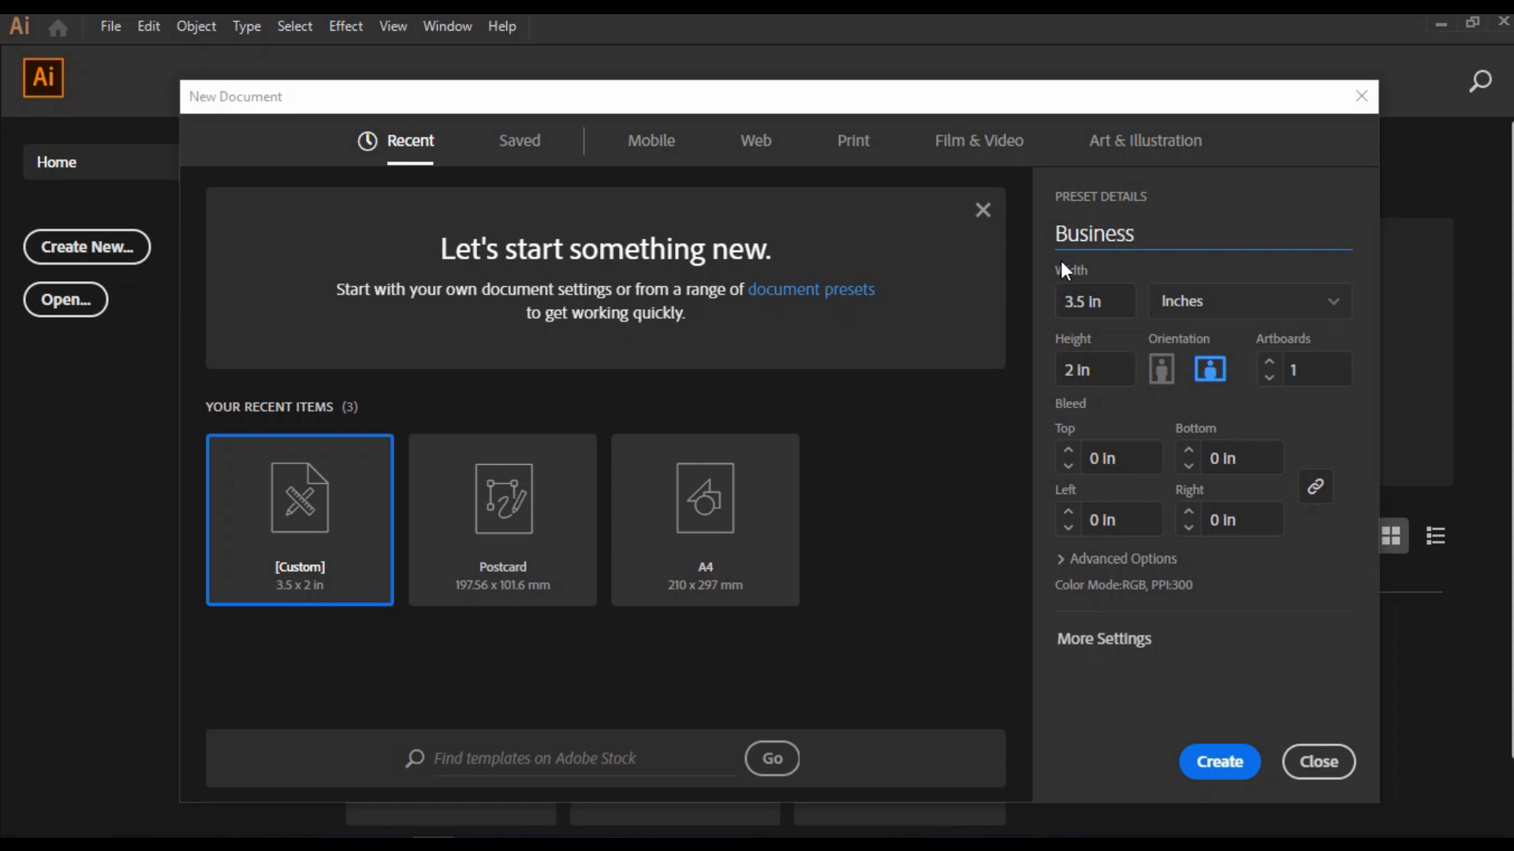
Step: Name the new 3.5 x 2 in document "Business Card" and set a 0.125 in bleed on all sides
text(Card)
drag(1108, 302, 1047, 312)
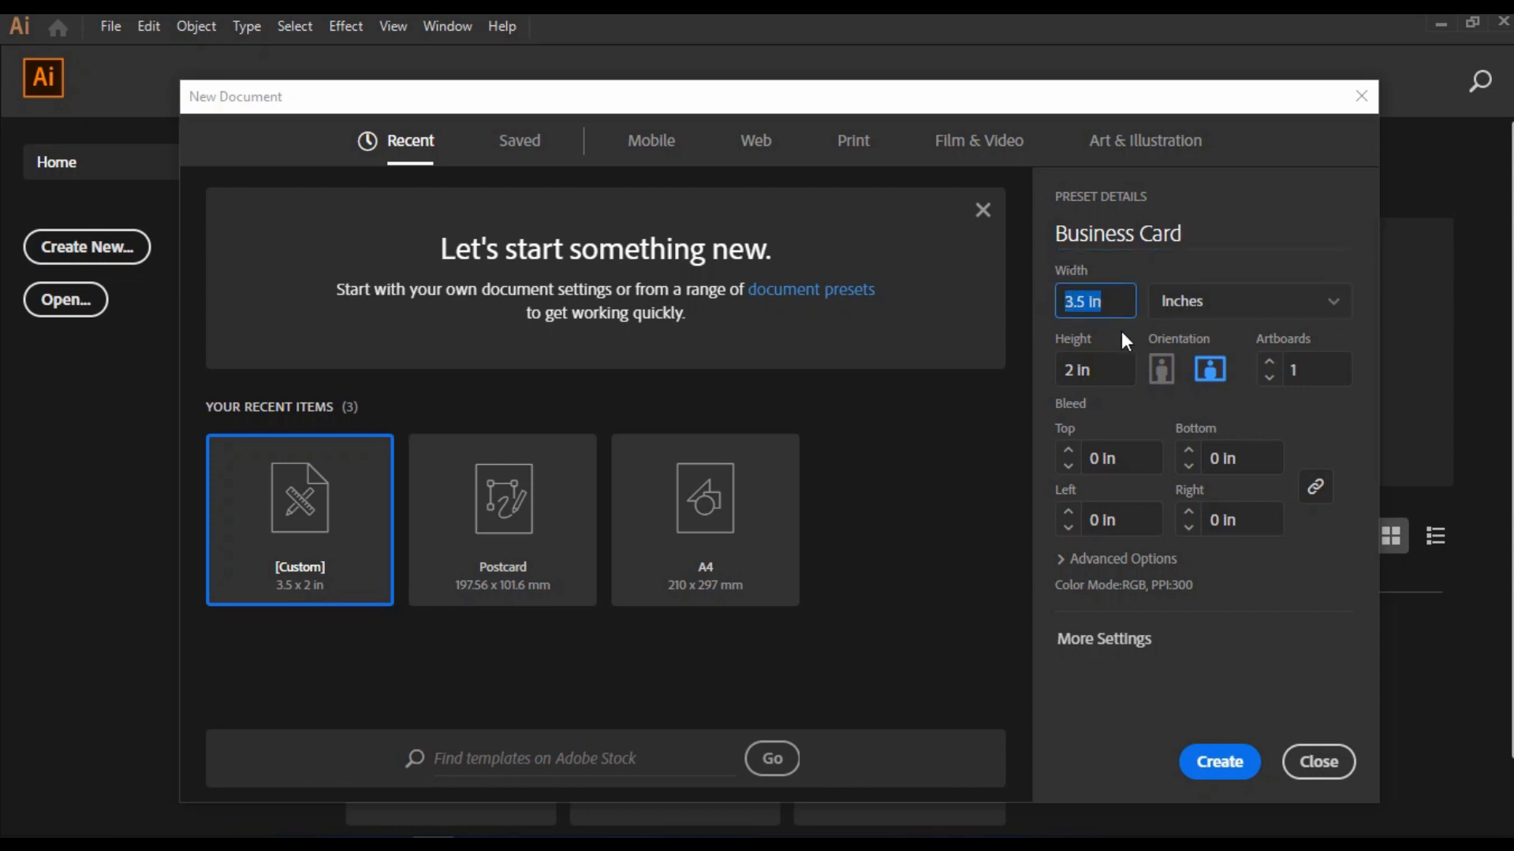
key(Tab)
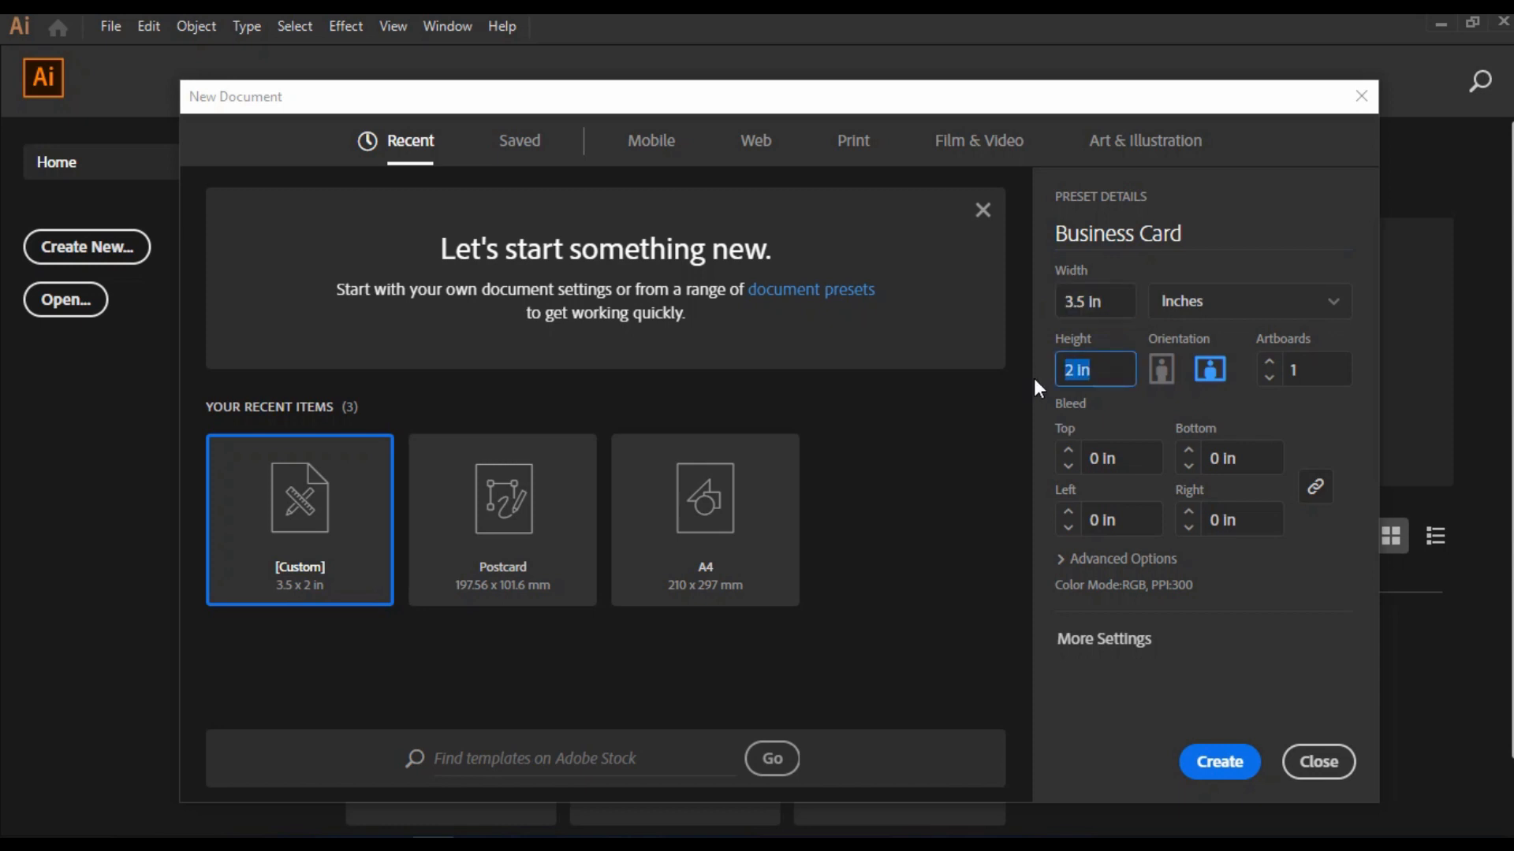
click(1069, 451)
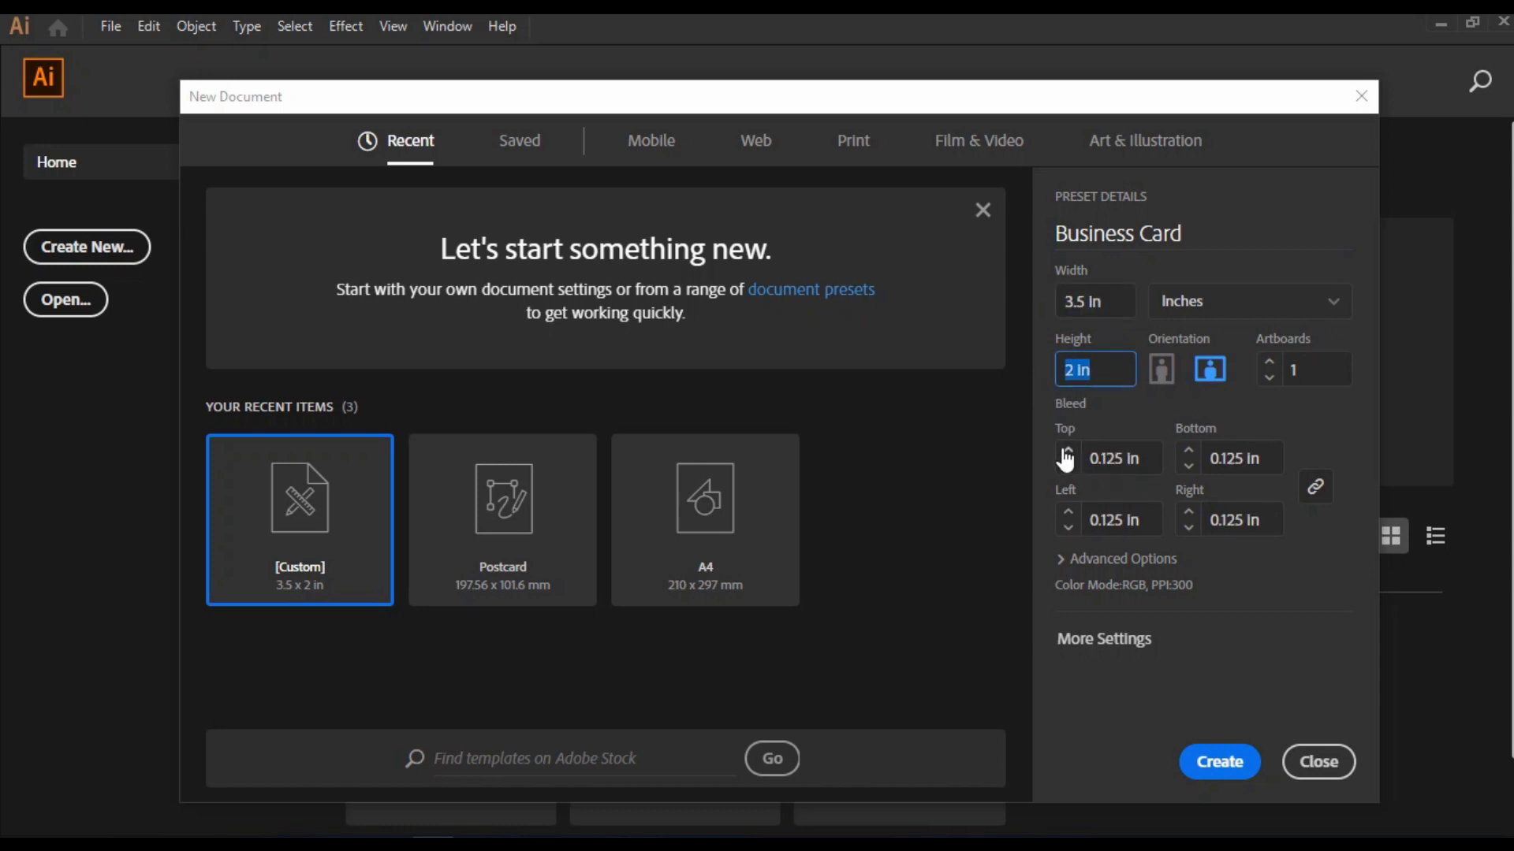
Step: Choose RGB Color as the advanced color mode and create the document
click(1093, 560)
click(1146, 526)
click(1111, 593)
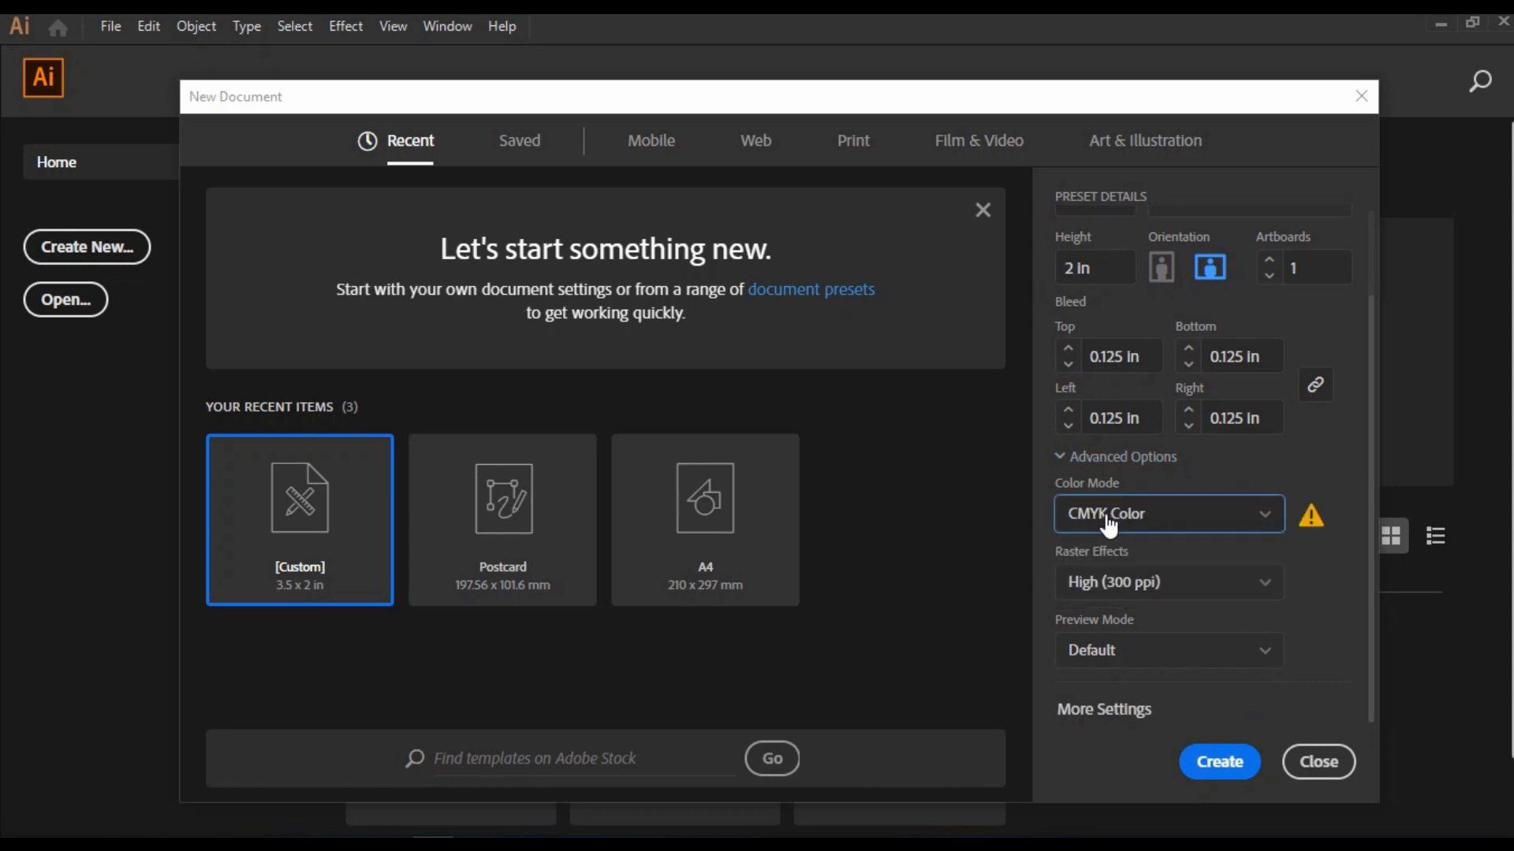
click(1151, 527)
click(1139, 550)
click(1207, 755)
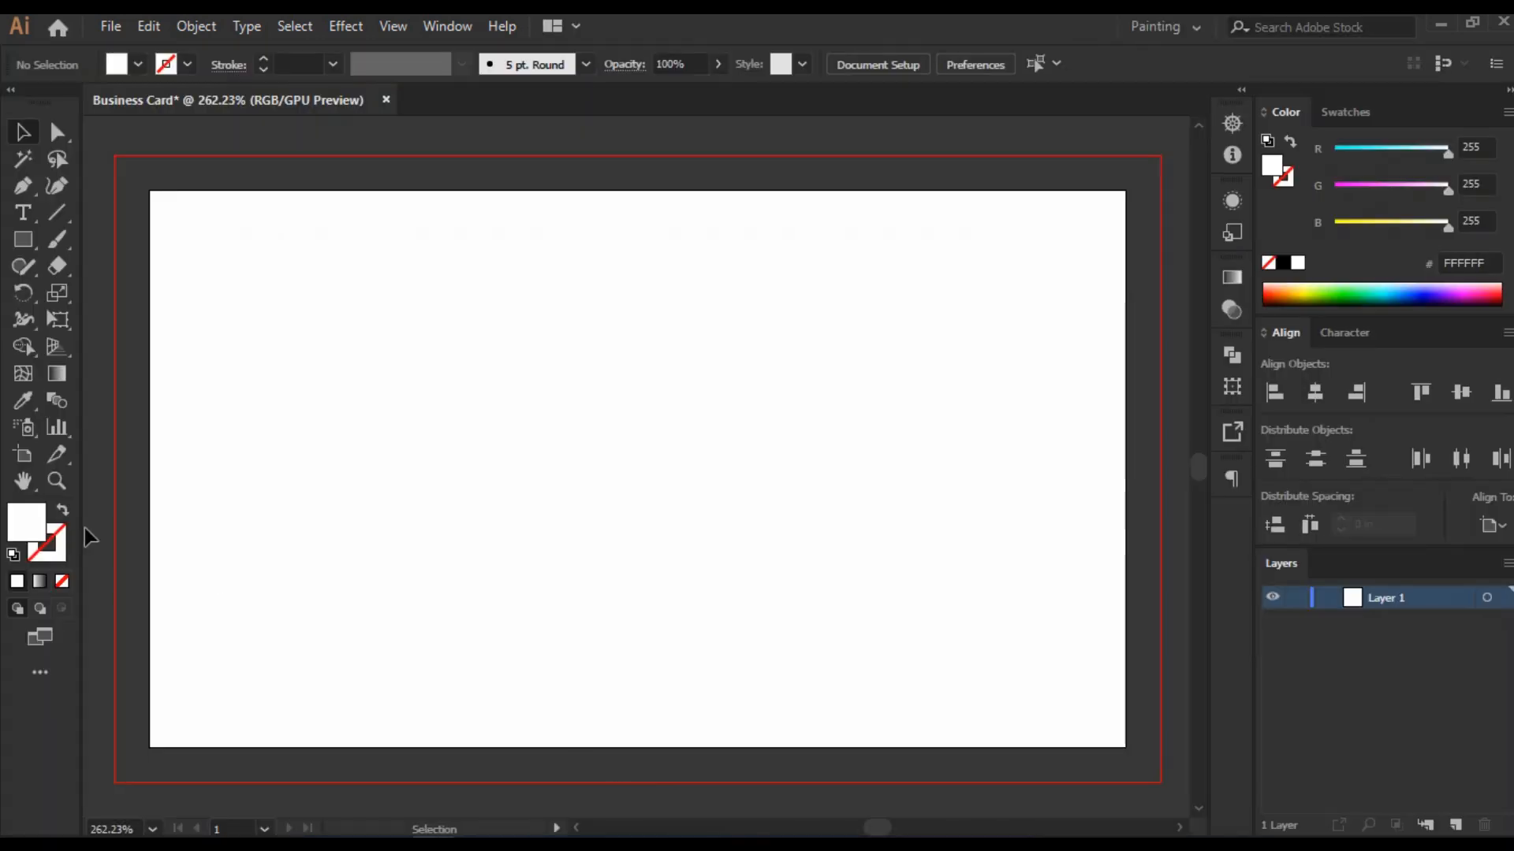
Step: Draw a white rectangle that covers the whole artboard out to the red bleed edges
click(23, 239)
mouse_move(114, 156)
mouse_down()
mouse_move(991, 785)
mouse_move(1186, 777)
mouse_move(1101, 782)
mouse_up()
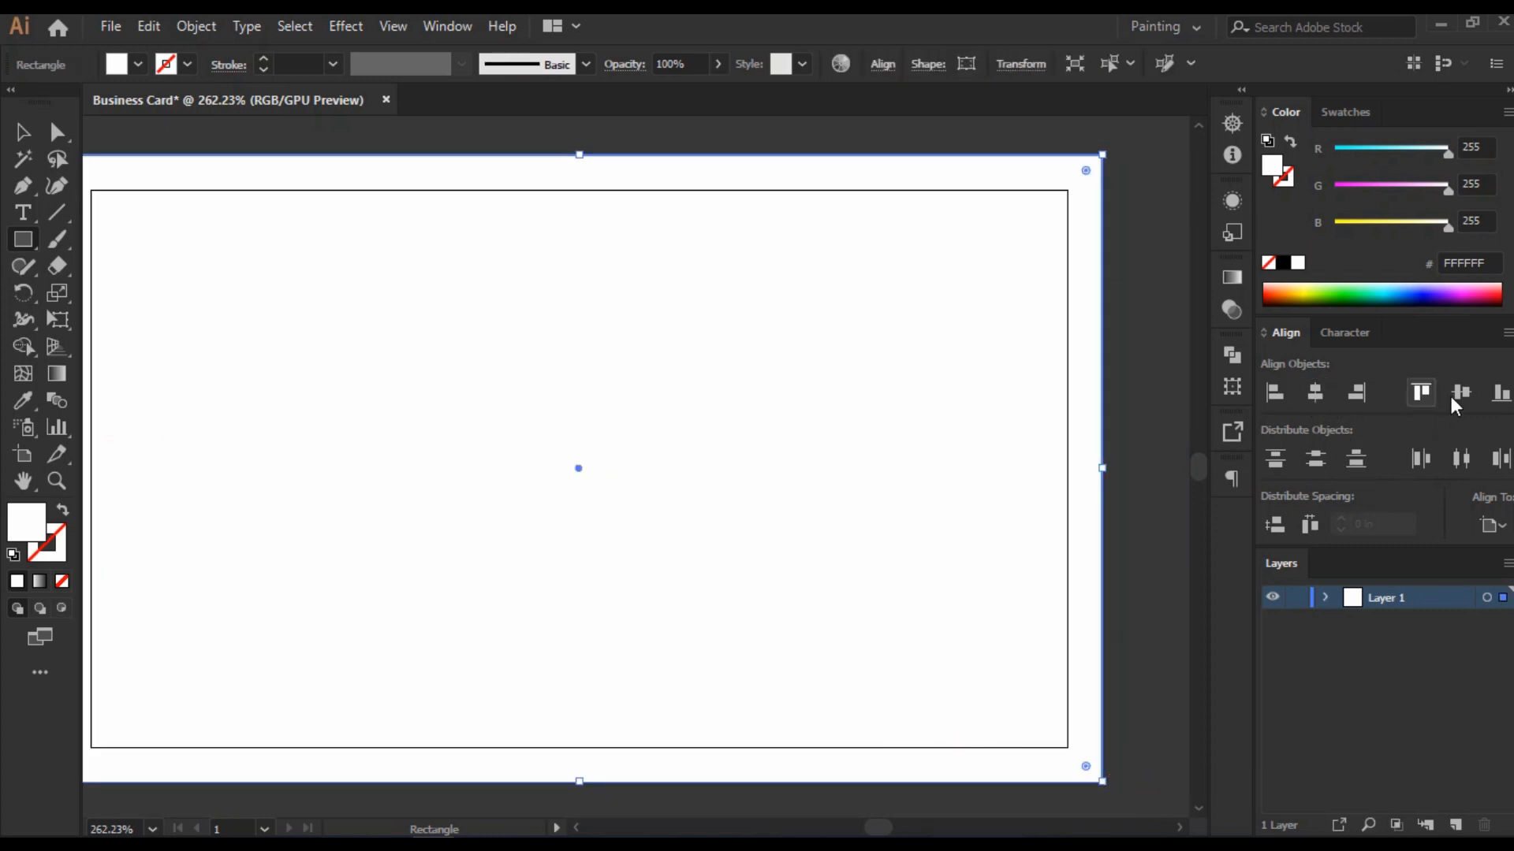
key(space)
drag(491, 414, 561, 417)
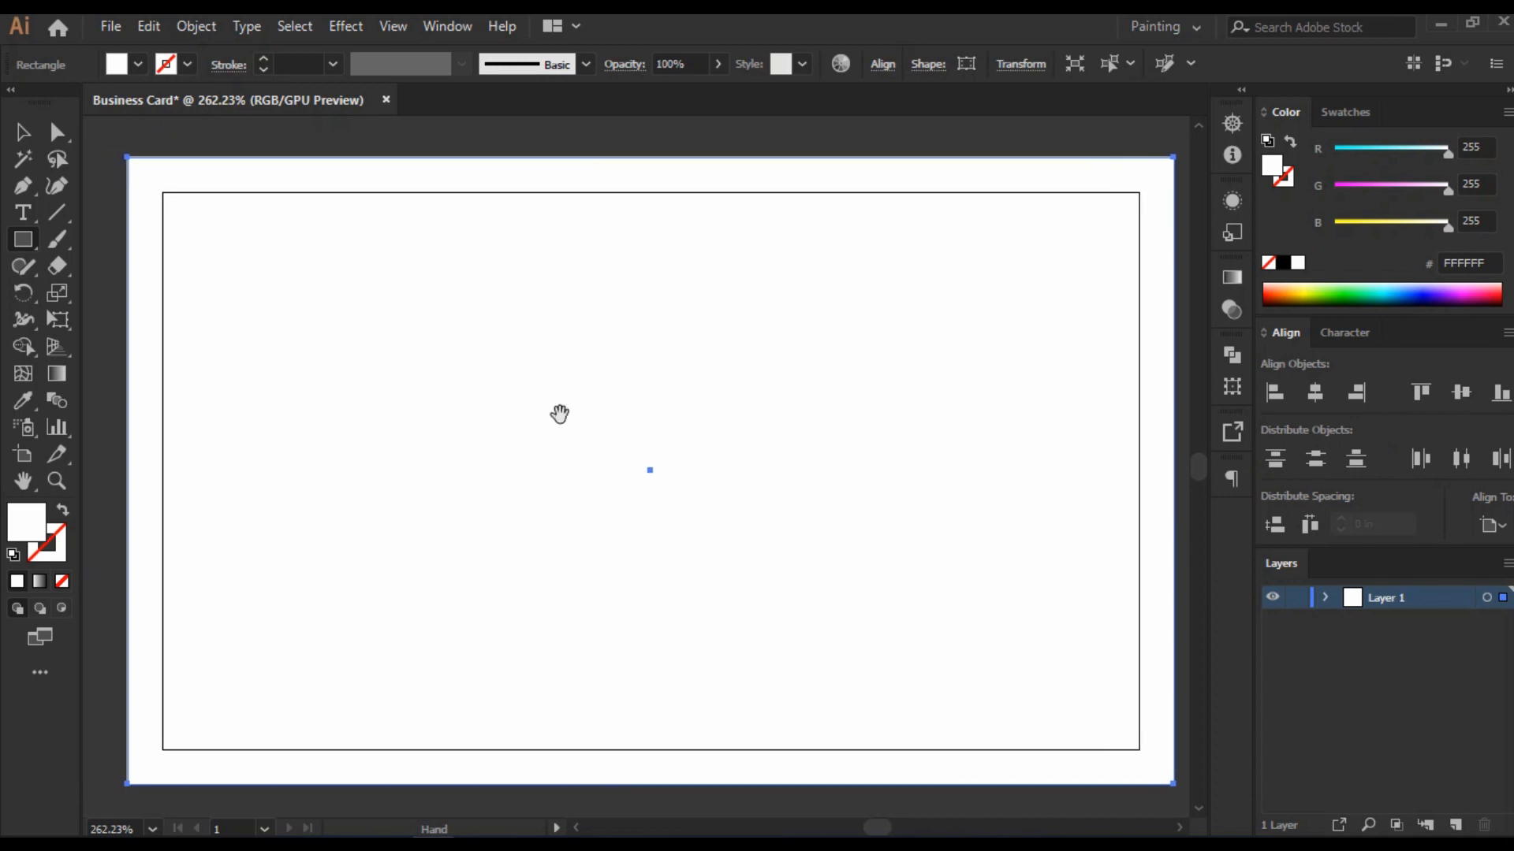
Step: Apply Offset Path of -0.25 in with miter joins to the bleed rectangle to create an inner margin rectangle
click(194, 26)
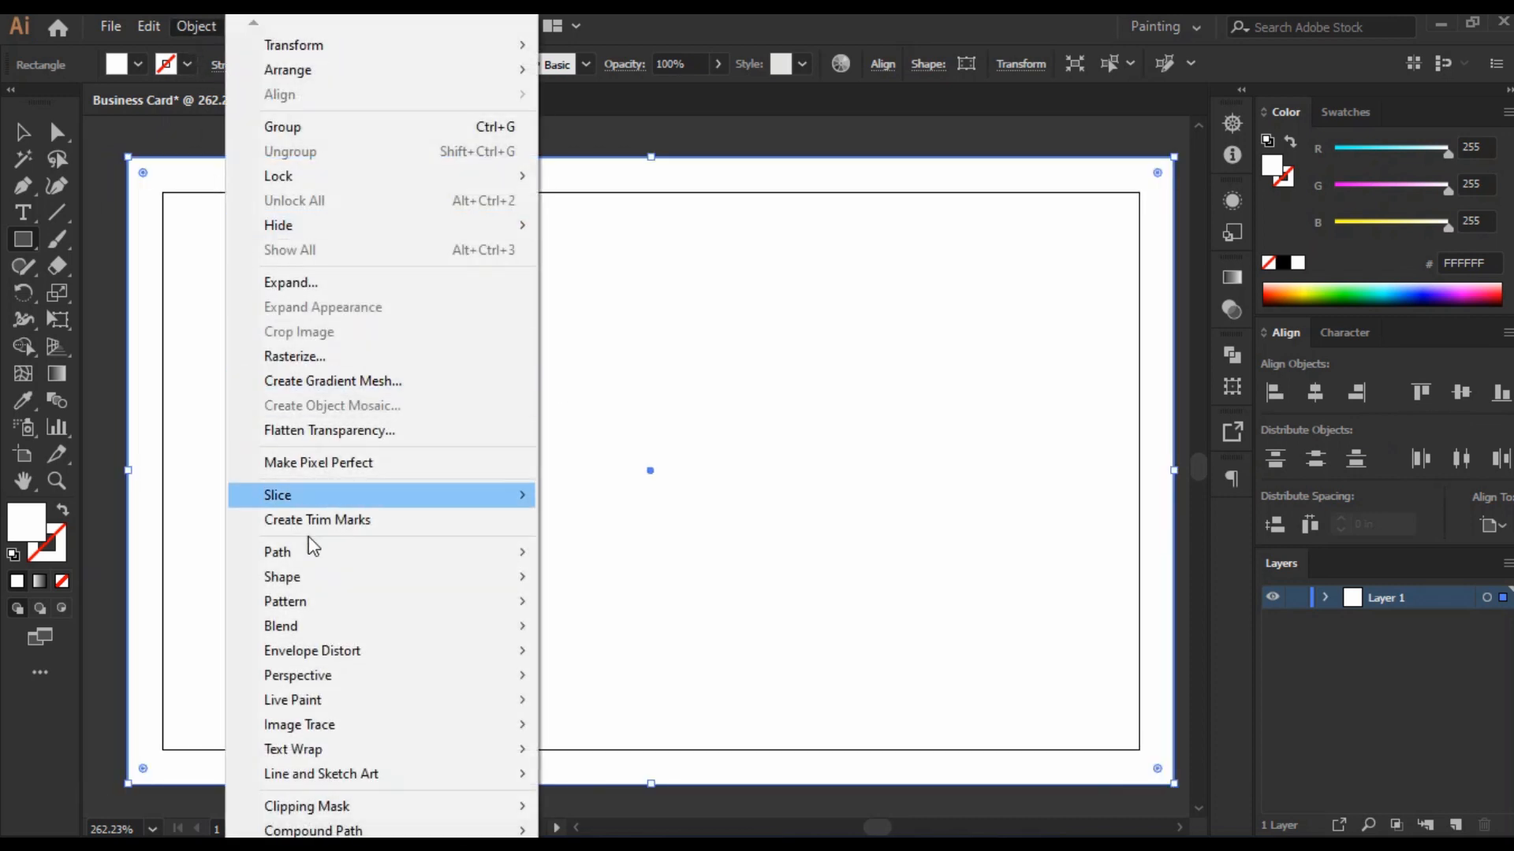
mouse_move(311, 562)
click(603, 633)
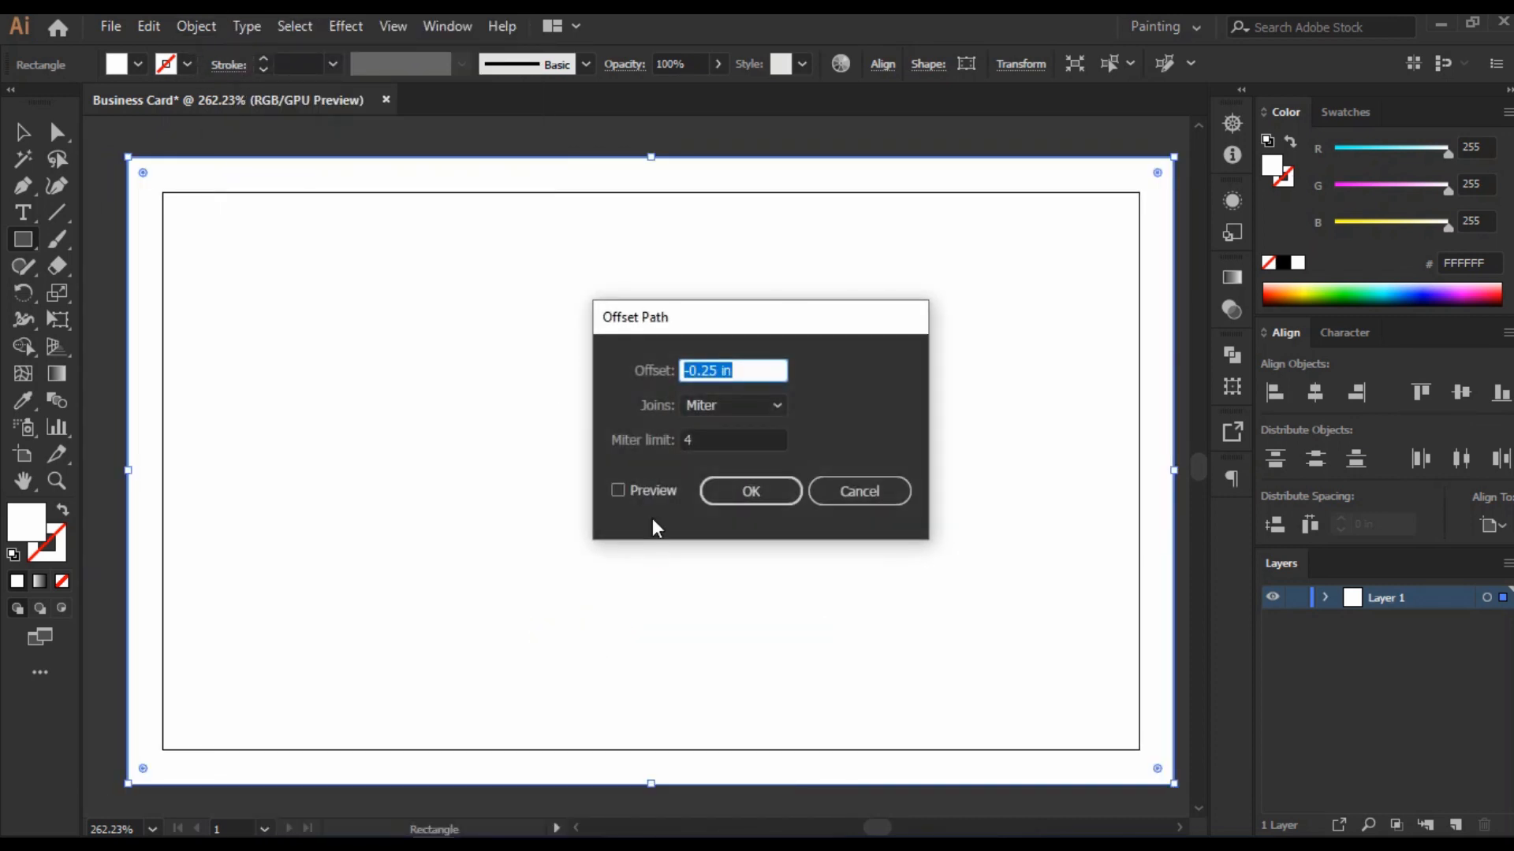
click(752, 504)
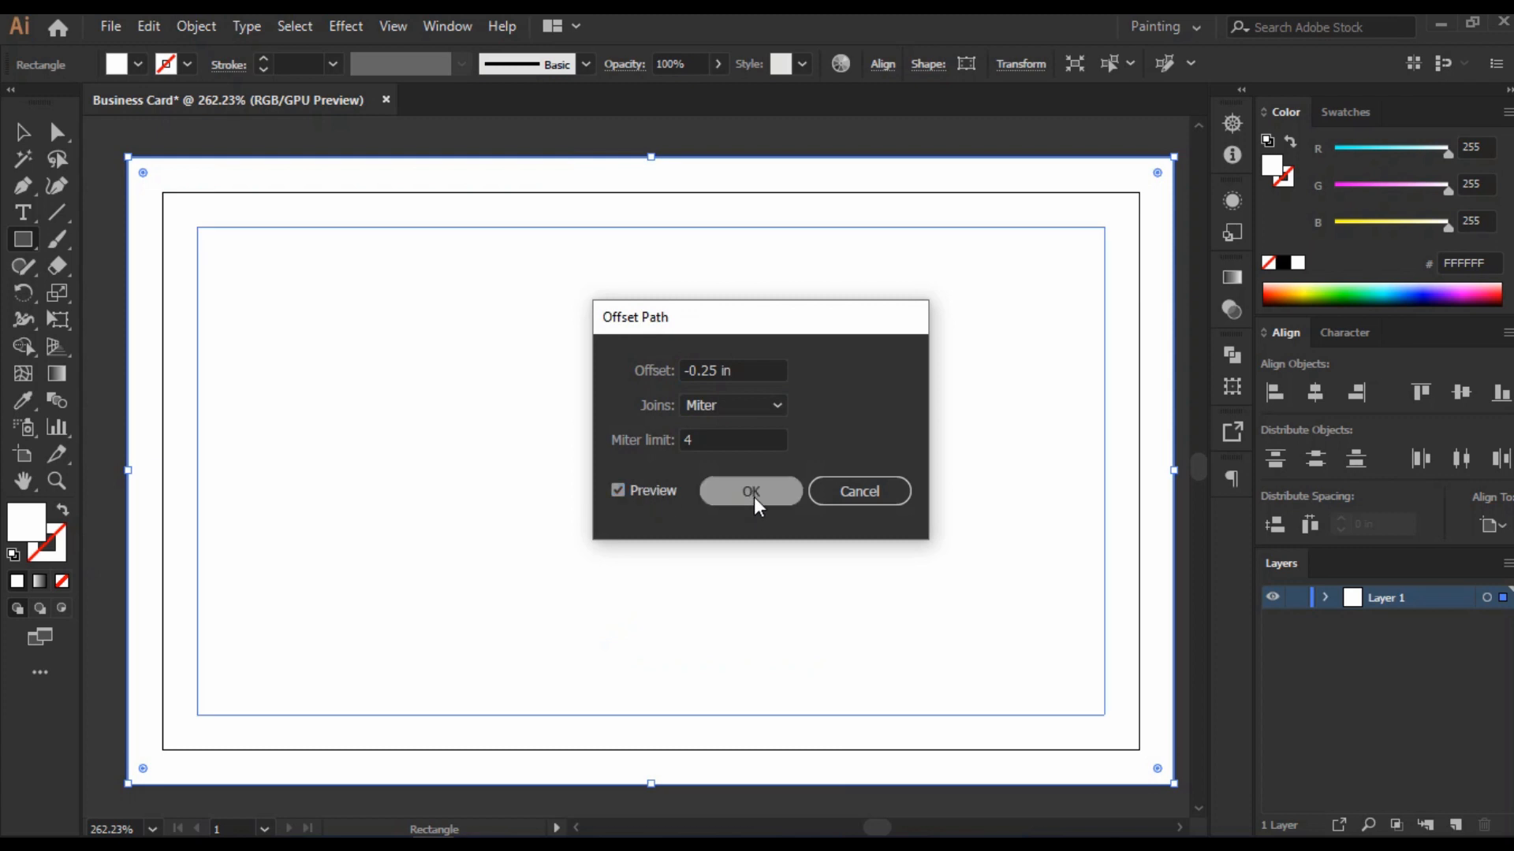
Step: Convert the inner margin rectangle into a guide and lock it
right_click(371, 412)
click(465, 677)
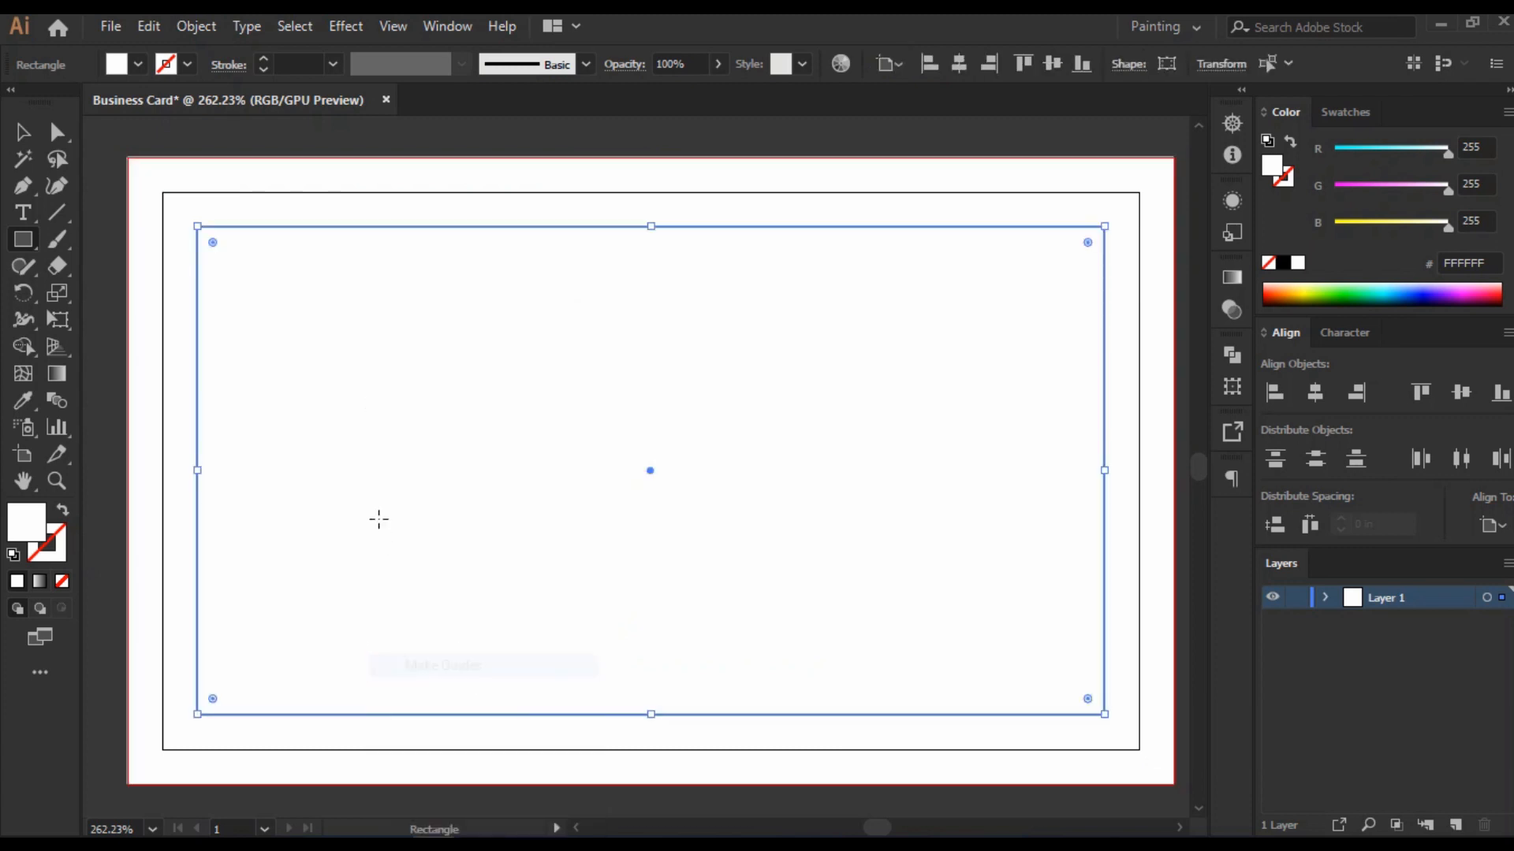
click(194, 26)
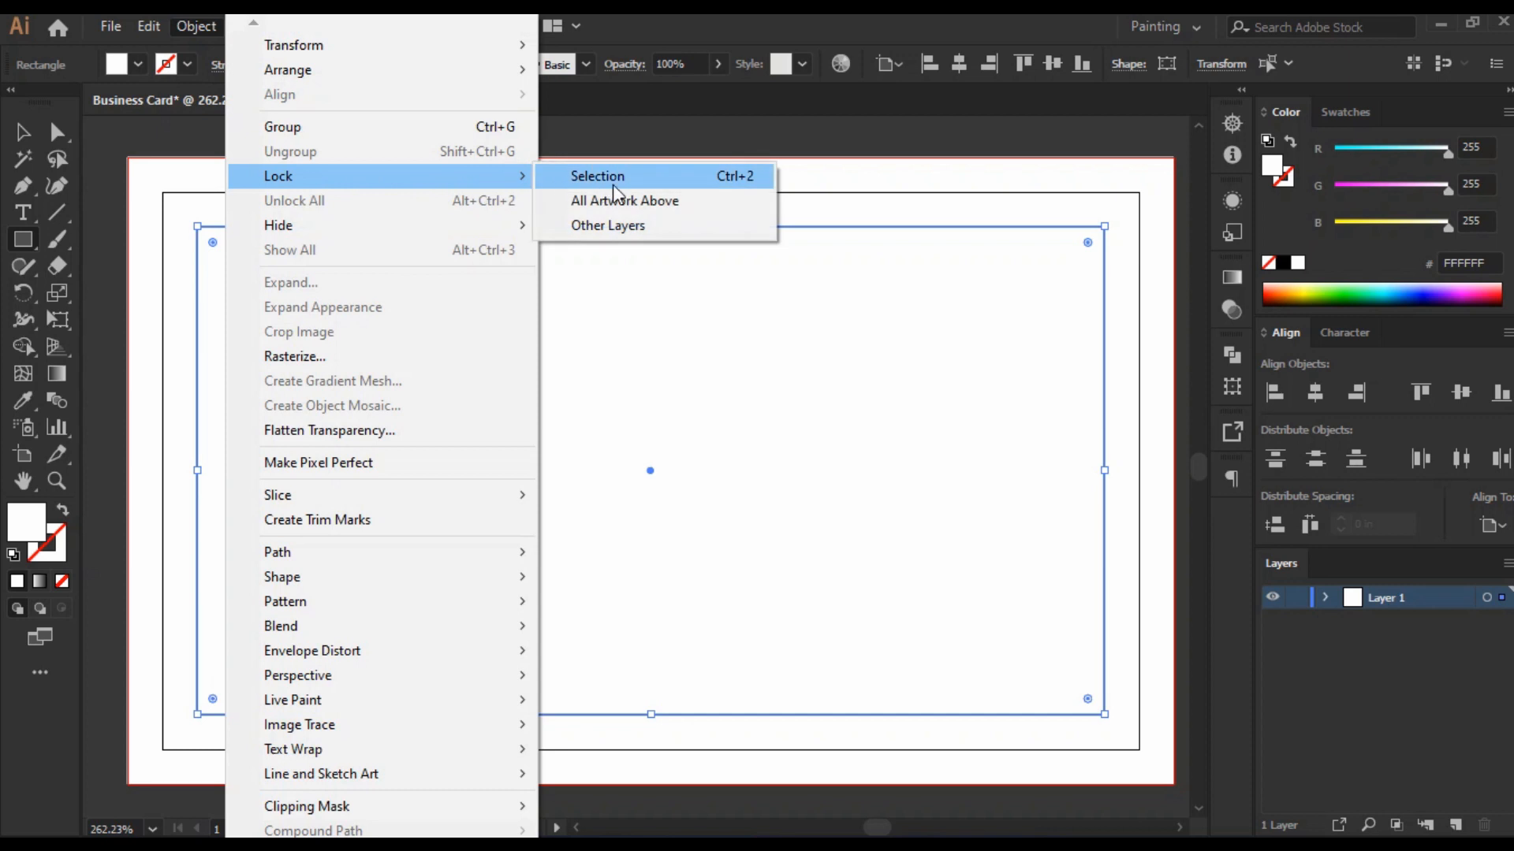
click(617, 182)
Step: Select the white bleed-sized background rectangle and lock it
click(23, 131)
click(148, 159)
click(193, 26)
mouse_move(452, 183)
click(646, 178)
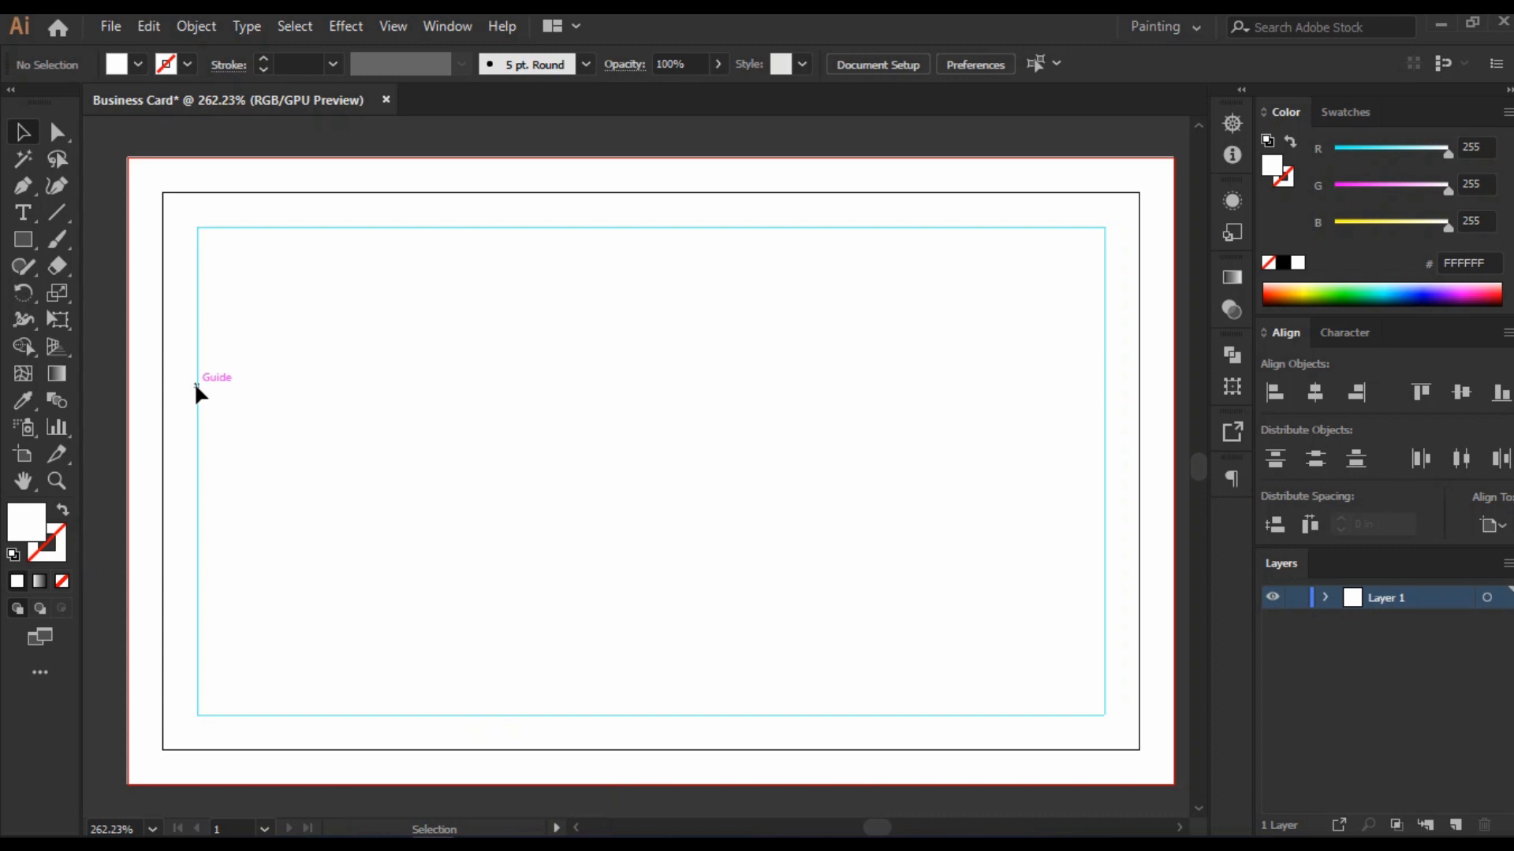
Step: Draw a hexagon with a radius of about 0.23 in near the margin's upper-left corner and fill it black
click(31, 241)
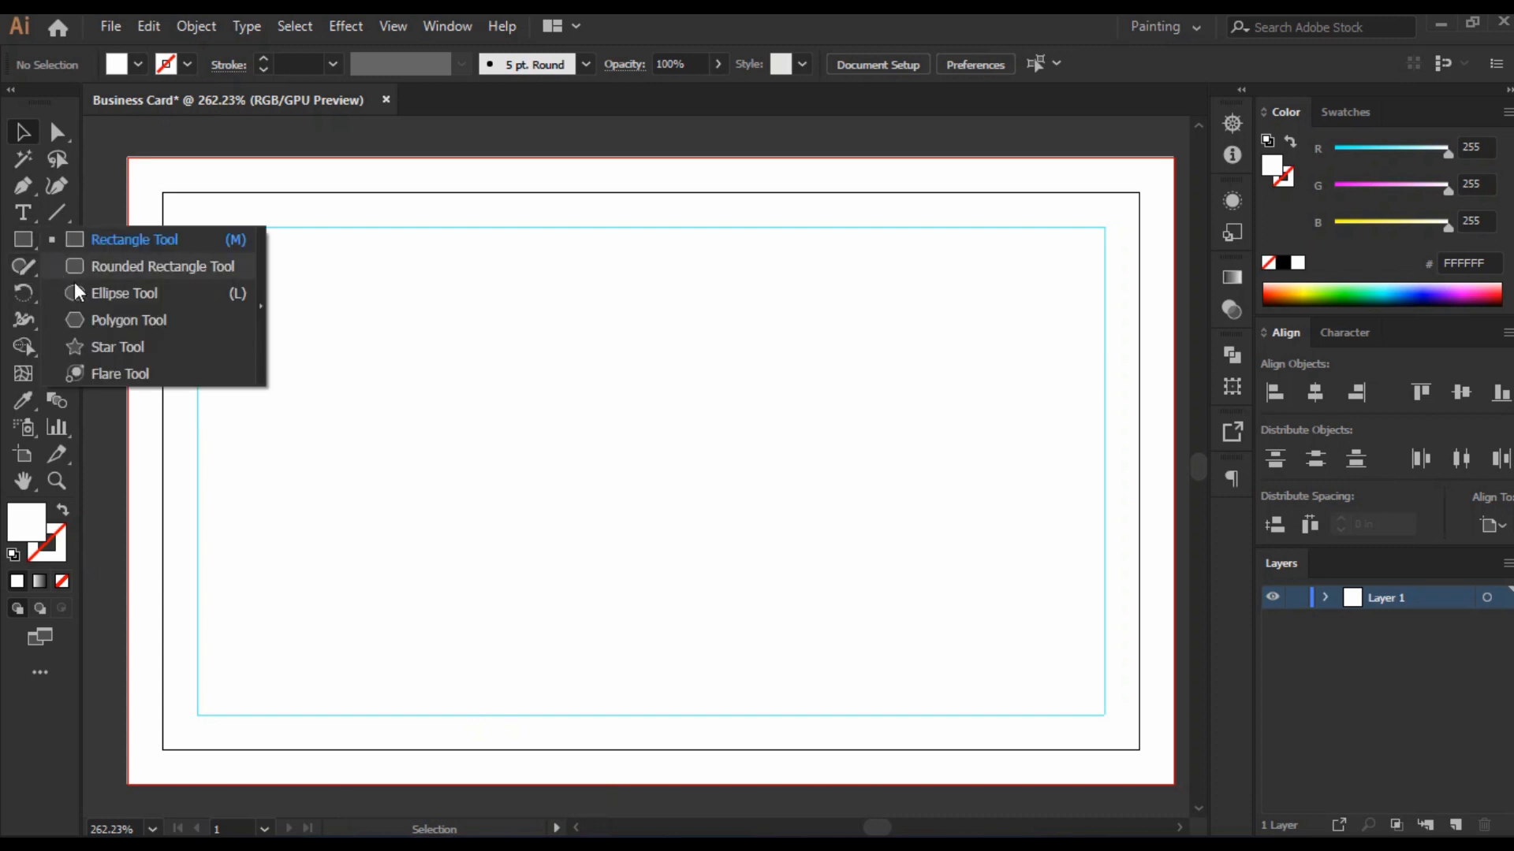
click(116, 325)
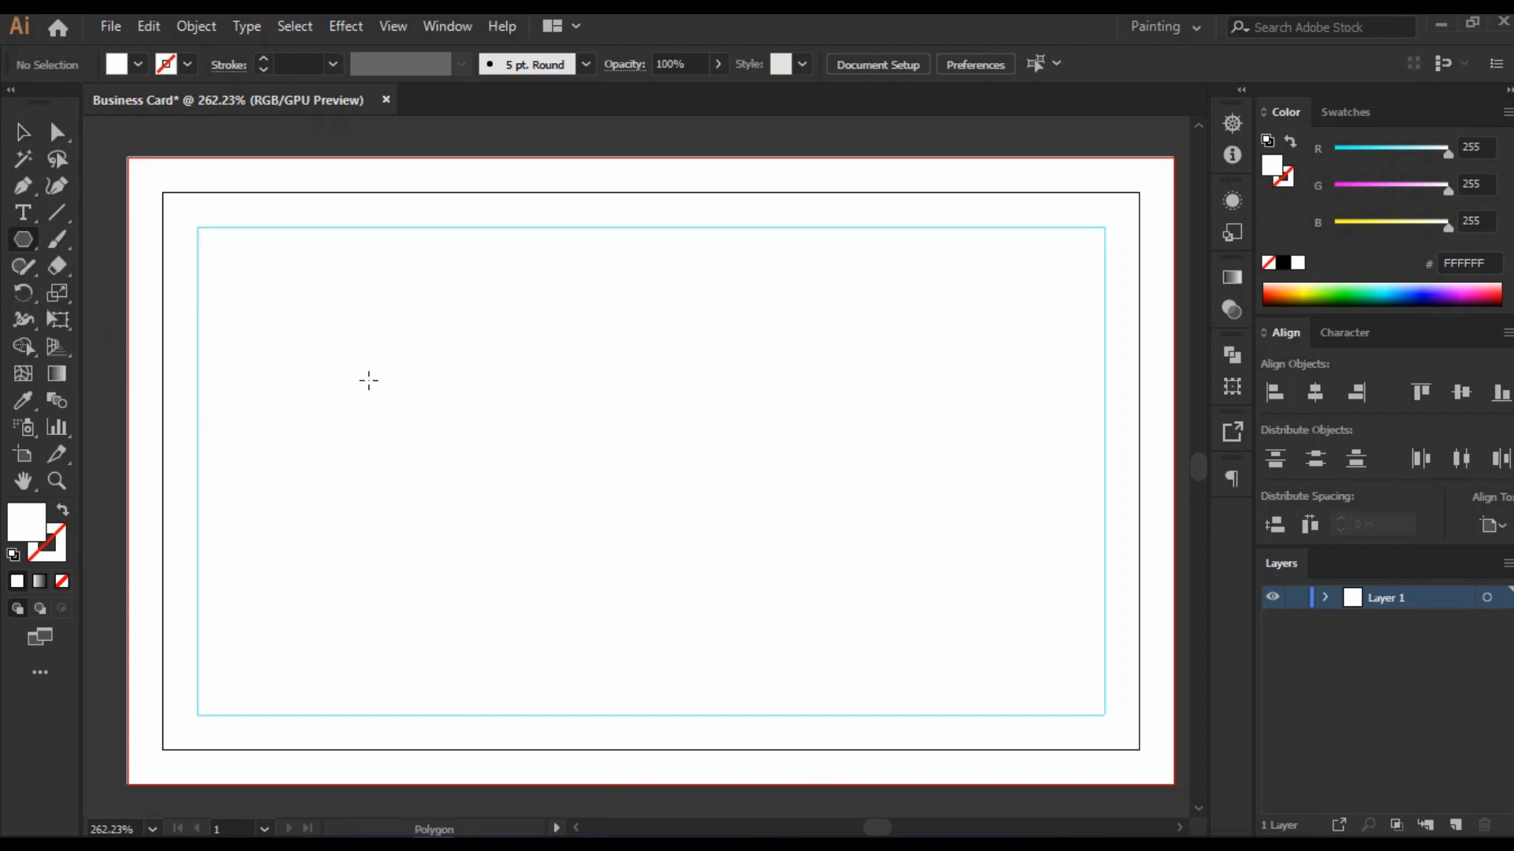
drag(356, 371, 408, 407)
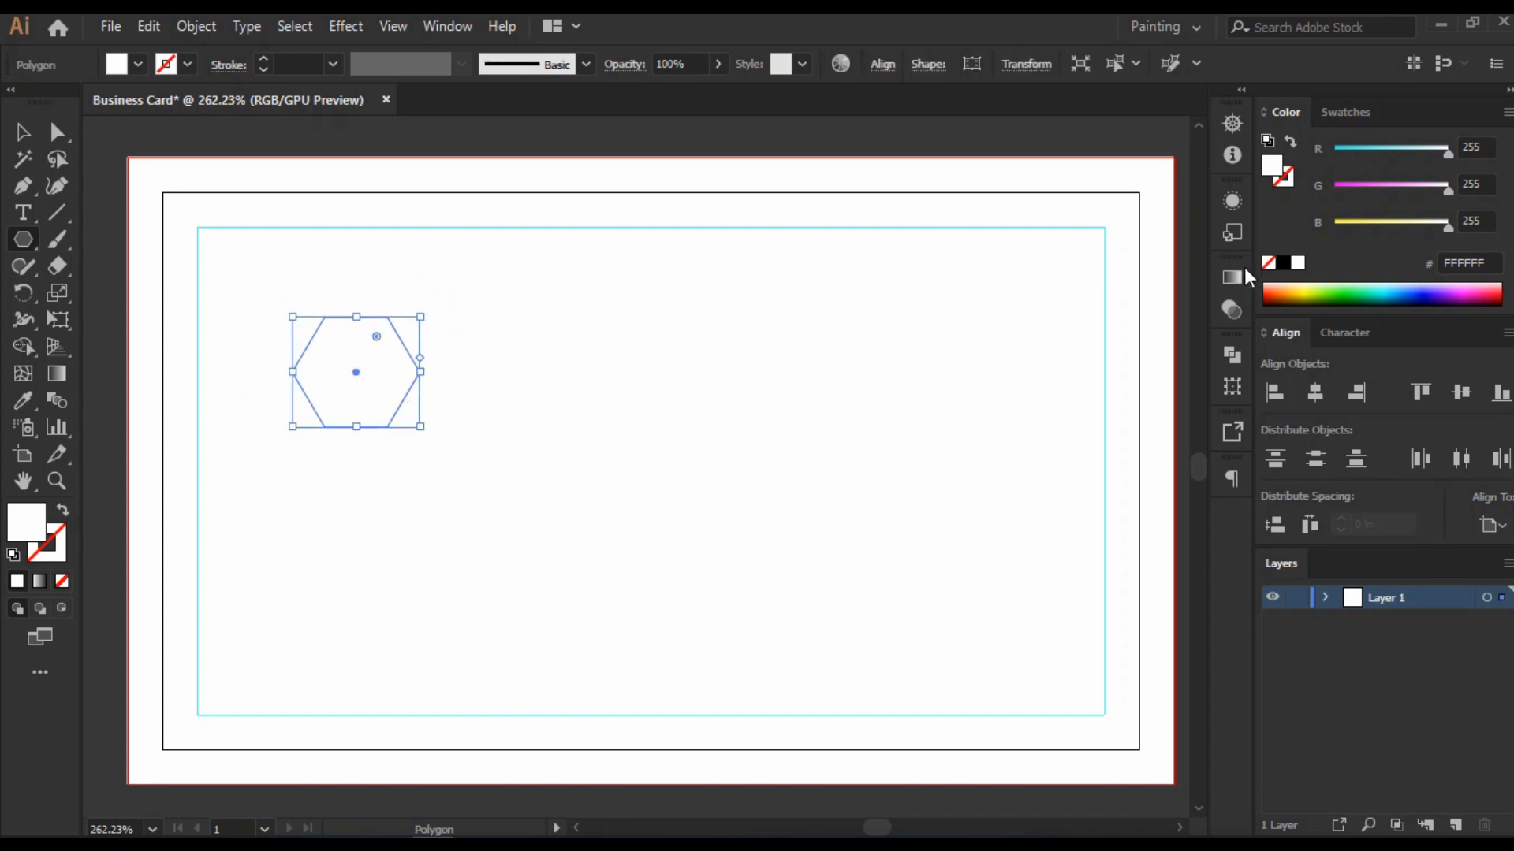
click(1285, 268)
click(23, 132)
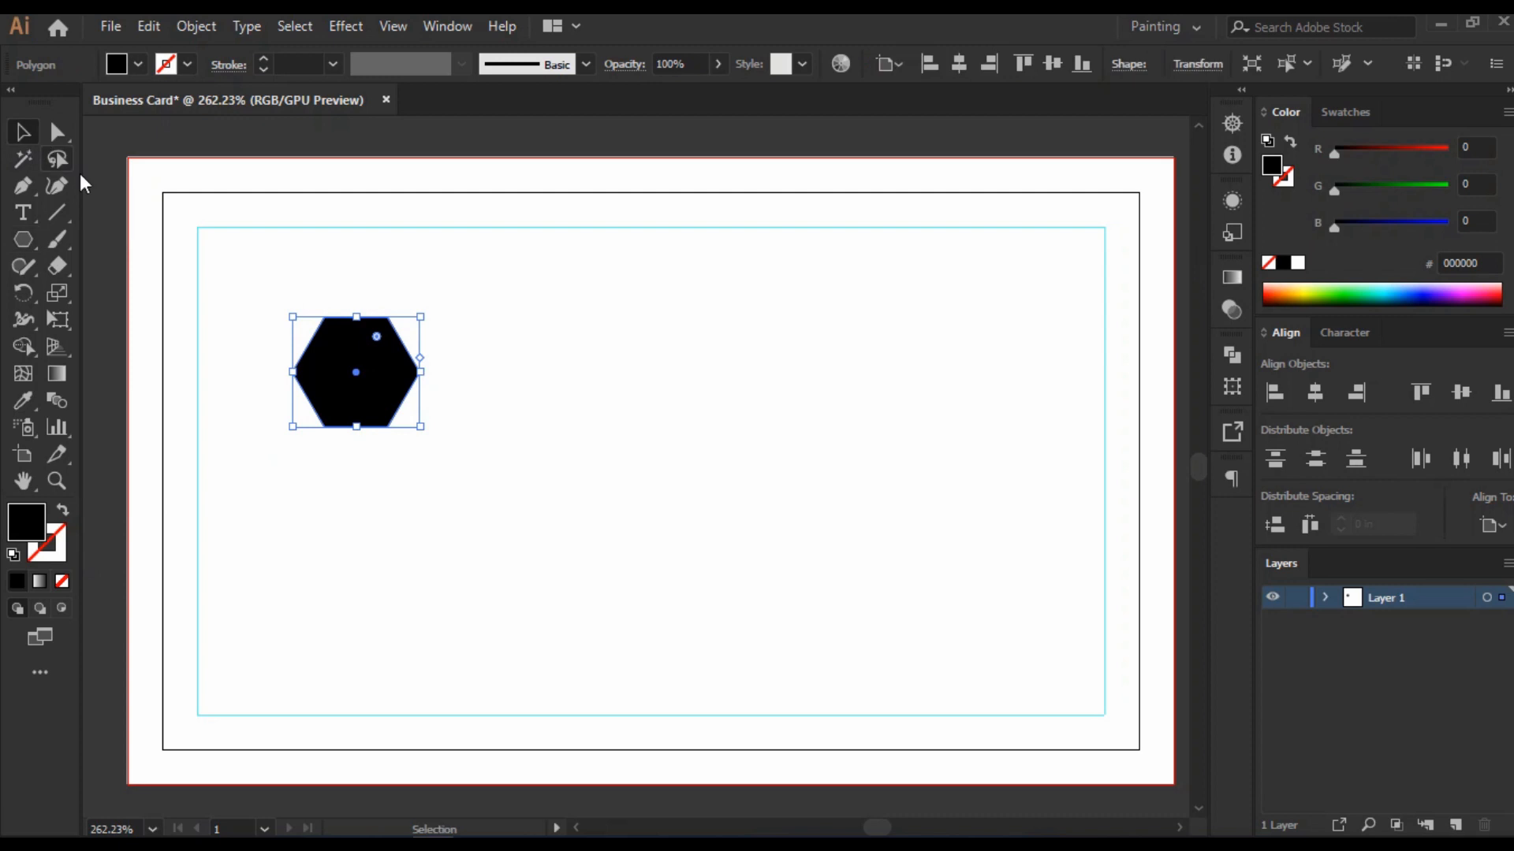
click(467, 409)
Step: Draw three straight white-filled Pen paths without stroke across the black hexagon, each connecting two opposite corners
scroll(354, 344, up, 1)
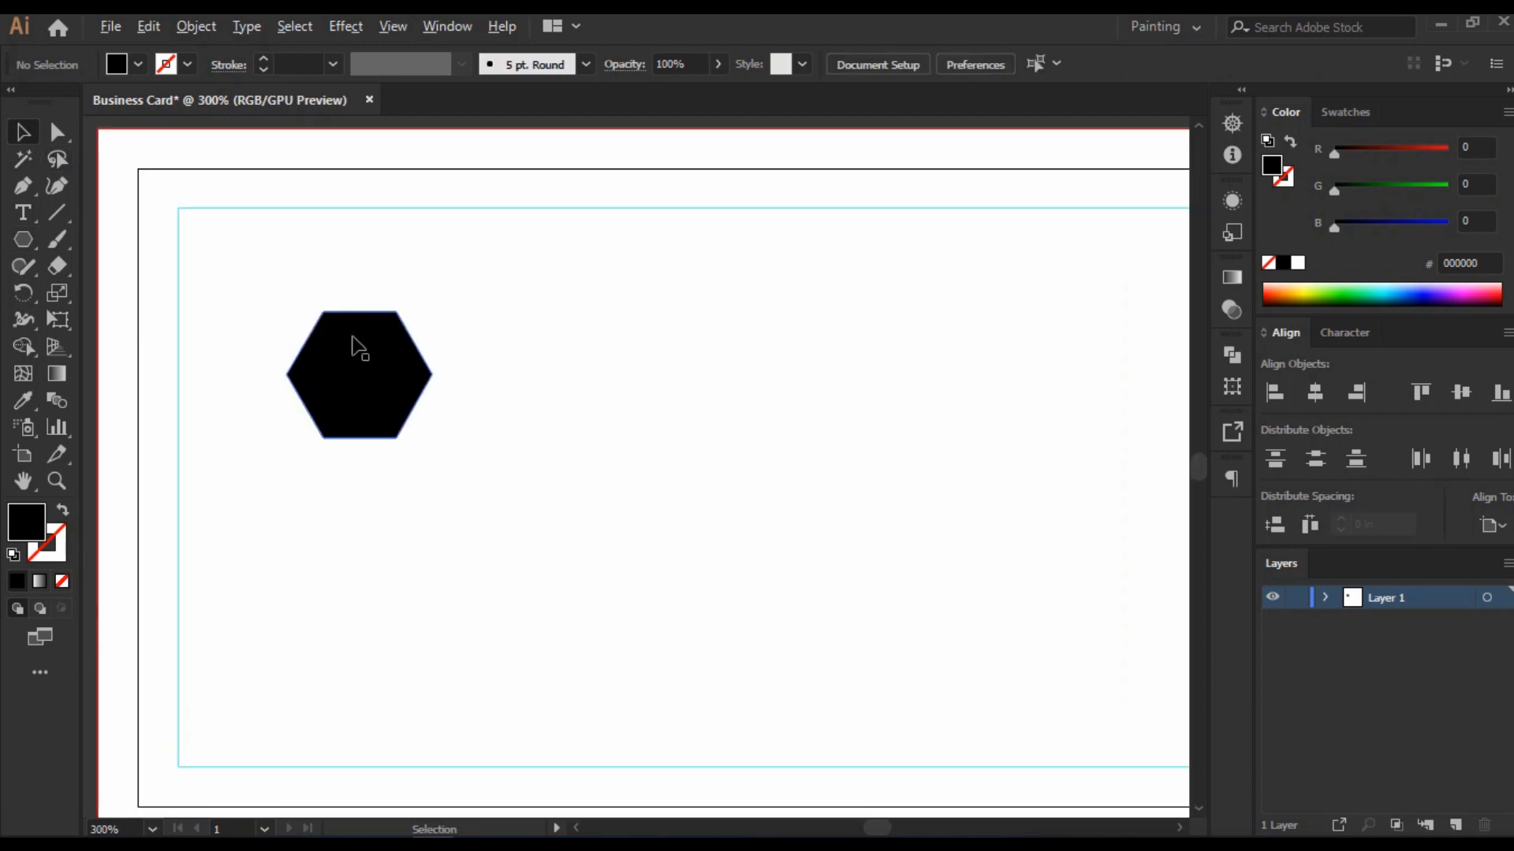
click(23, 186)
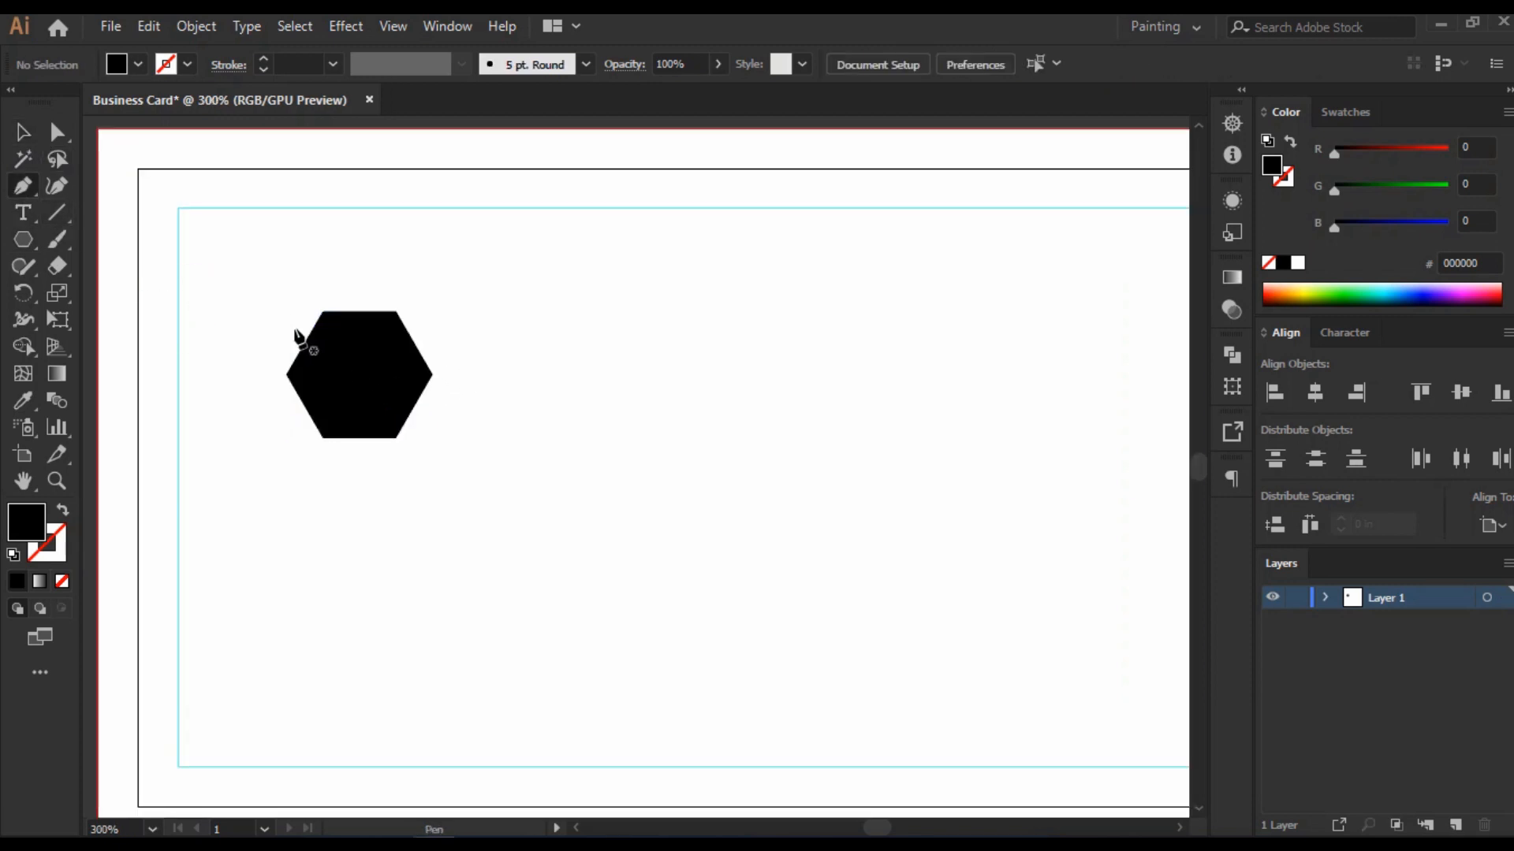
click(1297, 264)
click(322, 312)
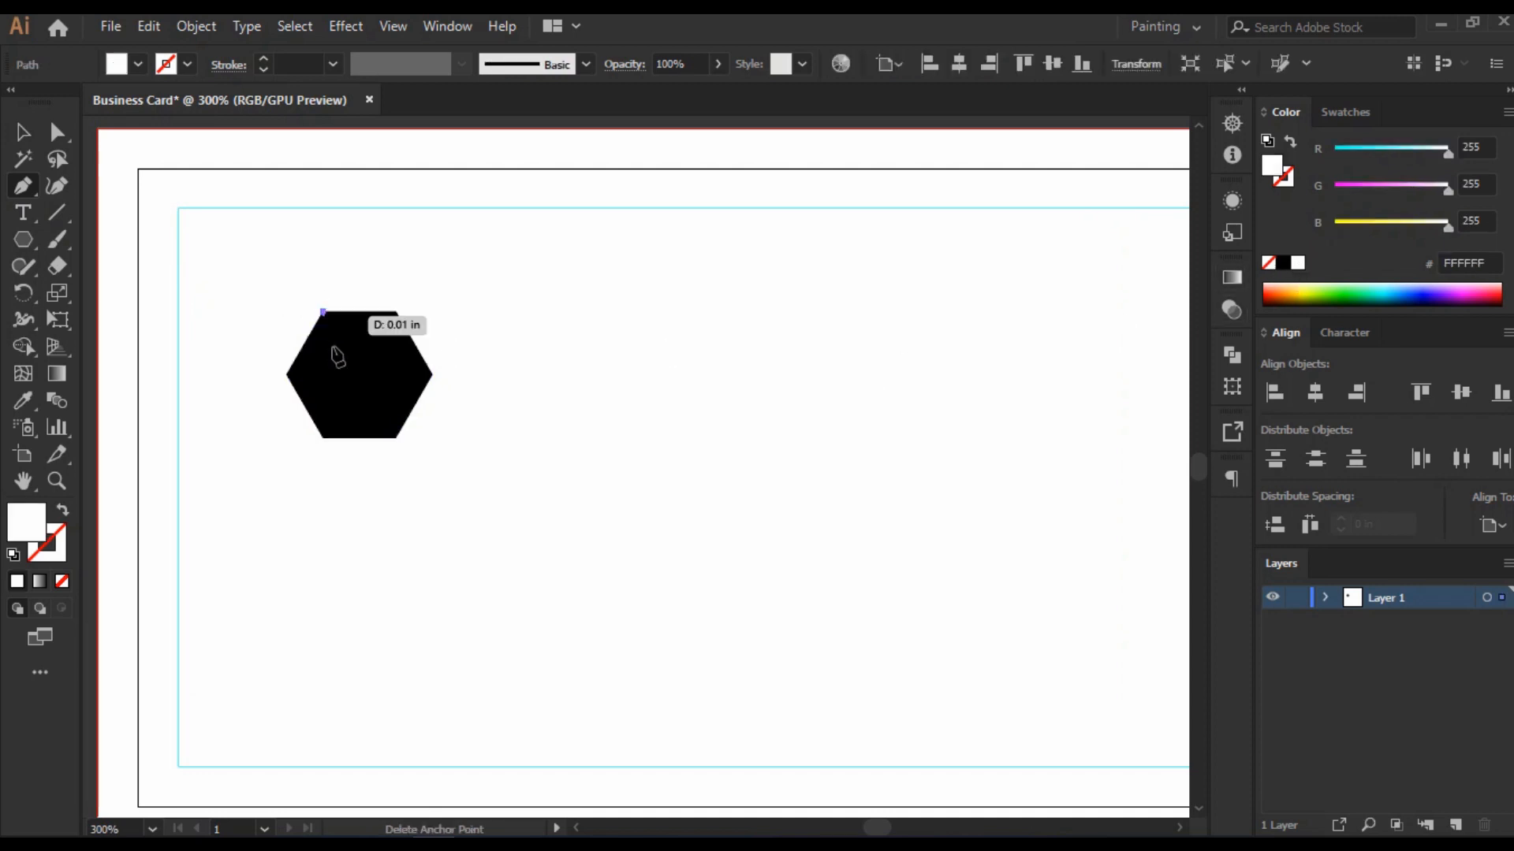
click(395, 437)
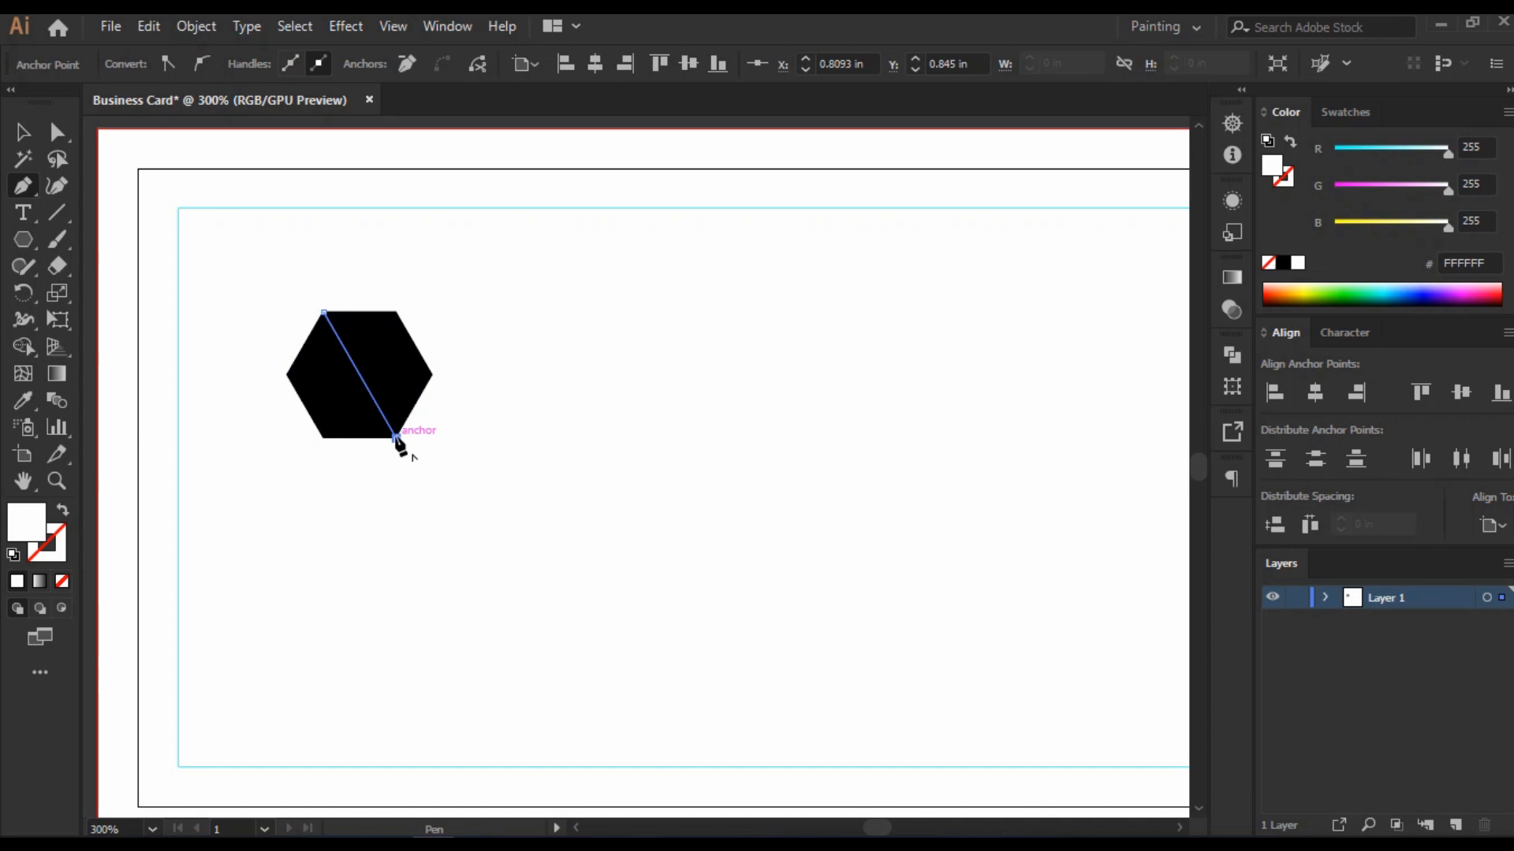
key(Escape)
click(431, 375)
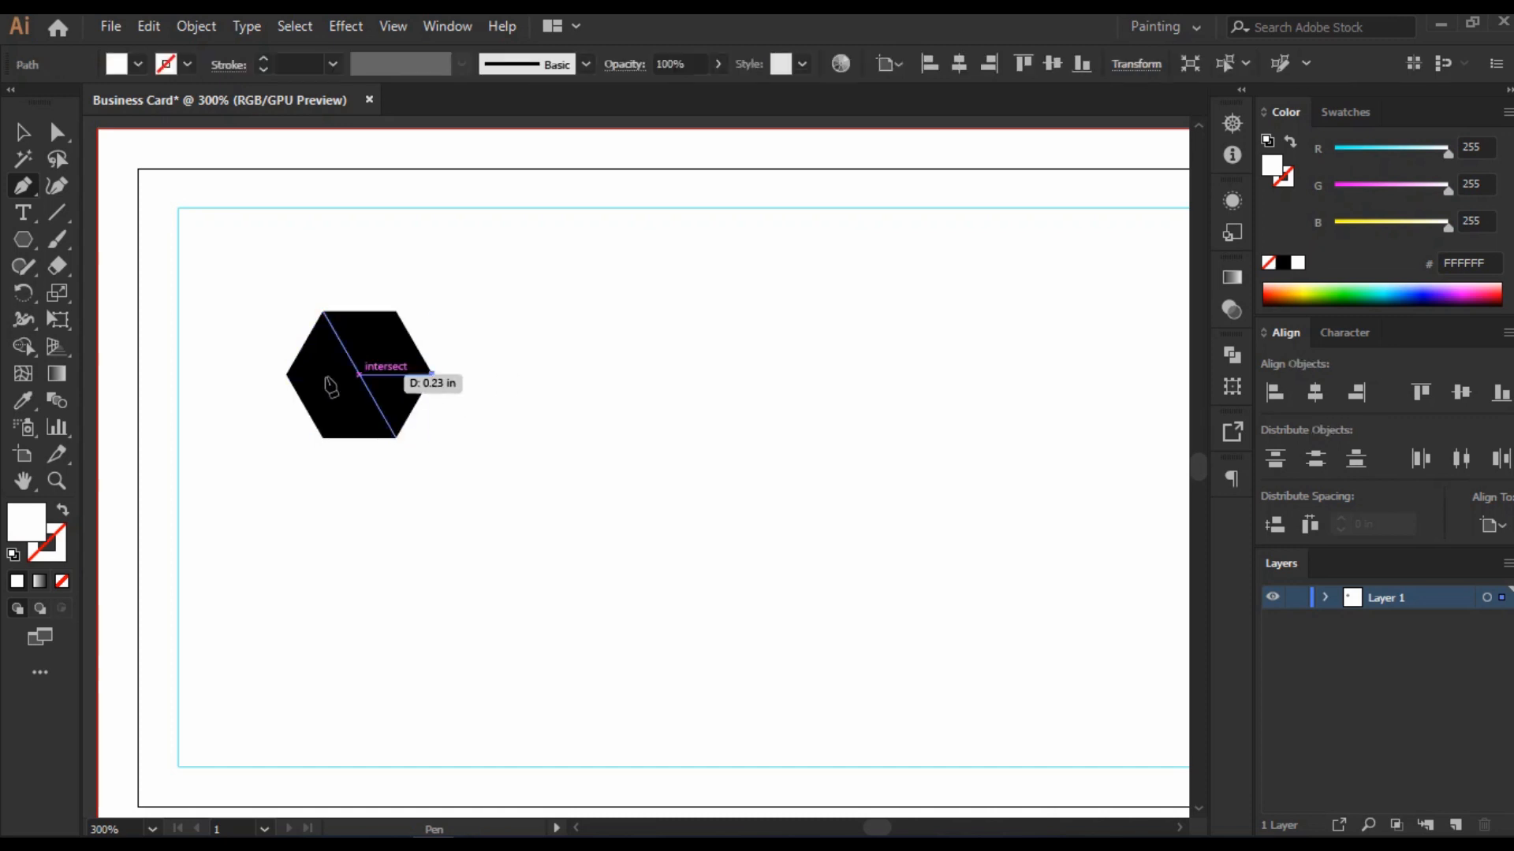
click(285, 374)
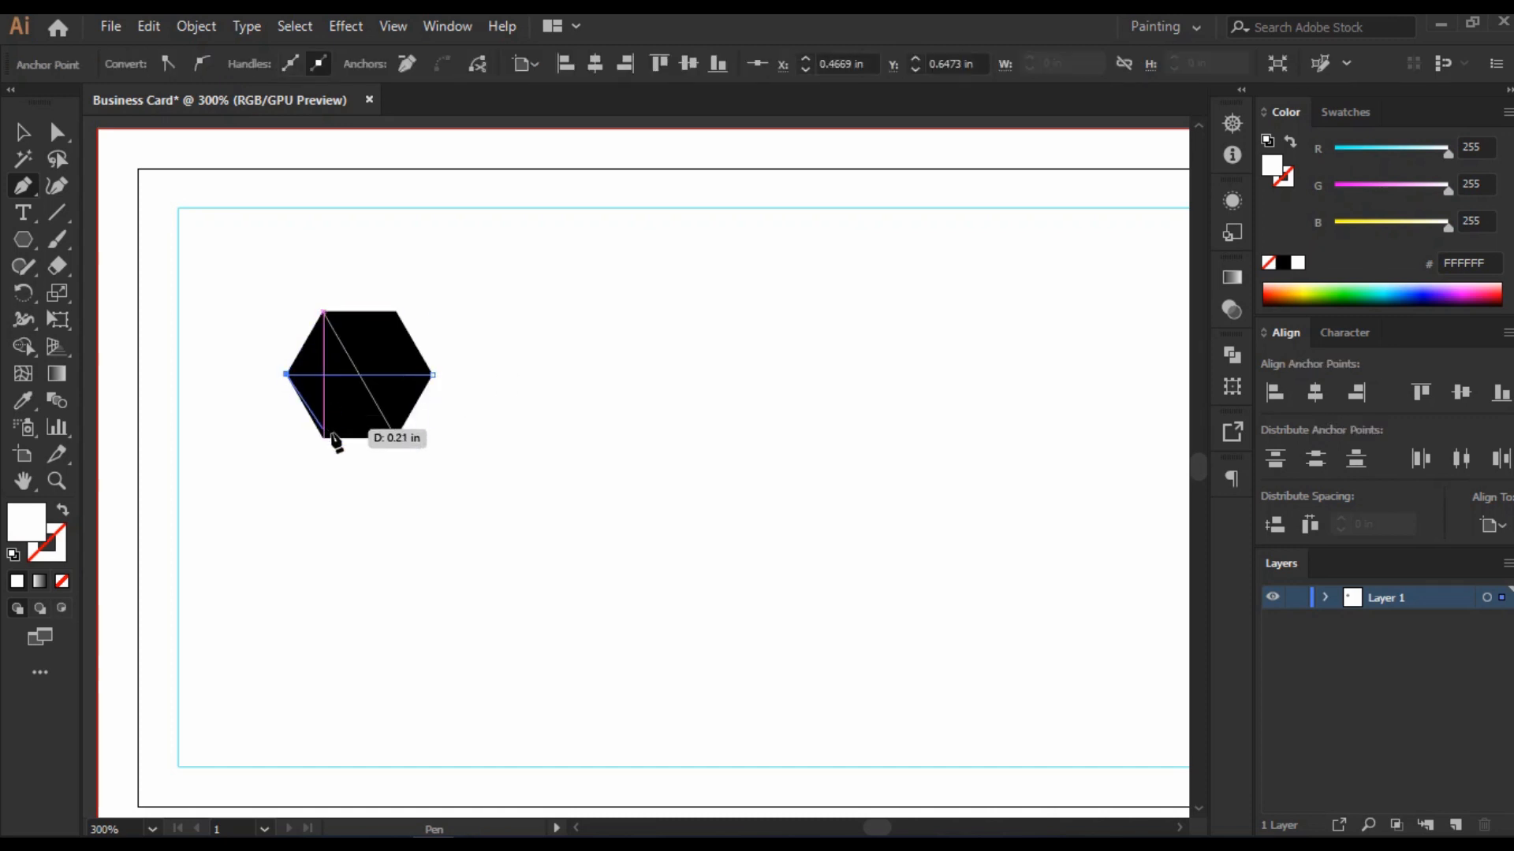
key(Escape)
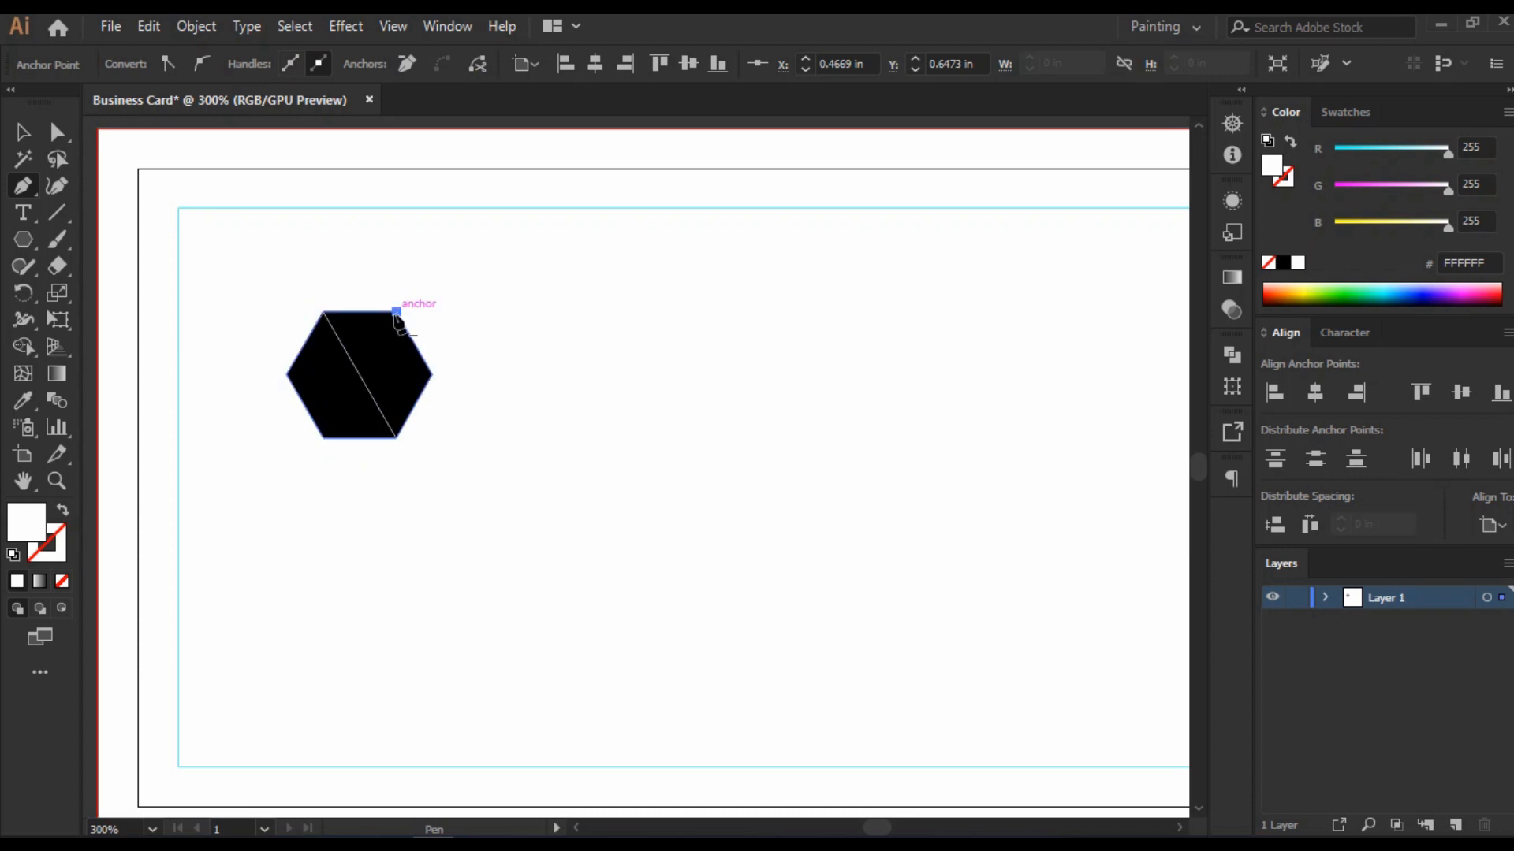
click(396, 311)
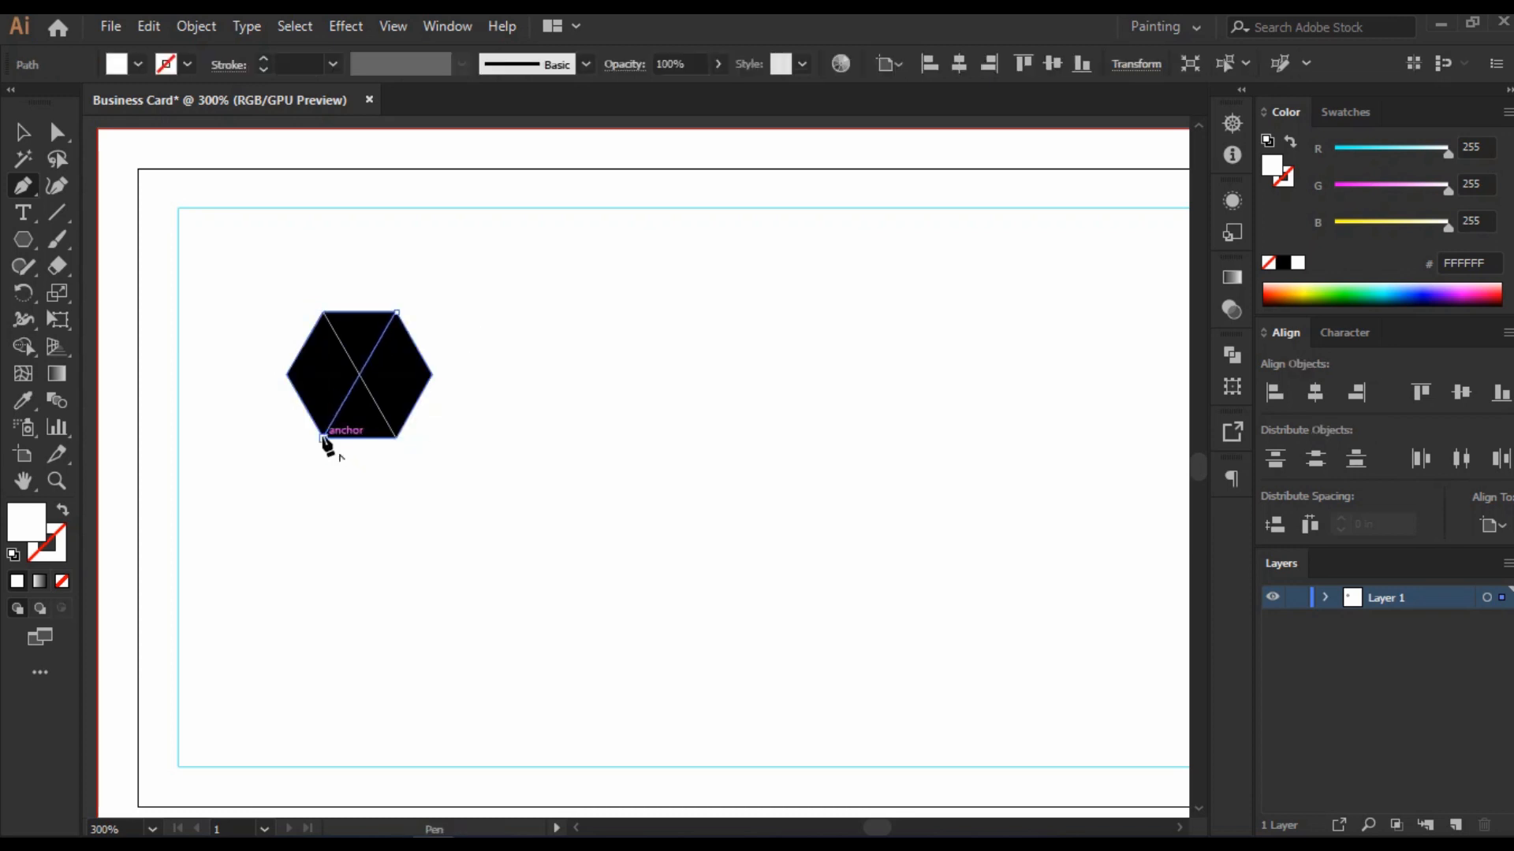
click(323, 437)
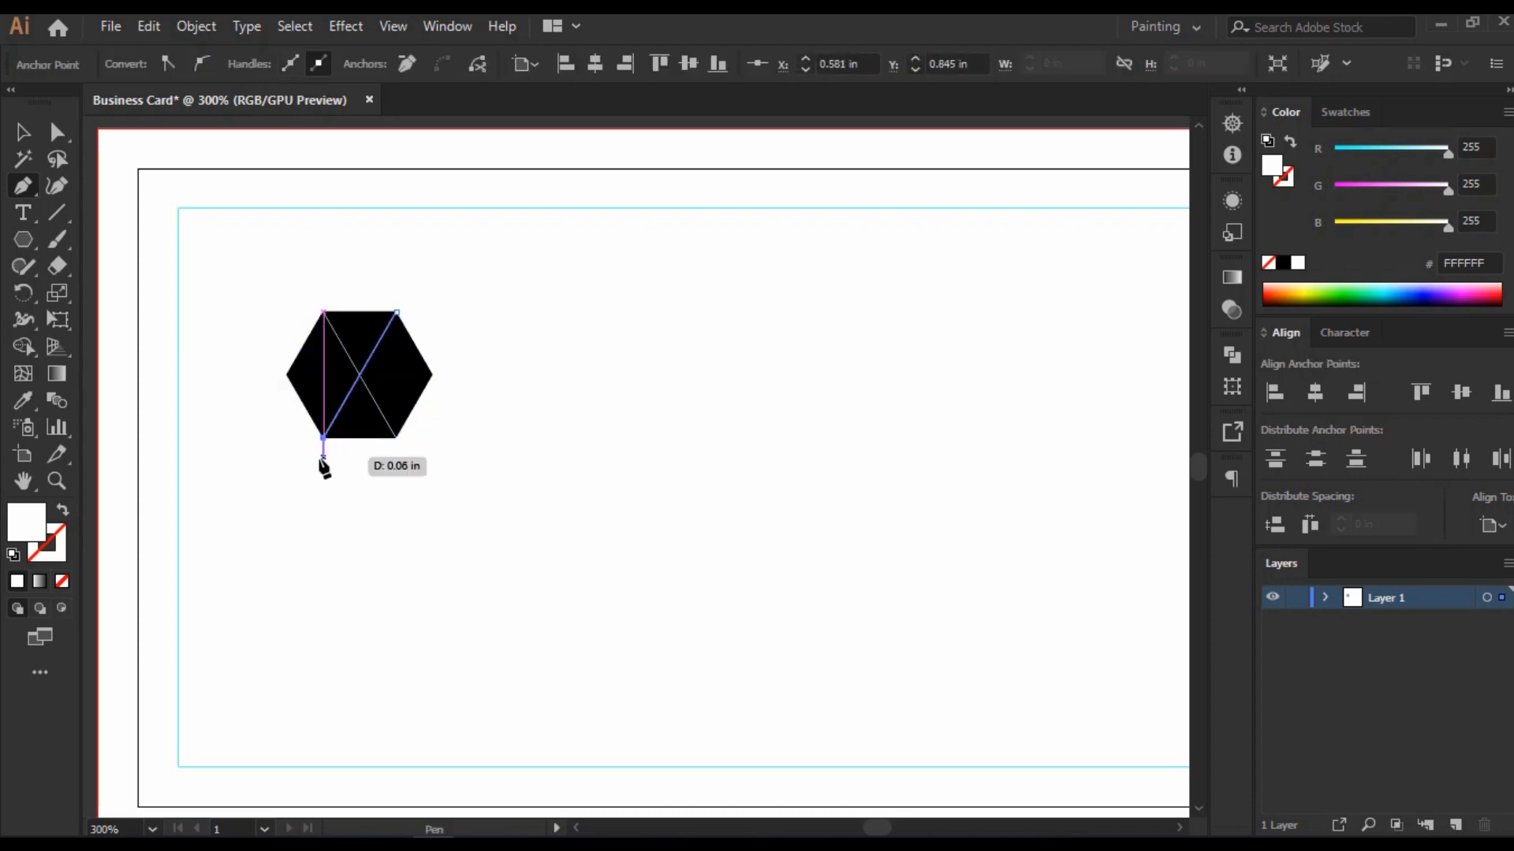
click(288, 375)
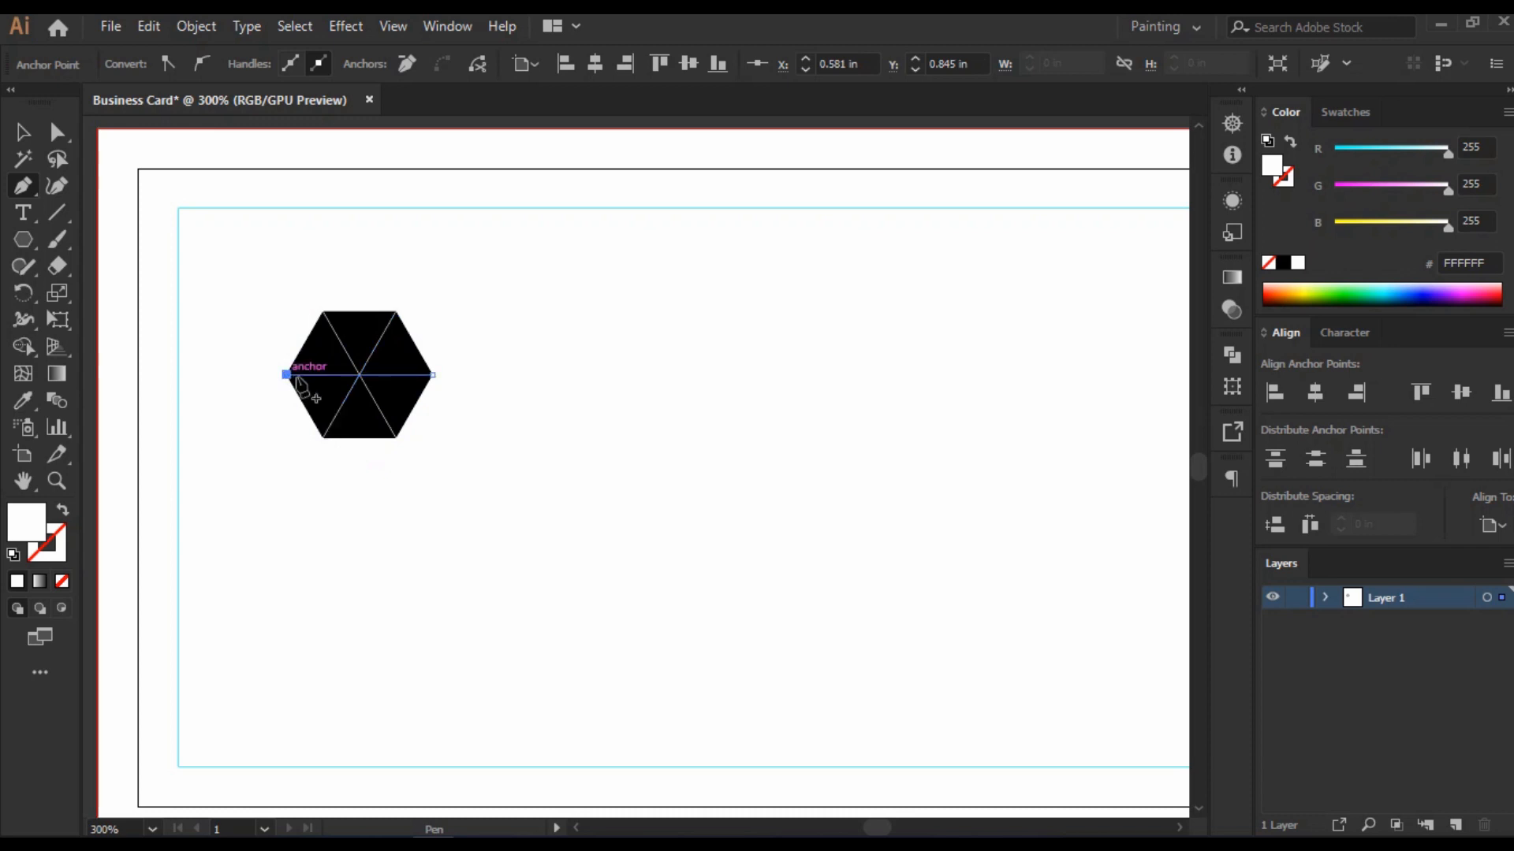
Step: Split the hexagon along its three diagonal paths with the Pathfinder Divide operation
click(22, 131)
drag(252, 297, 465, 483)
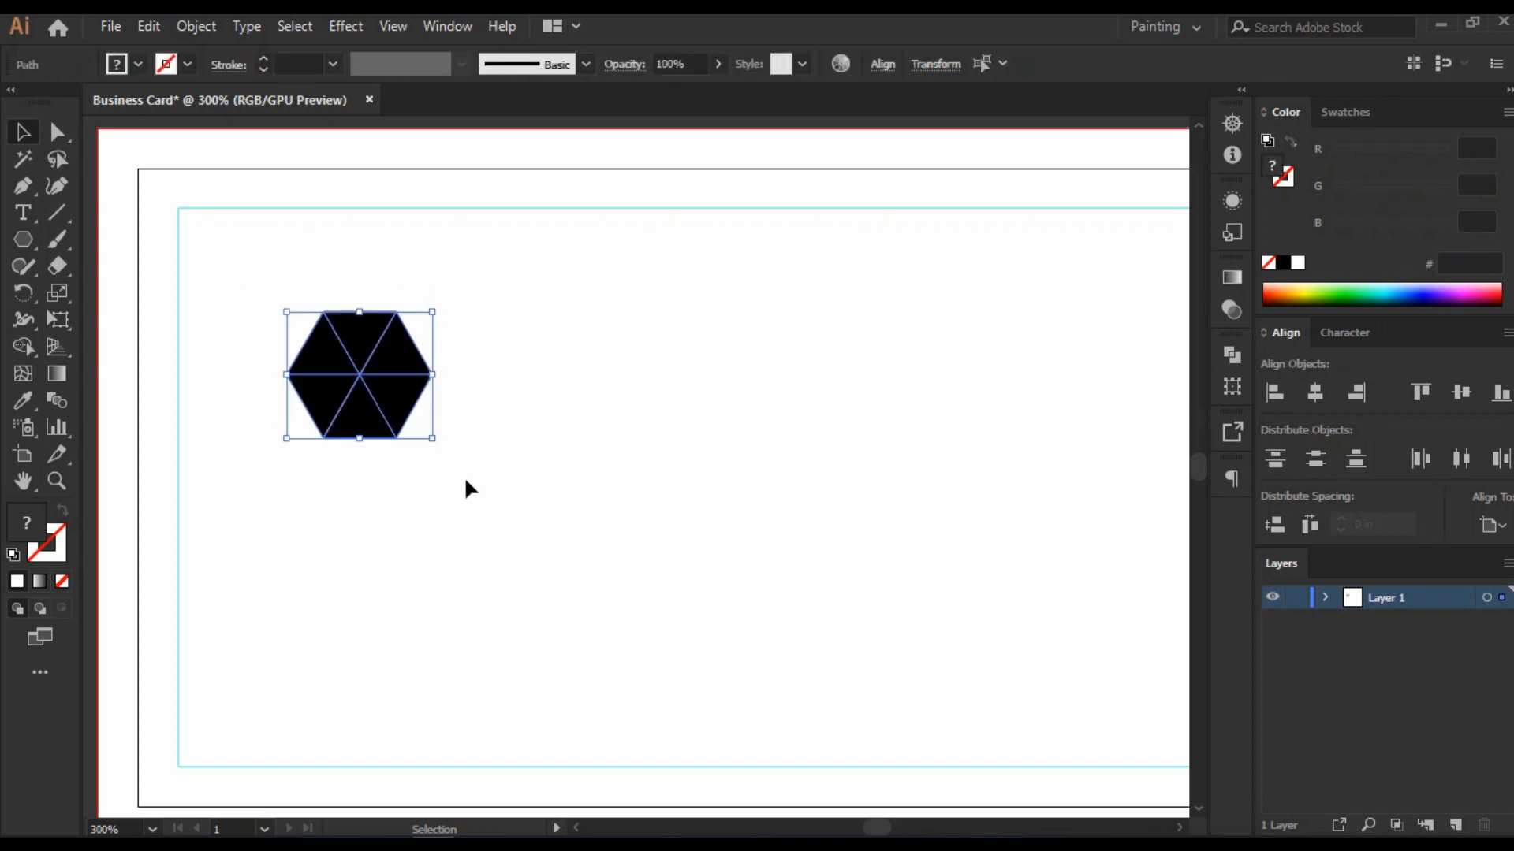
click(1242, 357)
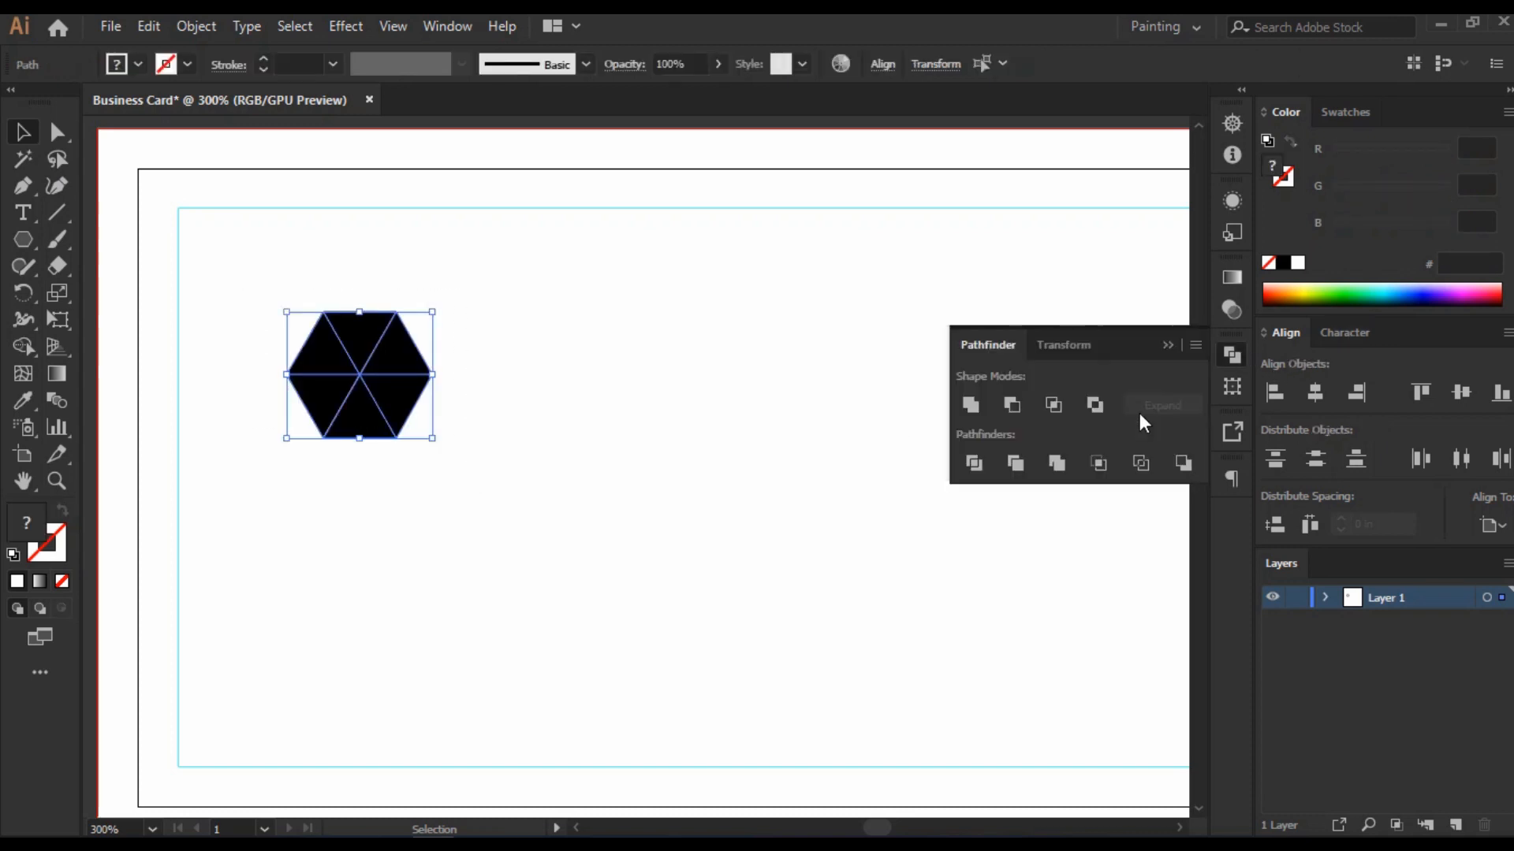
click(975, 463)
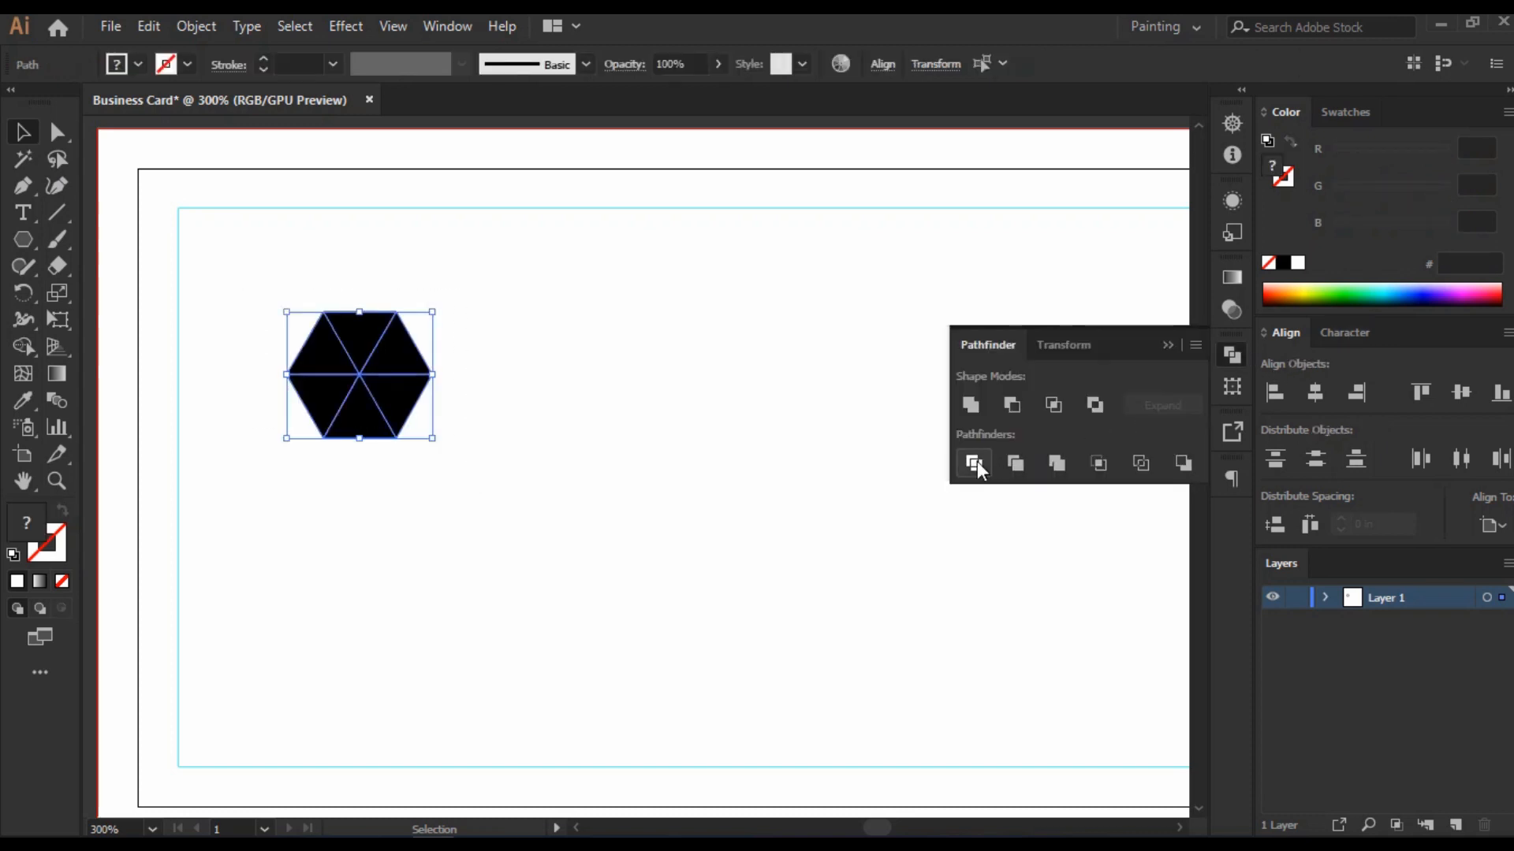
click(1168, 344)
click(792, 406)
Step: Select the divided hexagon group and examine its triangular pieces in Outline view
click(381, 366)
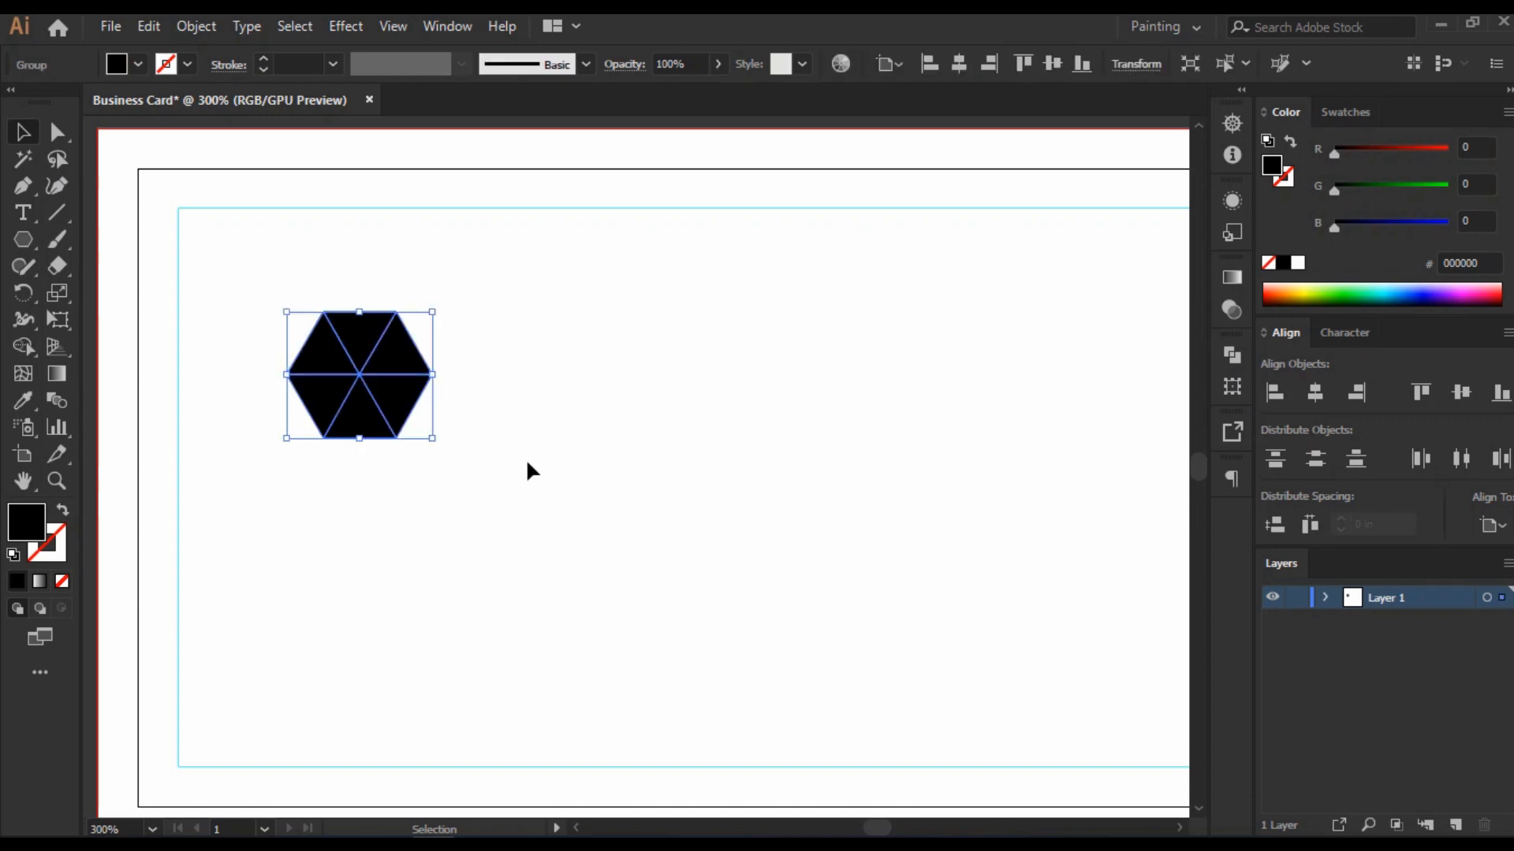
click(1272, 597)
key(ctrl+y)
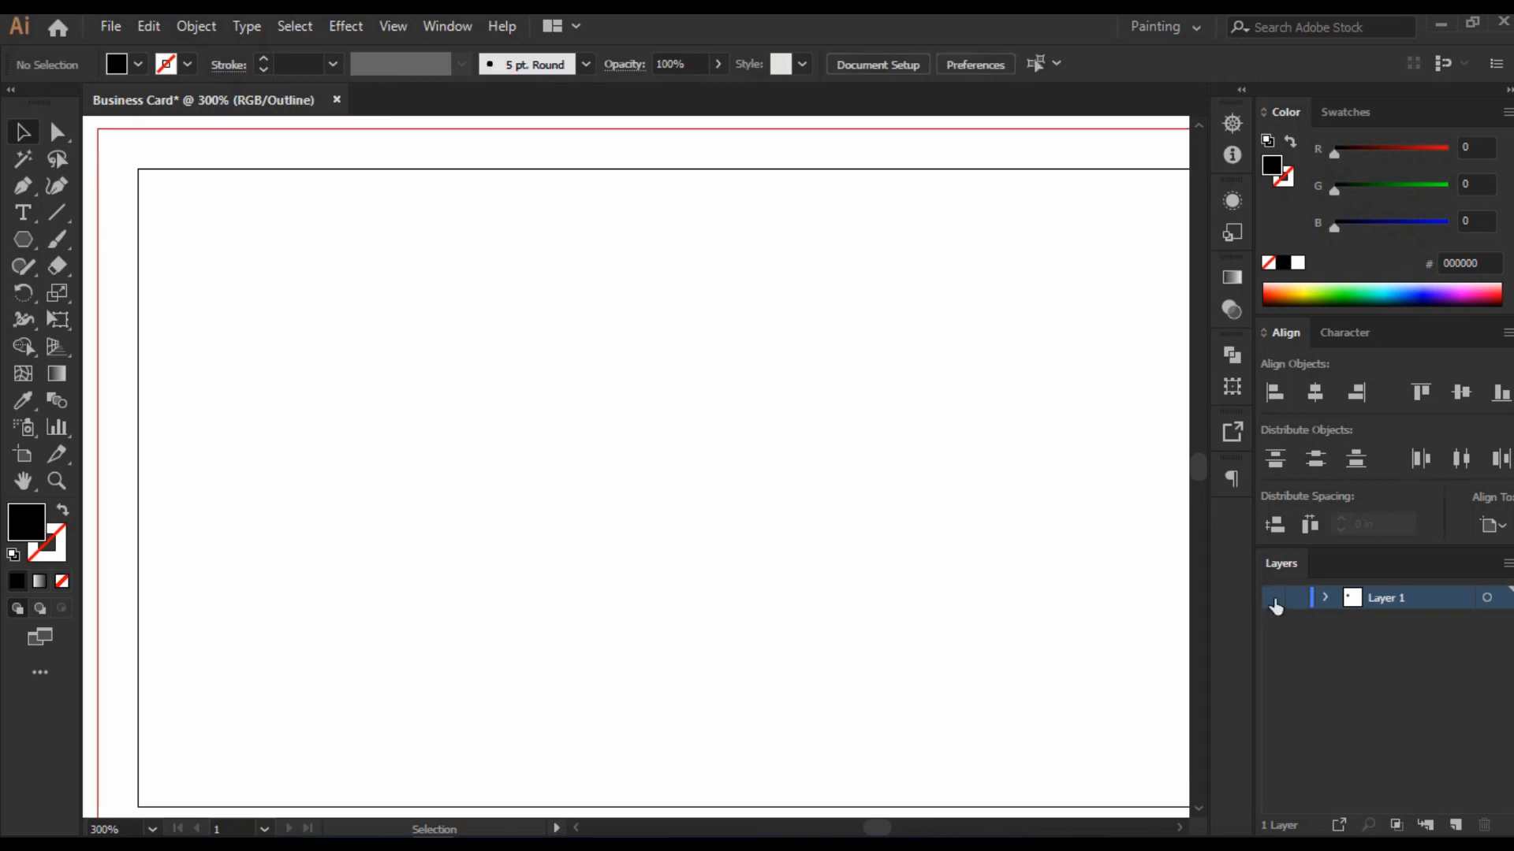
click(1273, 598)
key(ctrl+y)
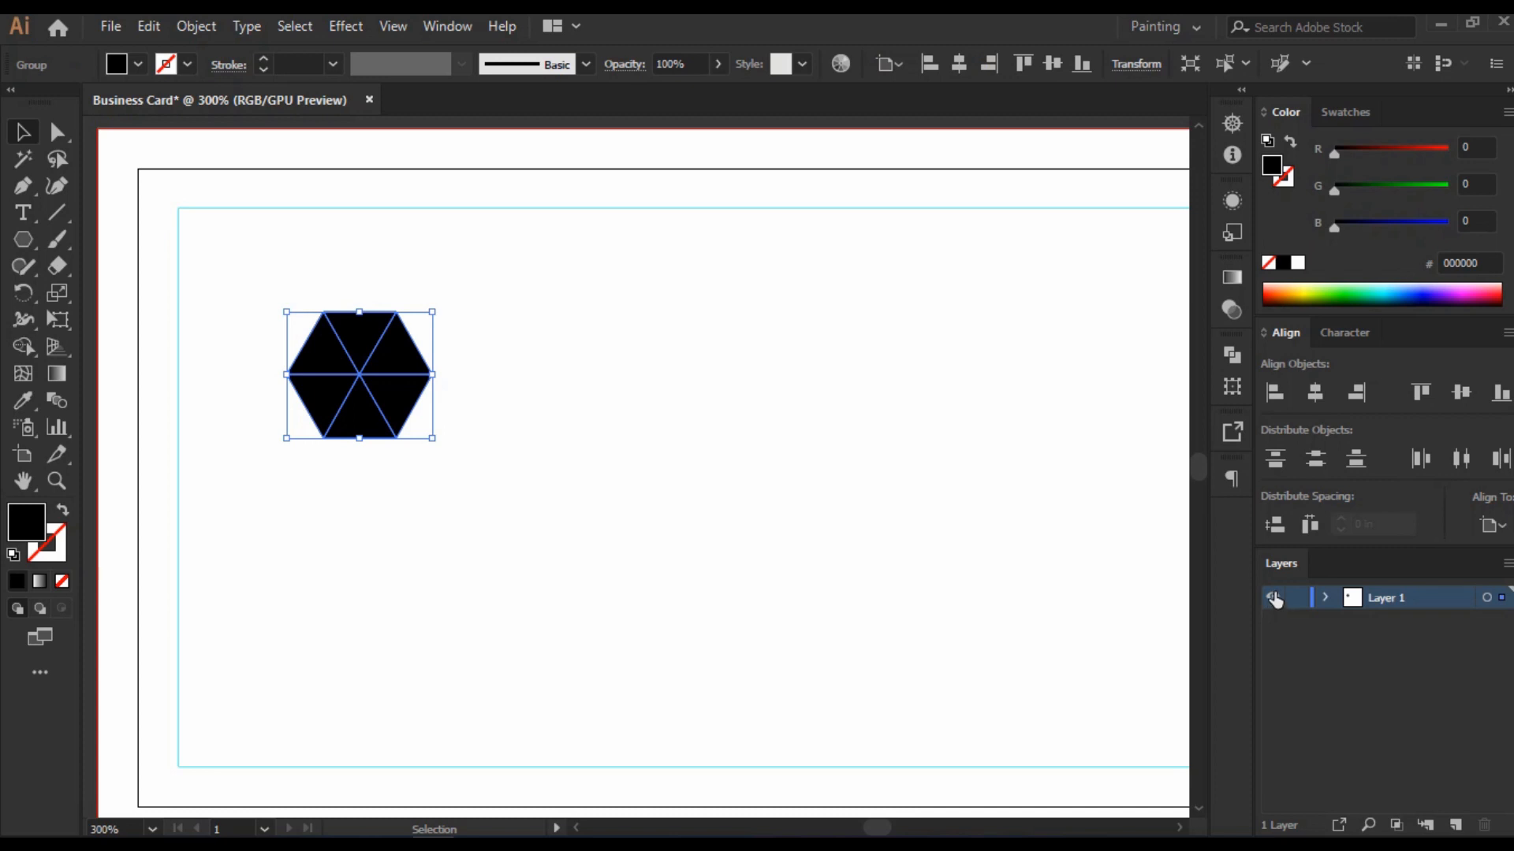
key(ctrl+y)
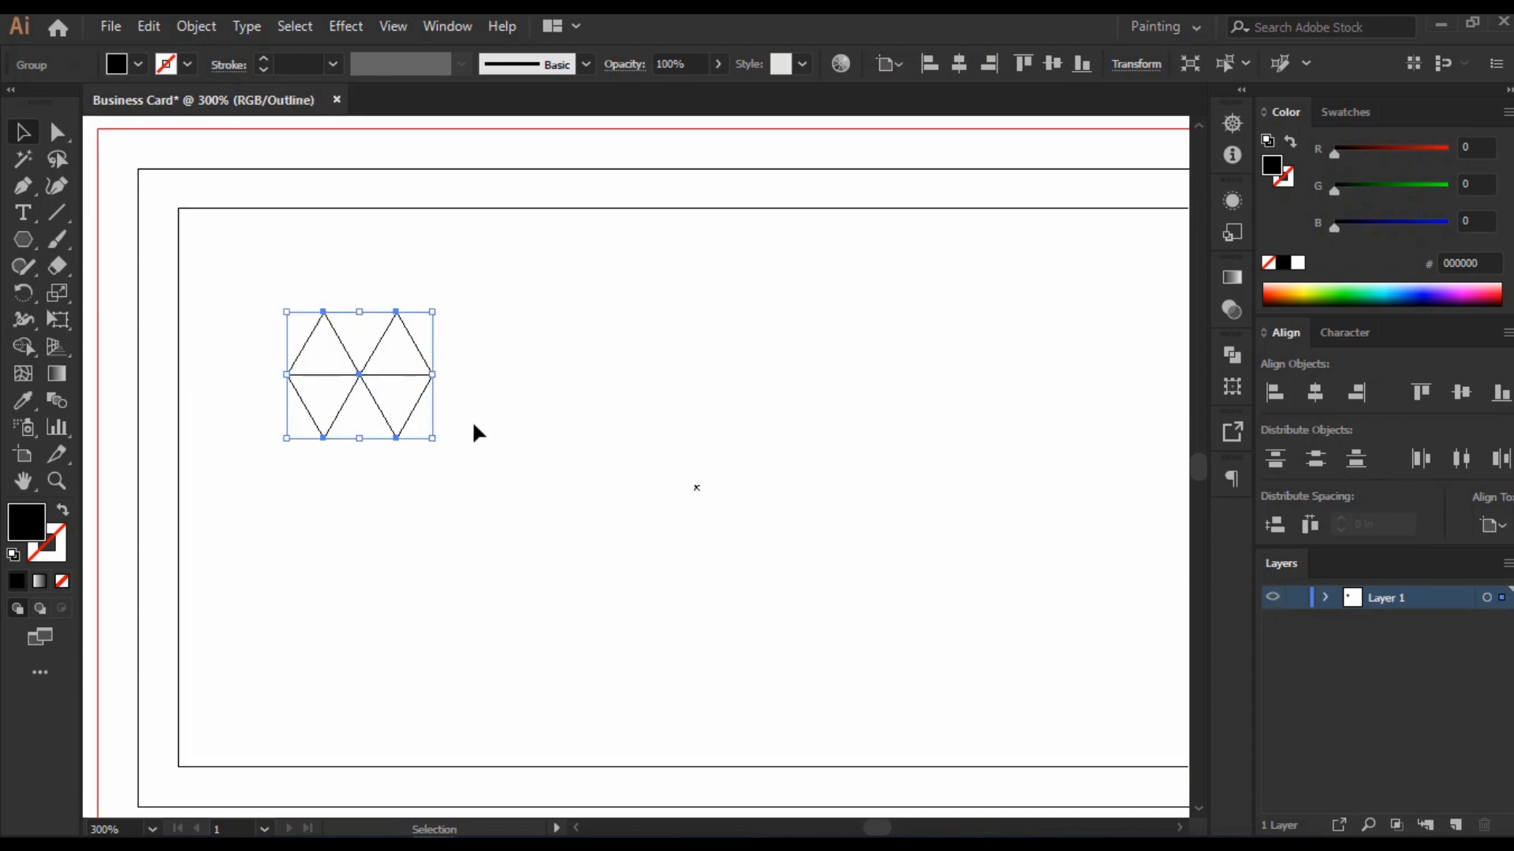
scroll(451, 410, down, 1)
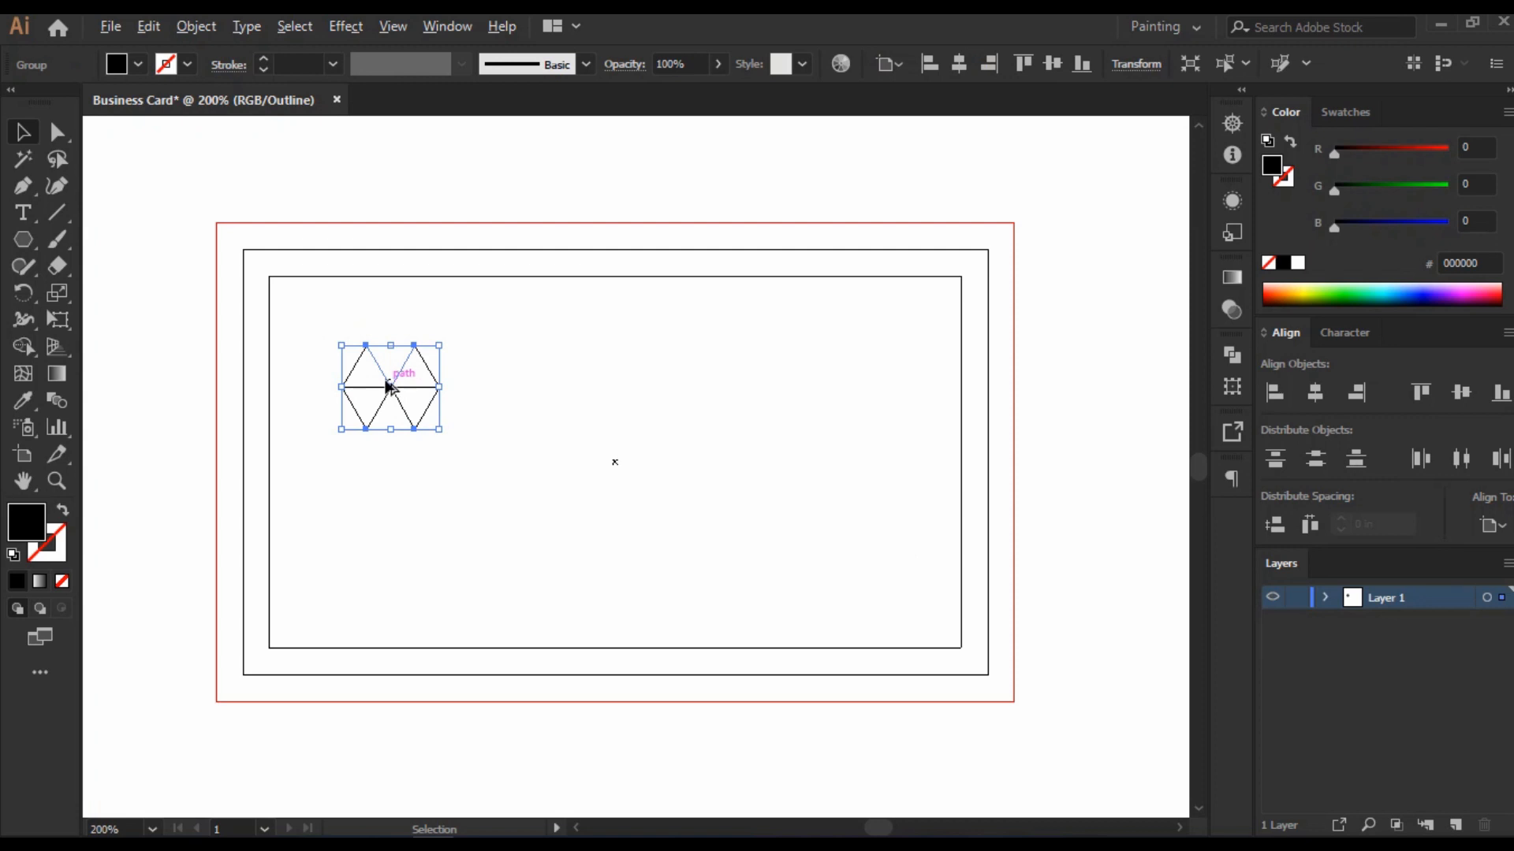
scroll(388, 387, up, 2)
click(613, 485)
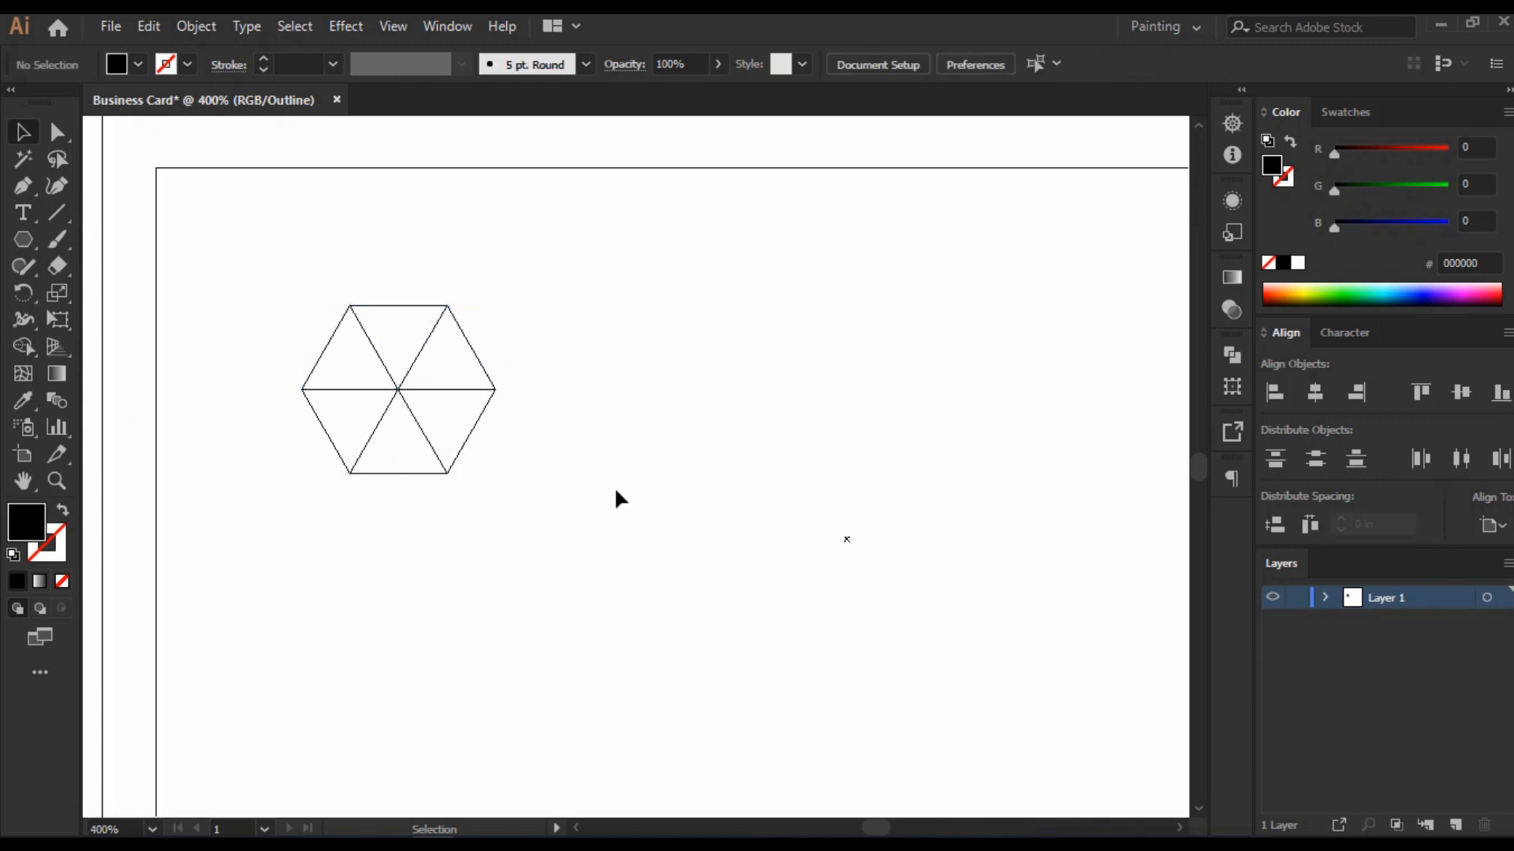
drag(398, 388, 594, 399)
key(ctrl+z)
right_click(417, 389)
key(Escape)
Step: Rotate the divided hexagon group by 90° with the preview turned on
click(329, 341)
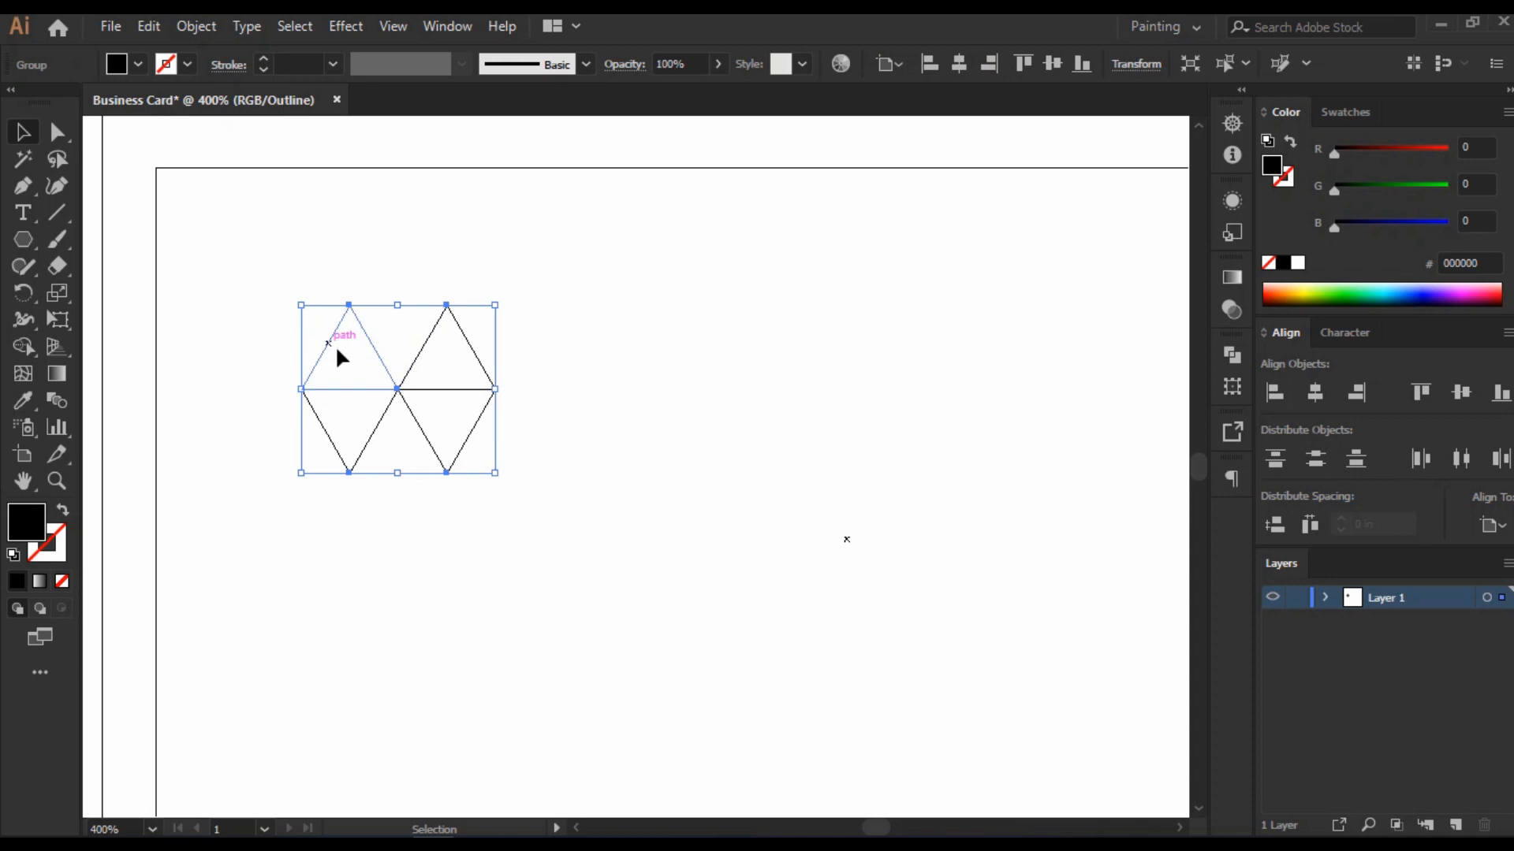
right_click(401, 389)
mouse_move(509, 645)
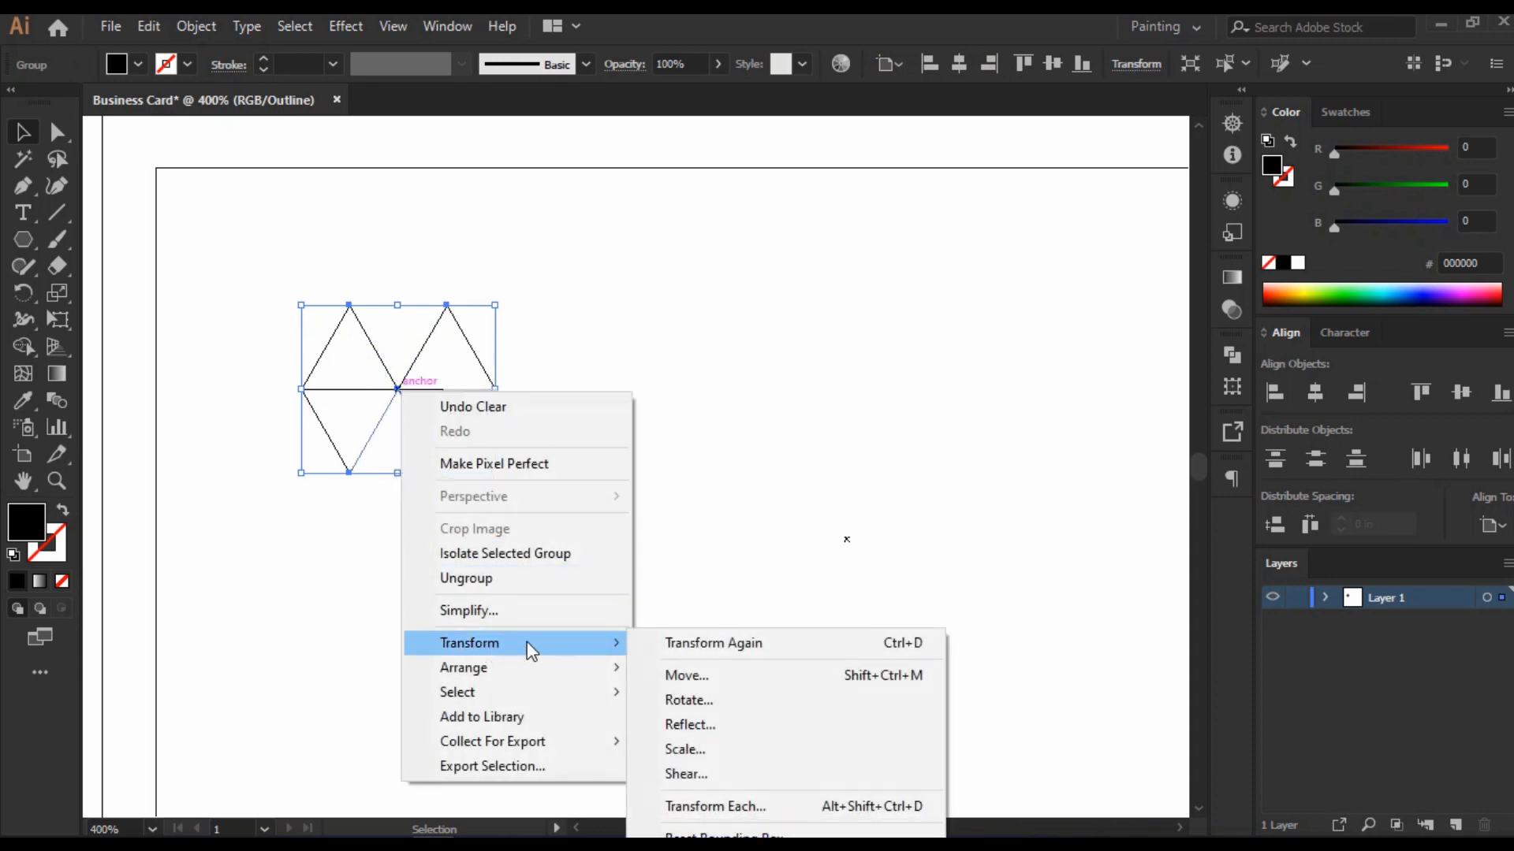
click(671, 700)
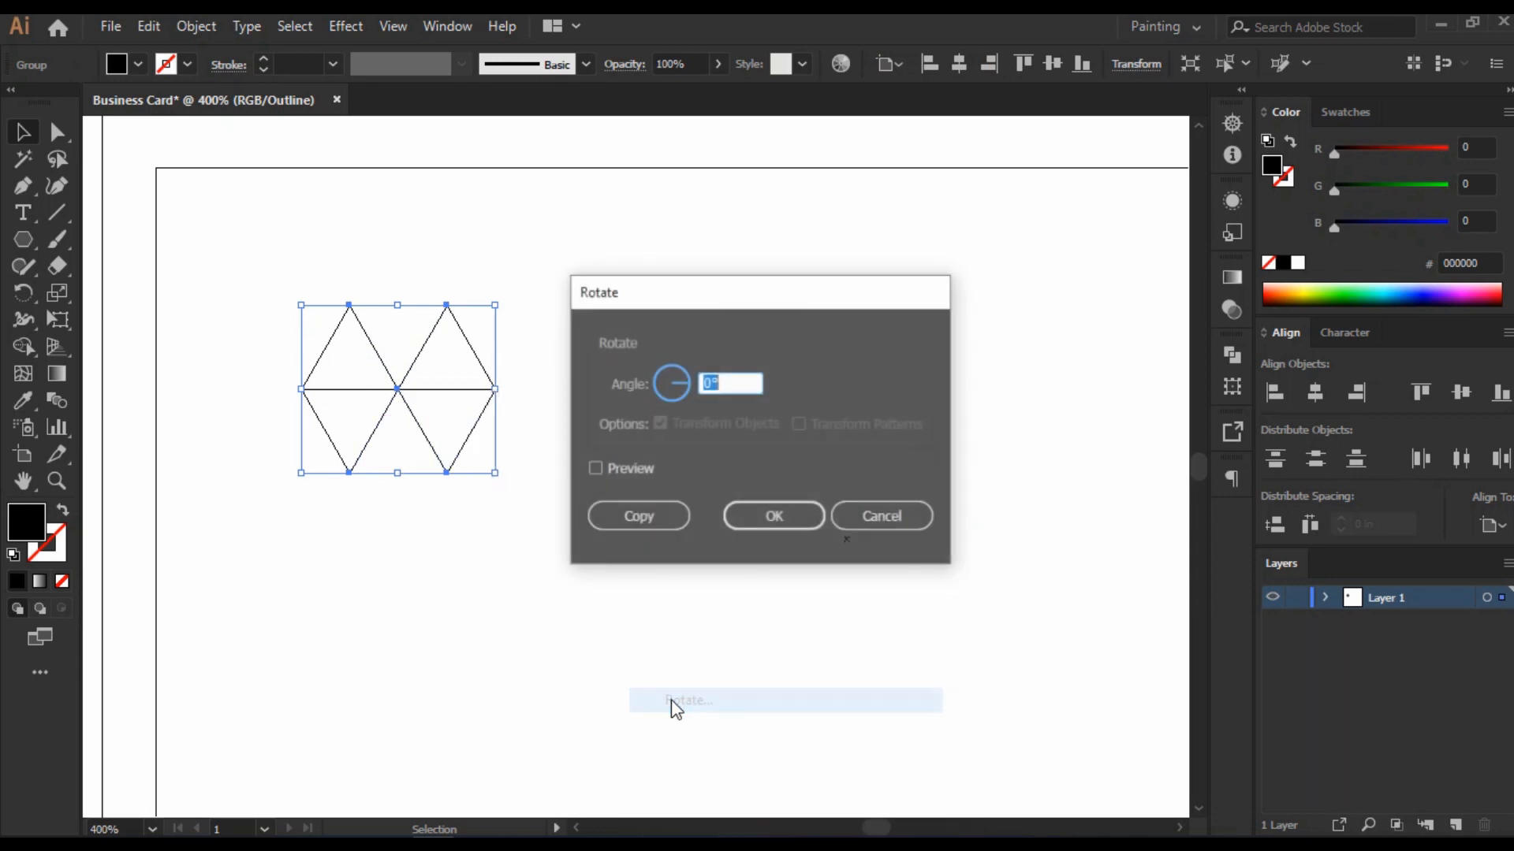
click(595, 469)
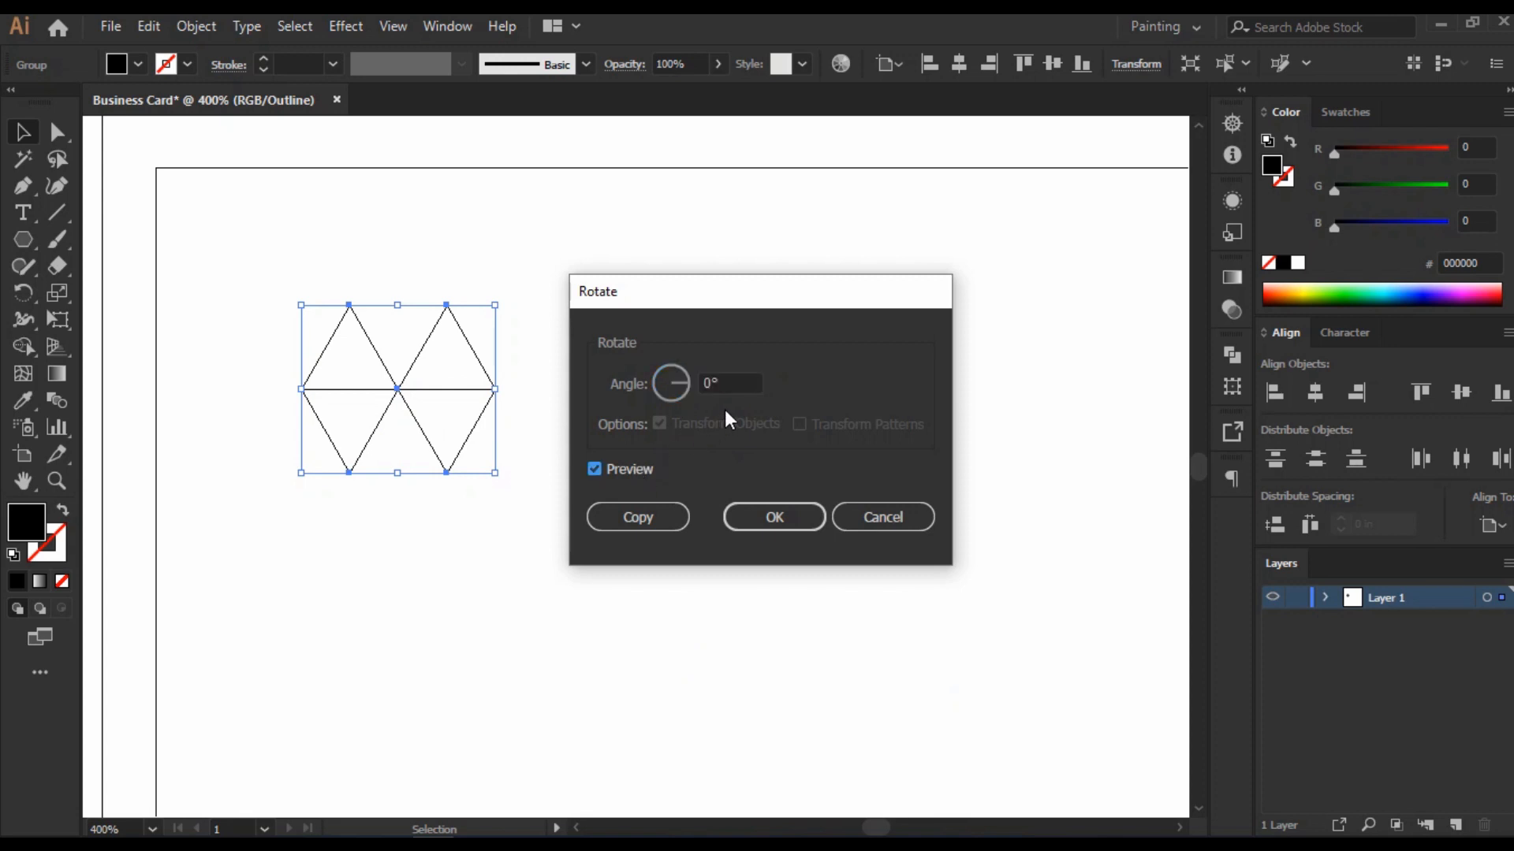
text(90)
click(607, 468)
click(607, 469)
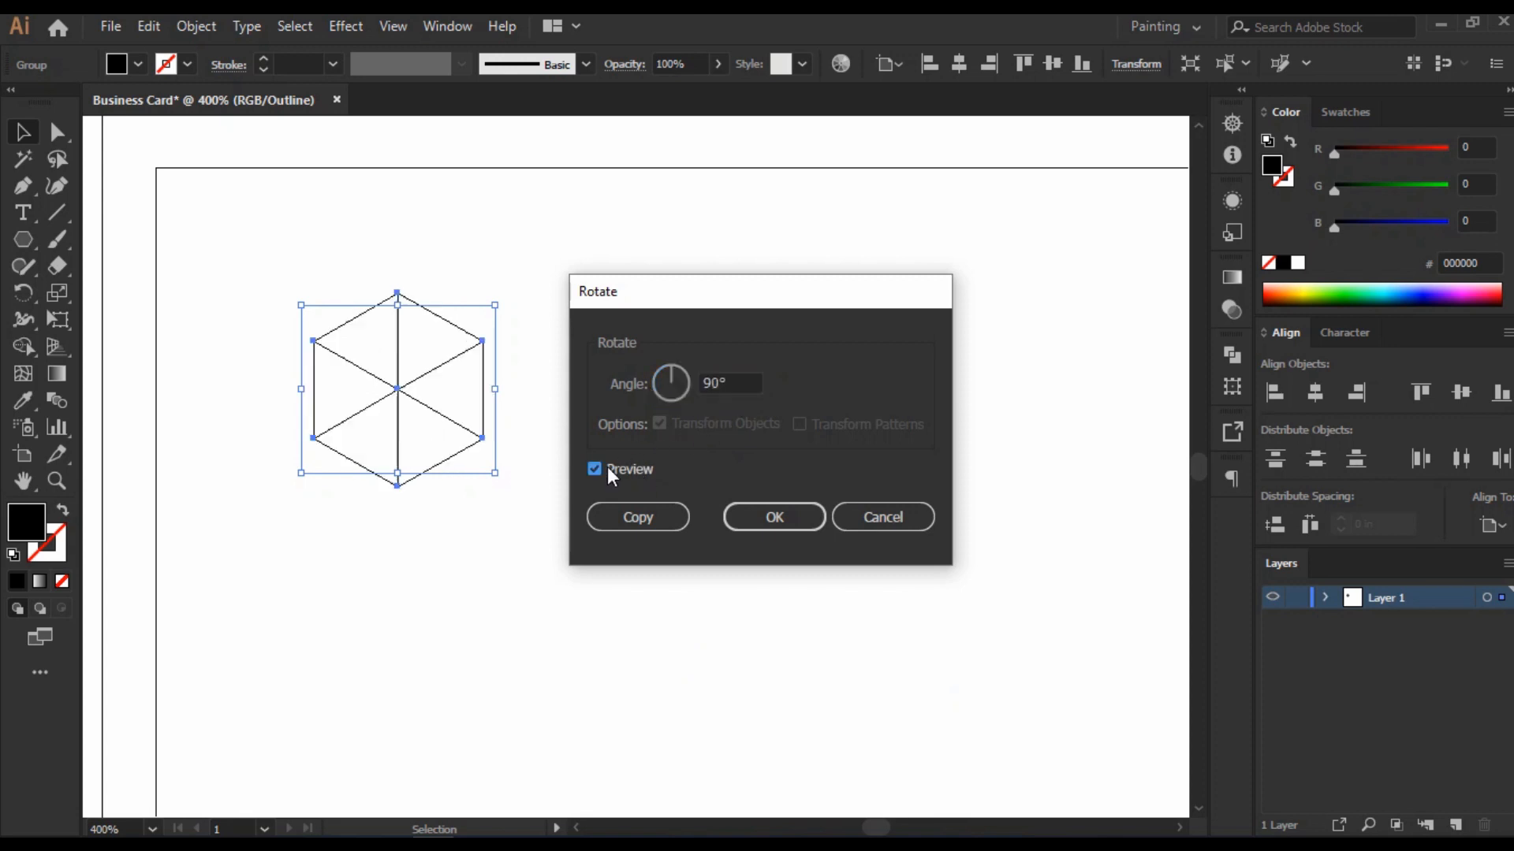
click(741, 518)
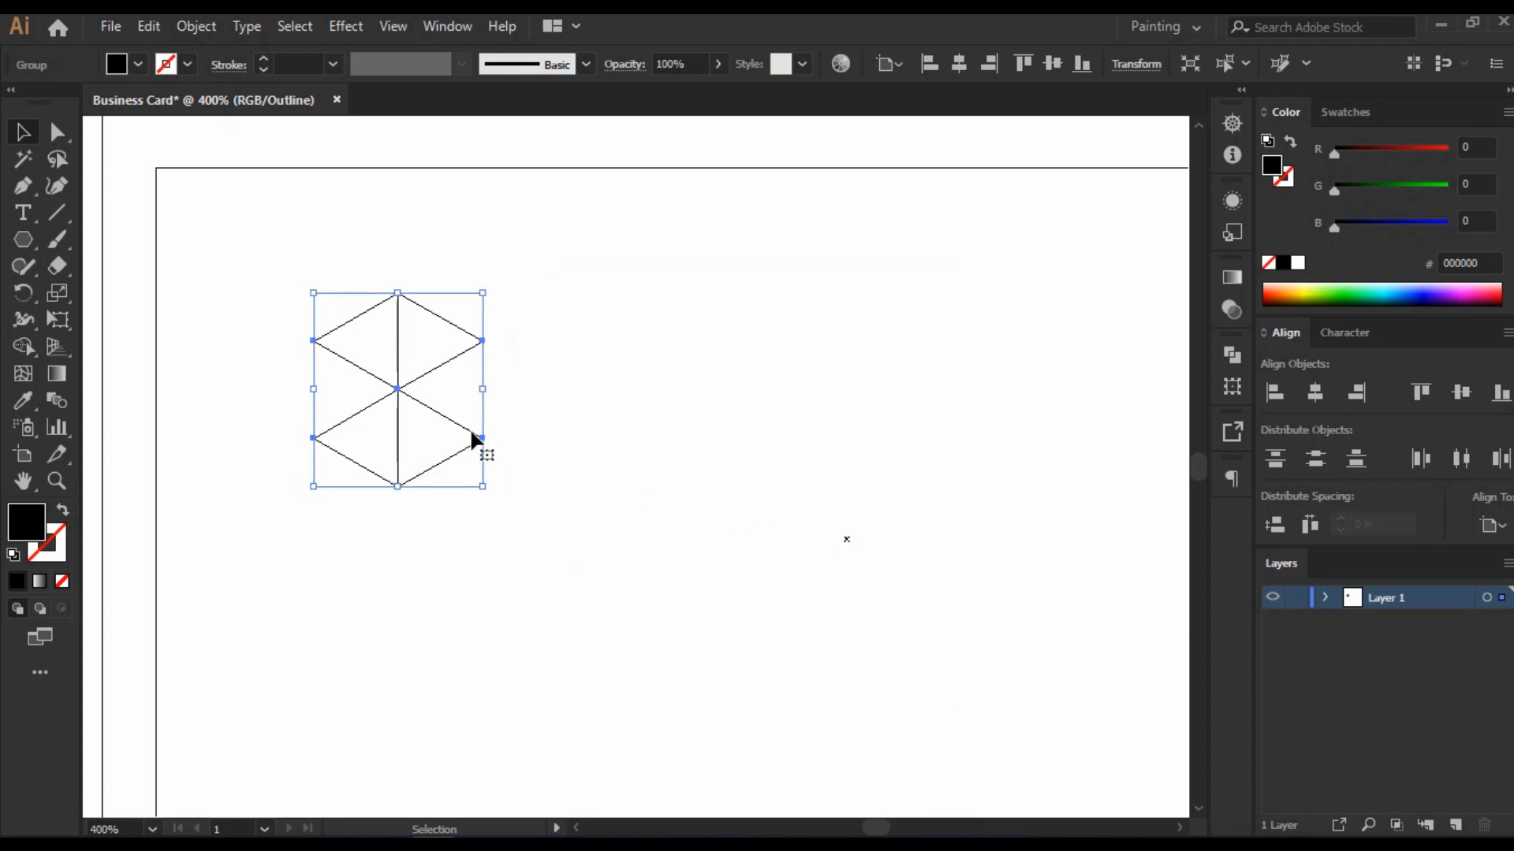
Step: Copy the hexagon edge to edge to its right and repeat the copy four times for a row of six
drag(409, 397, 569, 396)
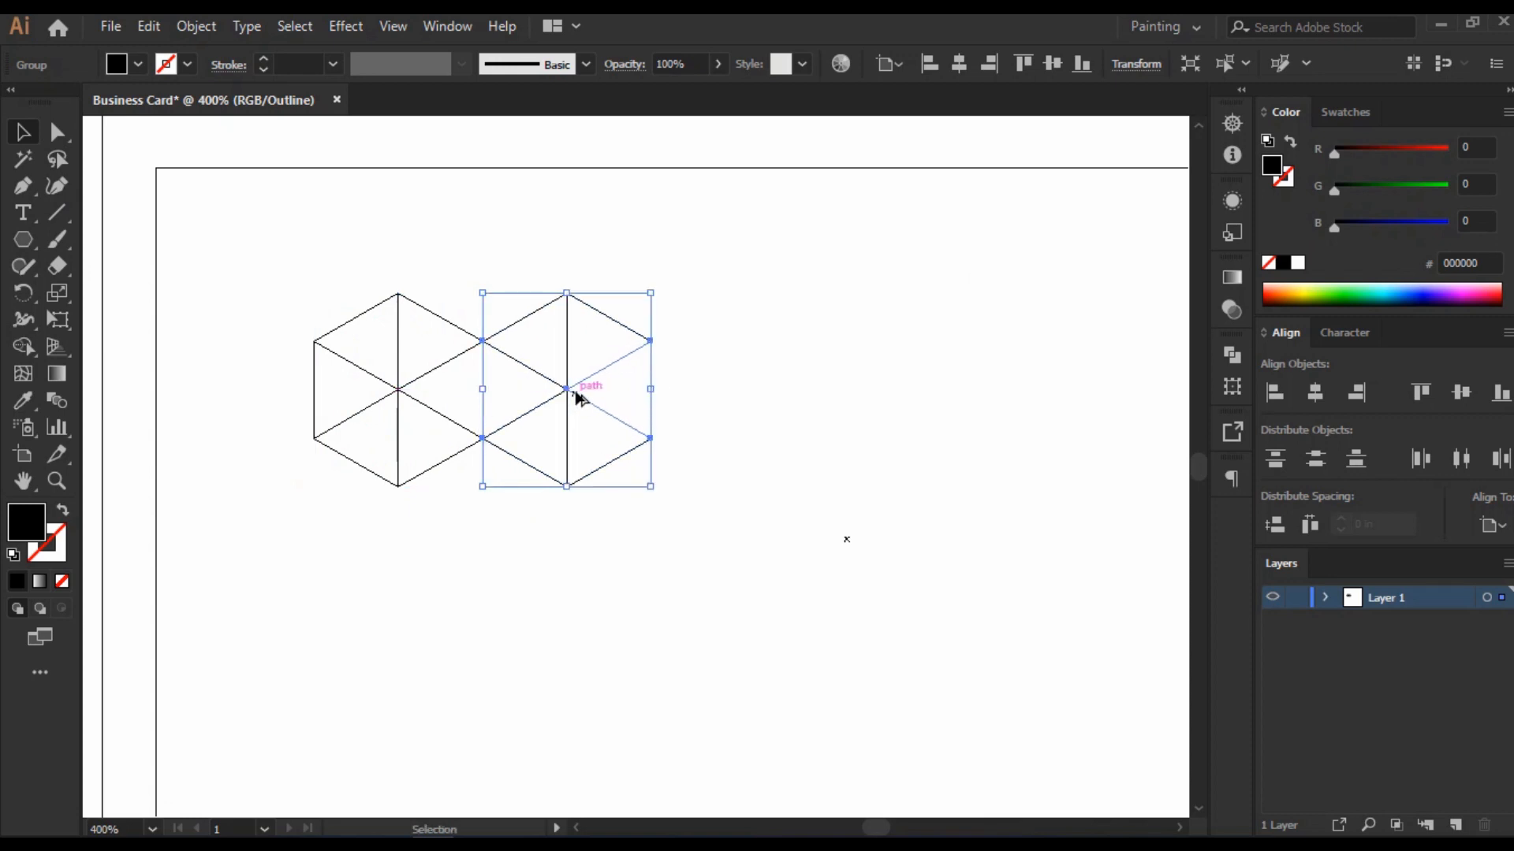
key(a)
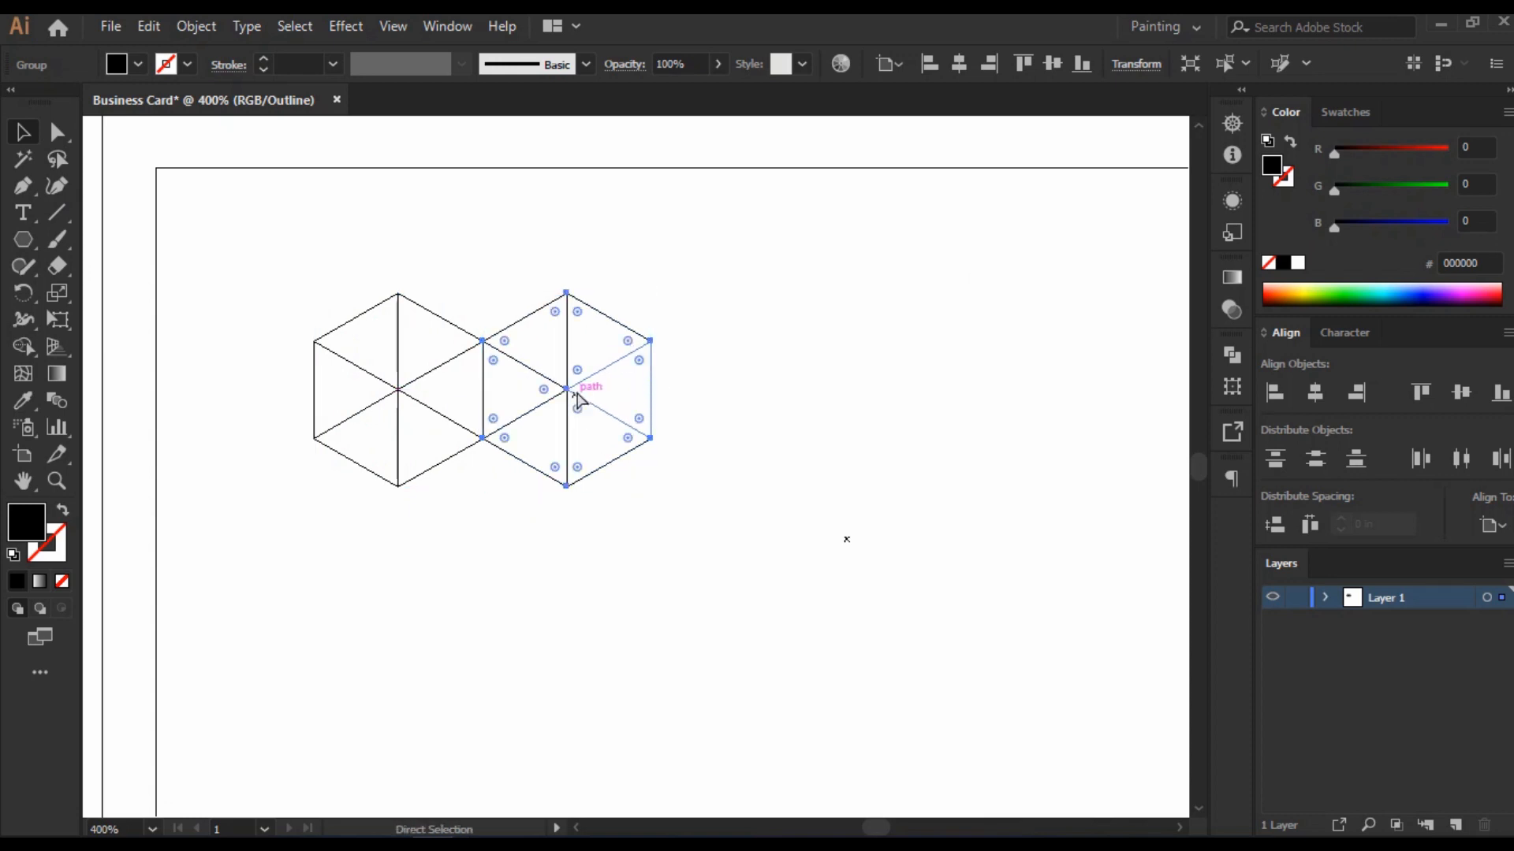
key(ctrl+d)
key(ctrl+d)
key(ctrl+d)
key(ctrl+d)
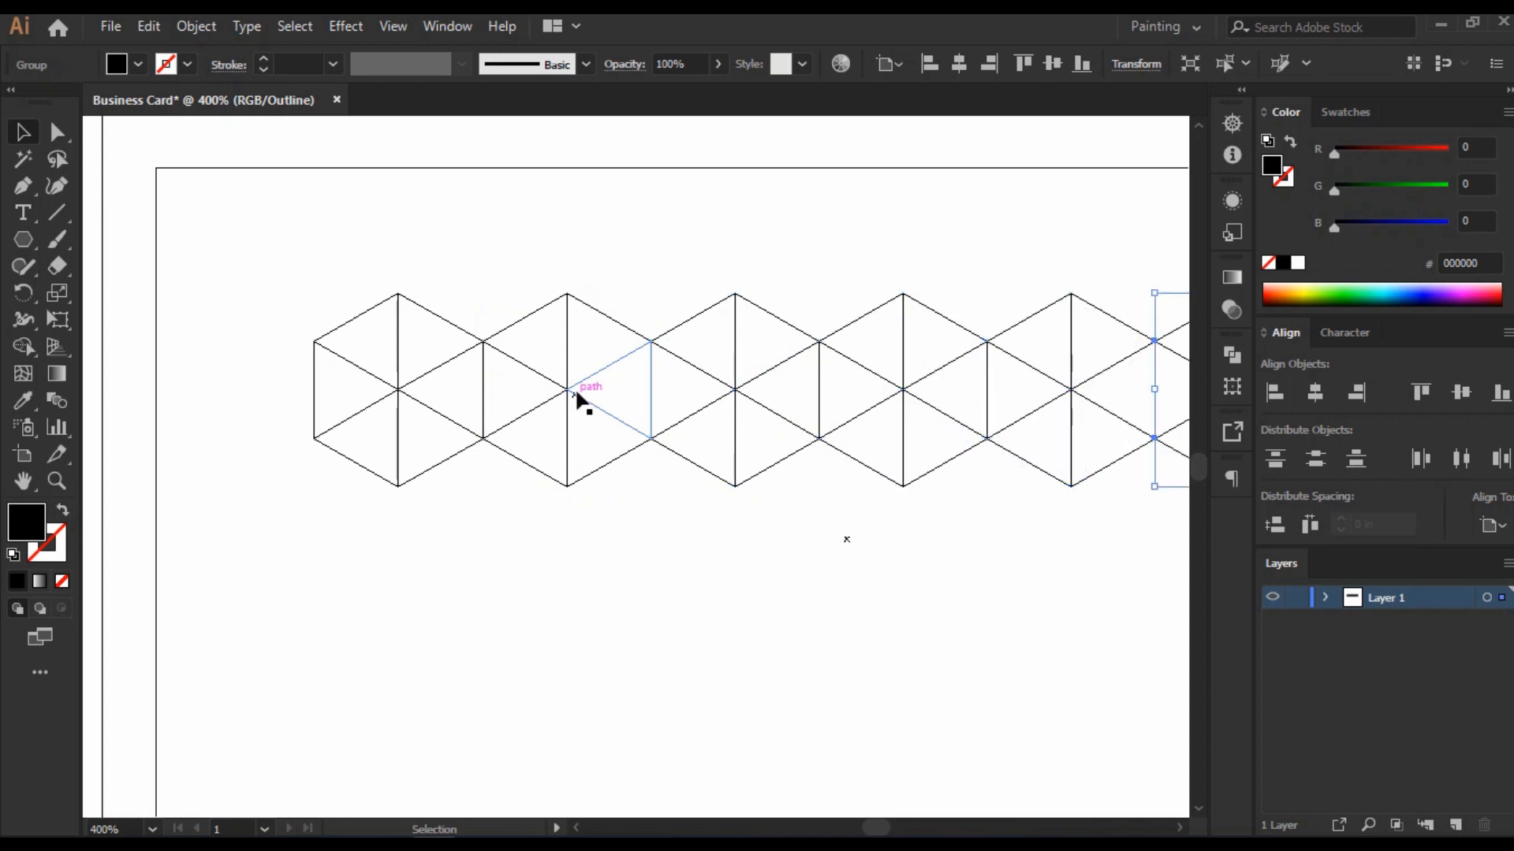
Step: Repeat the last copy four more times to extend the row to ten hexagons past the card's right side
scroll(574, 395, down, 4)
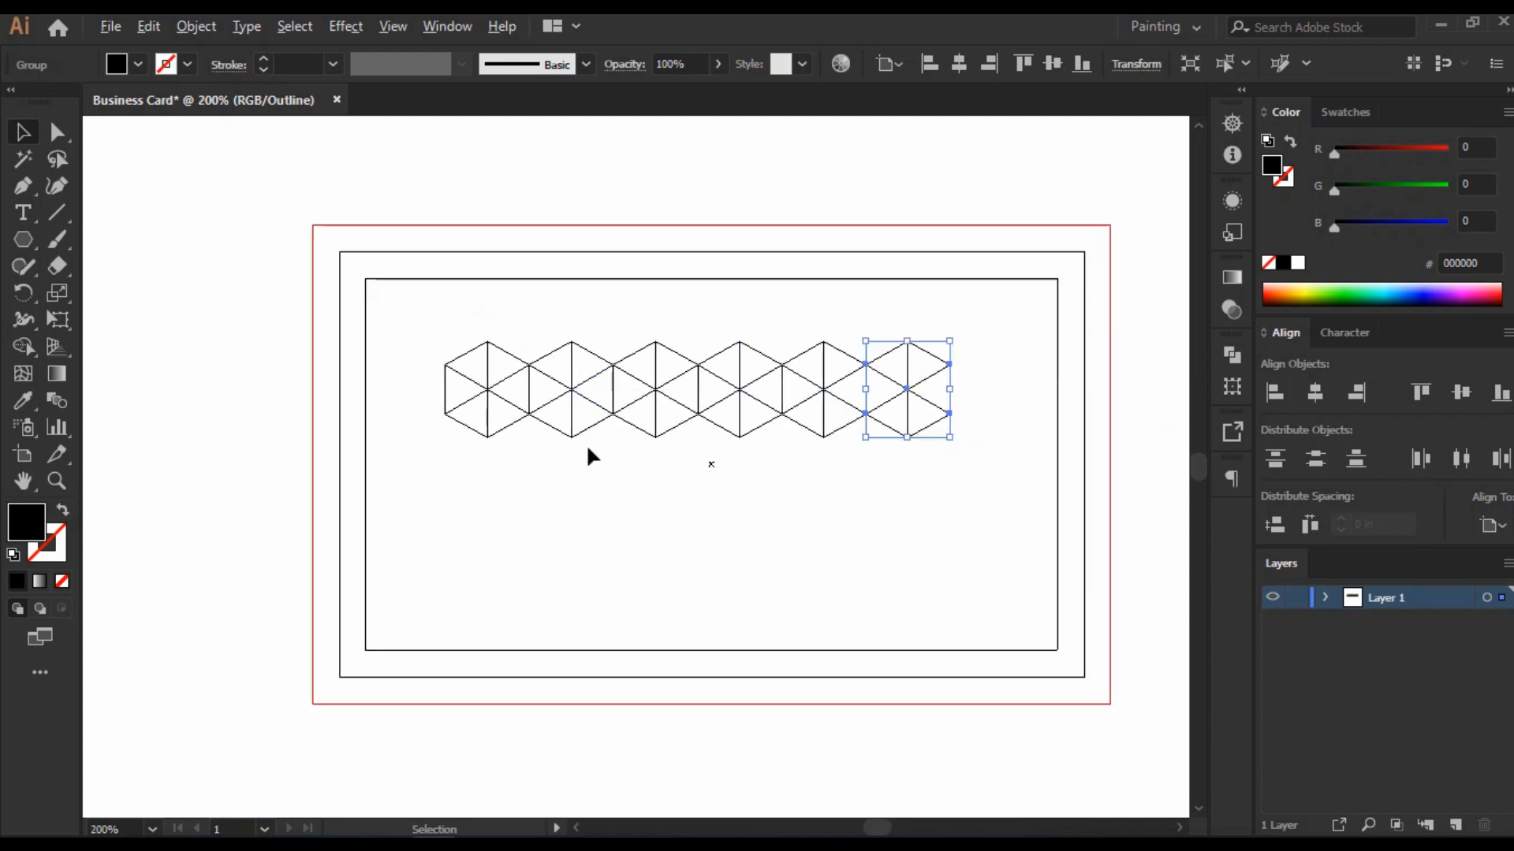
key(a)
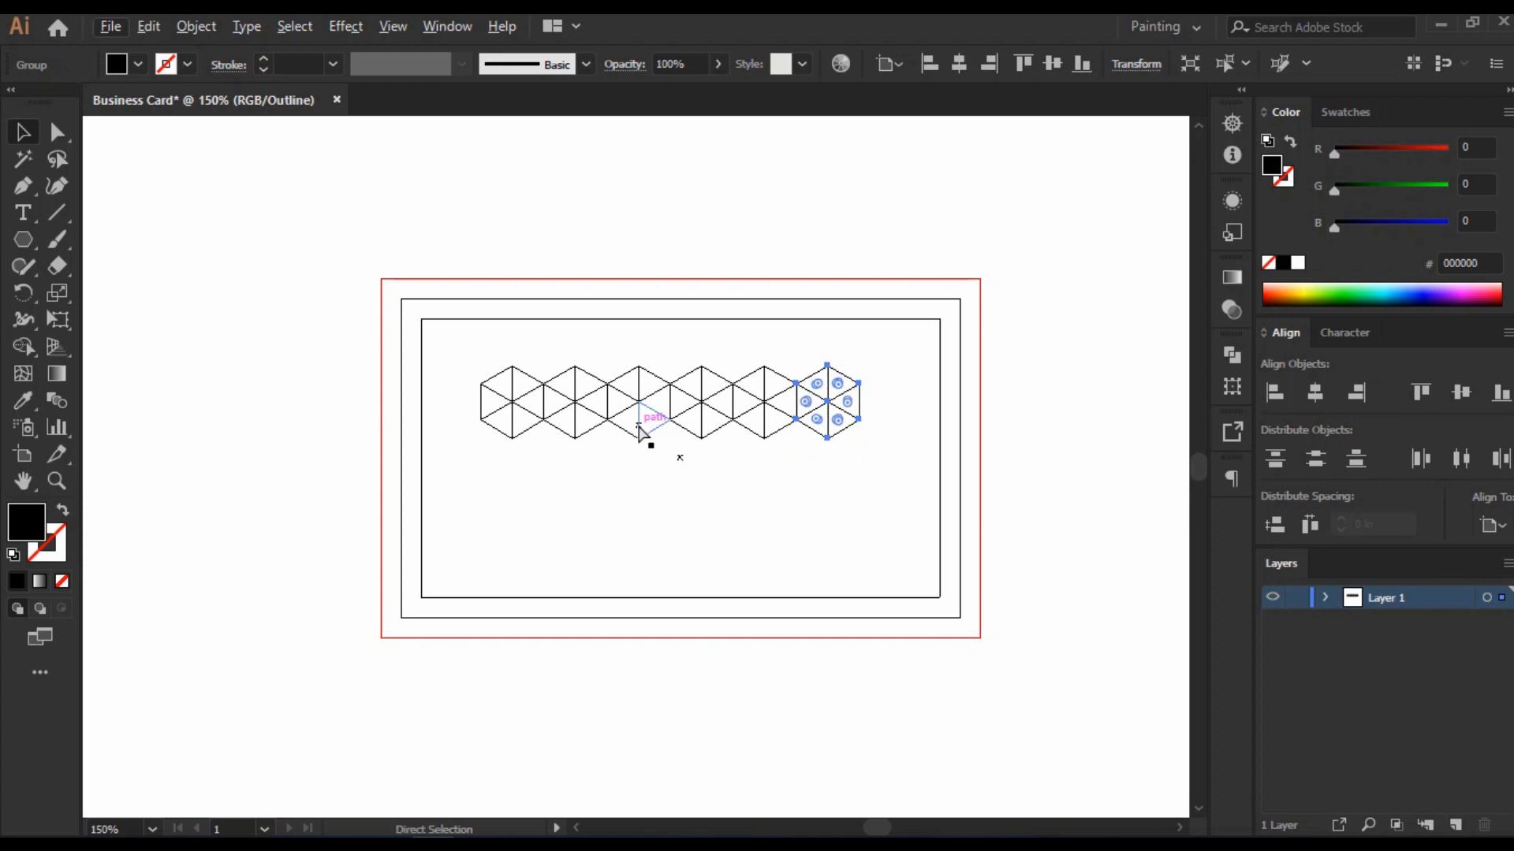
key(ctrl+d)
key(ctrl+d)
key(ctrl+d)
key(ctrl+d)
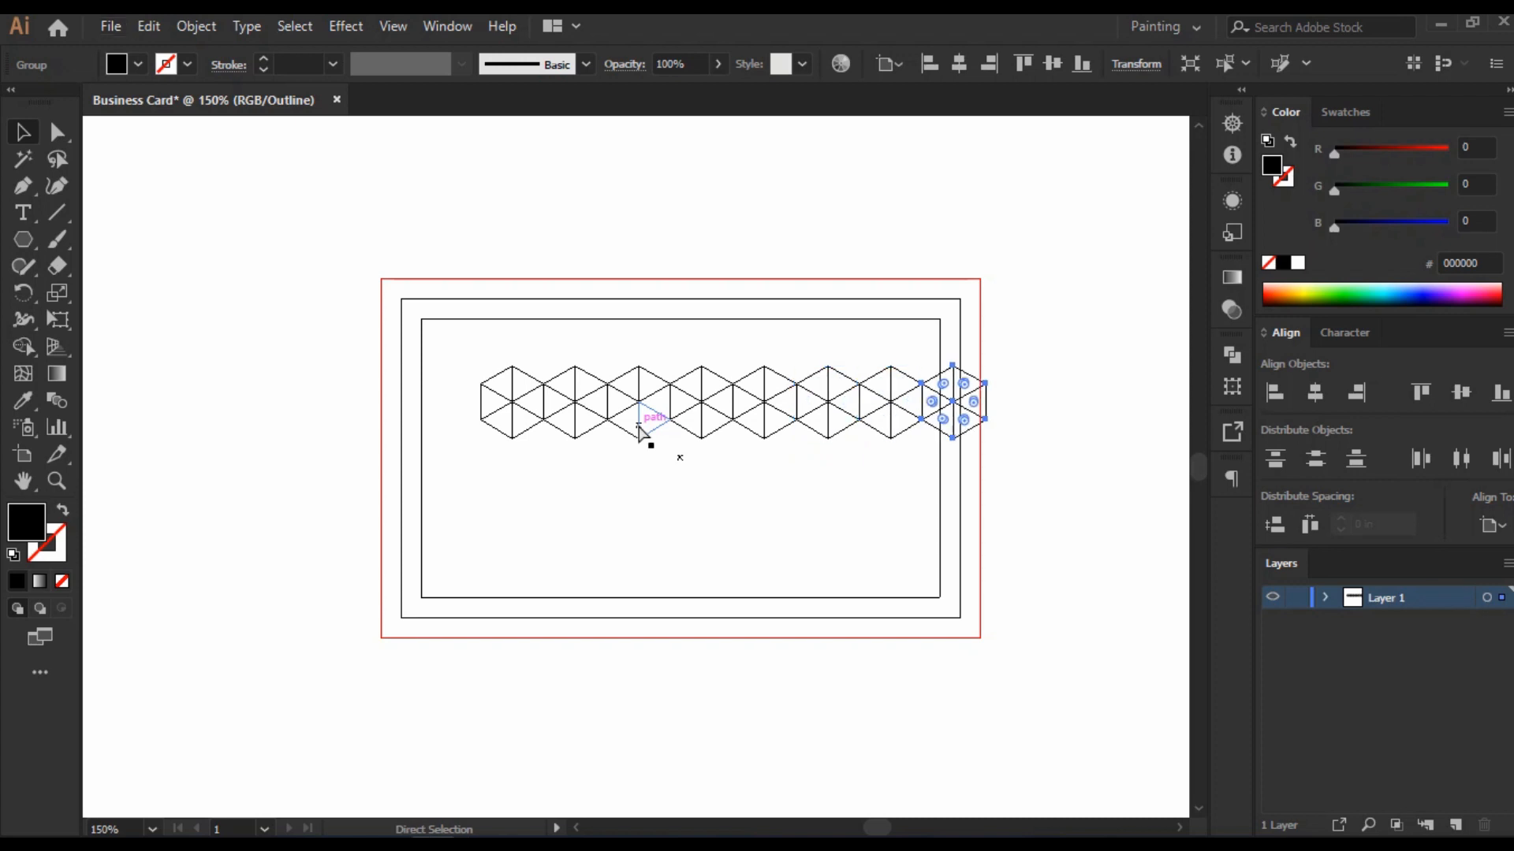
key(v)
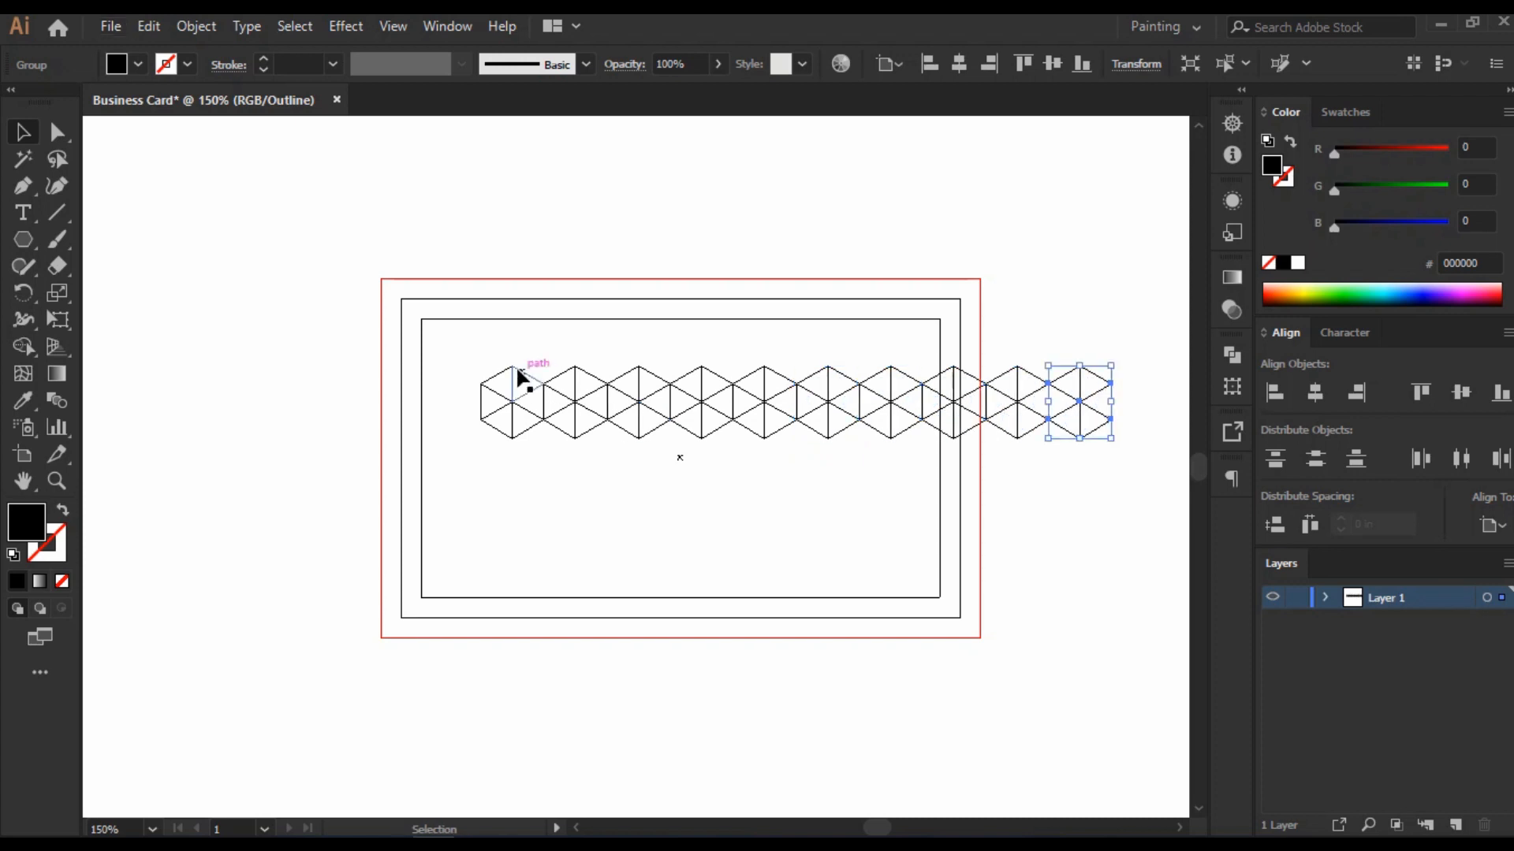
Step: Duplicate the hexagon row into an interlocking offset row and copy the rows downward to build a triangular mesh
drag(555, 391, 1095, 426)
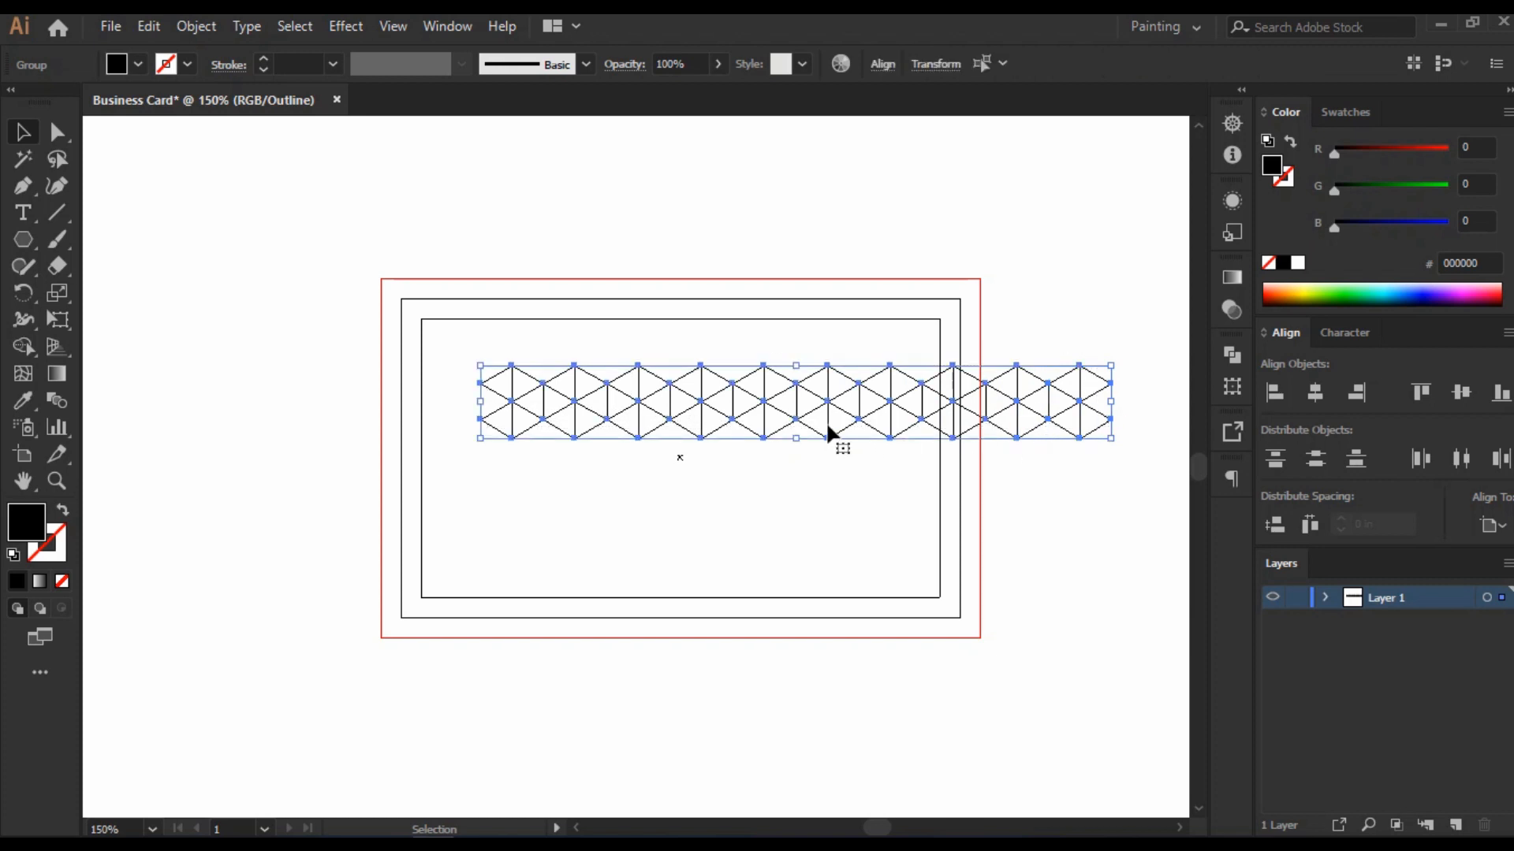
drag(828, 407, 683, 377)
drag(264, 290, 865, 425)
drag(641, 341, 684, 561)
drag(678, 554, 680, 671)
scroll(686, 662, down, 1)
Step: Rotate the whole triangular mesh clockwise and place it diagonally across the card's lower-left half
drag(175, 192, 1052, 748)
drag(1038, 245, 1092, 495)
drag(678, 438, 558, 600)
drag(956, 632, 932, 639)
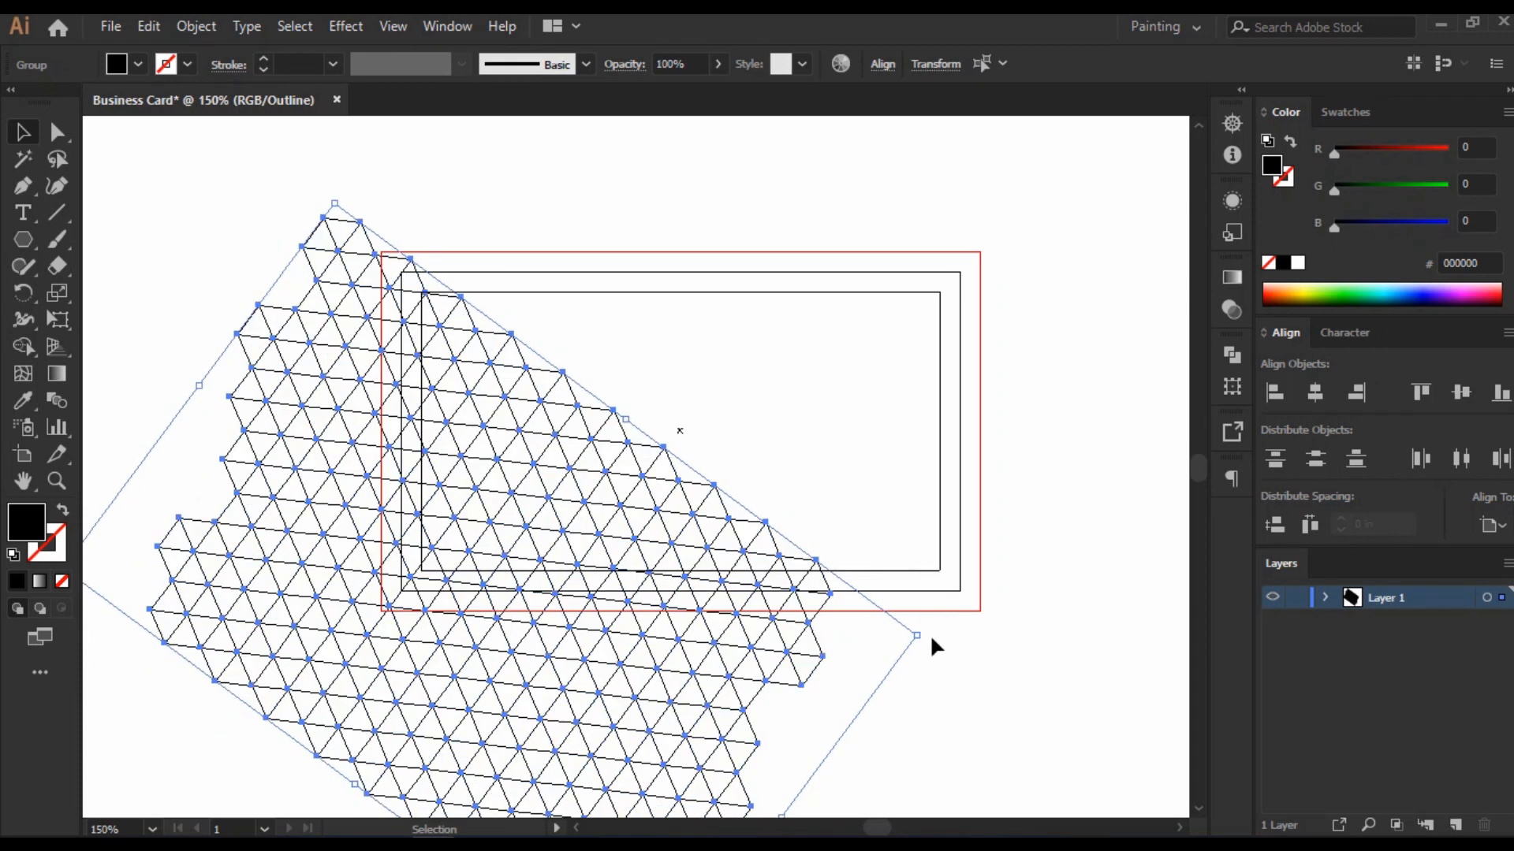
Step: Delete the outlying triangles and stray anchor points at the mesh's left and lower edges outside the card
click(56, 133)
click(135, 229)
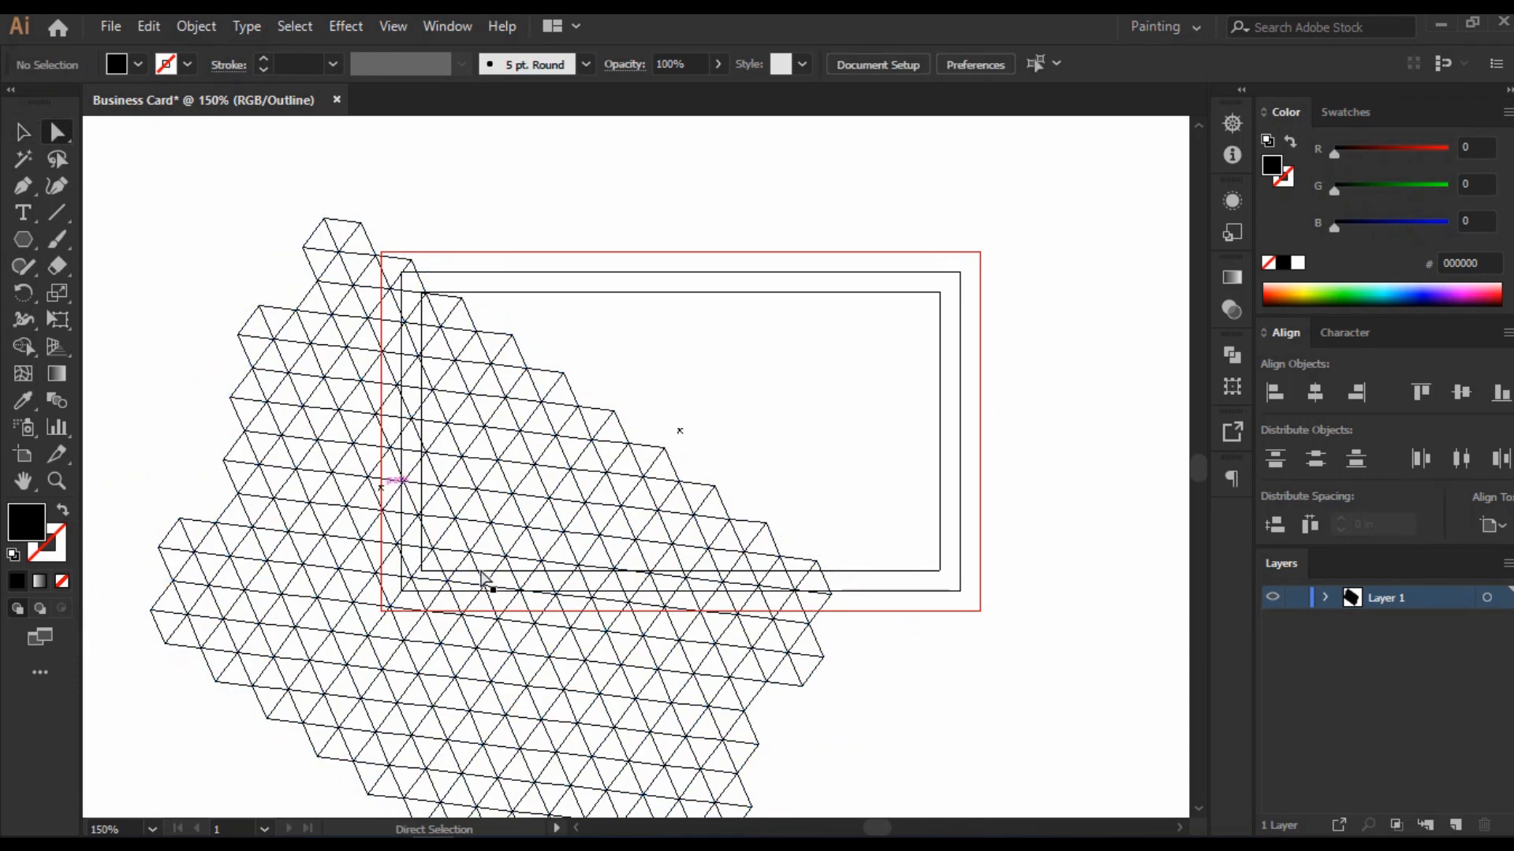
scroll(677, 435, up, 2)
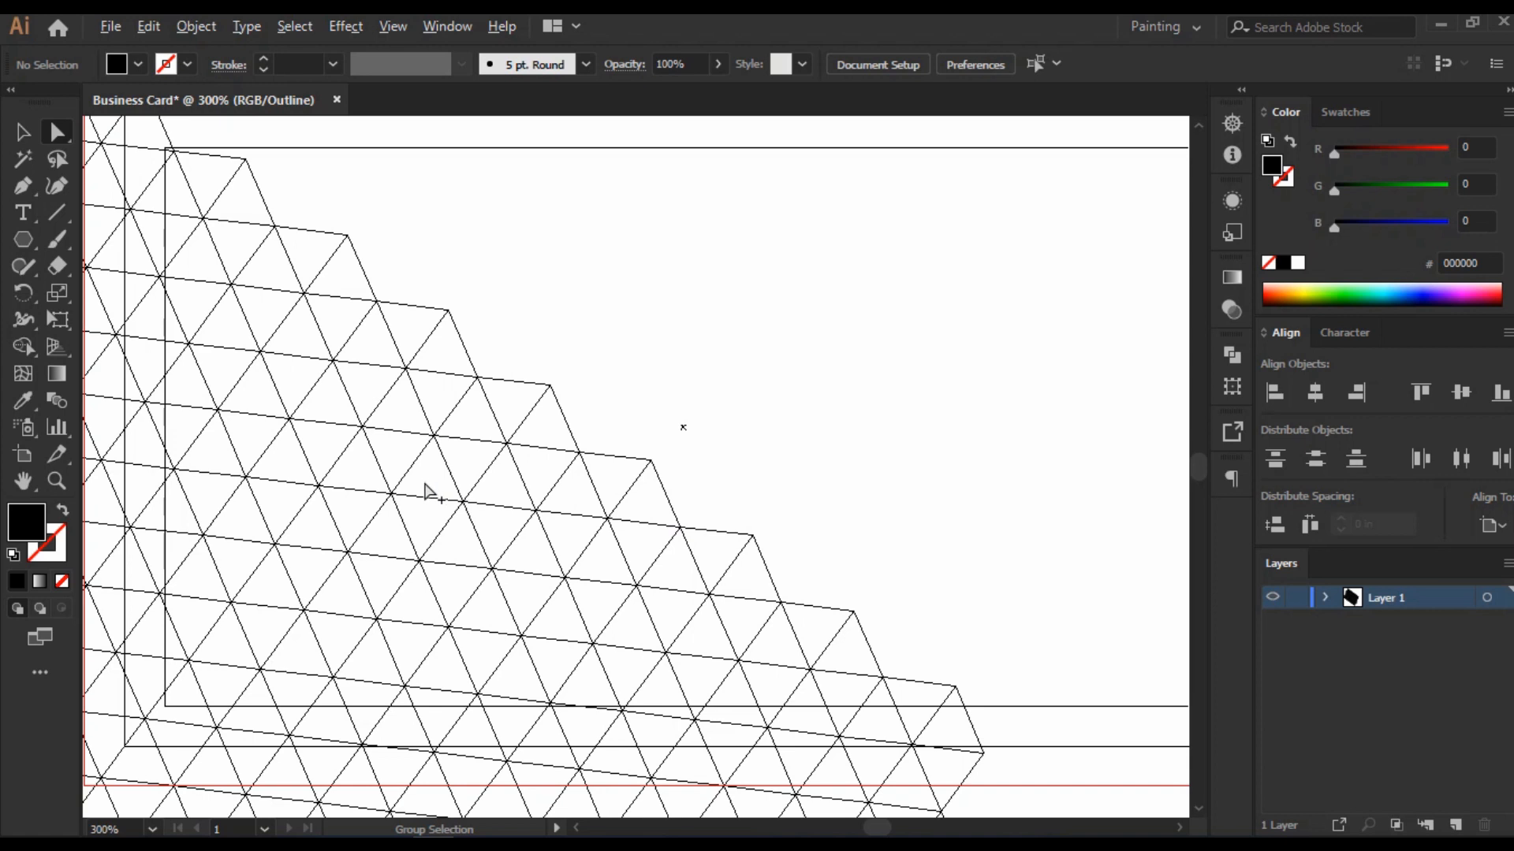
scroll(428, 492, down, 2)
drag(562, 514, 720, 340)
drag(486, 632, 959, 789)
key(Delete)
drag(551, 761, 795, 824)
scroll(742, 664, up, 8)
drag(209, 241, 348, 690)
click(265, 433)
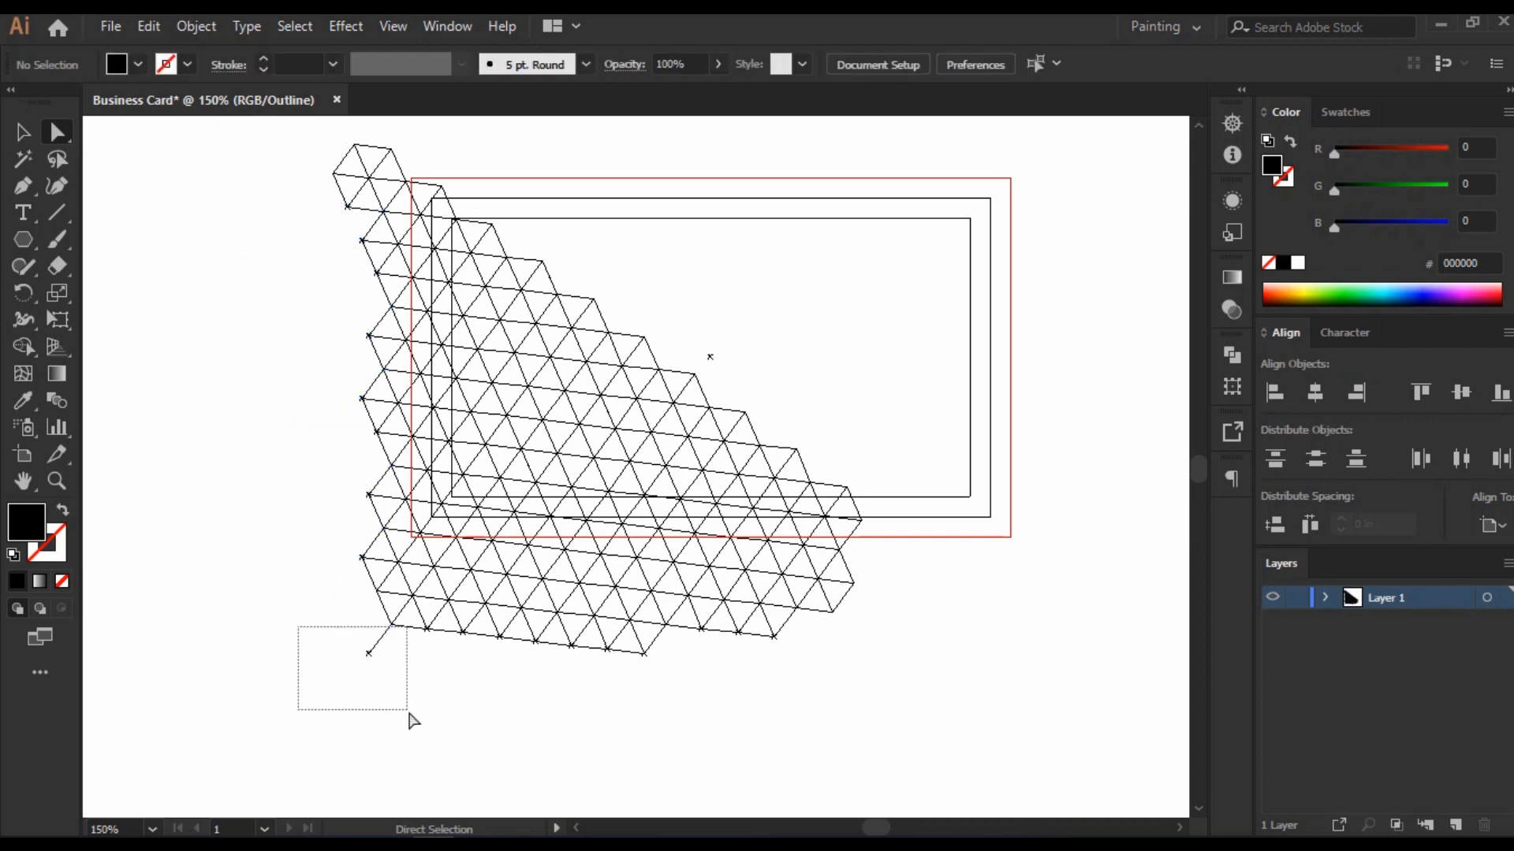
drag(410, 719, 408, 717)
Step: Move individual mesh anchor points around the margin's upper-left corner to make the triangles irregular, using the Direct Selection tool
scroll(500, 449, up, 2)
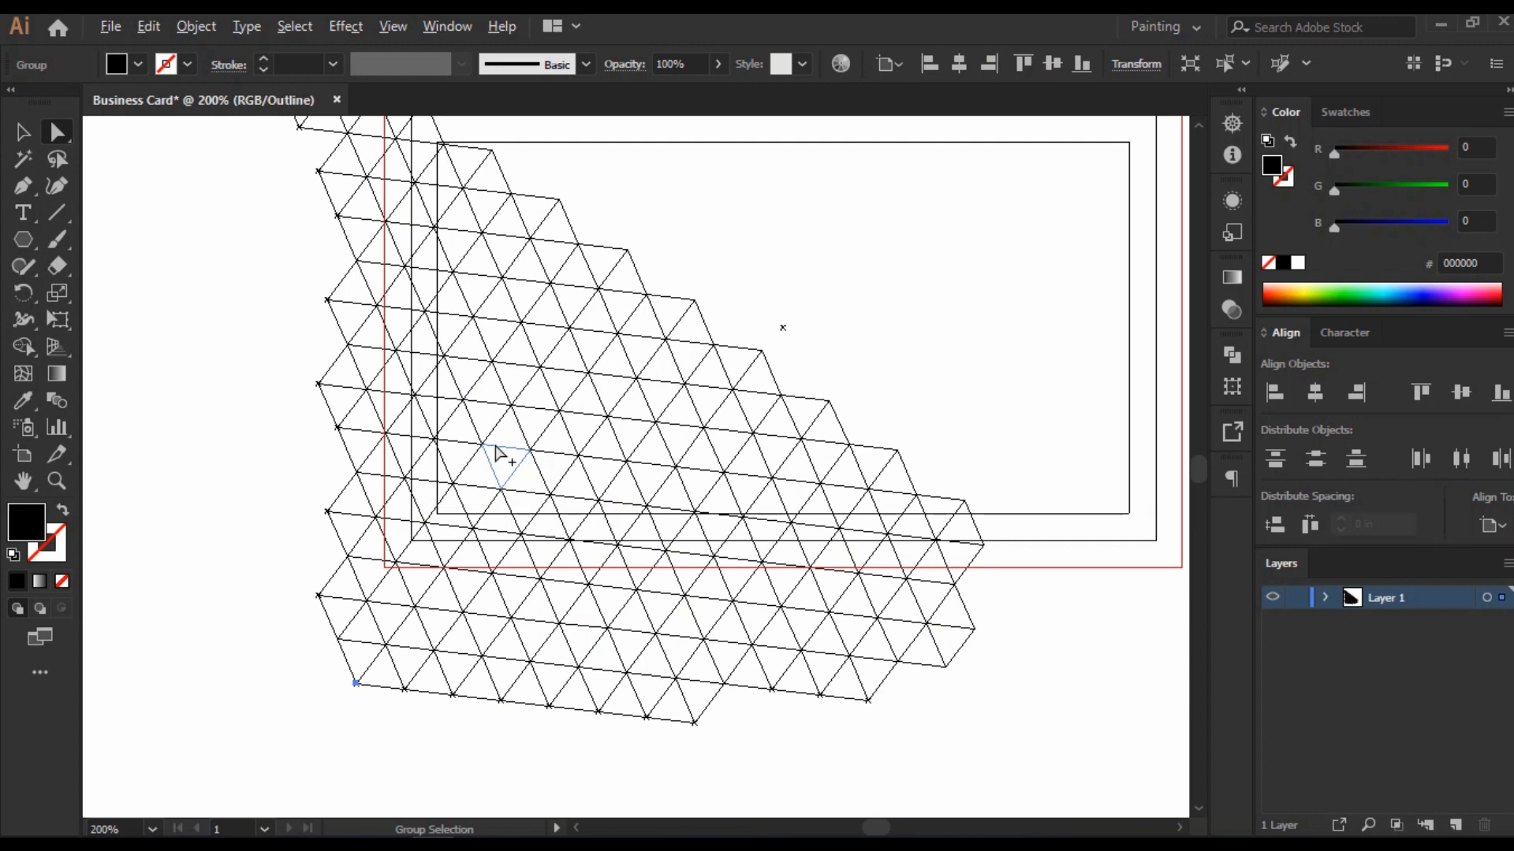
drag(906, 244, 764, 330)
scroll(403, 374, up, 3)
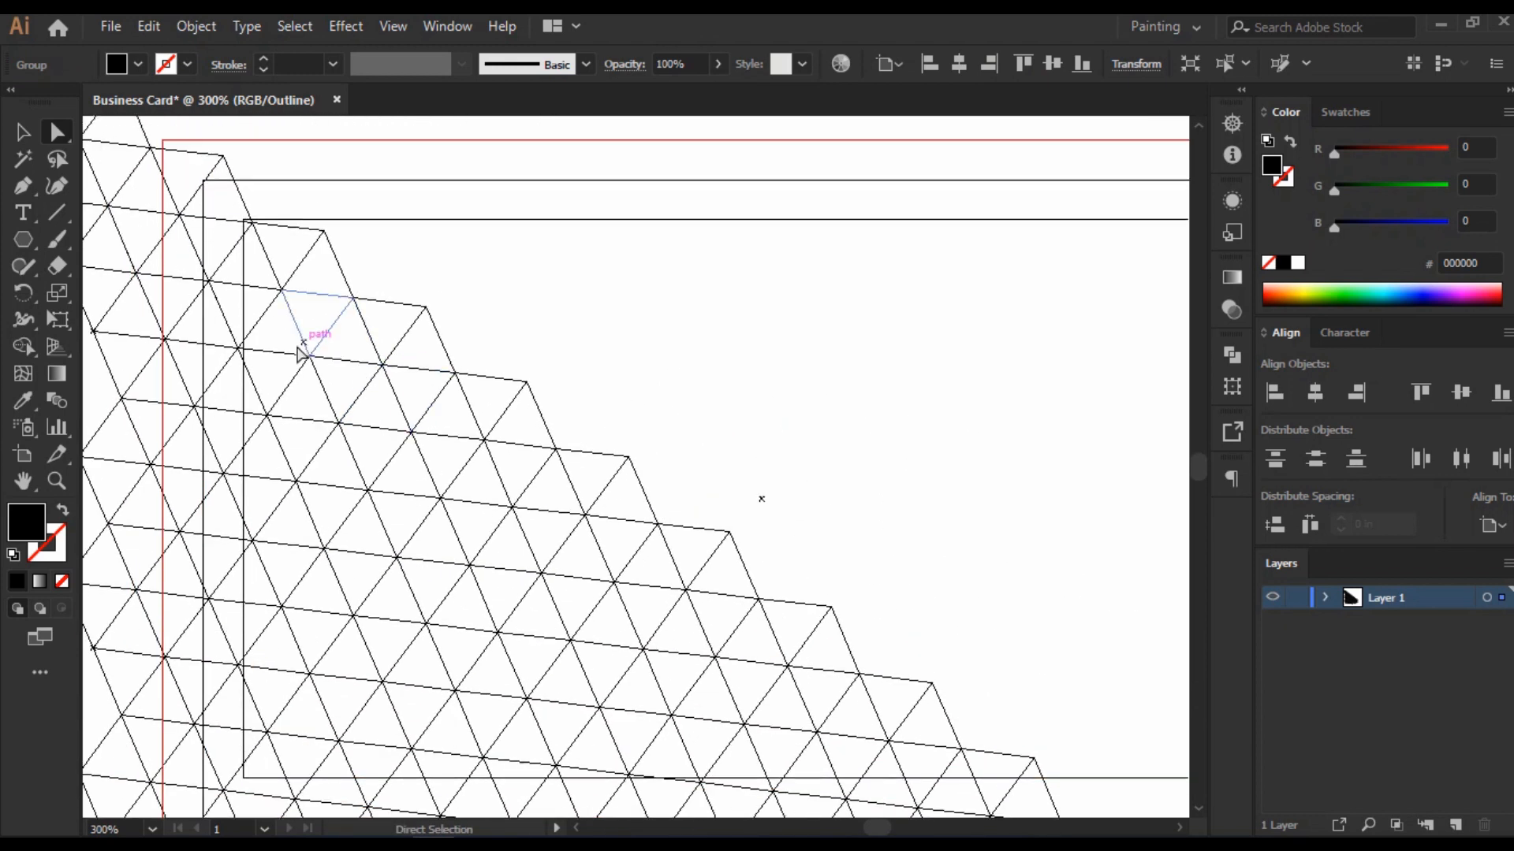
drag(293, 341, 347, 405)
drag(313, 355, 381, 392)
drag(443, 298, 441, 302)
drag(426, 307, 446, 280)
drag(314, 236, 345, 252)
drag(214, 280, 241, 264)
click(135, 272)
drag(135, 272, 171, 280)
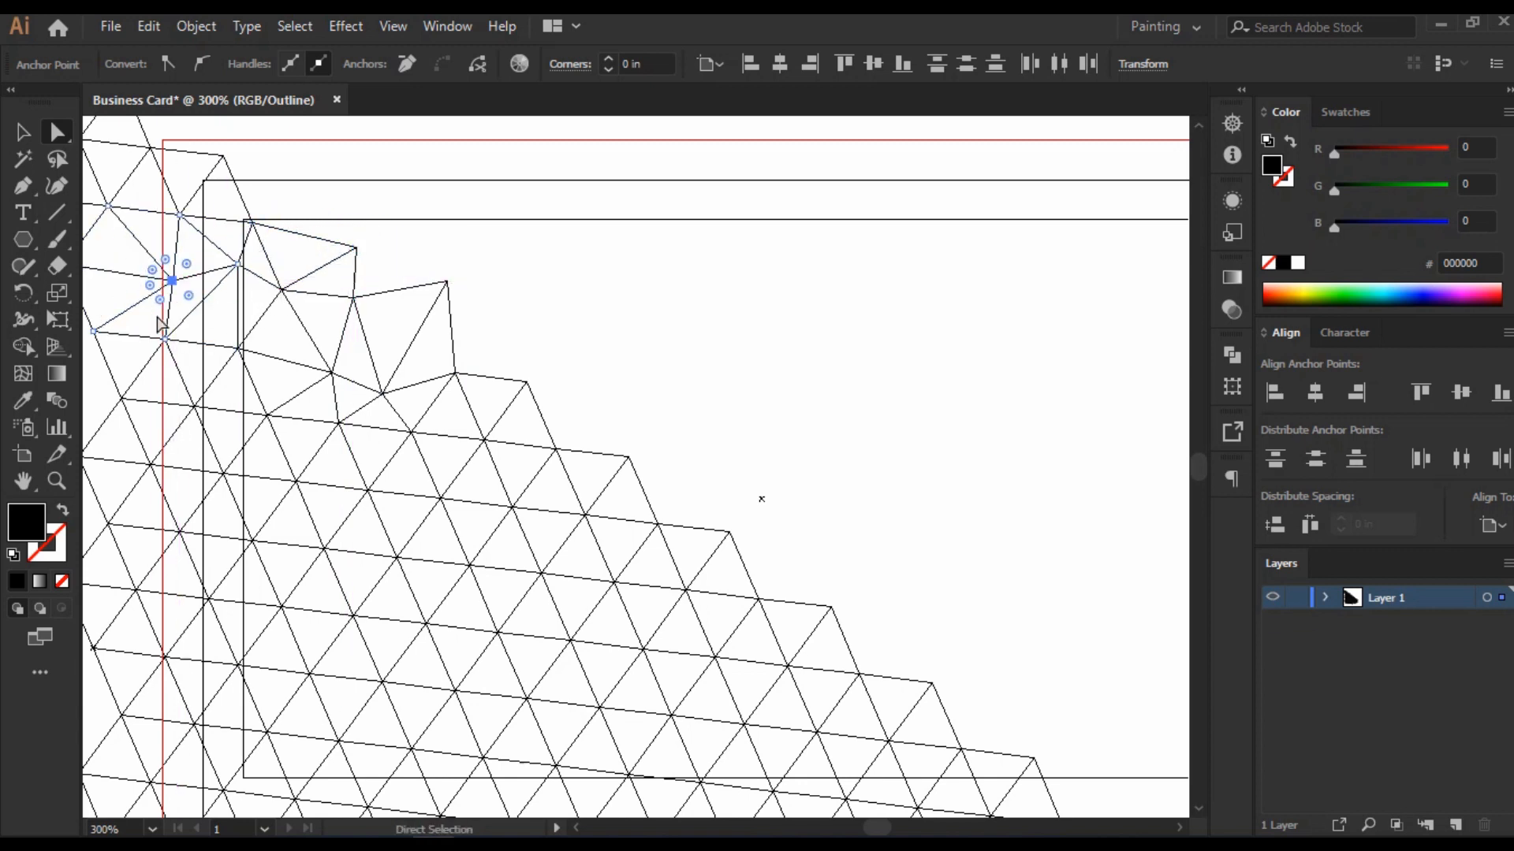
Step: Shift the anchor points just below the margin's upper-left corner and pull the next two peaks of the sloping edge outward
drag(166, 340, 260, 362)
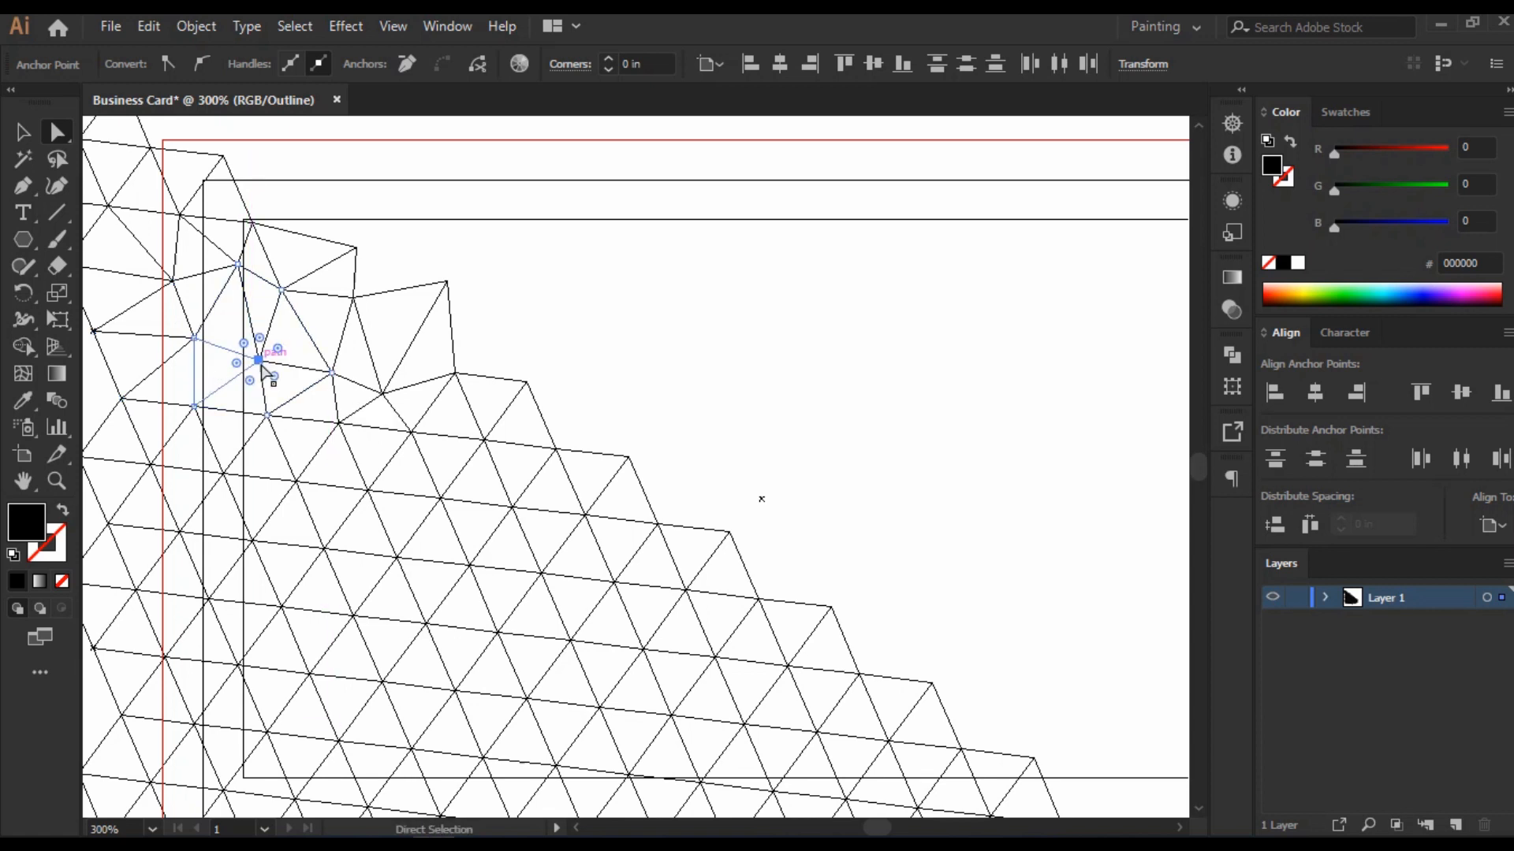
drag(195, 407, 193, 382)
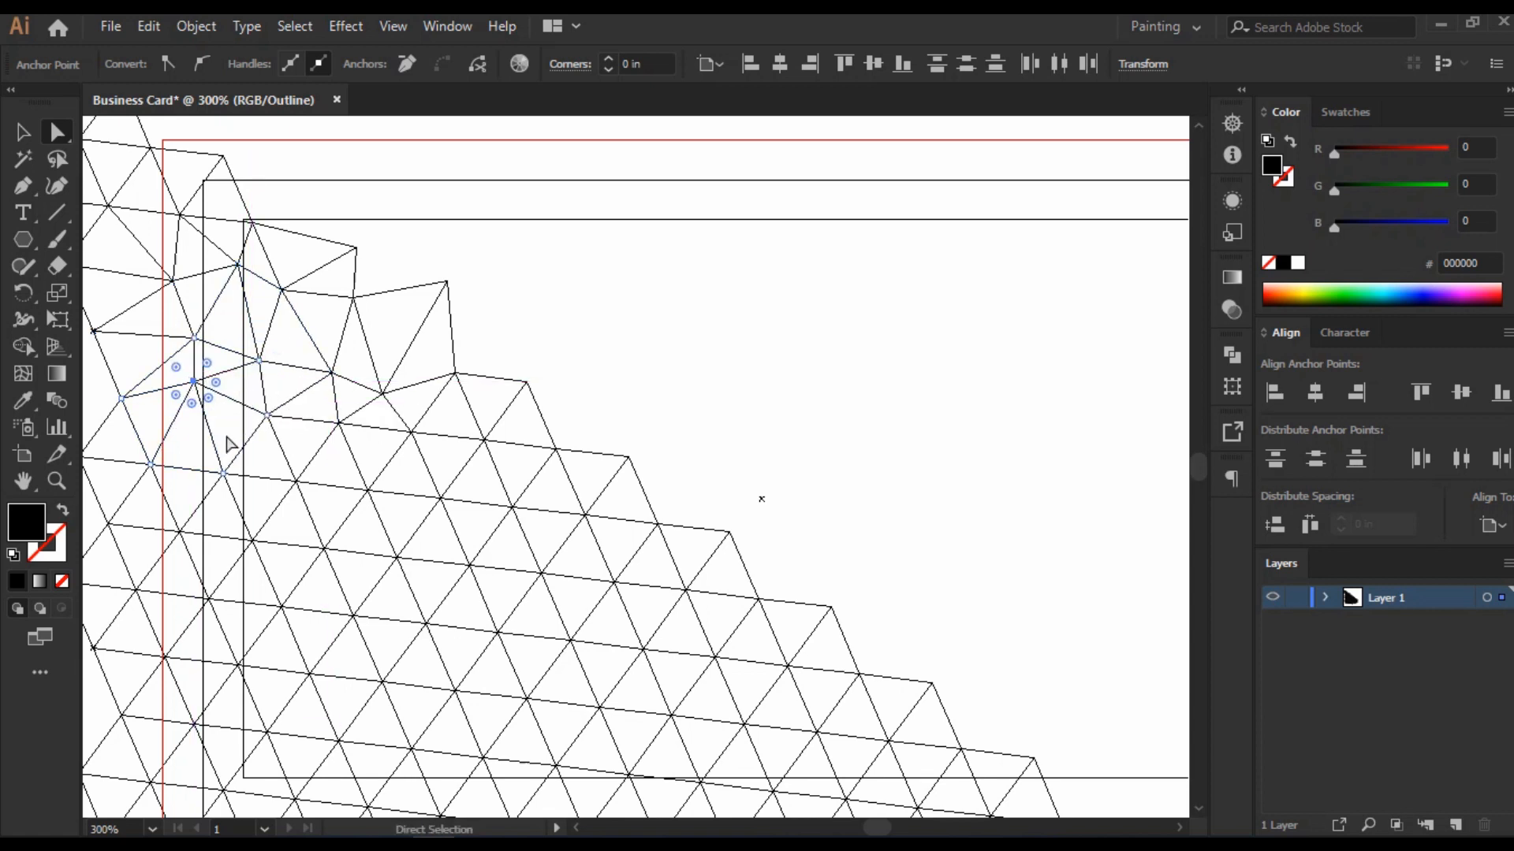
drag(269, 414, 253, 407)
drag(332, 372, 309, 359)
drag(338, 424, 325, 440)
drag(382, 393, 374, 406)
drag(529, 388, 514, 358)
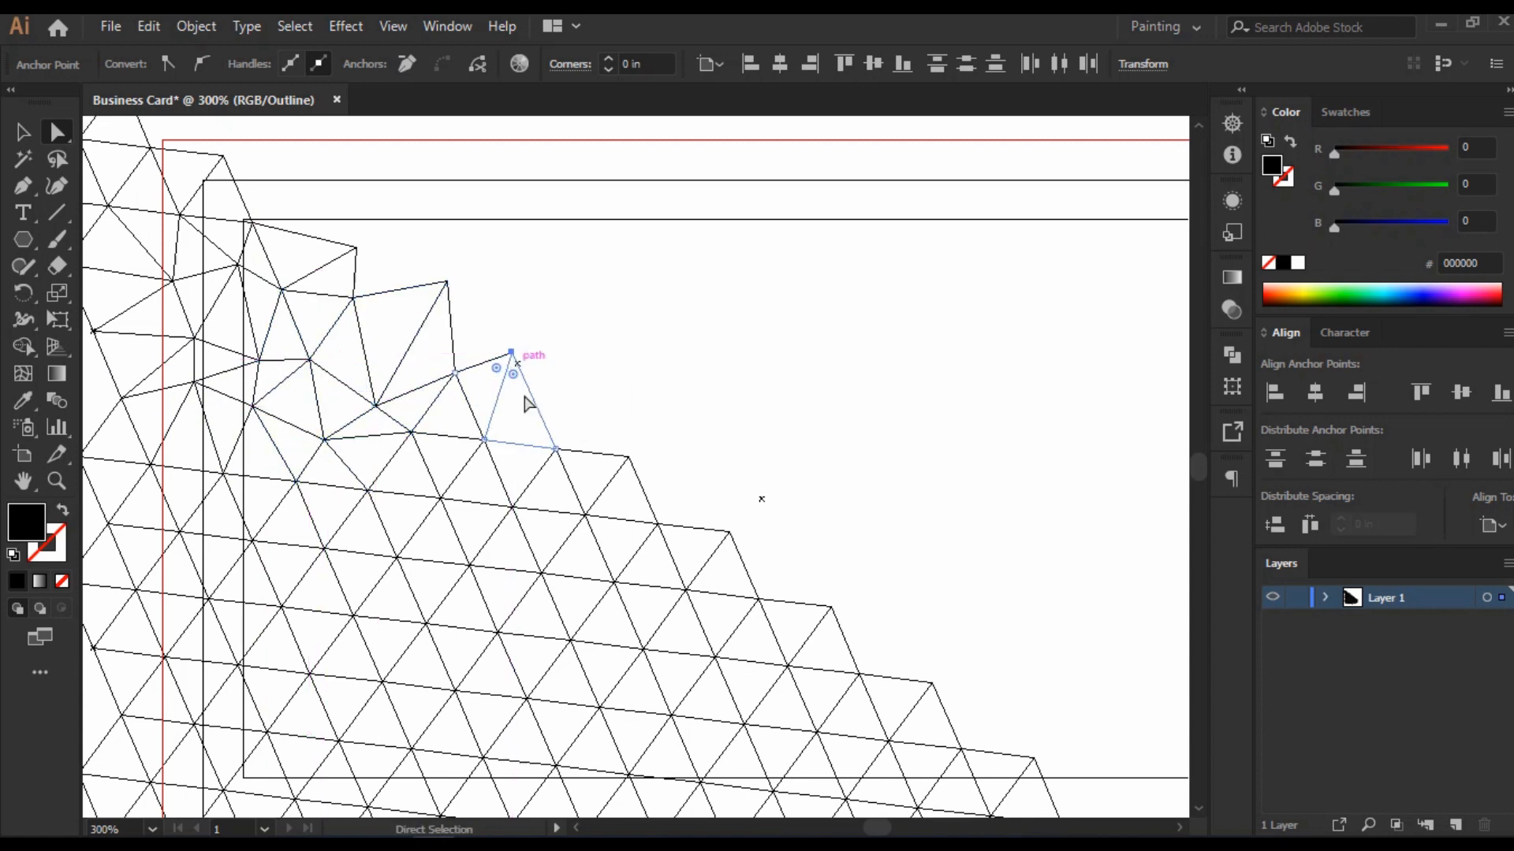
mouse_move(484, 441)
mouse_down()
mouse_move(500, 414)
mouse_move(461, 431)
mouse_up()
drag(440, 498, 517, 484)
drag(631, 464, 639, 430)
click(556, 449)
drag(554, 452, 558, 460)
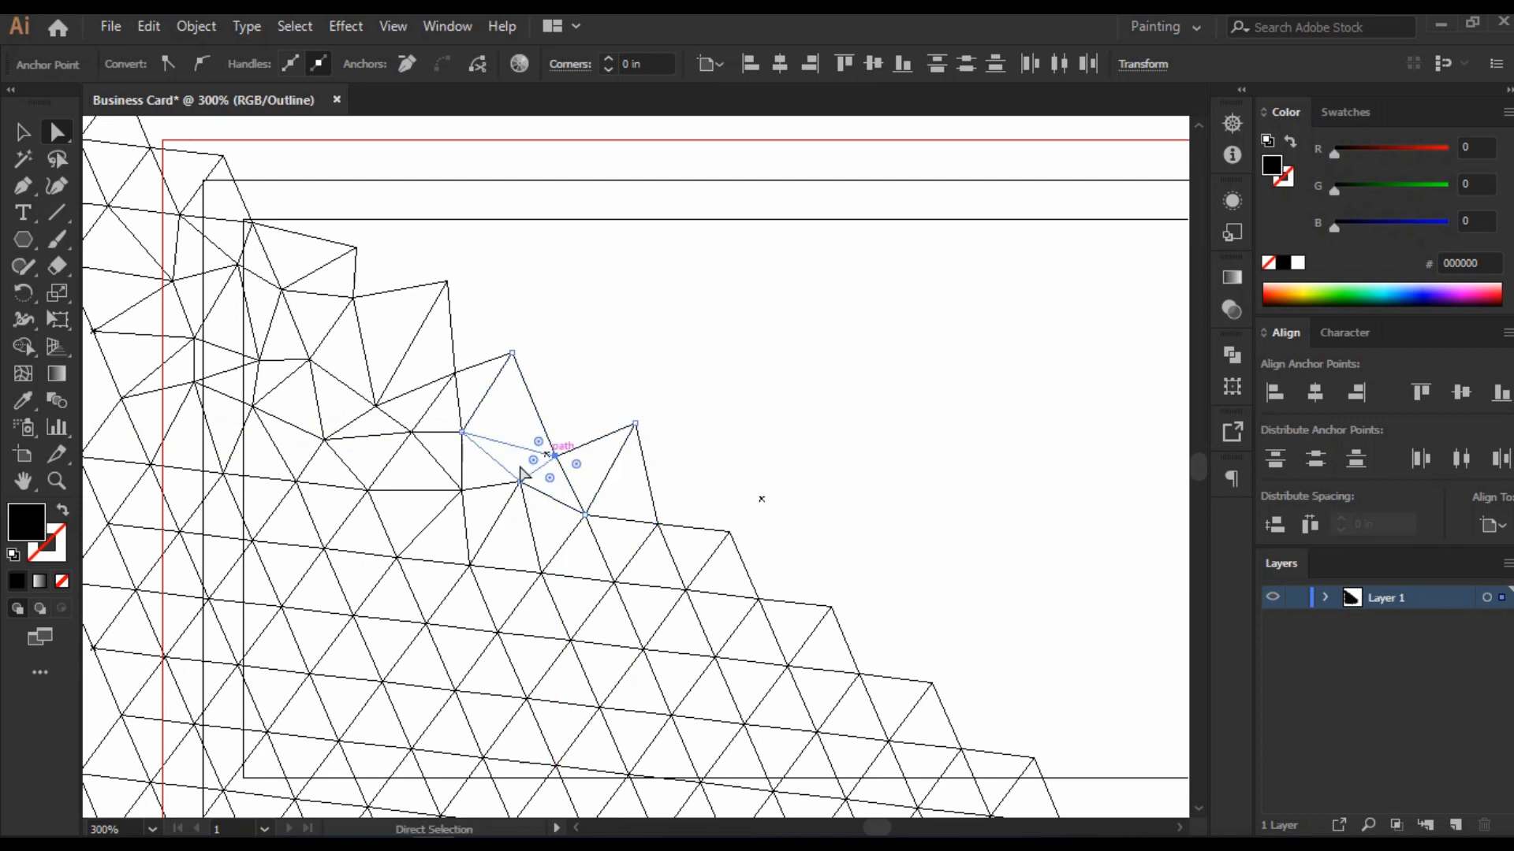
Step: Shift the anchor points through the mesh's middle rows along the card's left side to vary the triangle shapes
drag(366, 491, 396, 495)
drag(295, 481, 317, 498)
drag(226, 472, 254, 477)
drag(151, 465, 176, 470)
drag(181, 532, 203, 521)
drag(109, 523, 301, 513)
drag(357, 507, 377, 523)
mouse_move(314, 410)
mouse_down()
mouse_move(342, 461)
mouse_move(410, 465)
mouse_up()
drag(399, 449, 412, 466)
drag(457, 439, 484, 484)
drag(472, 458, 450, 536)
drag(364, 559, 405, 594)
drag(385, 575, 413, 597)
drag(376, 523, 368, 505)
drag(303, 556, 324, 575)
drag(313, 564, 346, 557)
drag(224, 540, 254, 573)
drag(240, 557, 283, 566)
drag(182, 599, 282, 616)
key(ctrl+z)
Step: Distort the triangles around the card's lower-left corner by moving their shared anchor points
mouse_move(269, 624)
mouse_down()
mouse_move(296, 615)
mouse_move(254, 617)
mouse_up()
drag(268, 624, 223, 619)
drag(366, 531, 439, 562)
drag(432, 554, 265, 587)
drag(201, 654, 230, 627)
drag(272, 675, 261, 577)
drag(293, 613, 248, 590)
drag(174, 548, 201, 564)
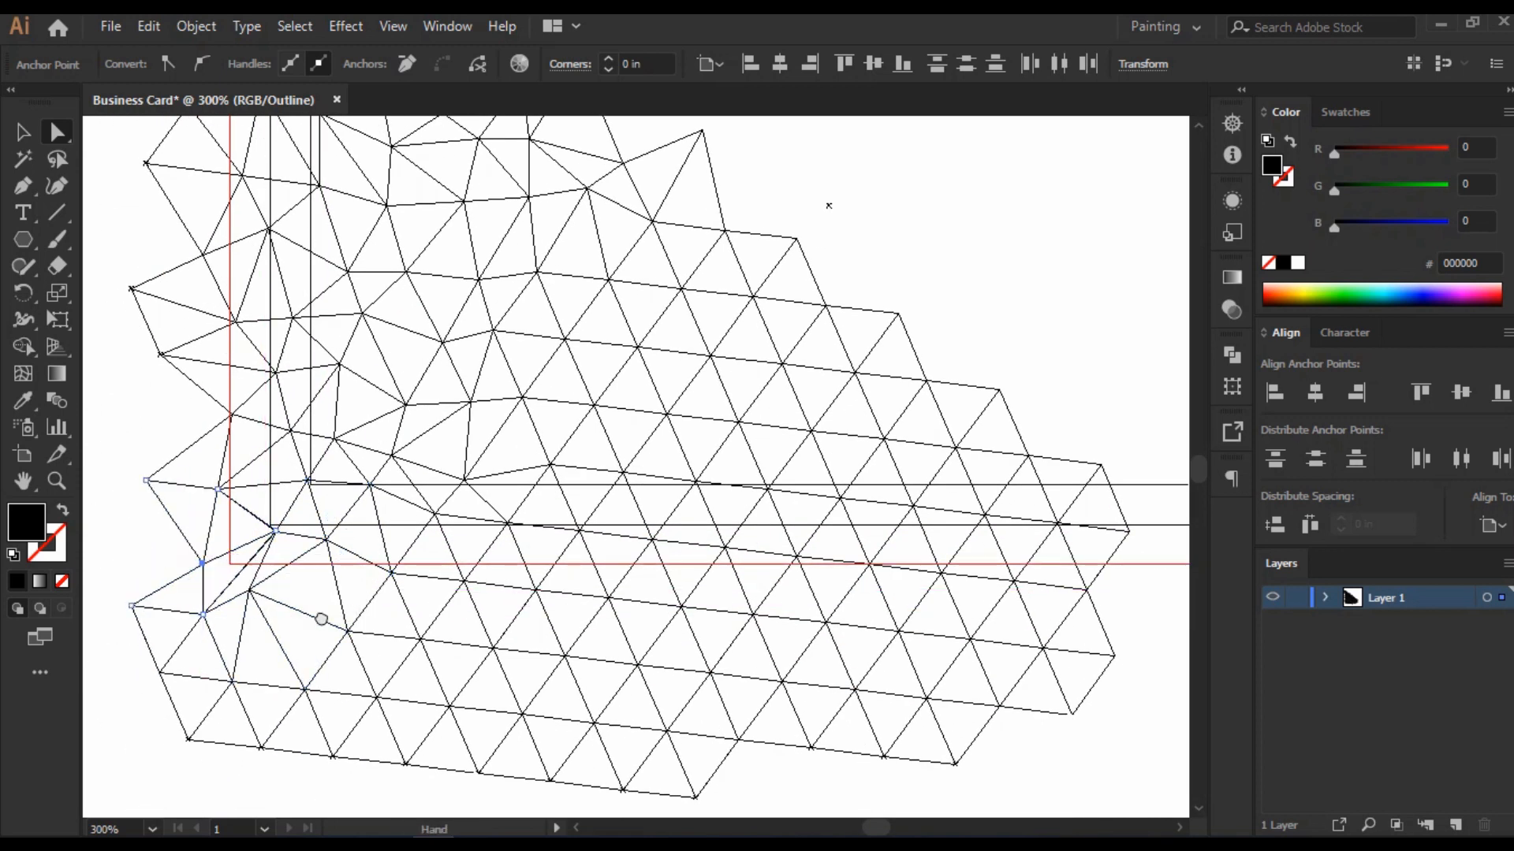
drag(322, 619, 230, 628)
drag(309, 577, 310, 576)
drag(300, 584, 310, 556)
drag(389, 542, 317, 589)
Step: Move anchor points in the mesh's center, from the sloping edge down to the lower bleed line, into irregular positions
drag(470, 254, 507, 300)
drag(489, 277, 465, 354)
drag(445, 336, 483, 337)
drag(637, 302, 625, 268)
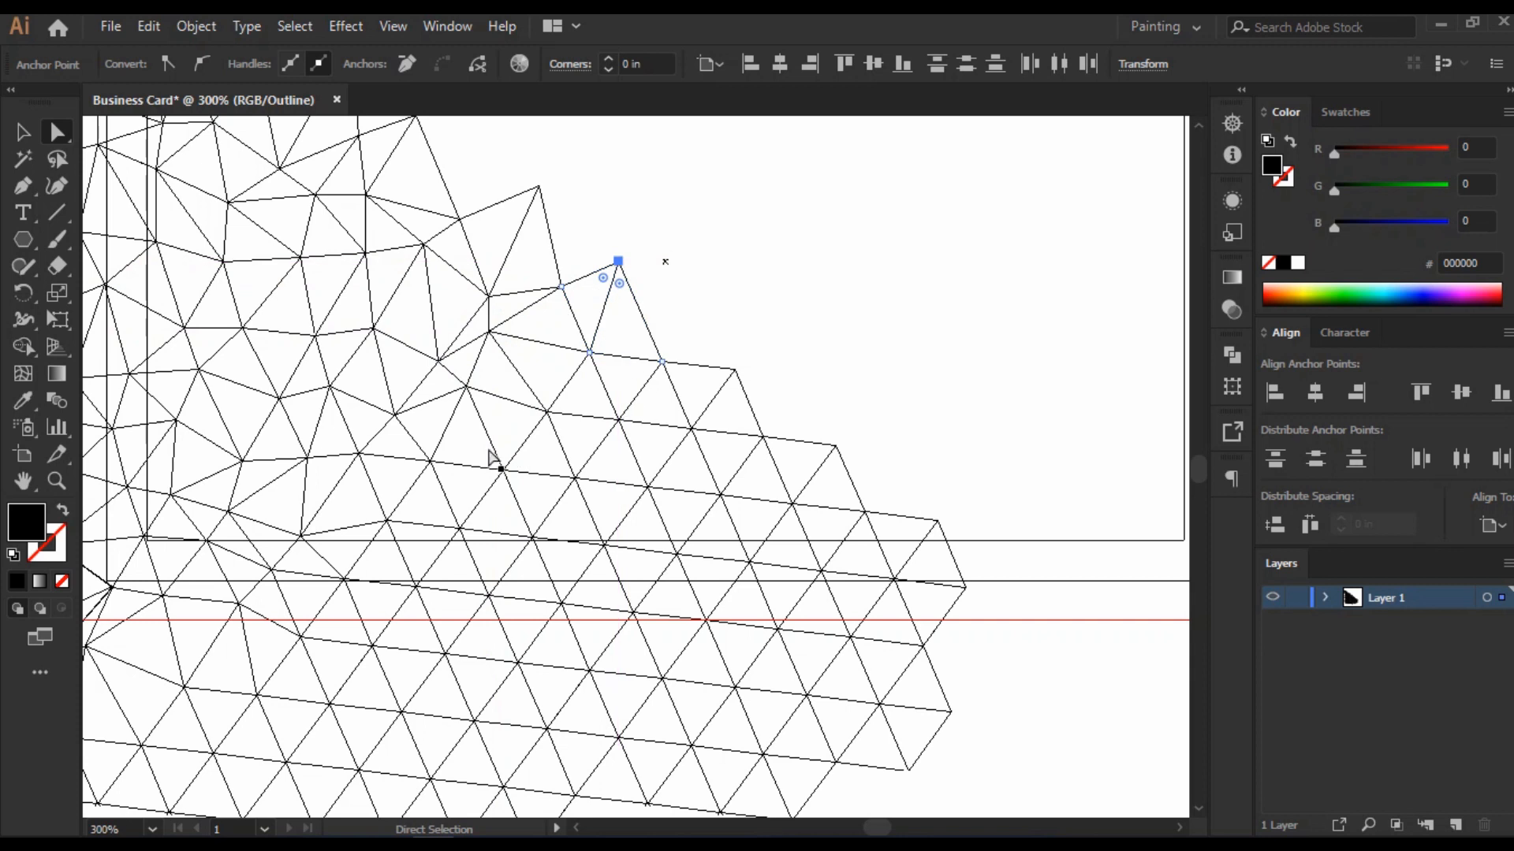
drag(430, 461, 451, 447)
drag(357, 452, 405, 483)
scroll(366, 507, down, 1)
scroll(402, 512, down, 1)
drag(345, 525, 433, 518)
drag(375, 591, 303, 564)
click(310, 635)
click(300, 584)
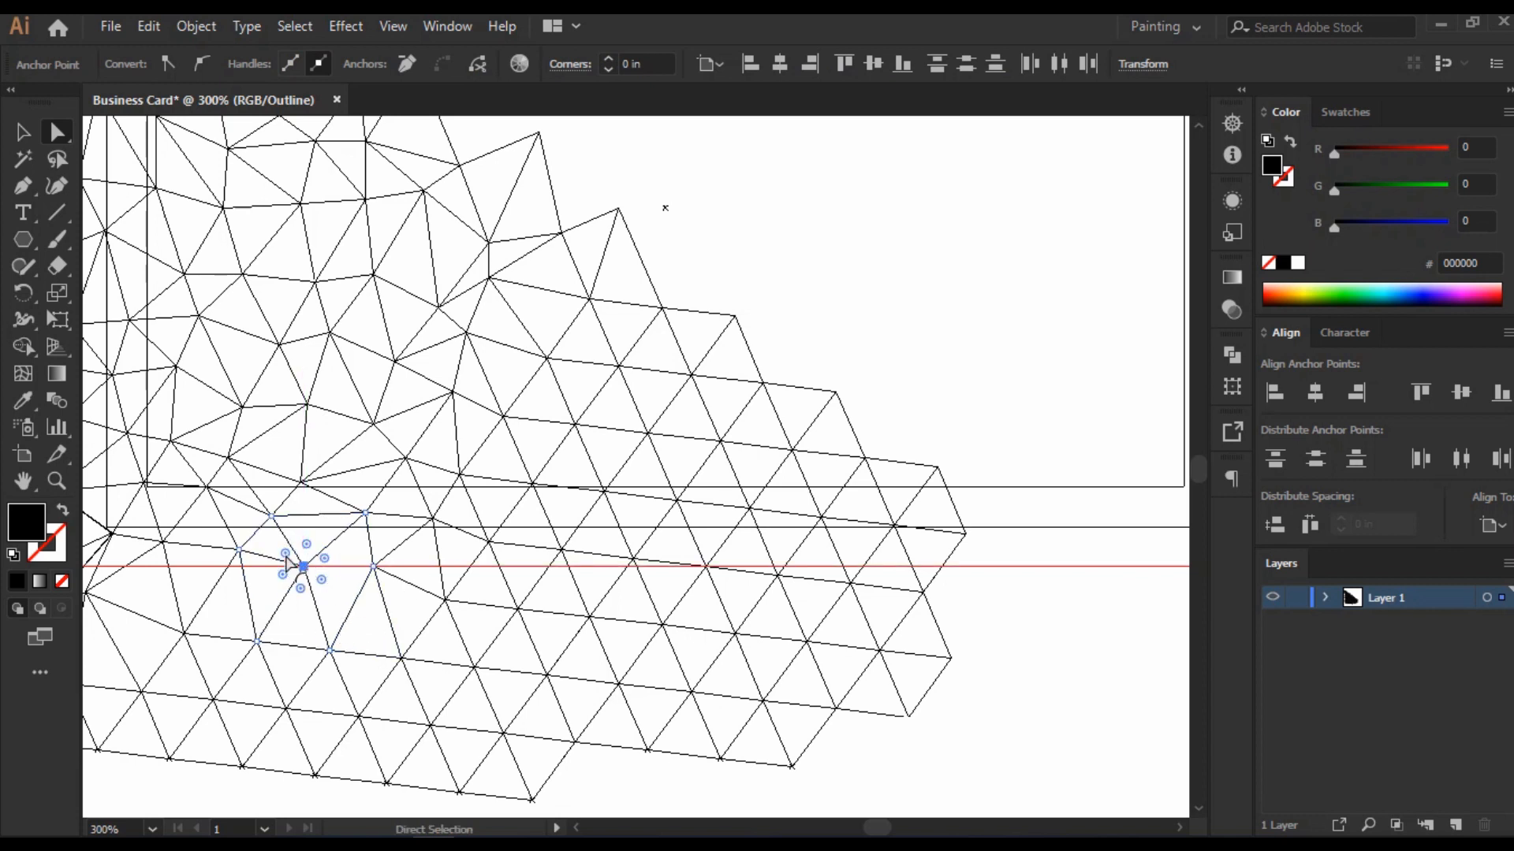
key(ctrl+z)
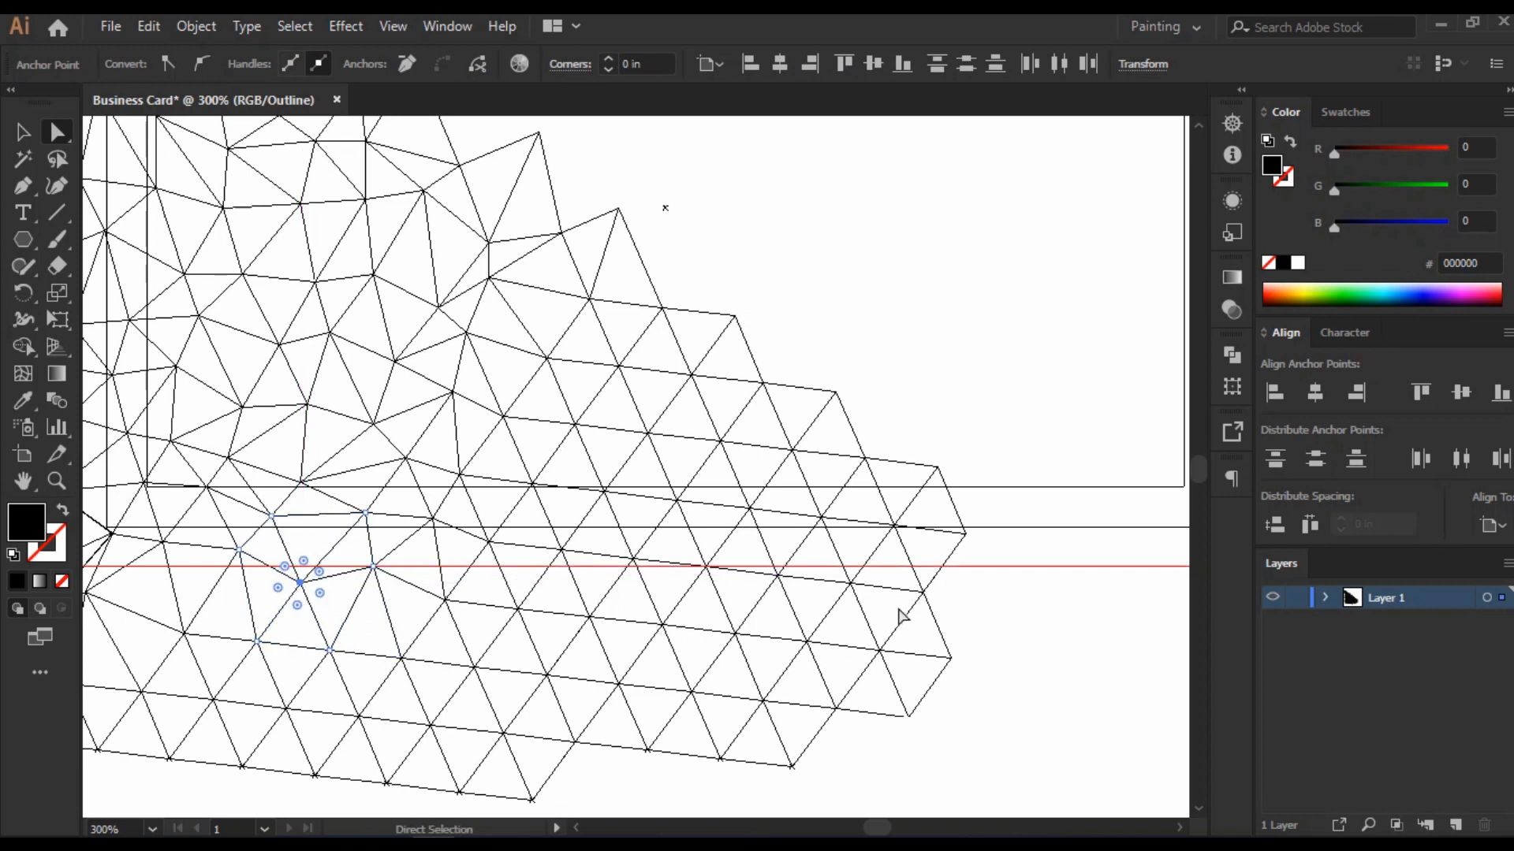
Step: Shift the anchor points along the card's lower trim line near the mesh's right end and up toward the sloping edge
drag(850, 583, 775, 563)
click(697, 558)
drag(676, 551, 523, 499)
key(ctrl+z)
click(576, 425)
drag(574, 425, 510, 442)
drag(619, 365, 545, 379)
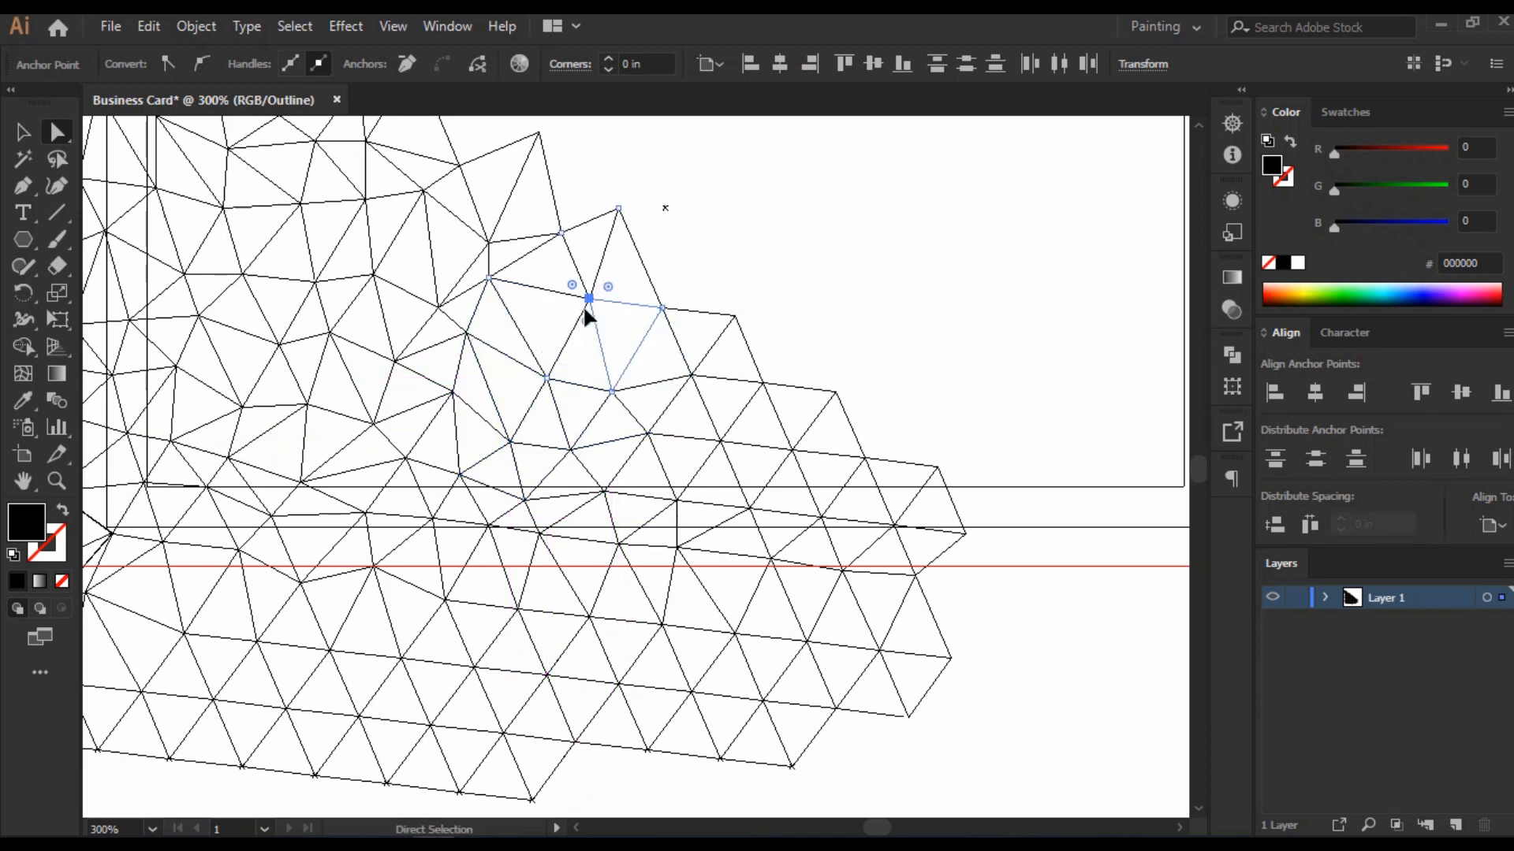
drag(588, 298, 561, 319)
Step: Pull the remaining outer corners of the sloping edge outward and stretch the mesh's right tip up to the lower bleed line
drag(733, 317, 691, 294)
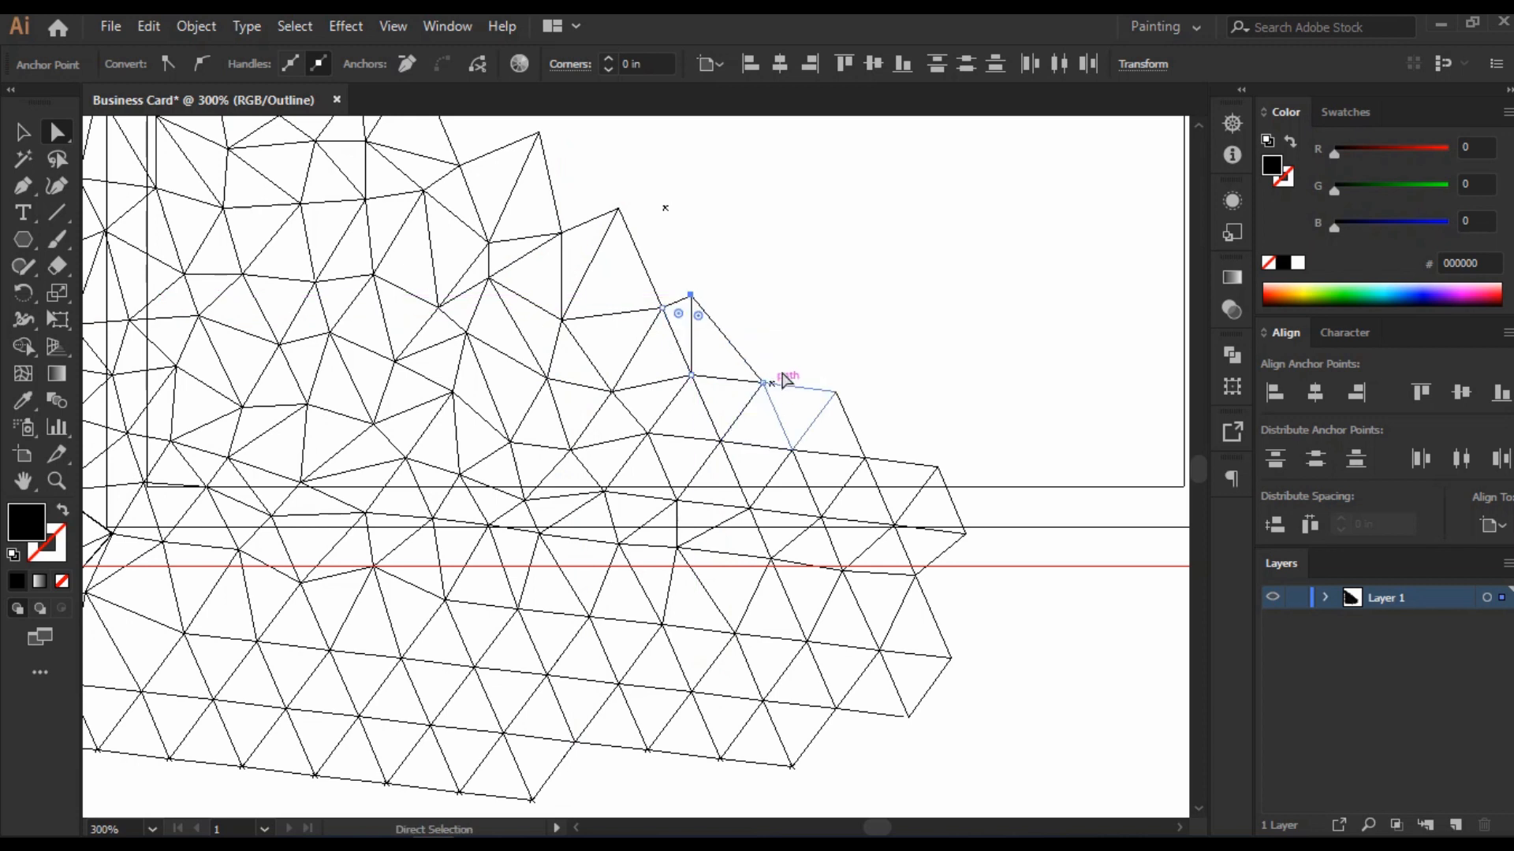
drag(834, 392, 806, 358)
drag(938, 468, 908, 391)
mouse_move(965, 533)
mouse_down()
mouse_move(990, 513)
mouse_move(965, 514)
mouse_up()
click(950, 658)
drag(949, 661, 1030, 544)
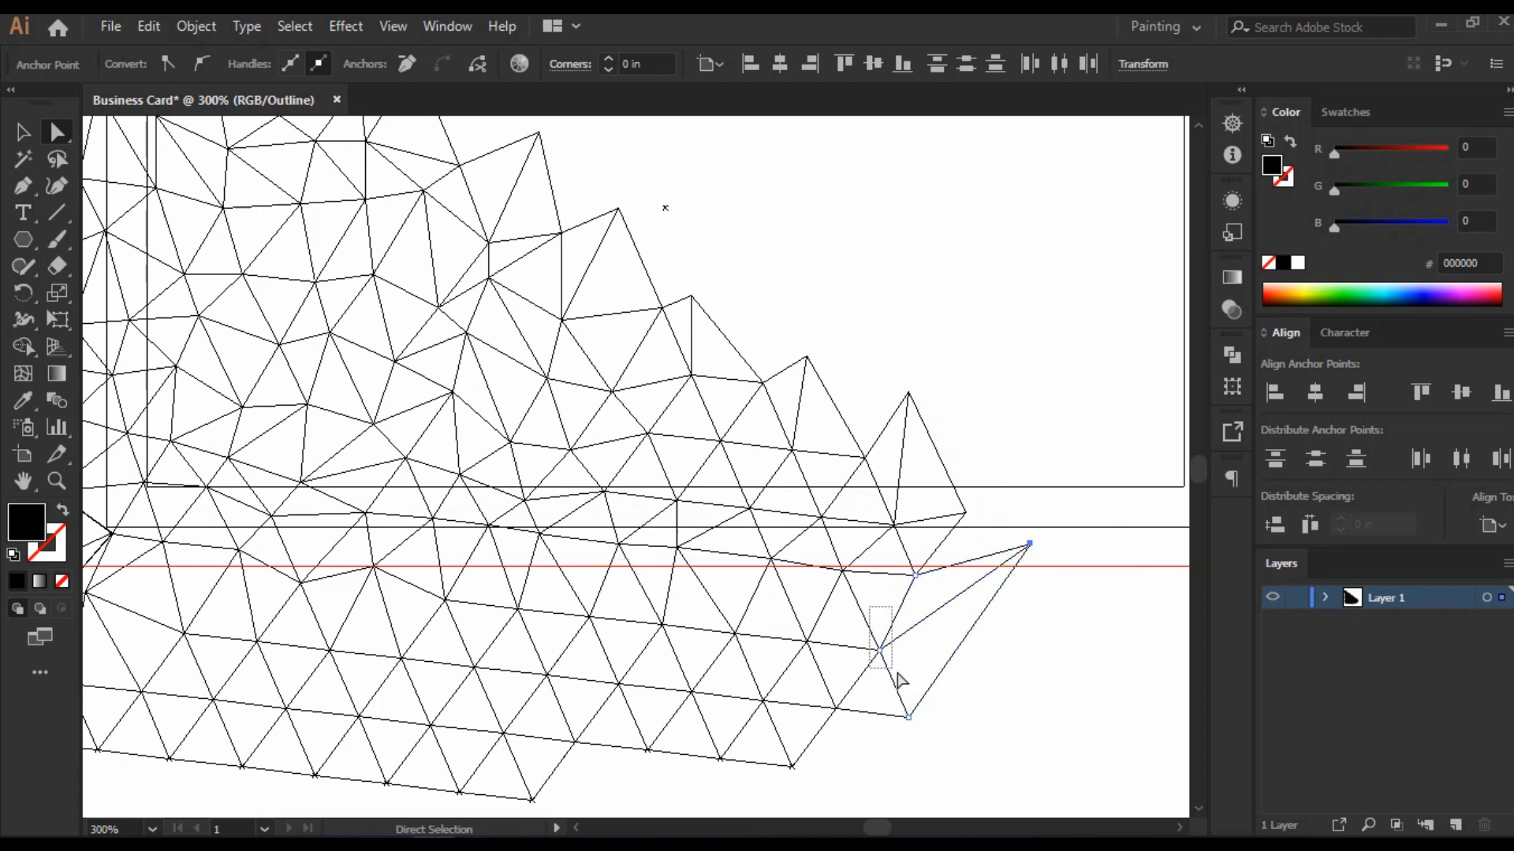
Step: Reposition the inner anchor points near the mesh's right tip so that its triangles differ in shape and size
drag(898, 673, 892, 669)
drag(880, 651, 865, 629)
drag(842, 570, 809, 536)
drag(821, 517, 792, 509)
drag(686, 408, 733, 460)
drag(720, 441, 712, 470)
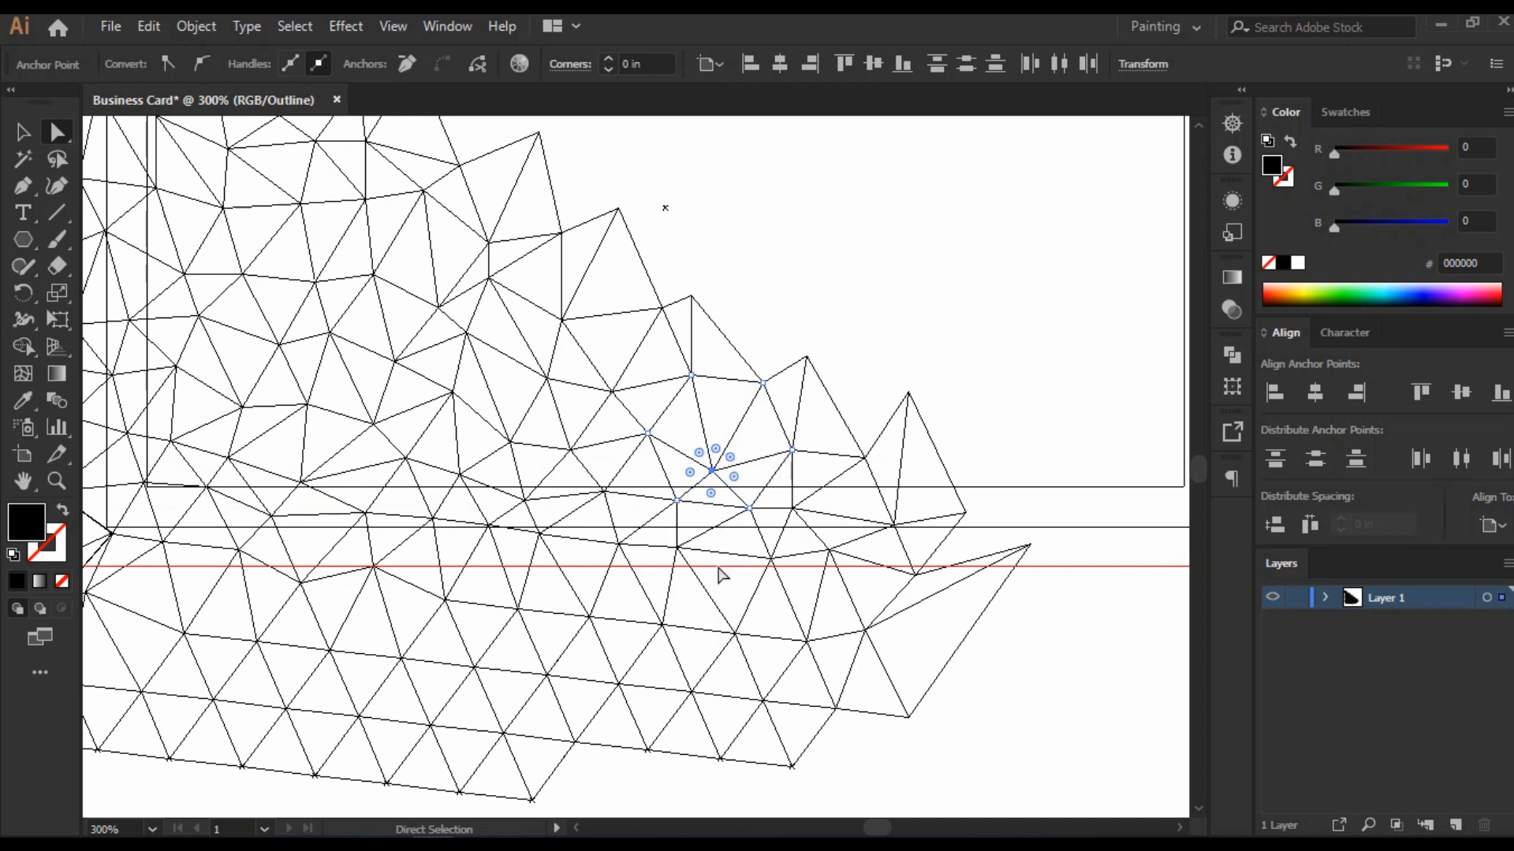
drag(611, 391, 580, 331)
Step: Pull the mesh's outer anchor points at the card's upper-left corner inward, extending a triangle along the top trim line
scroll(635, 410, up, 3)
drag(411, 528, 585, 497)
drag(781, 617, 767, 623)
drag(588, 654, 627, 736)
scroll(503, 476, down, 1)
drag(817, 366, 750, 431)
scroll(262, 233, up, 2)
drag(296, 229, 484, 273)
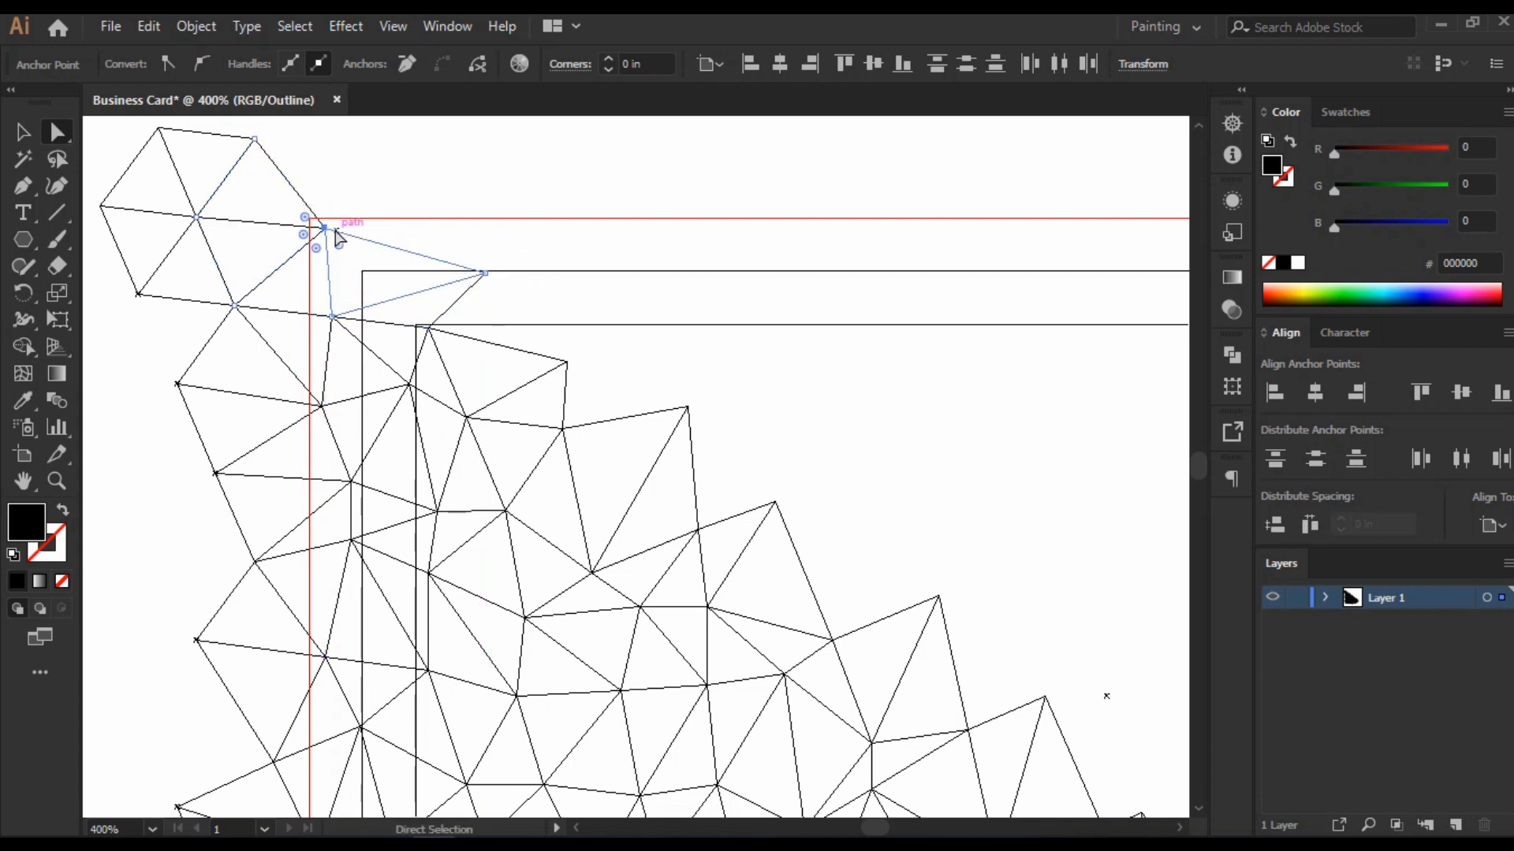
Step: Pull more of the mesh's anchor points at the card's upper-left corner inward, extending a second triangle over the upper bleed line
drag(255, 138, 428, 228)
mouse_move(196, 217)
mouse_down()
mouse_move(181, 211)
mouse_move(202, 243)
mouse_up()
key(ctrl+z)
drag(324, 228, 324, 256)
drag(189, 211, 243, 201)
scroll(306, 292, down, 1)
drag(235, 279, 290, 312)
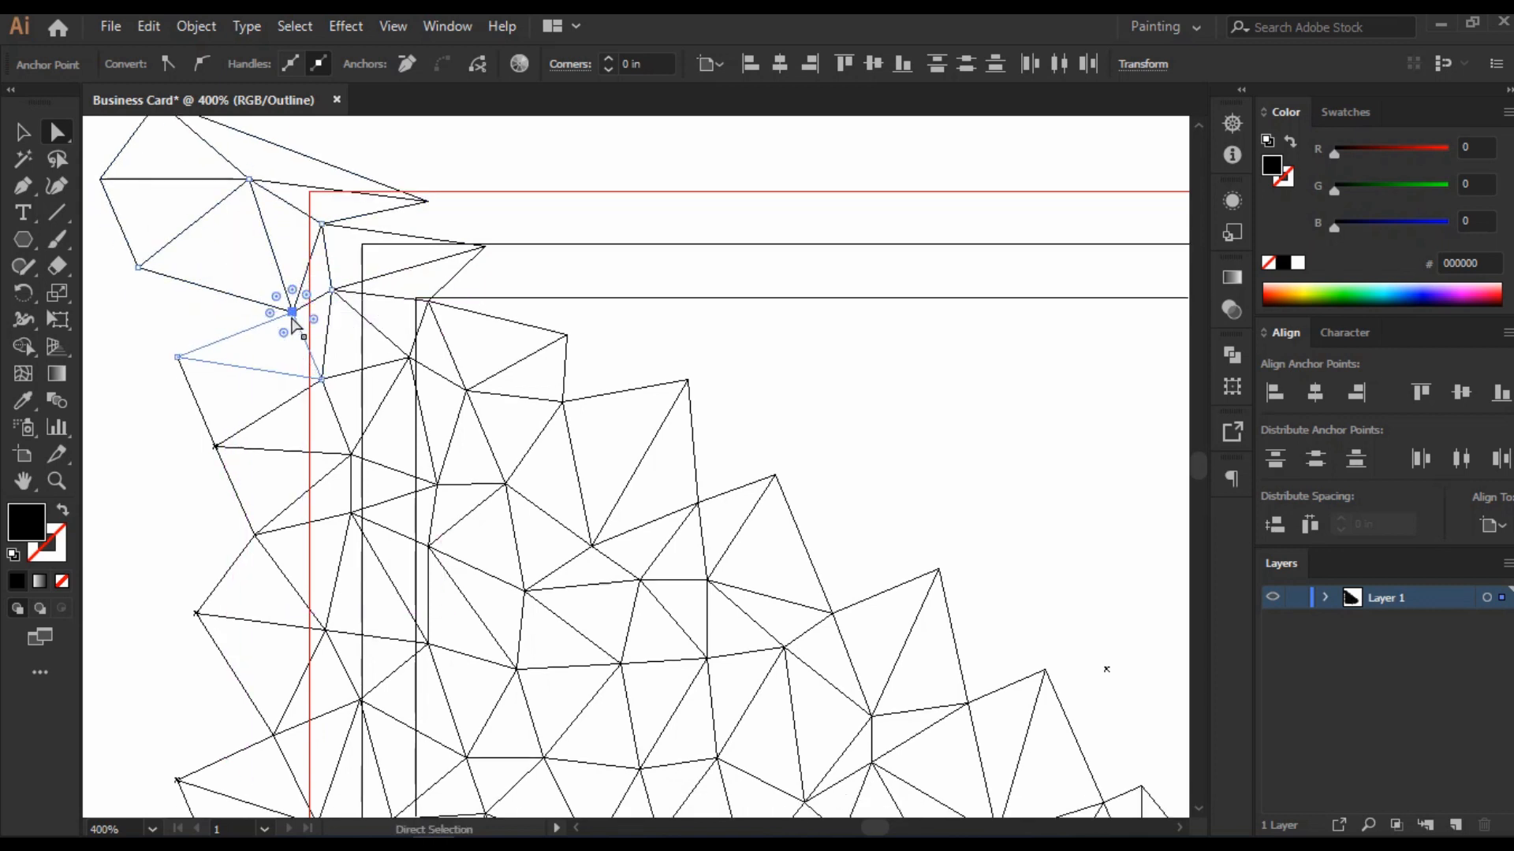
Step: Switch the document from outline view to the full-color preview with the whole card in sight
scroll(310, 321, down, 1)
scroll(310, 321, right, 2)
scroll(359, 322, down, 1)
key(super)
key(super)
scroll(377, 330, down, 3)
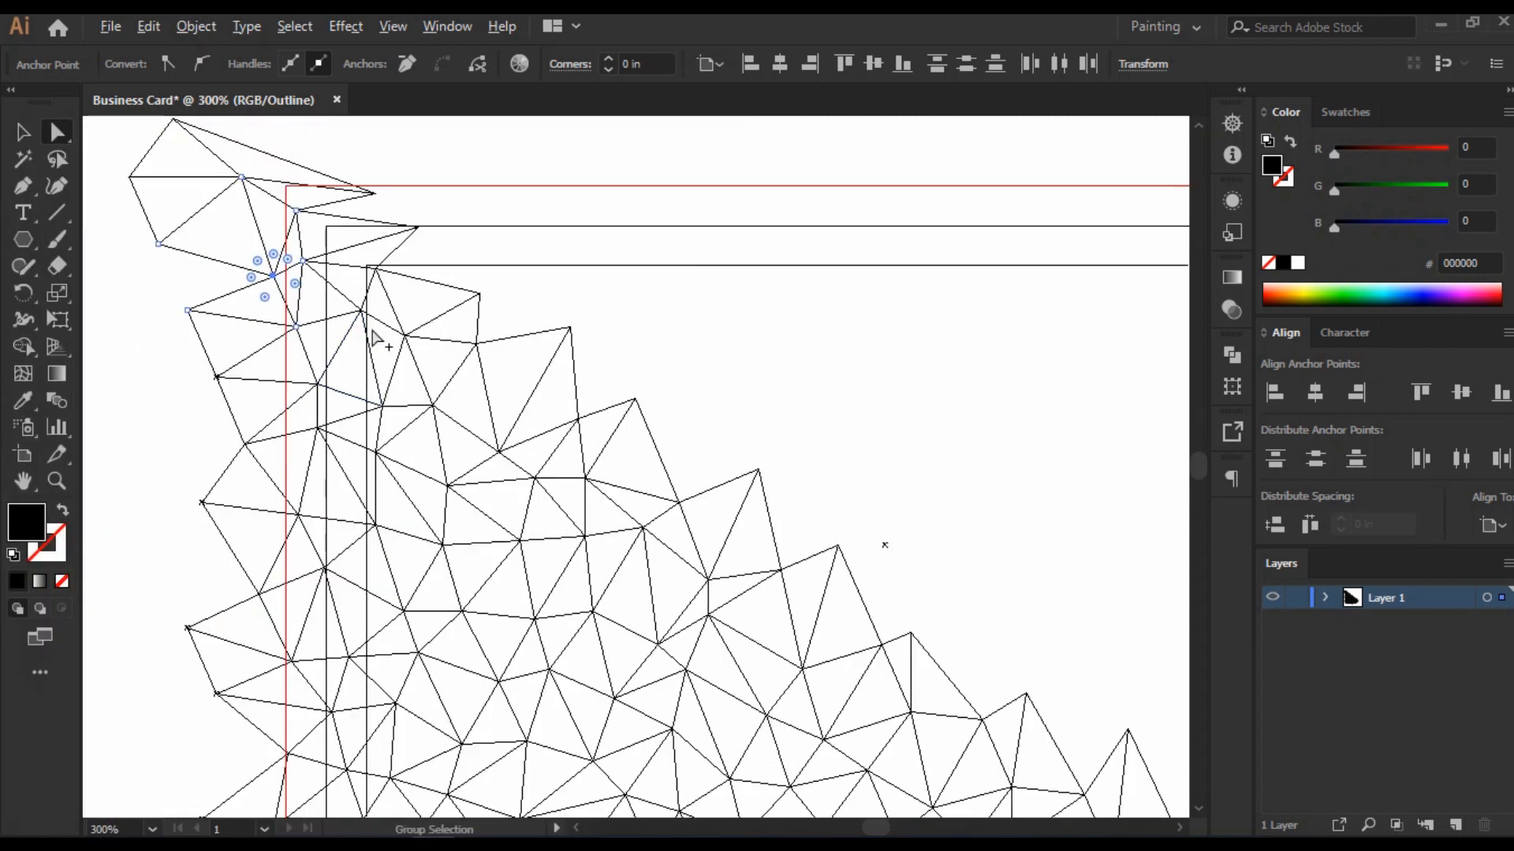
drag(620, 344, 550, 342)
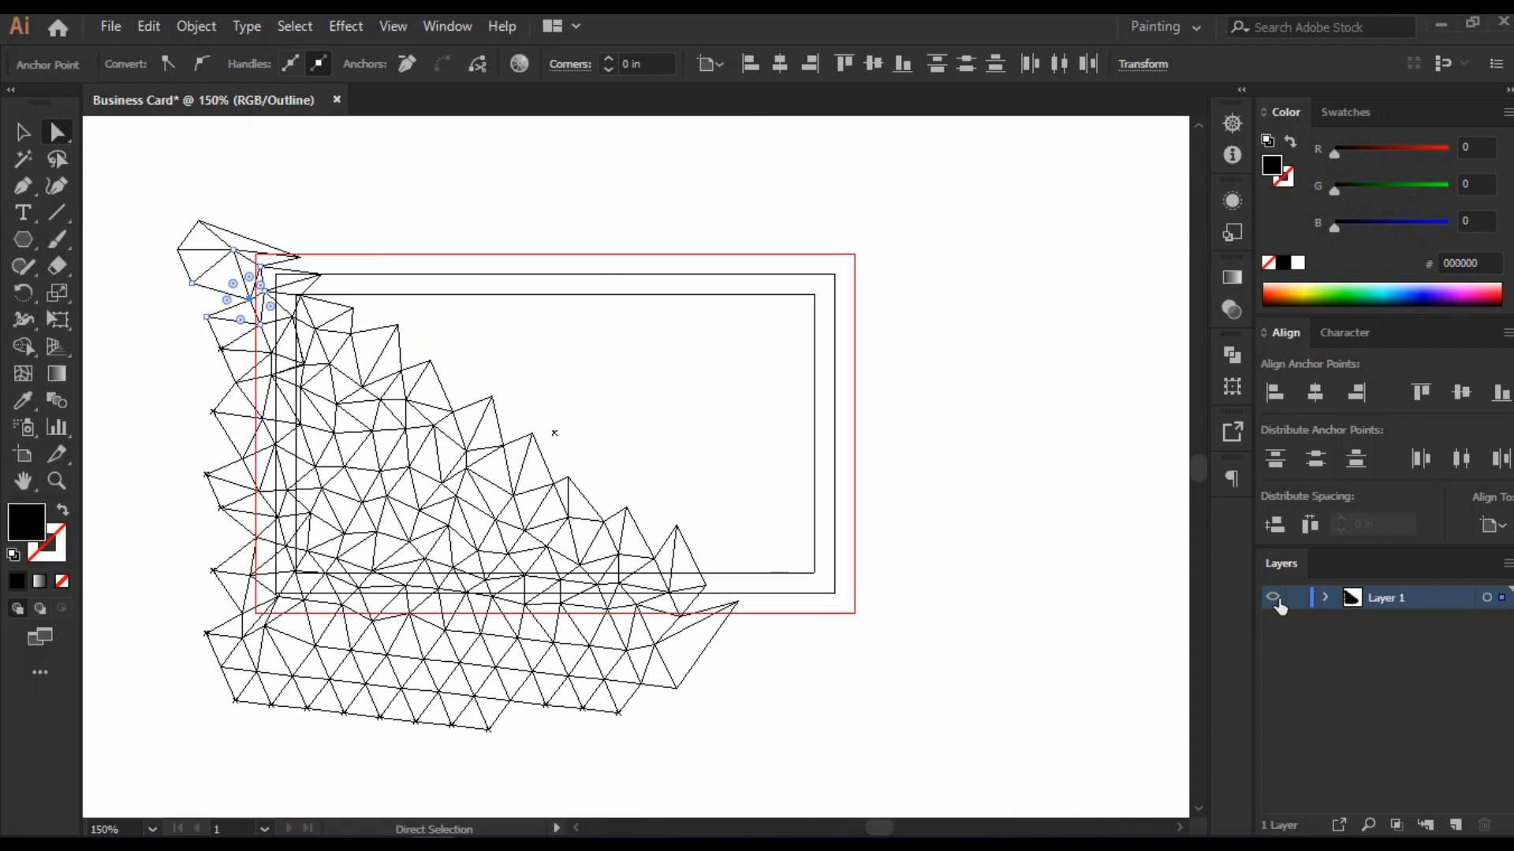
key(ctrl+y)
Step: Try several progressively lighter grey swatches as the fill of the whole triangle mesh
click(23, 133)
drag(150, 203, 824, 742)
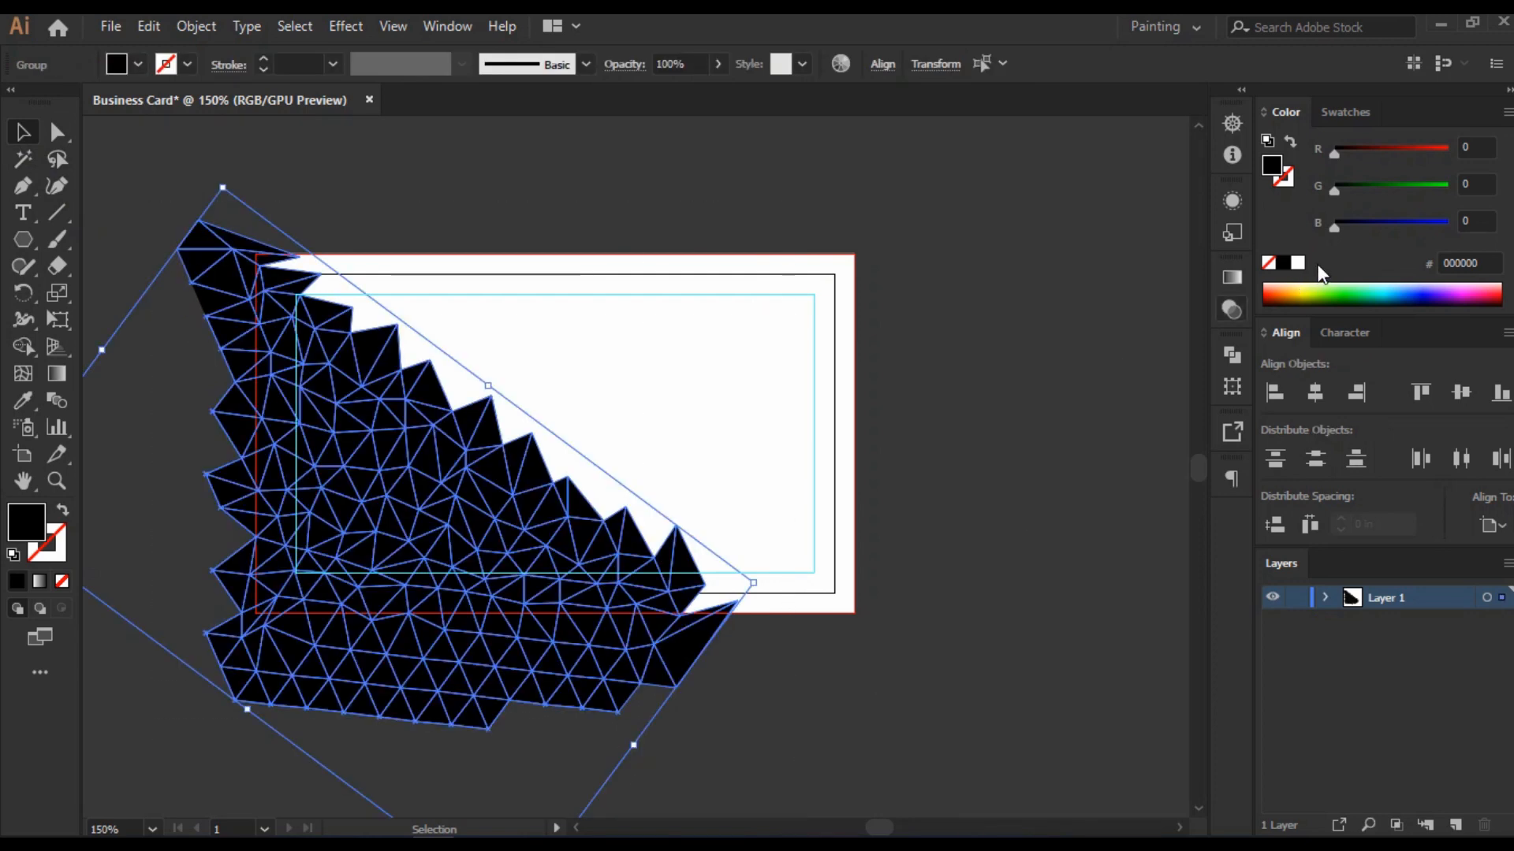
click(1345, 112)
click(1410, 246)
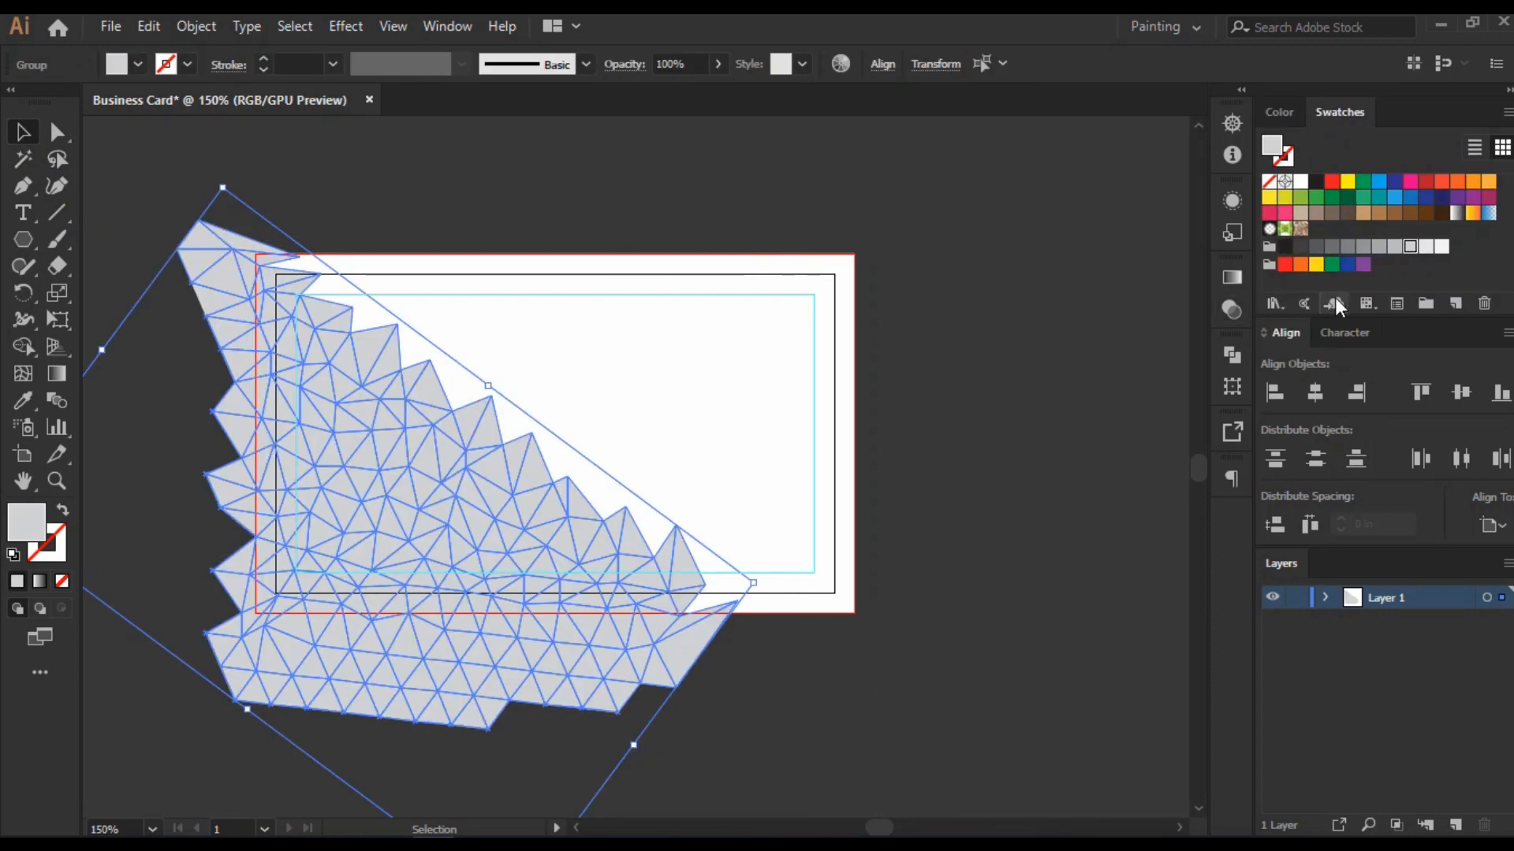
click(1425, 246)
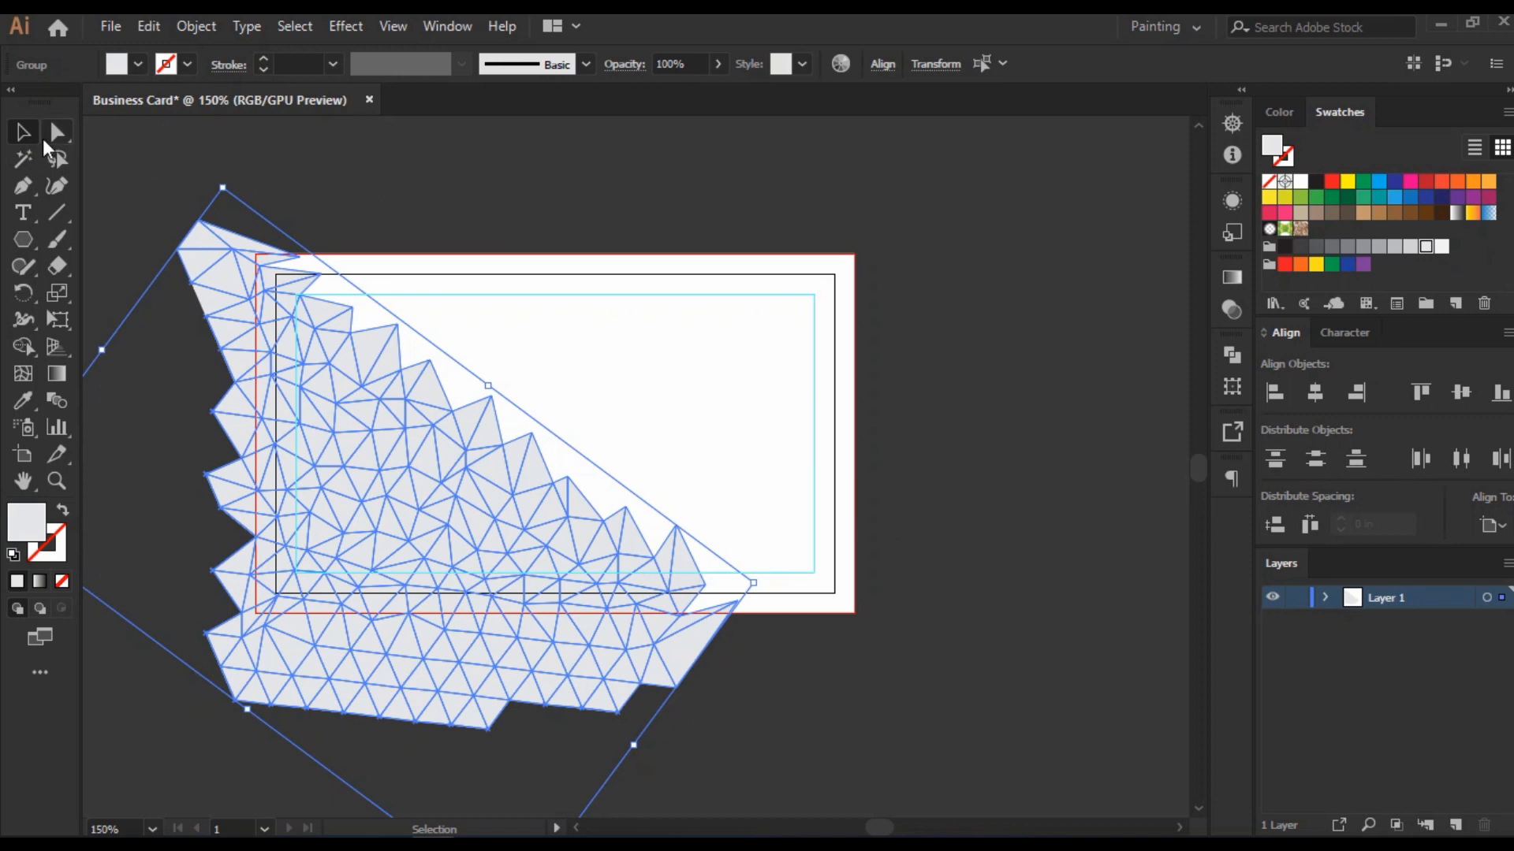
key(ctrl+shift+a)
drag(142, 206, 520, 389)
click(1441, 246)
click(1055, 473)
scroll(742, 552, left, 5)
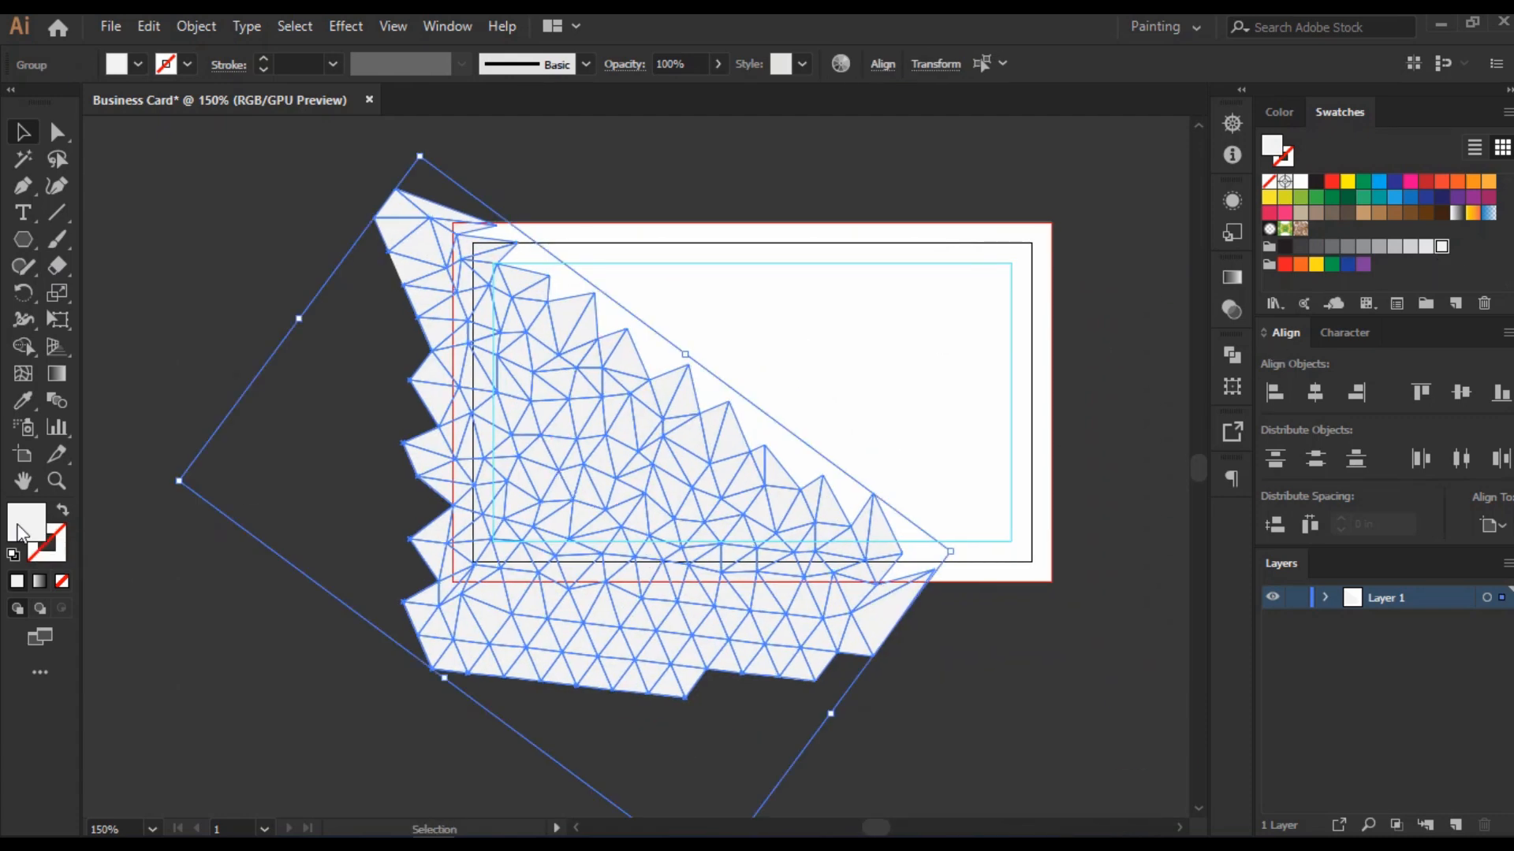
Step: Fill the whole triangle mesh with white, using the hex value ffffff, and deselect it
double_click(21, 533)
text(ffffff)
click(997, 291)
click(271, 272)
drag(956, 391, 820, 410)
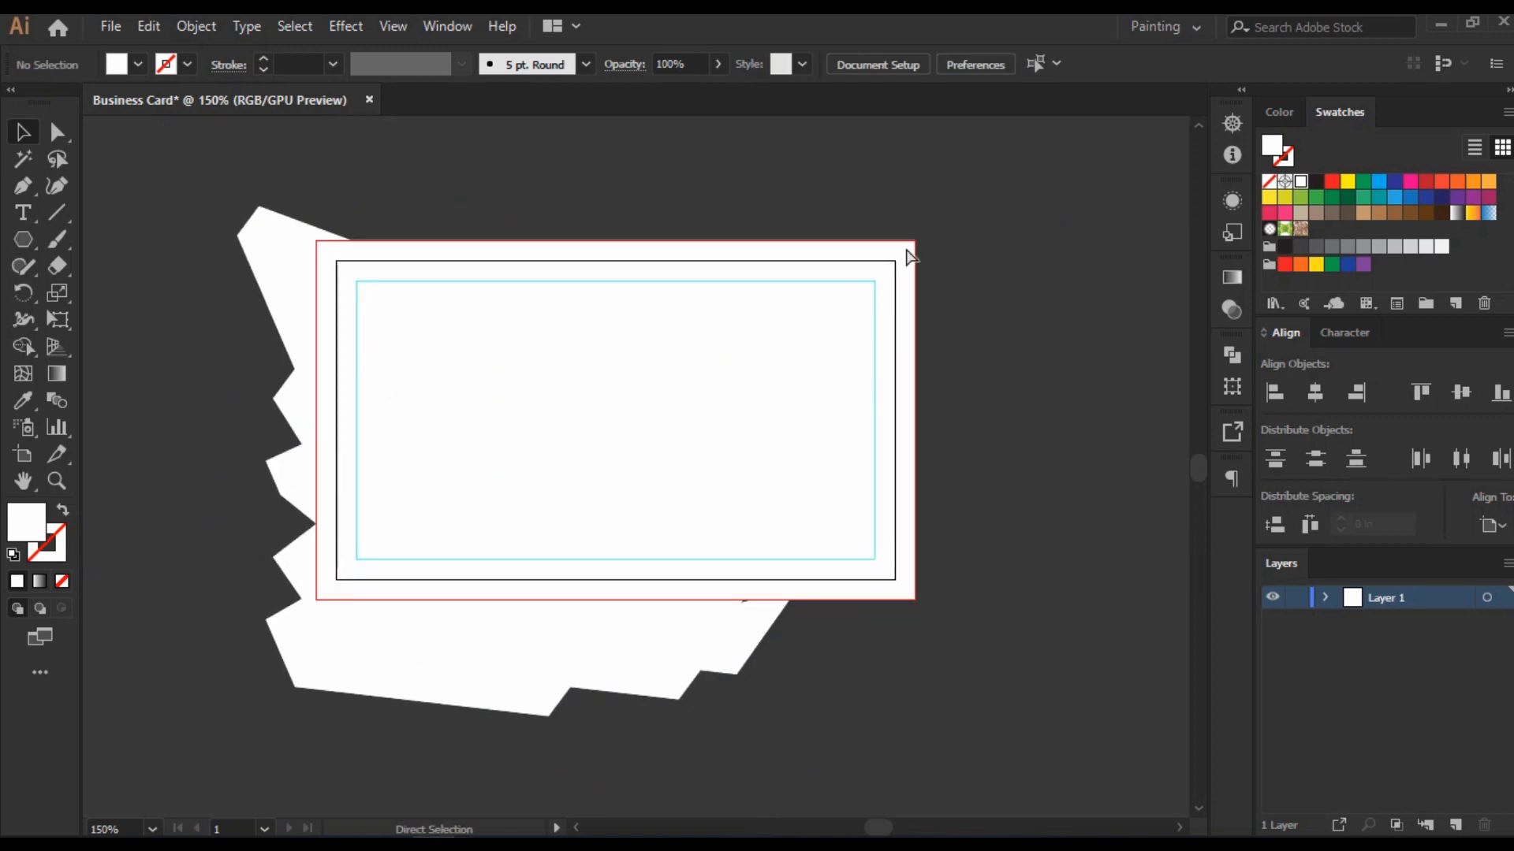
Step: Lock the card's guide rectangles in place over the white background
click(864, 293)
click(196, 26)
mouse_move(449, 176)
click(600, 175)
click(902, 264)
key(a)
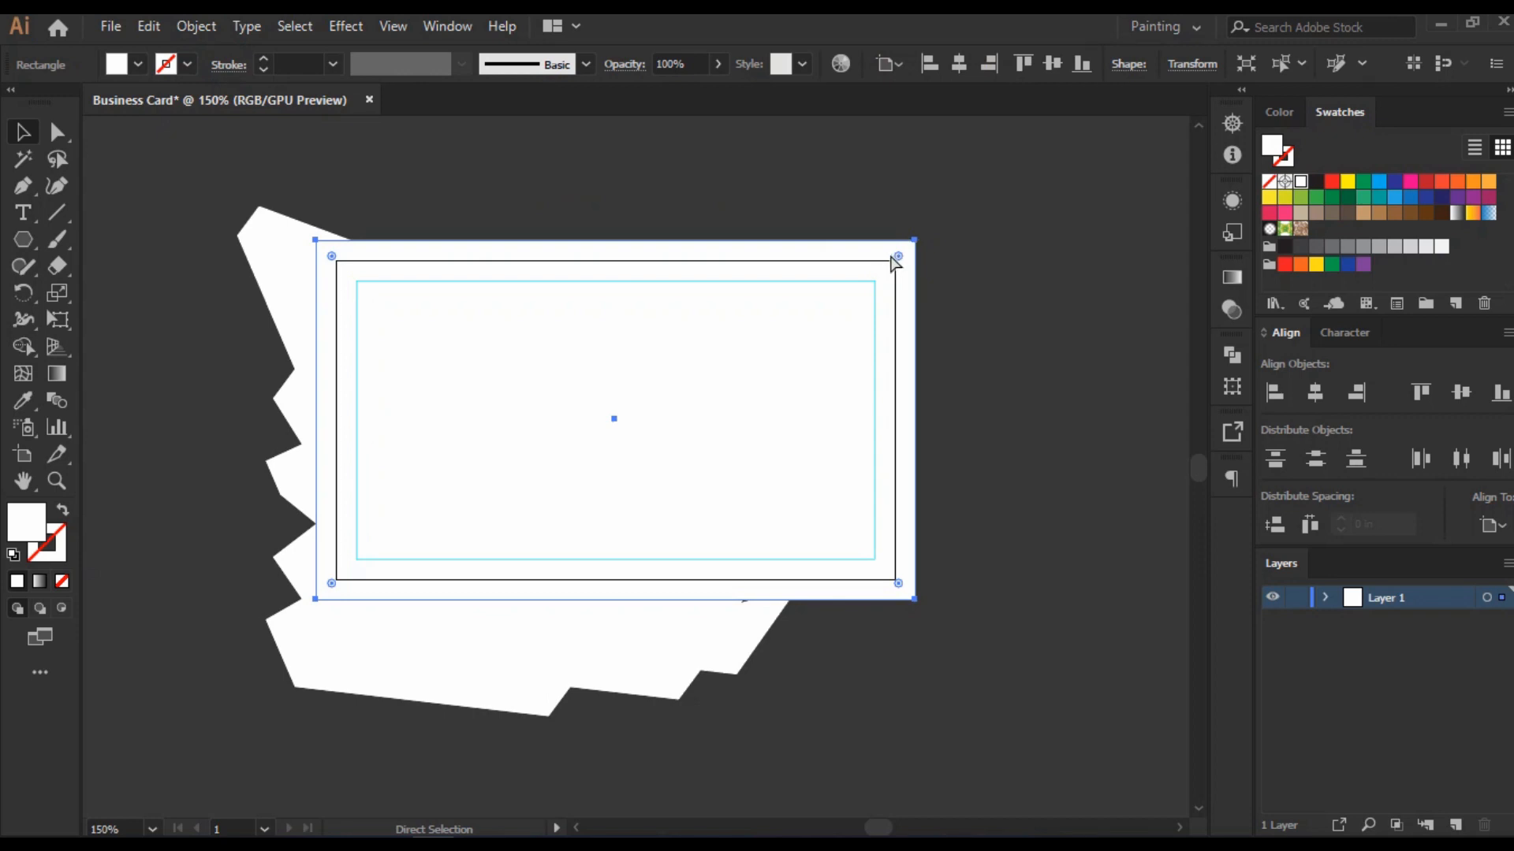
click(196, 26)
mouse_move(450, 176)
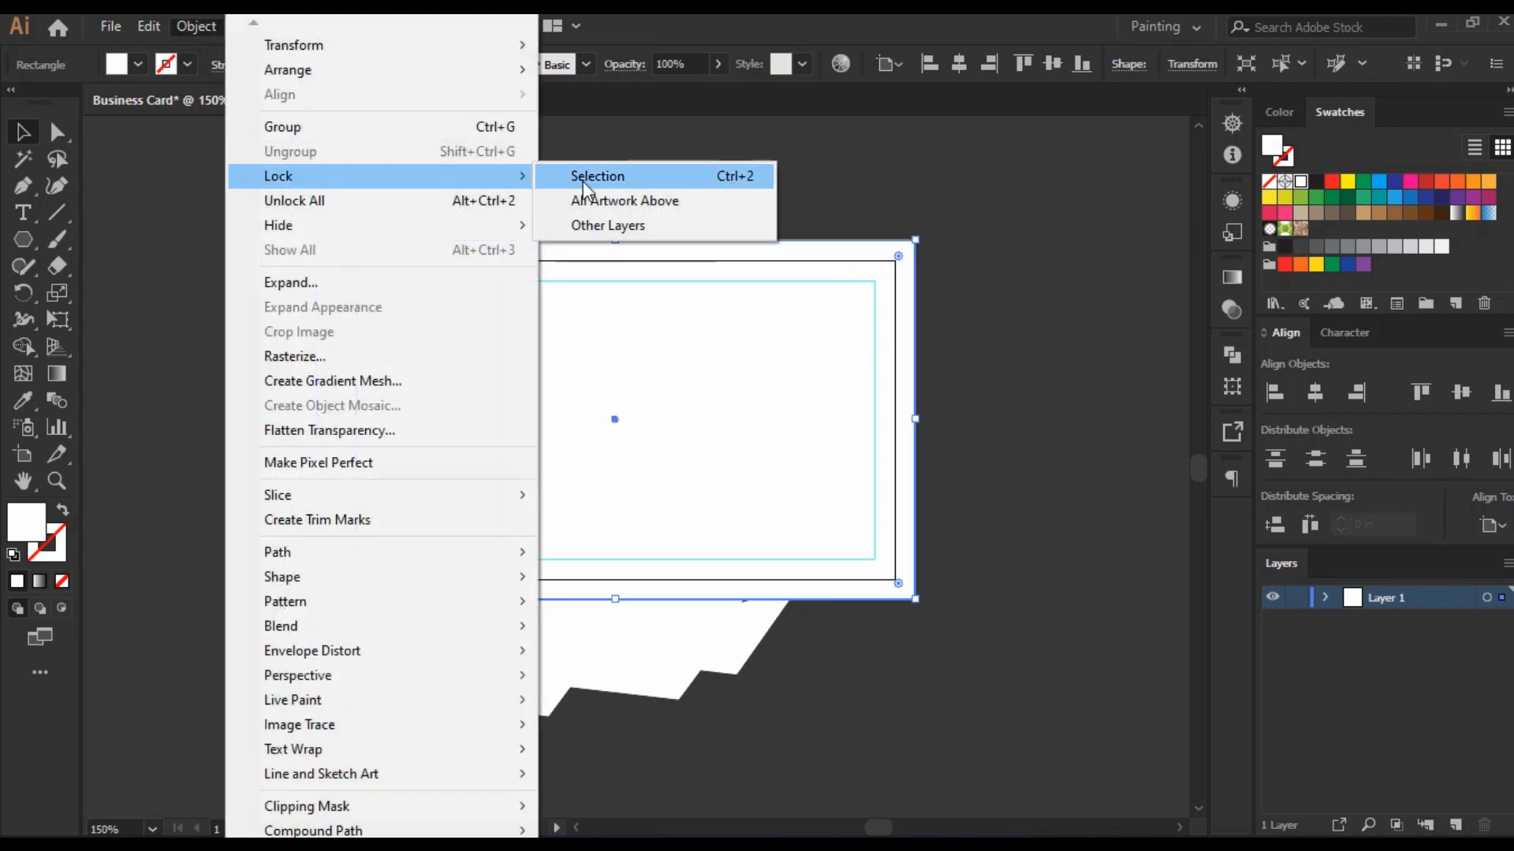
click(599, 176)
Step: Fill the white bleed-size background rectangle with a linear gradient and make its starting color red
click(813, 341)
click(1233, 277)
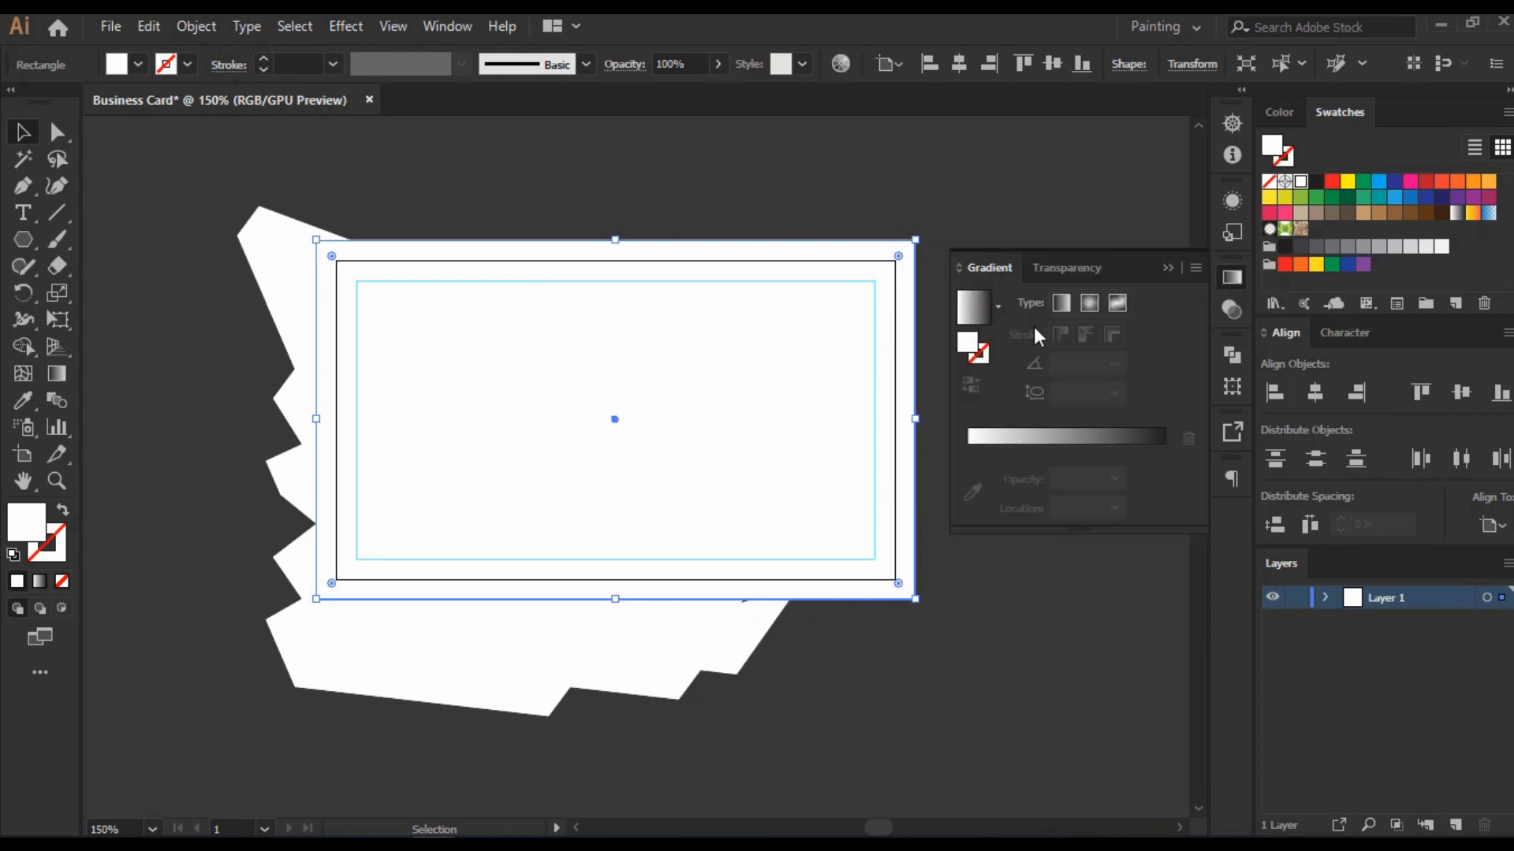
click(973, 307)
double_click(968, 478)
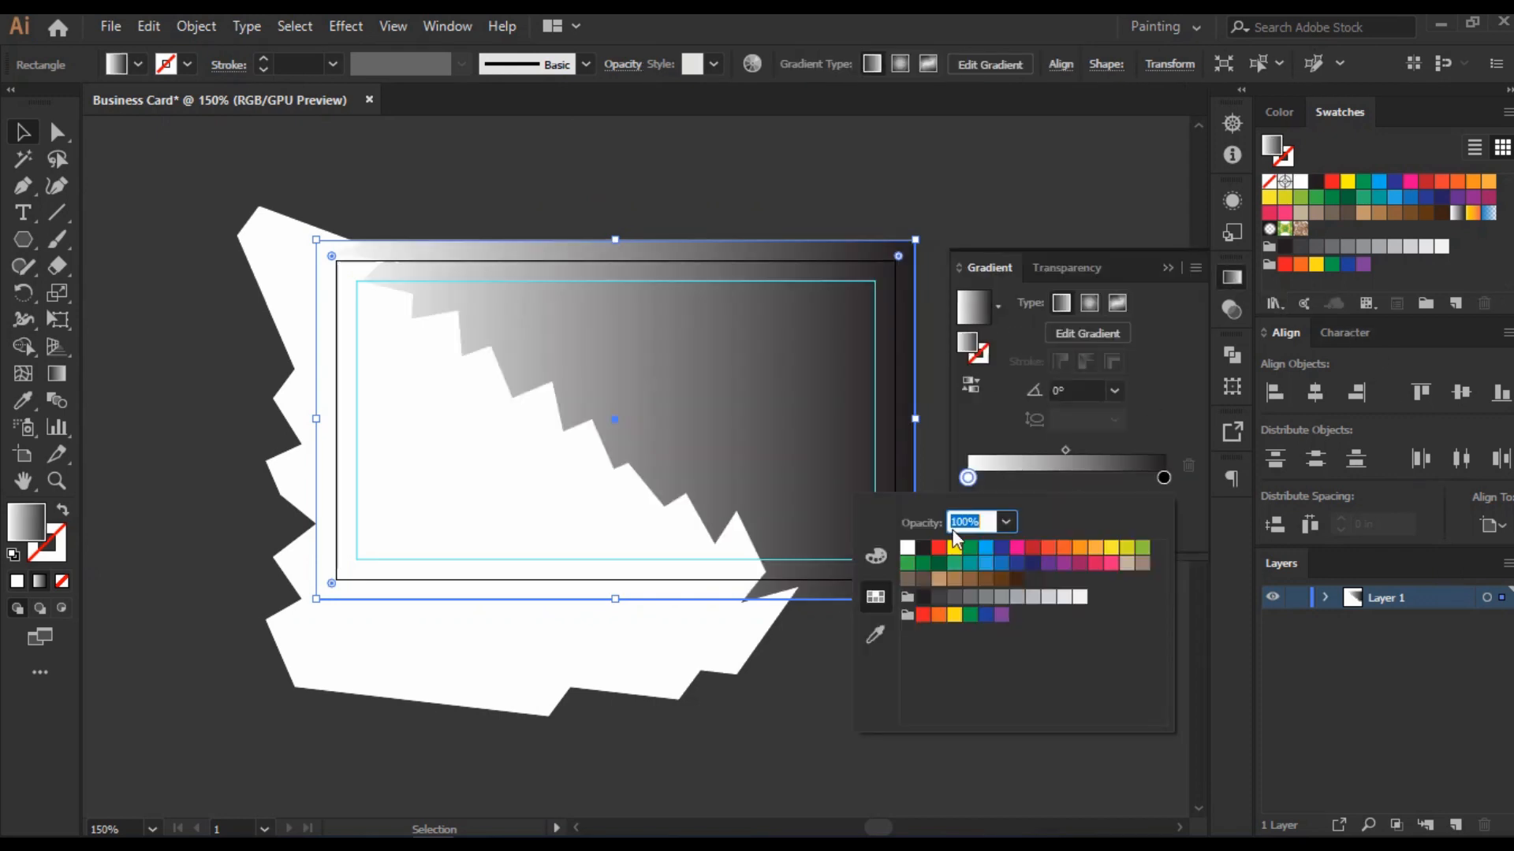
click(923, 615)
Step: Try dark blue, lighter blue, orange, purple and grey swatches as the background gradient's end color
click(1164, 478)
double_click(1163, 478)
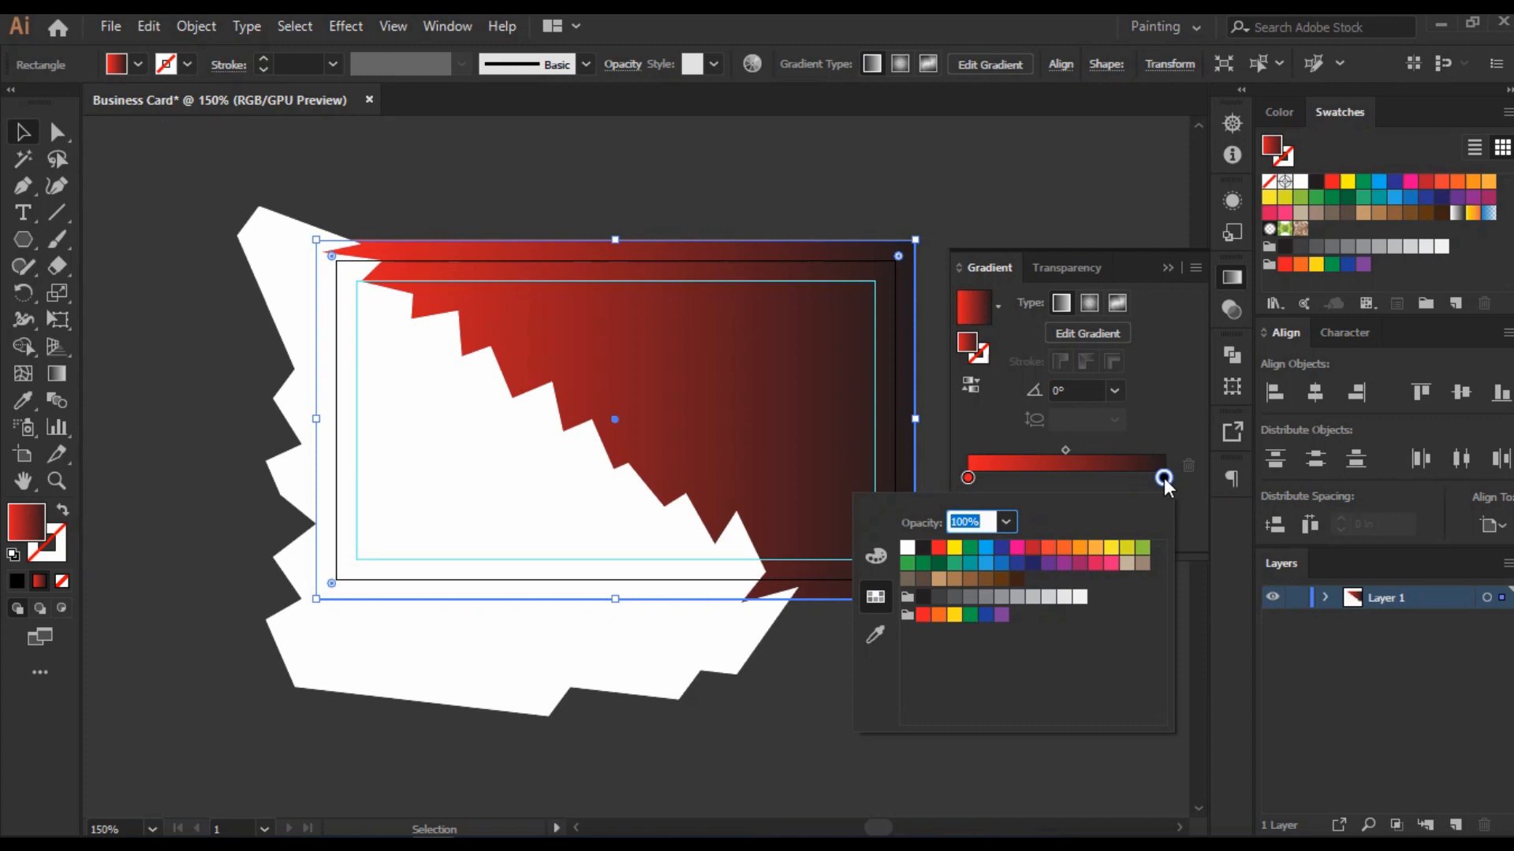
click(1034, 564)
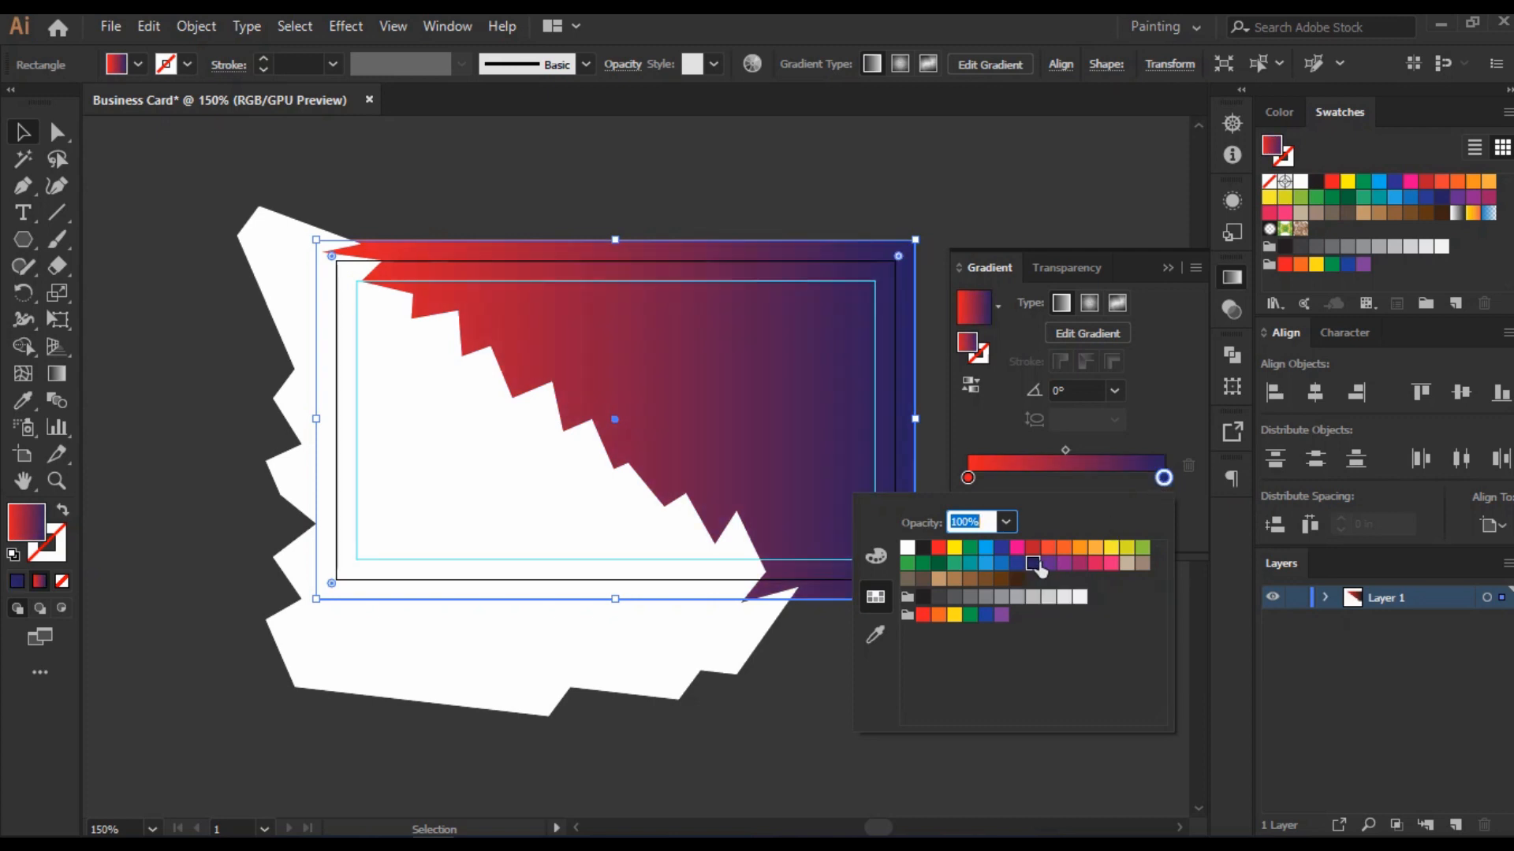
click(1002, 547)
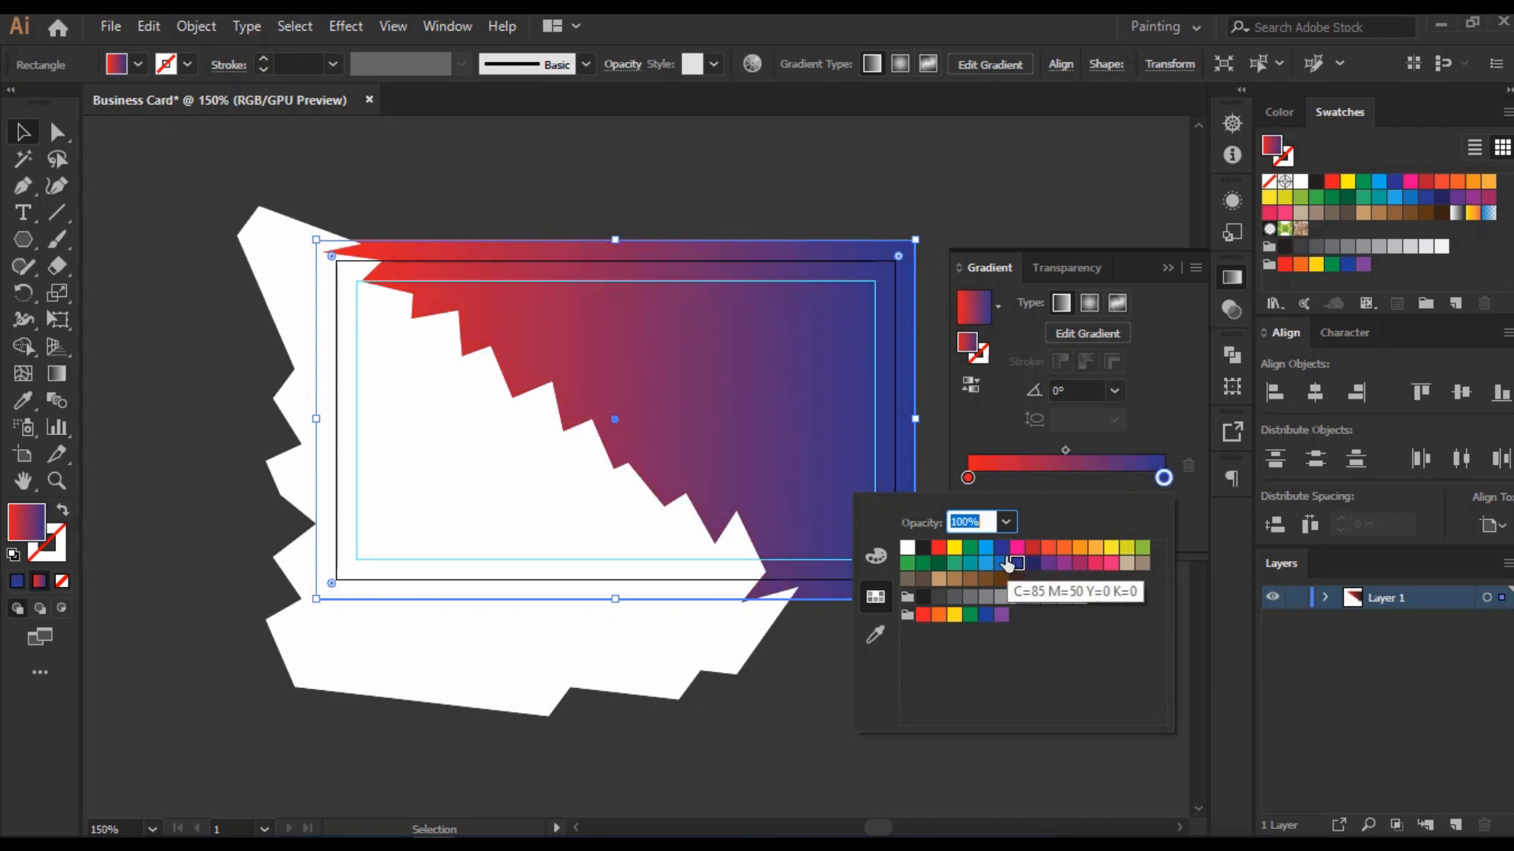
click(987, 617)
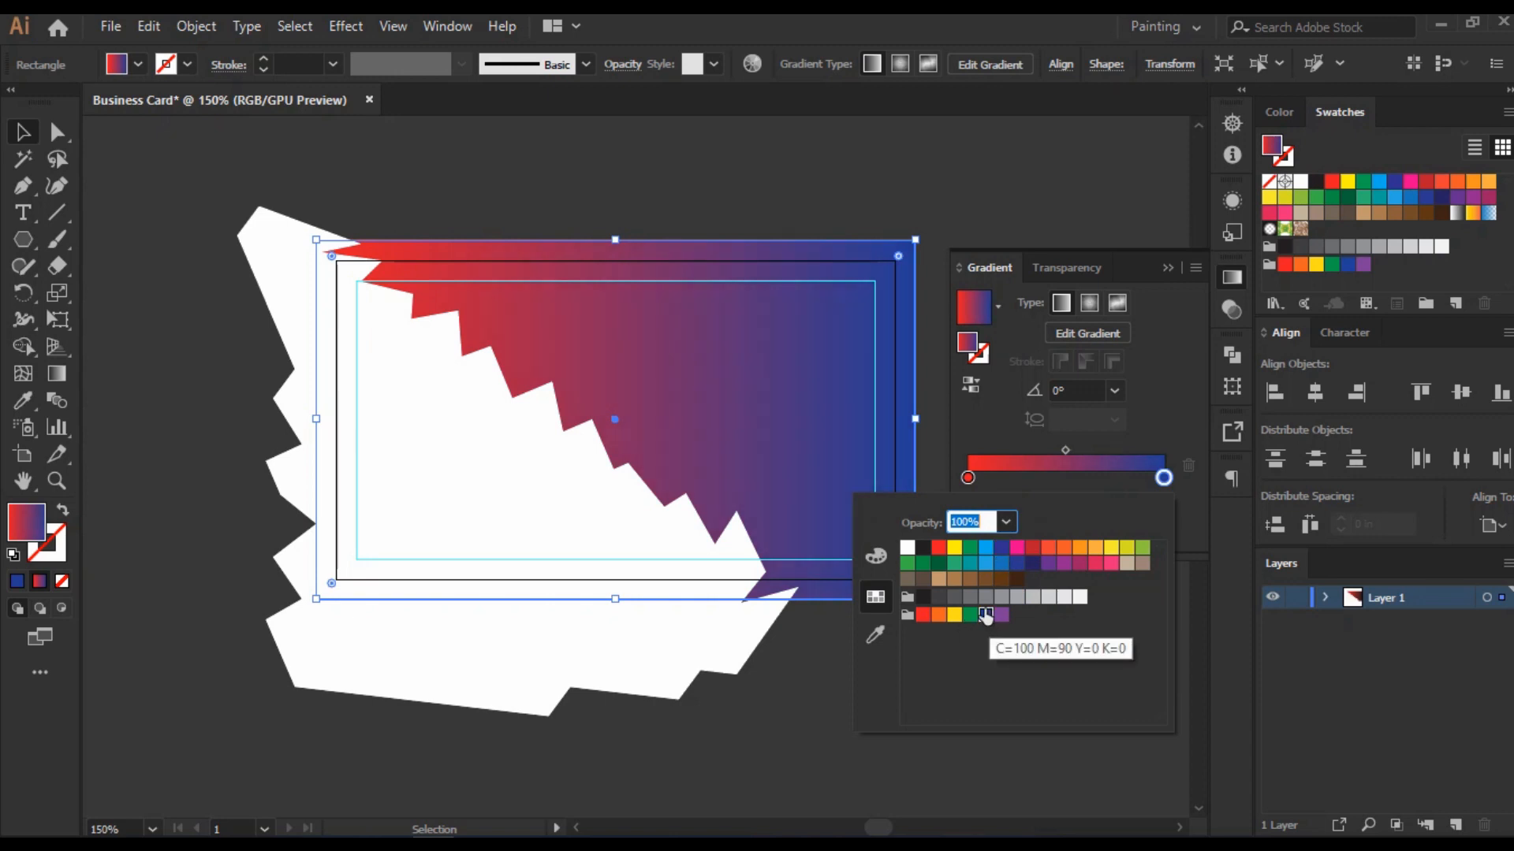
click(938, 614)
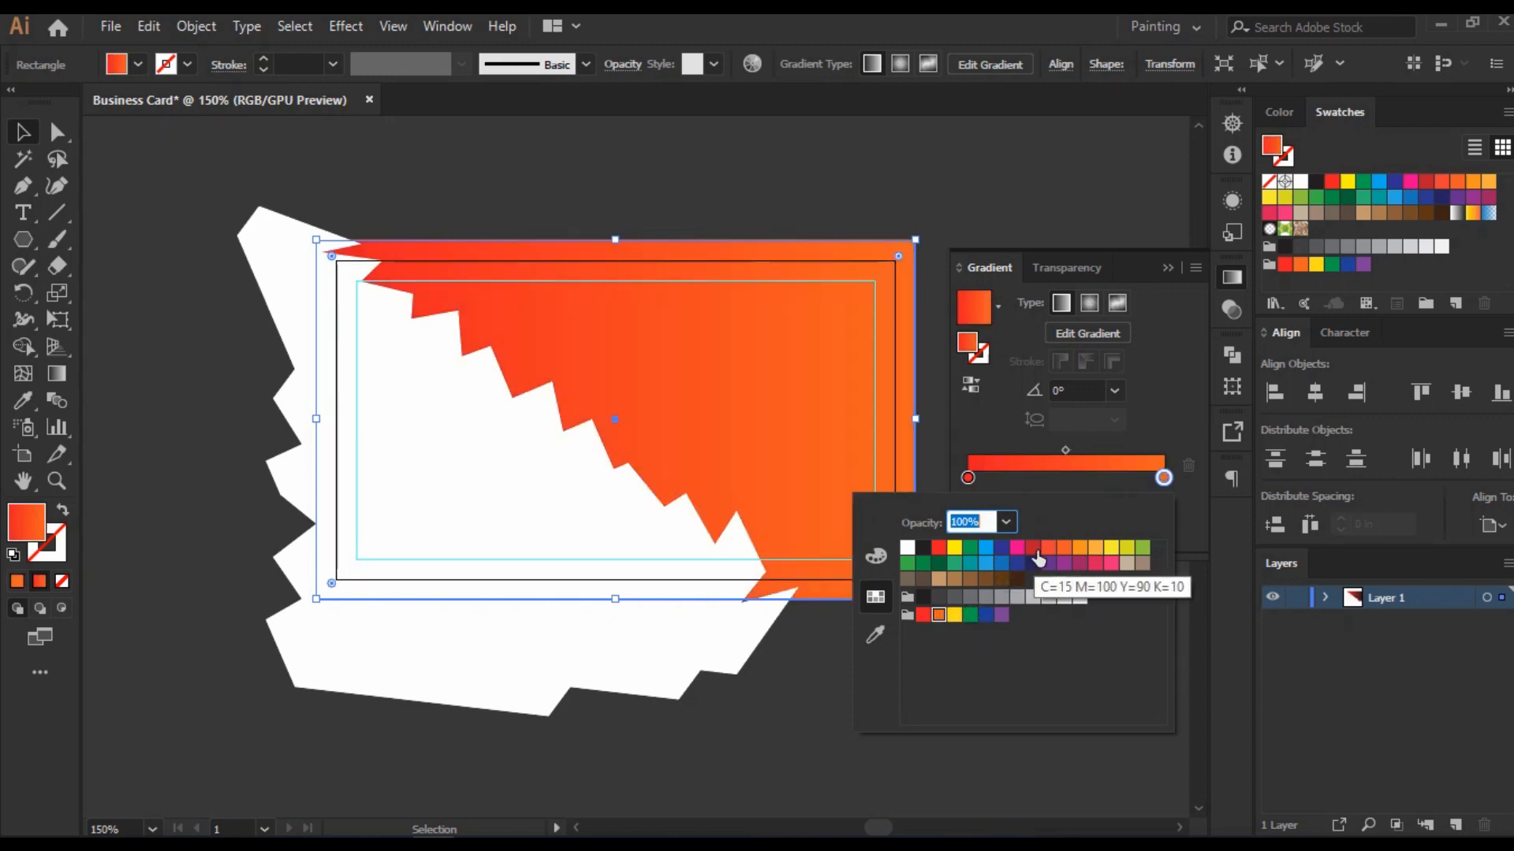
click(1049, 563)
click(875, 556)
click(876, 597)
click(954, 597)
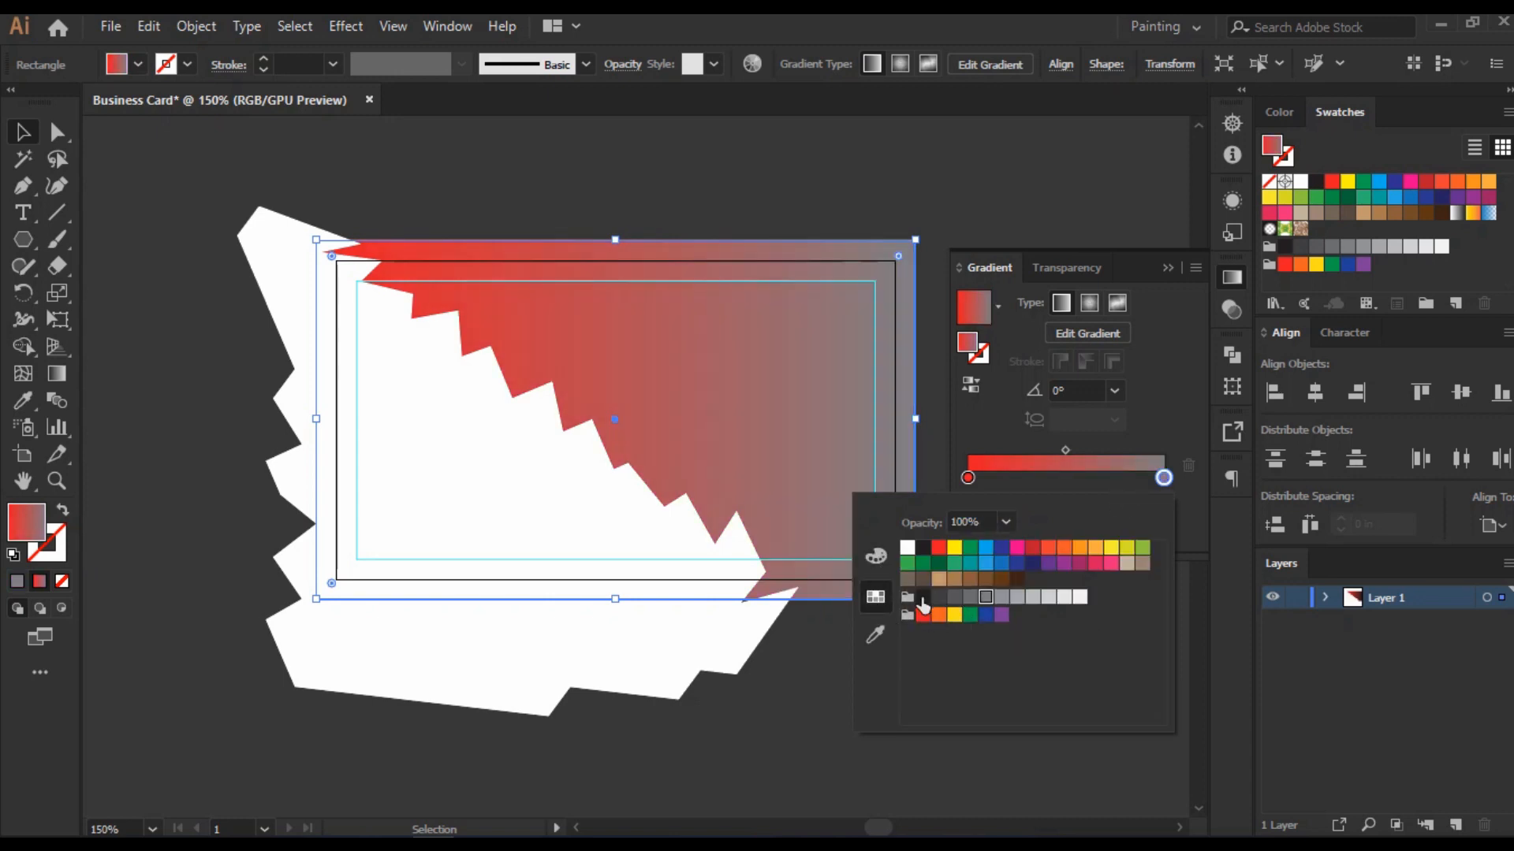
Step: Set the background gradient's end color to black (C=0 M=0 Y=0 K=100) and move its midpoint to 23.74%
click(923, 597)
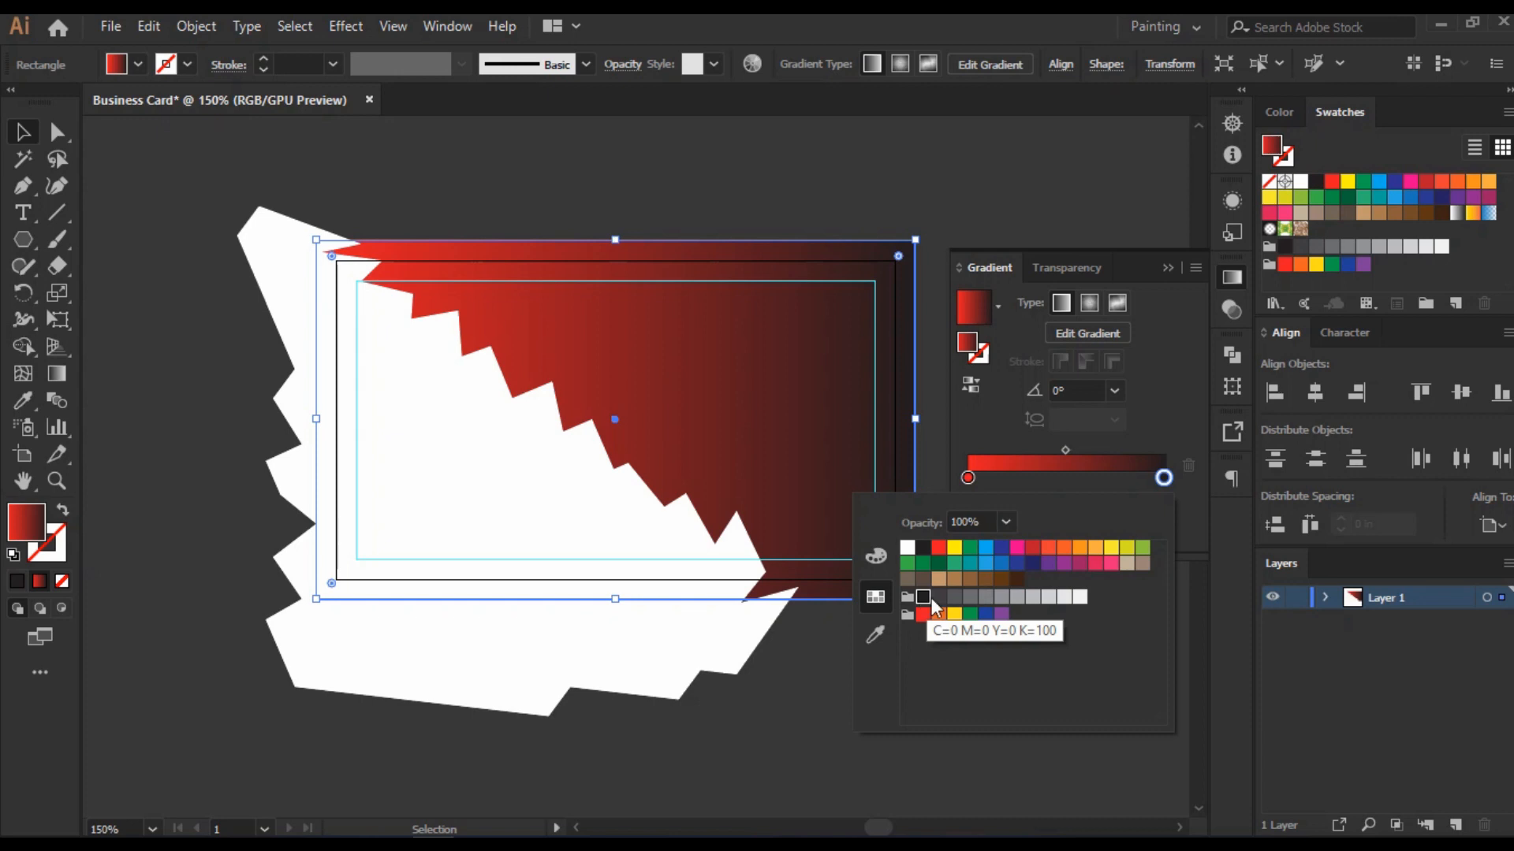
drag(1066, 451, 1012, 449)
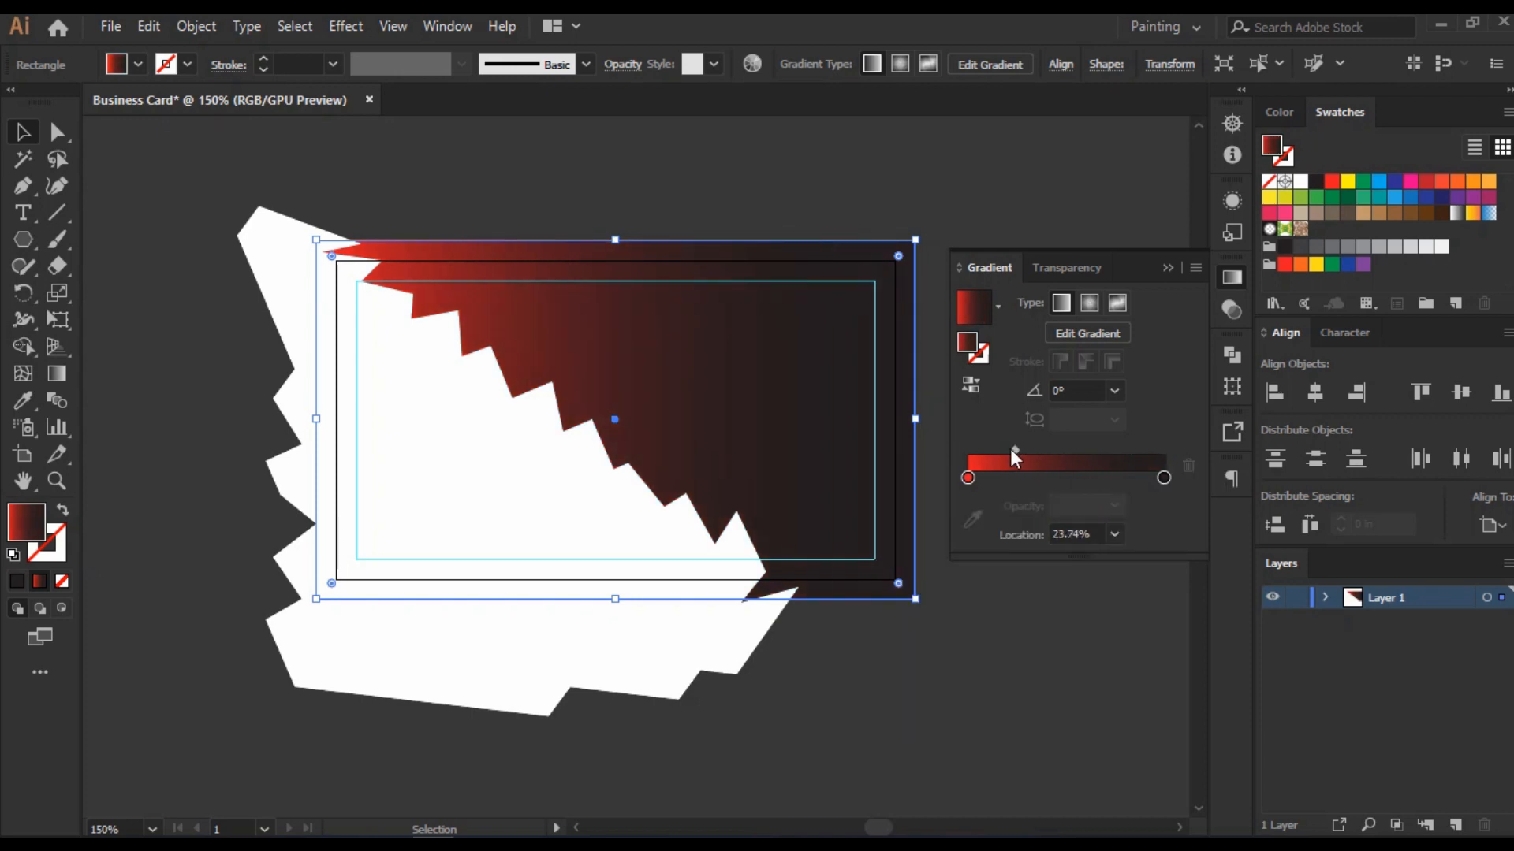
click(1167, 268)
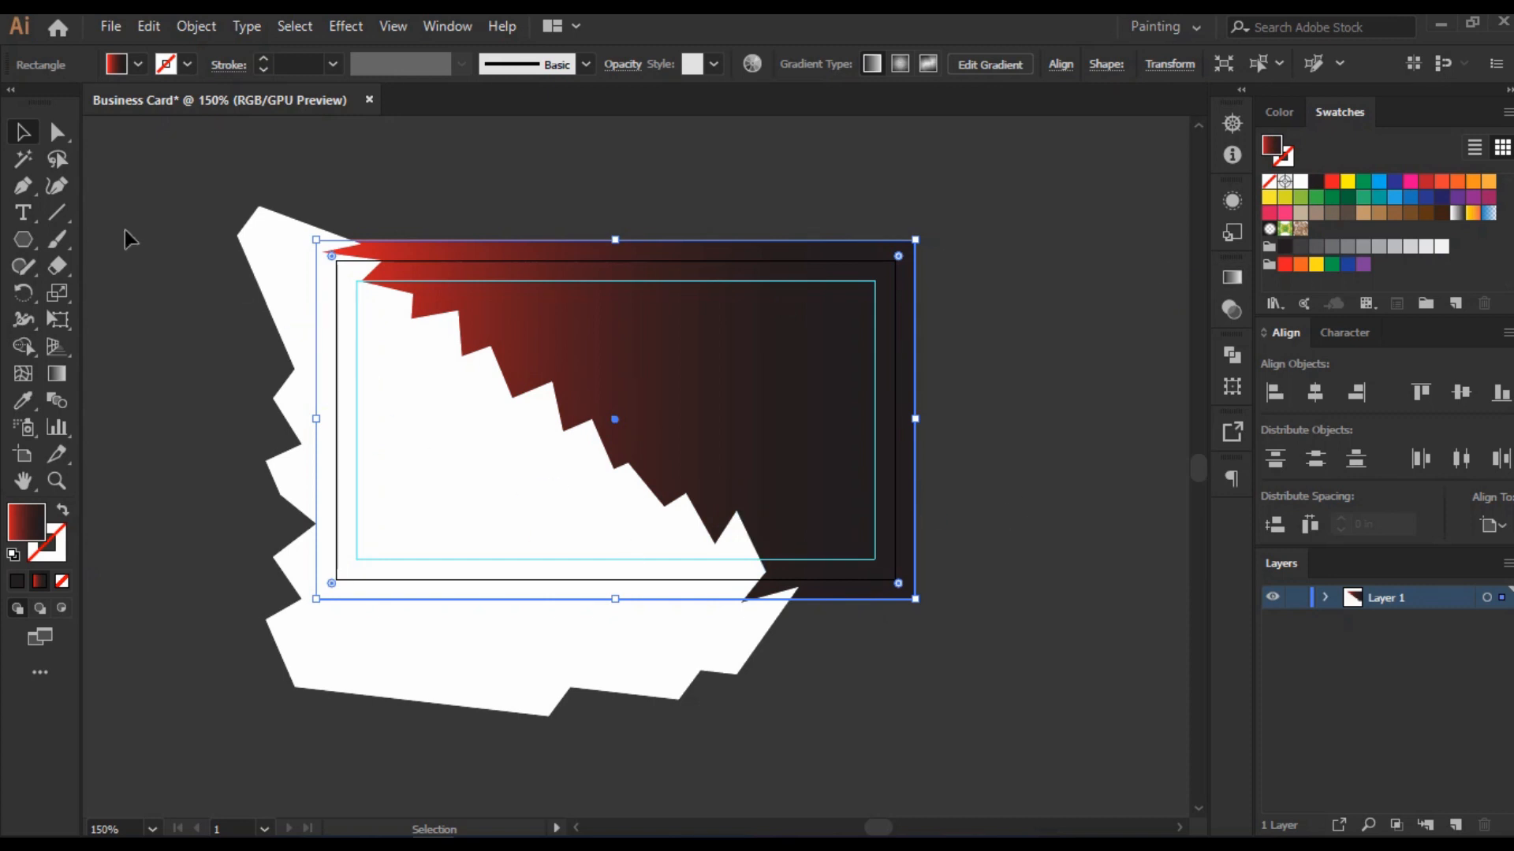
Step: Try grouping and ungrouping the mesh triangles together with the background rectangle, and undo both operations
click(57, 132)
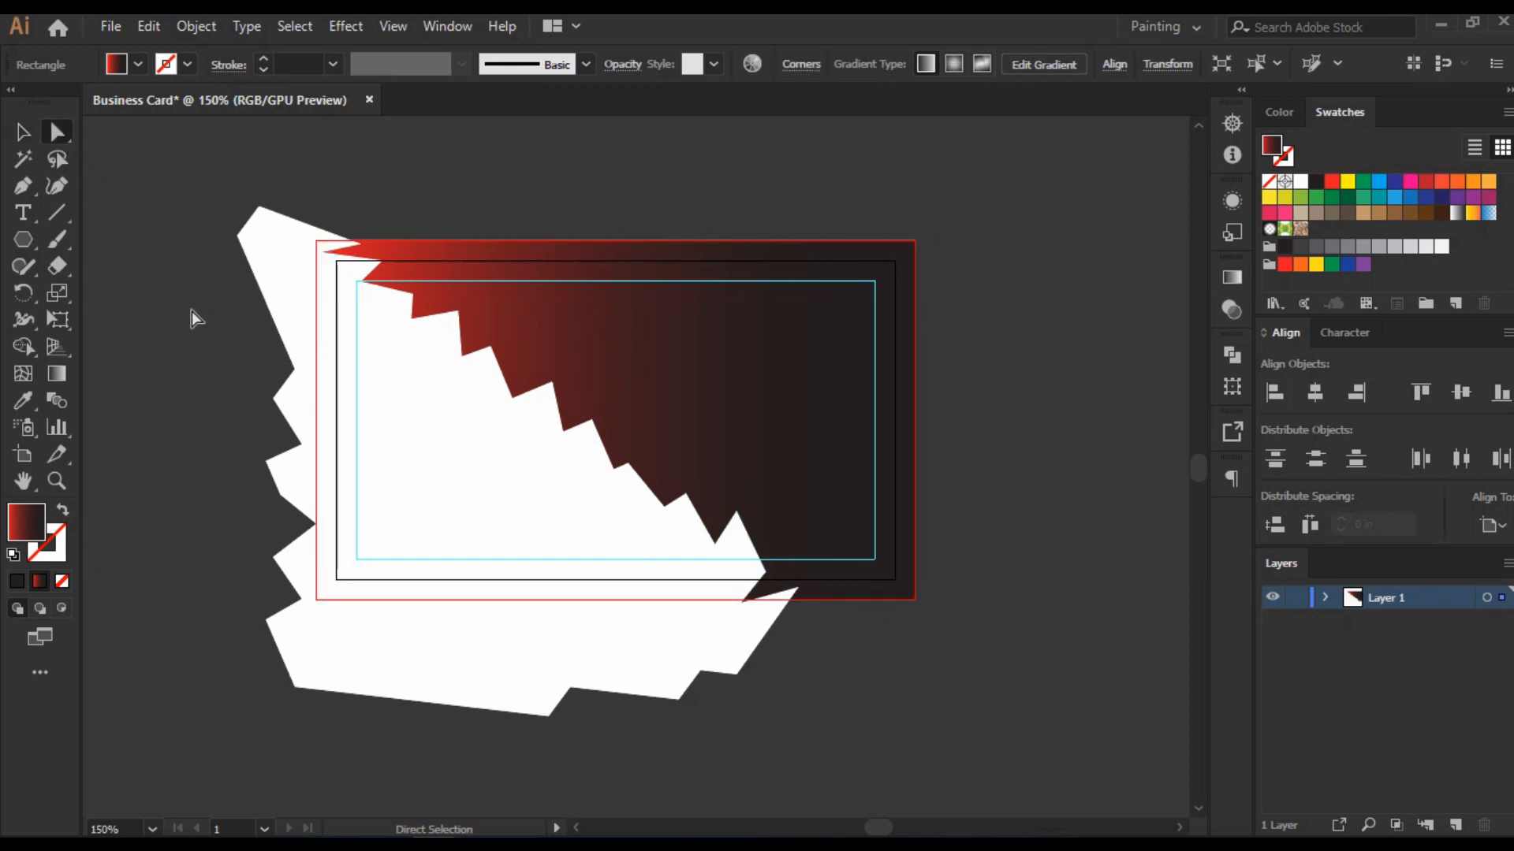
click(379, 312)
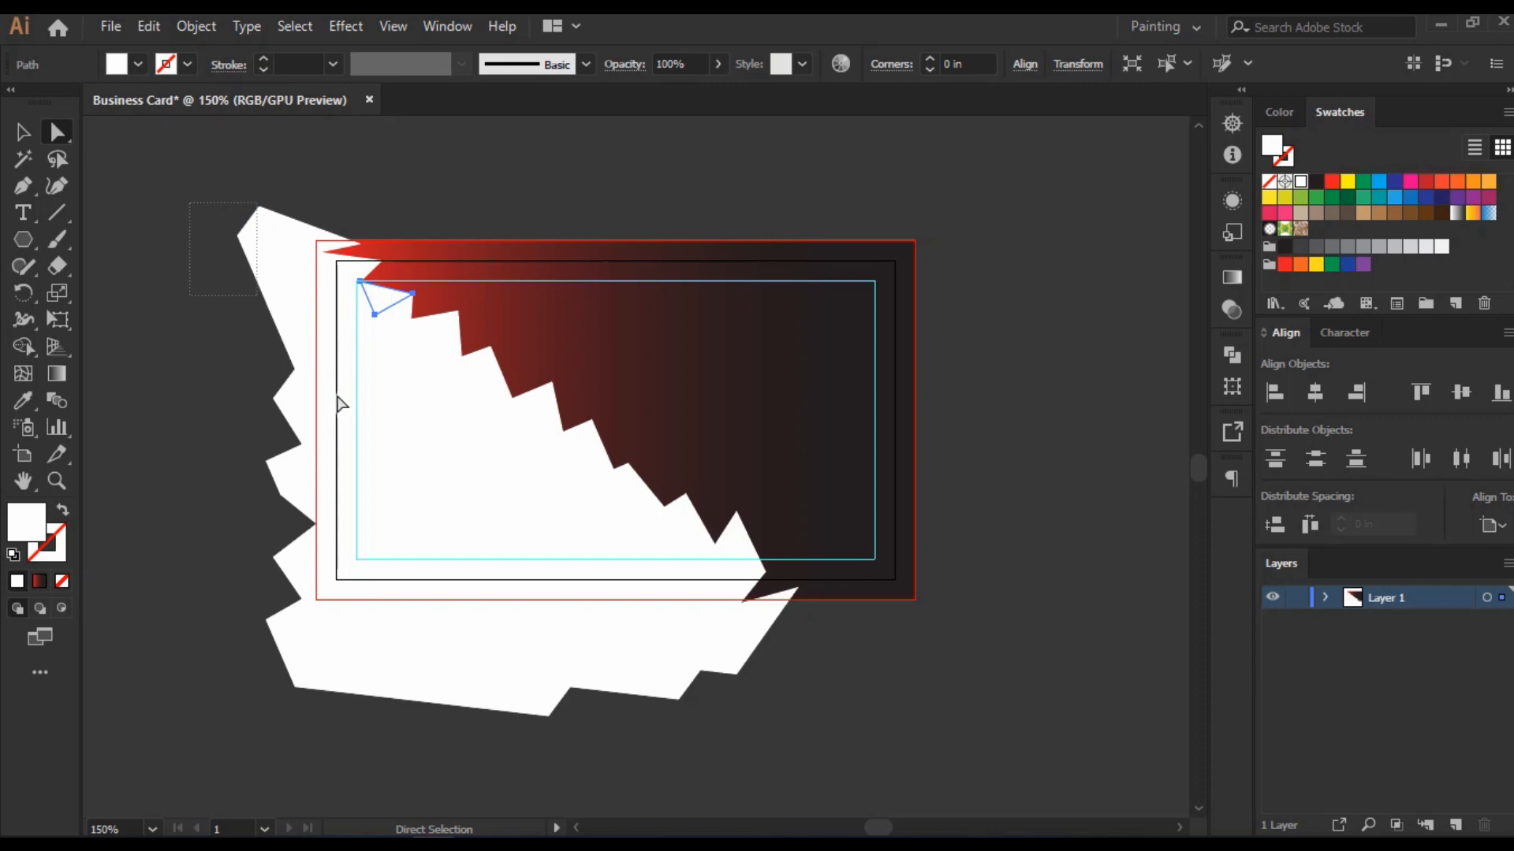
drag(339, 403, 807, 744)
right_click(547, 570)
click(618, 370)
right_click(581, 525)
click(645, 321)
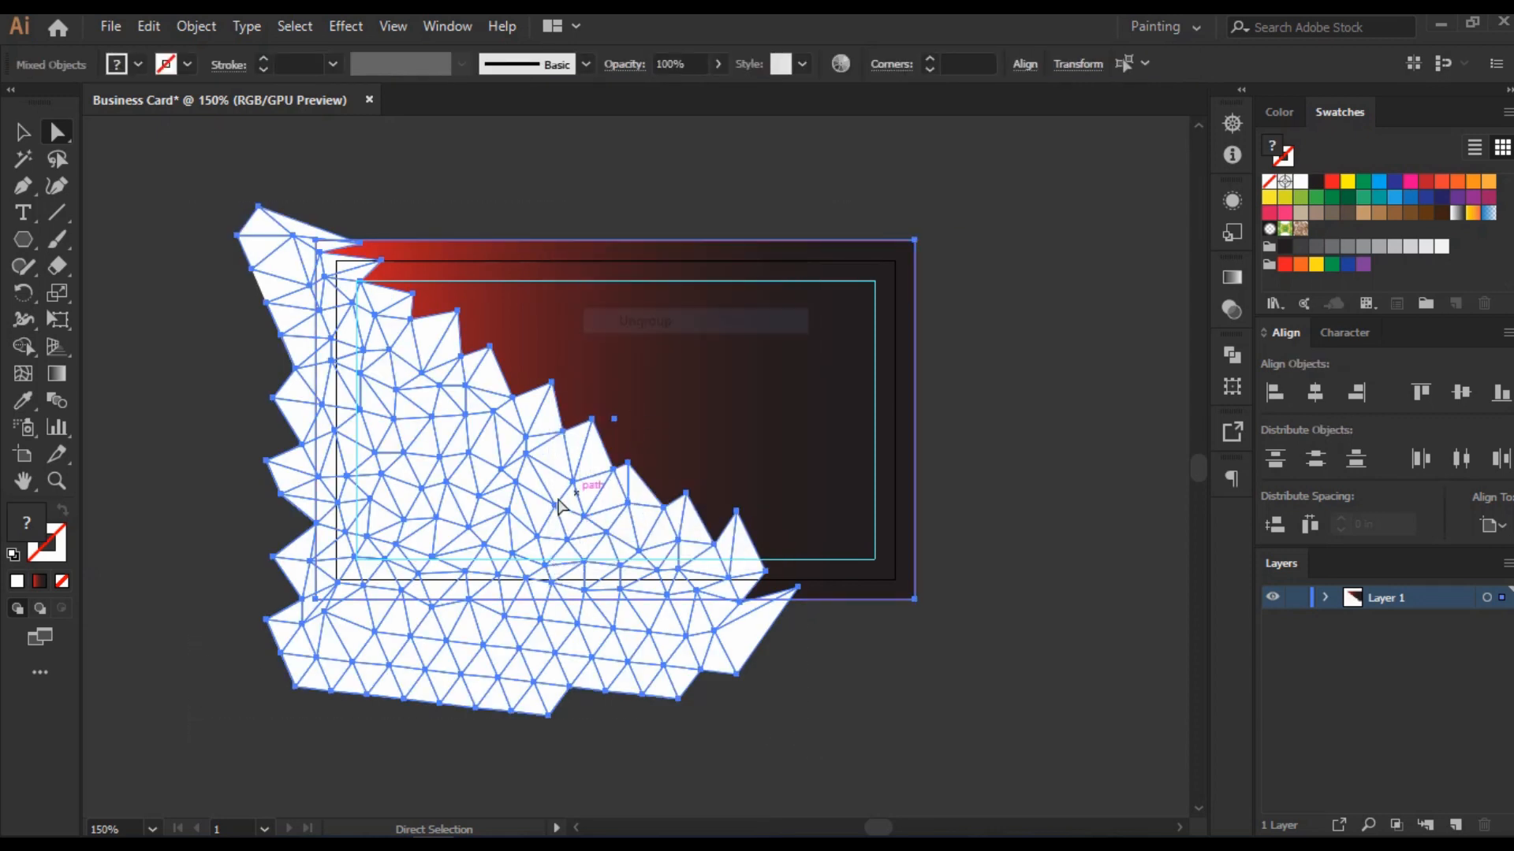
right_click(555, 135)
click(634, 153)
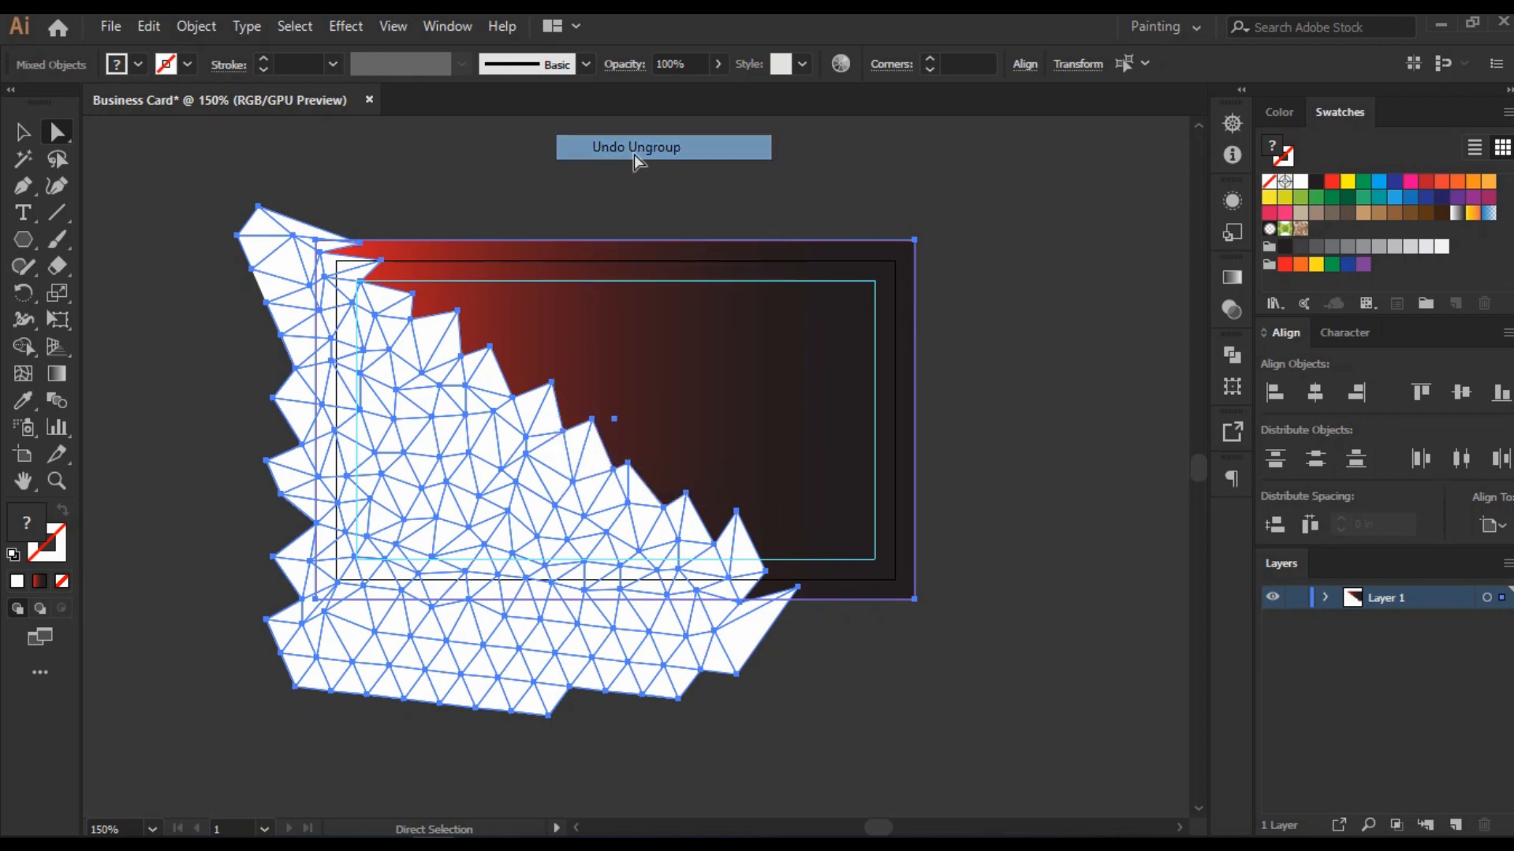
right_click(553, 437)
click(628, 452)
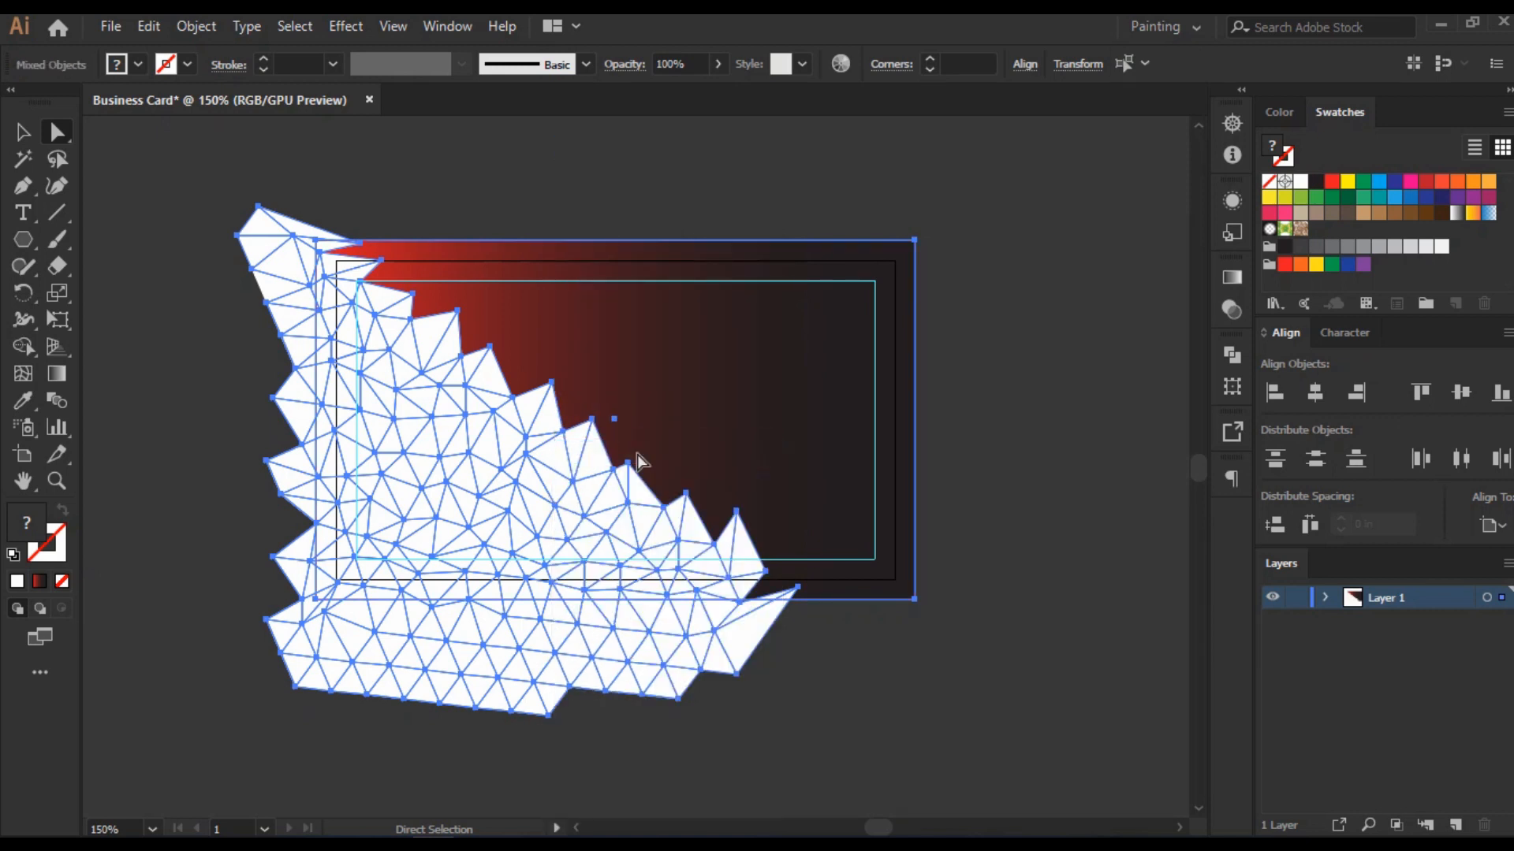
Step: Select all the artwork and ungroup the mesh into separate triangle paths
right_click(498, 446)
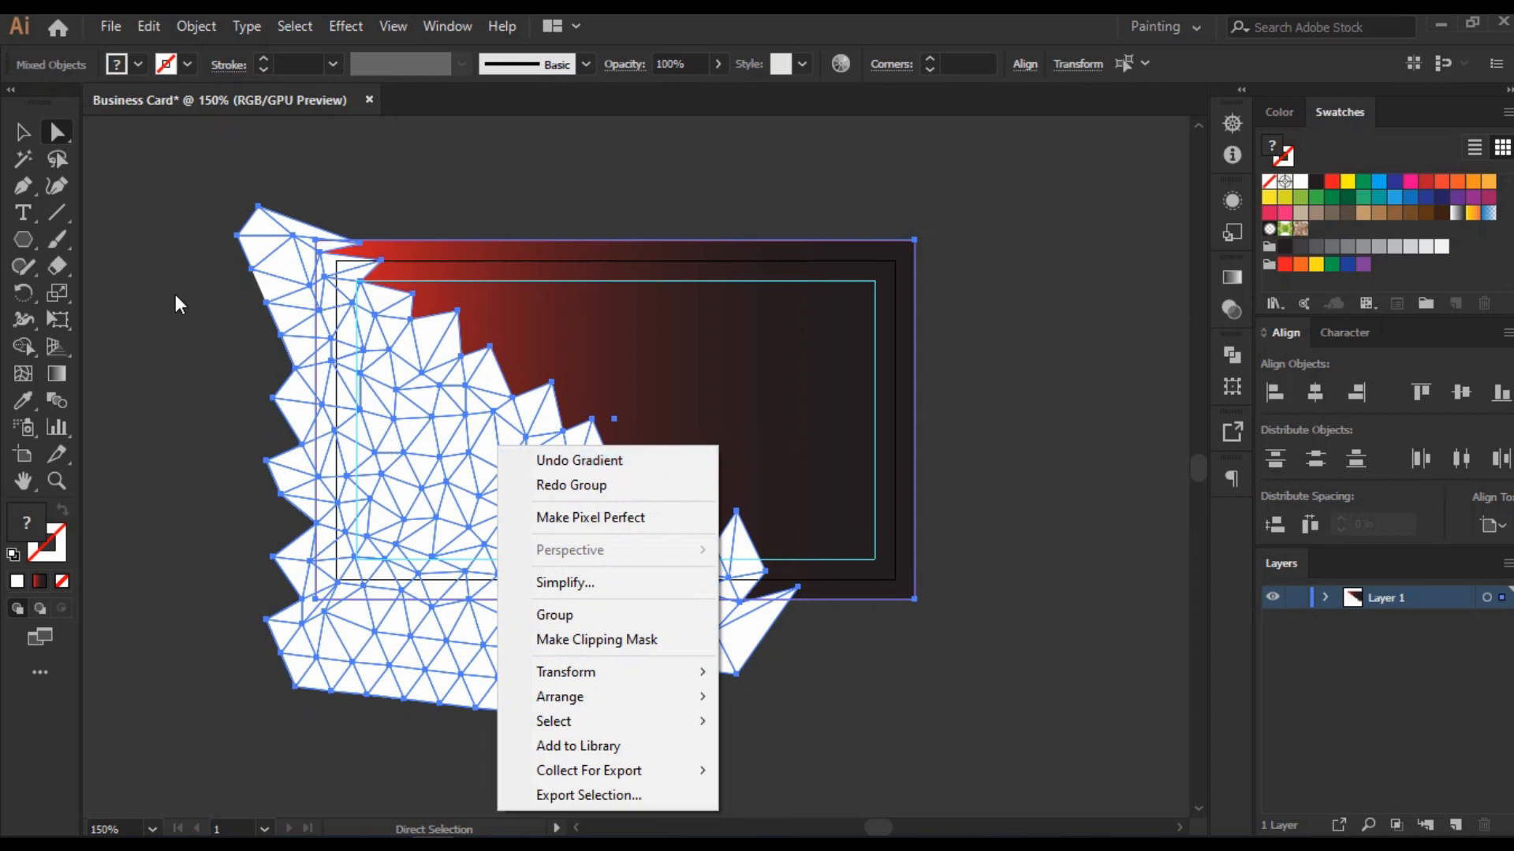
click(125, 219)
drag(134, 188, 939, 745)
key(v)
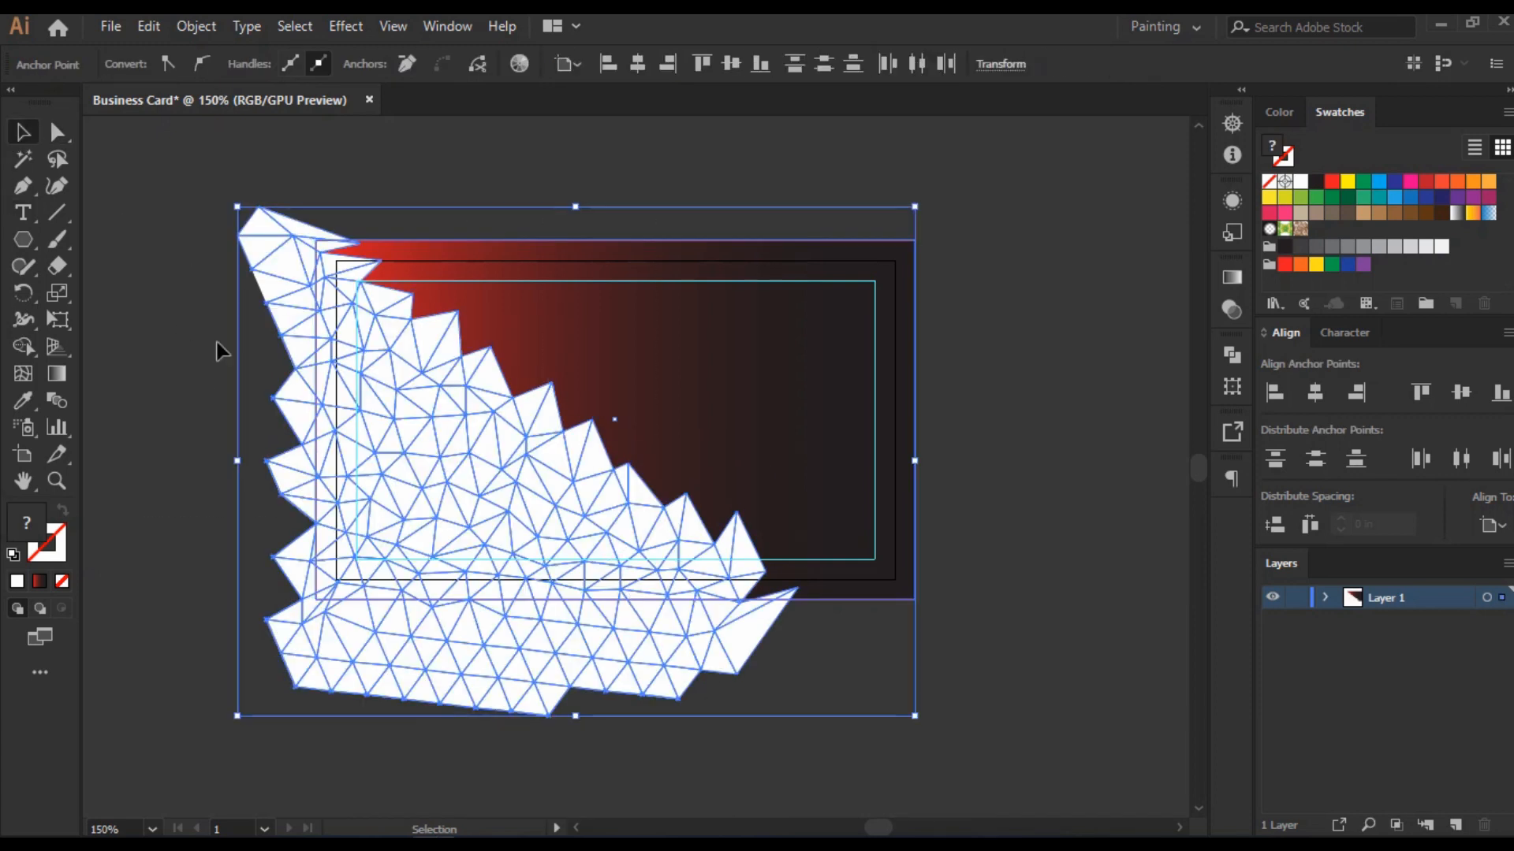
click(218, 347)
click(425, 504)
click(444, 567)
key(ctrl+a)
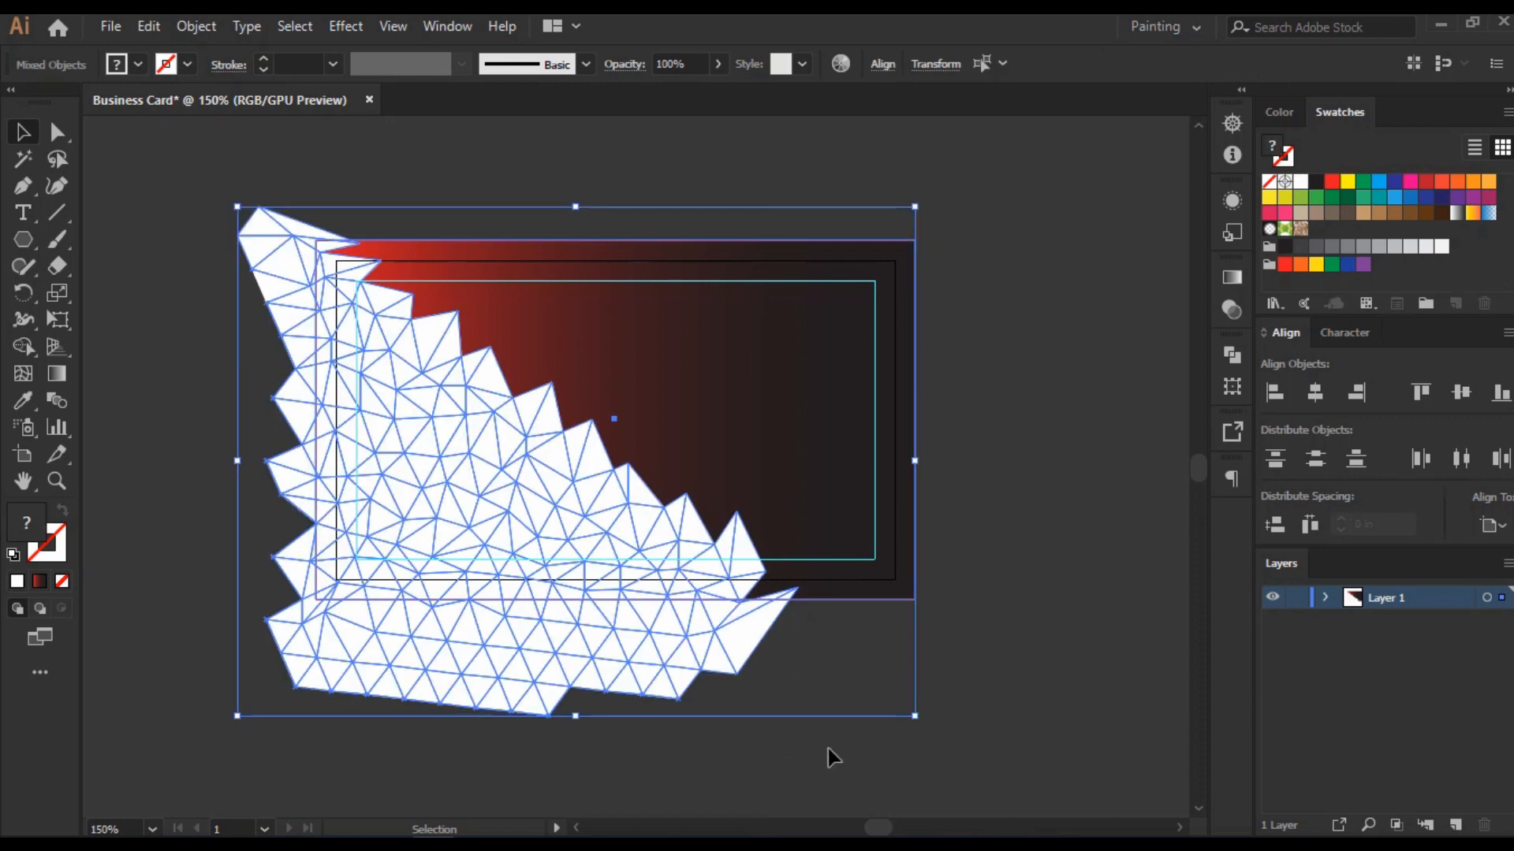
key(ctrl)
Step: Check at several places in the mesh that its triangles can be selected one by one
click(1014, 692)
click(623, 550)
click(541, 533)
click(498, 486)
click(404, 558)
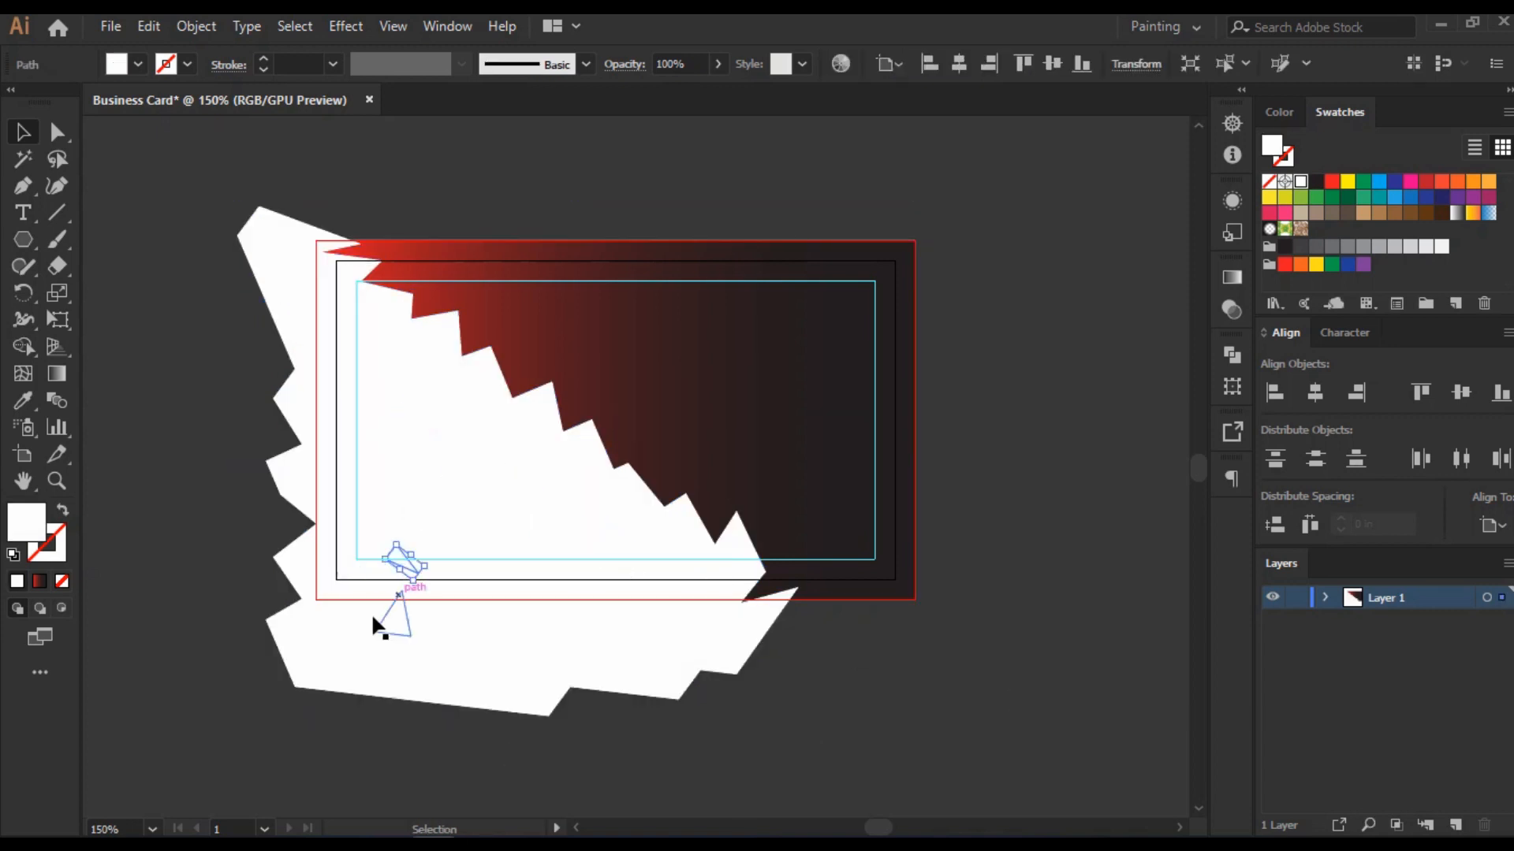
click(344, 634)
key(ctrl+a)
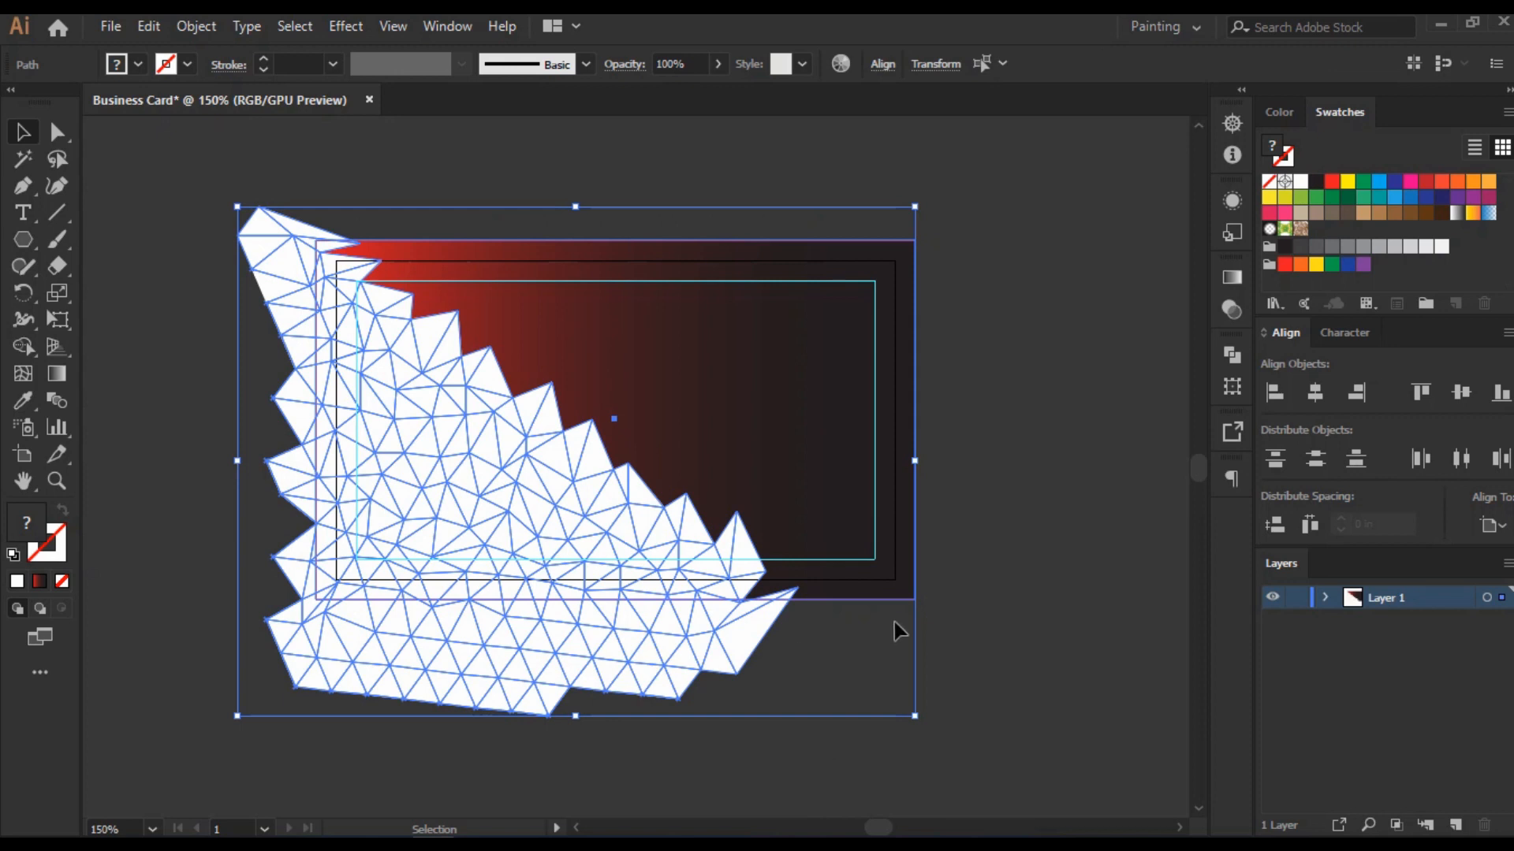
Step: Select about a dozen white triangles scattered across the mesh and lower their opacity to 20%
click(1231, 309)
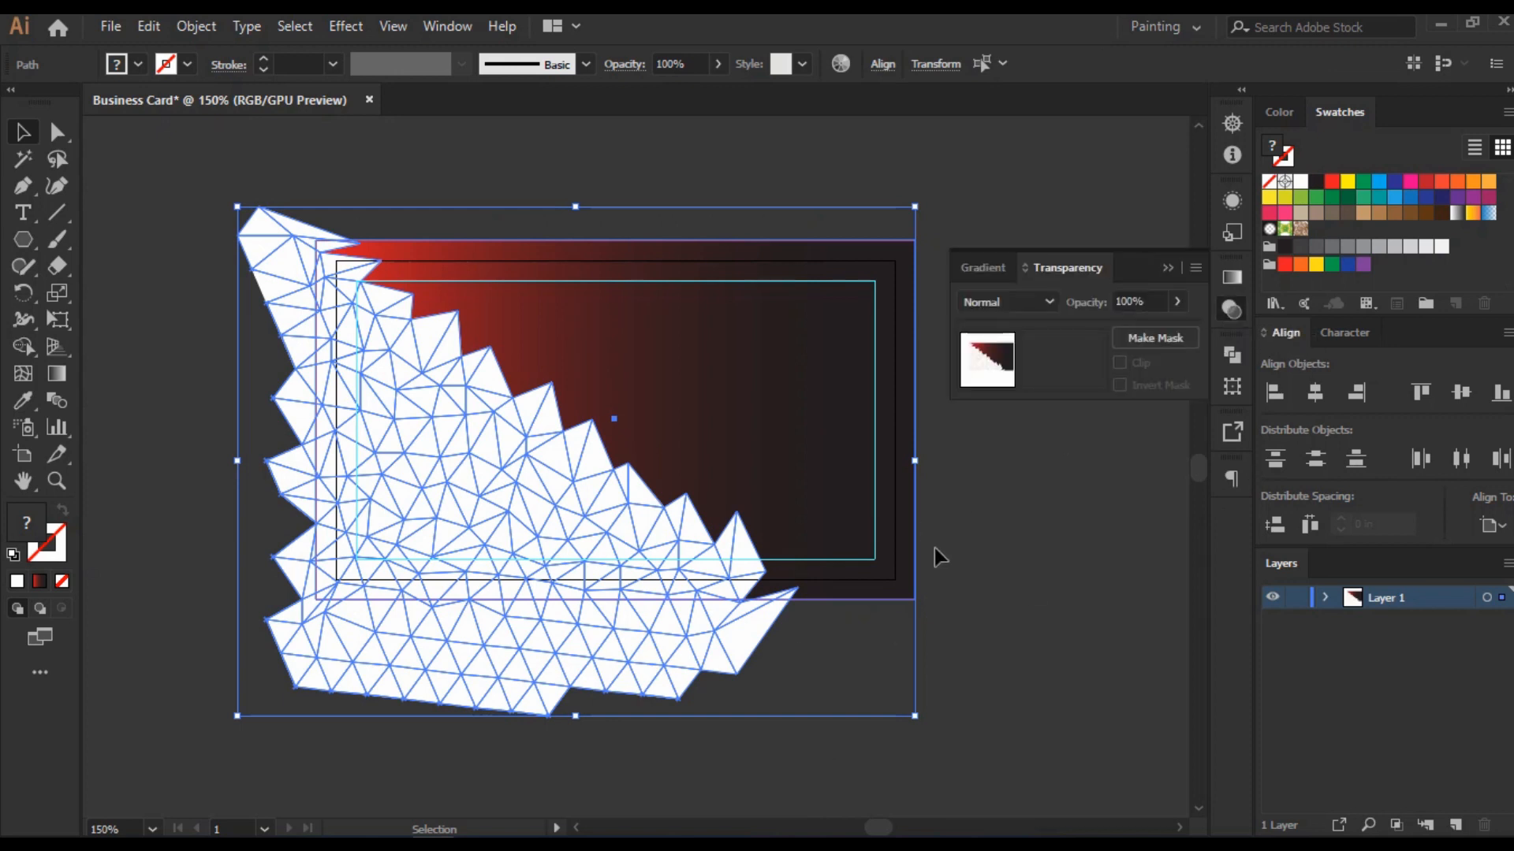
click(60, 134)
click(111, 246)
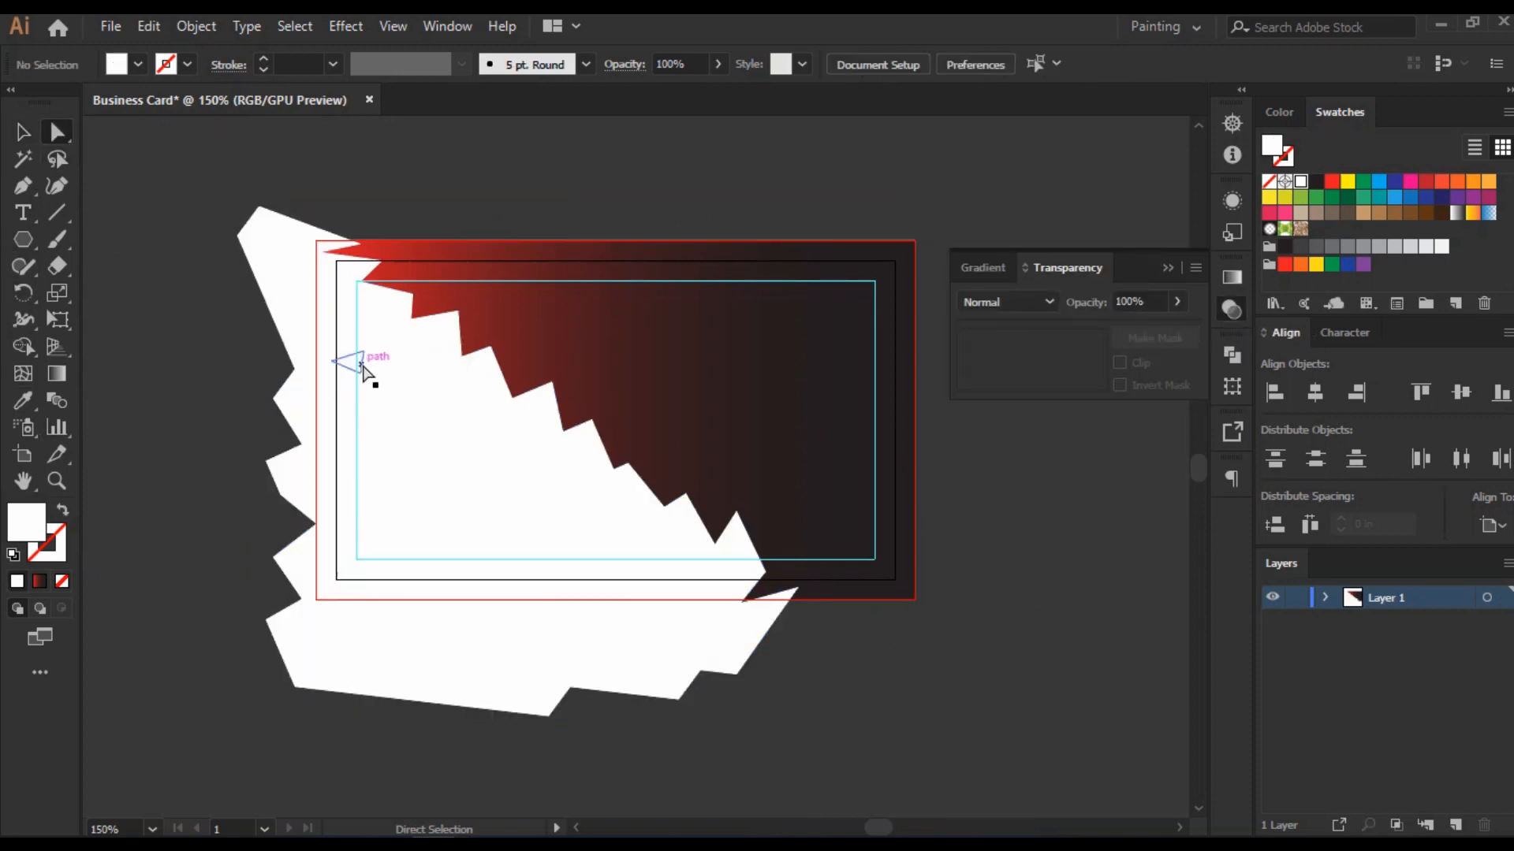
click(362, 364)
shift+click(455, 440)
shift+click(554, 524)
shift+click(669, 580)
shift+click(298, 416)
shift+click(285, 264)
shift+click(340, 263)
shift+click(389, 454)
shift+click(345, 593)
shift+click(466, 629)
shift+click(593, 615)
click(1178, 302)
drag(1162, 328, 1107, 330)
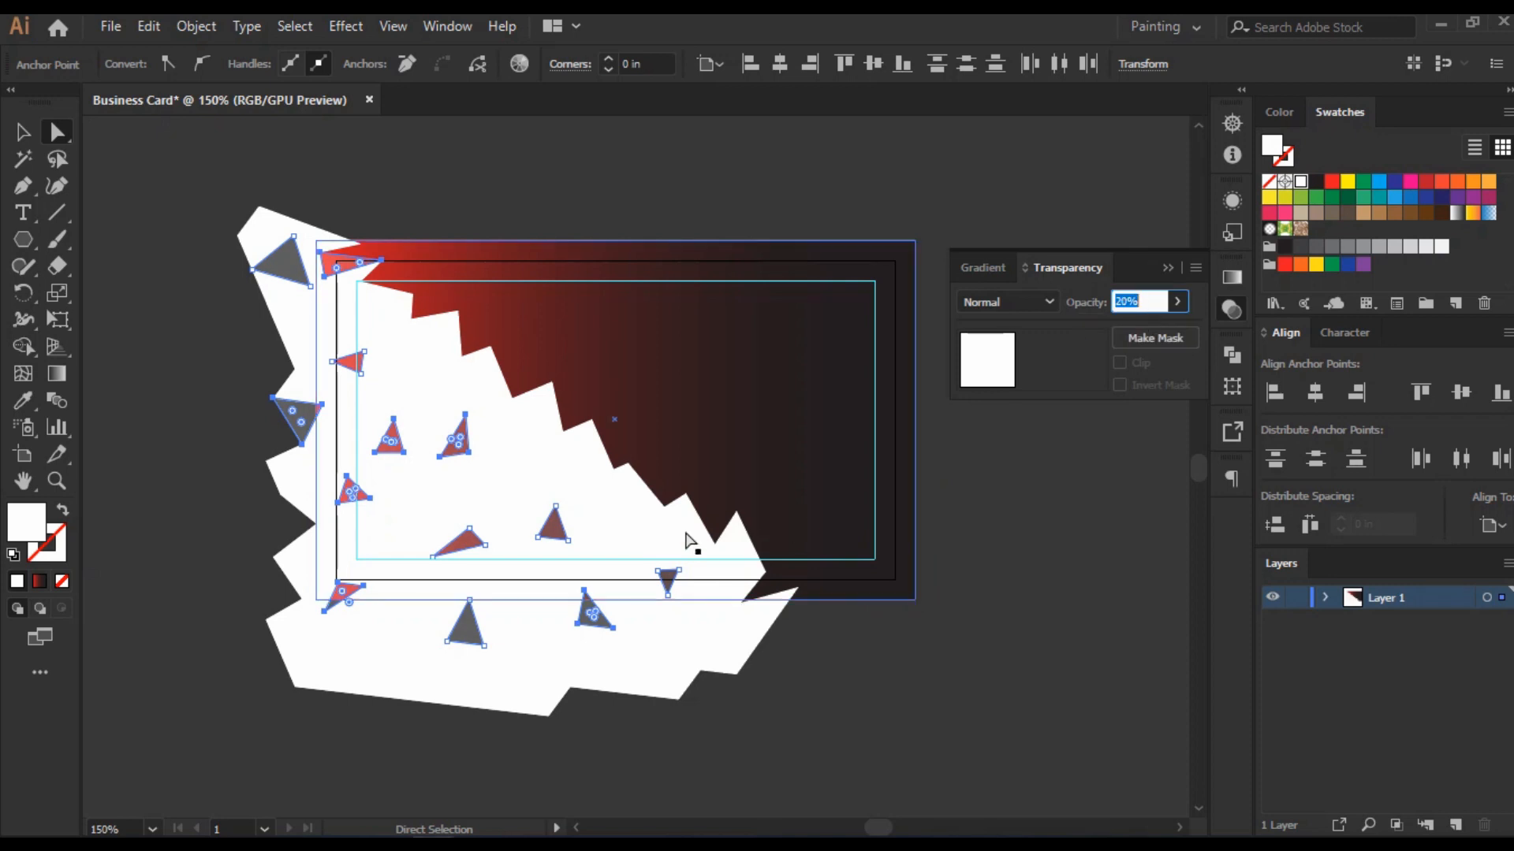
click(404, 497)
shift+click(356, 432)
shift+click(380, 396)
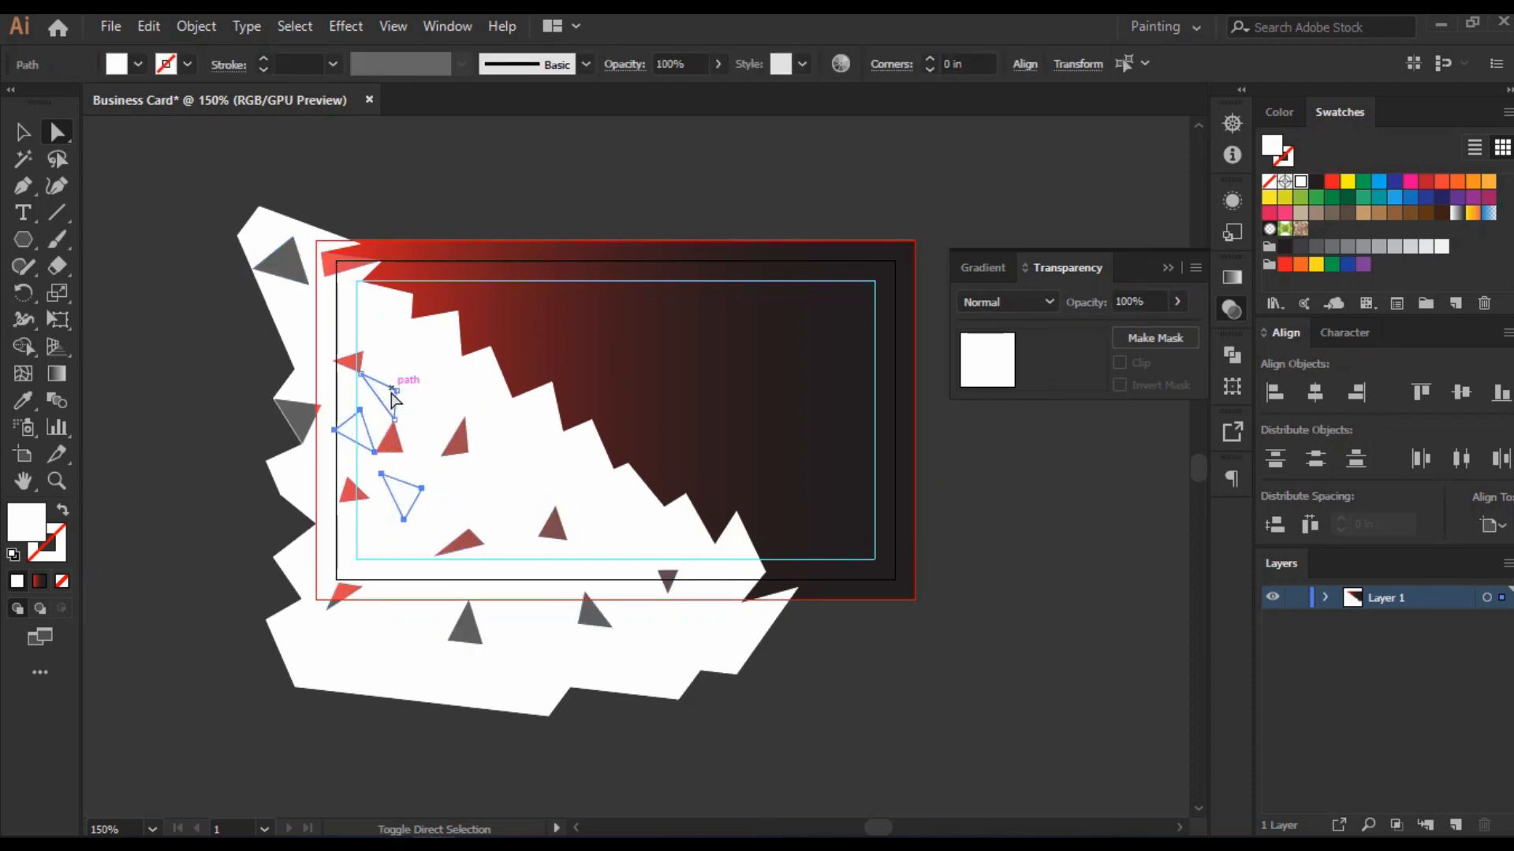
shift+click(306, 329)
shift+click(406, 347)
shift+click(511, 414)
key(ctrl+x)
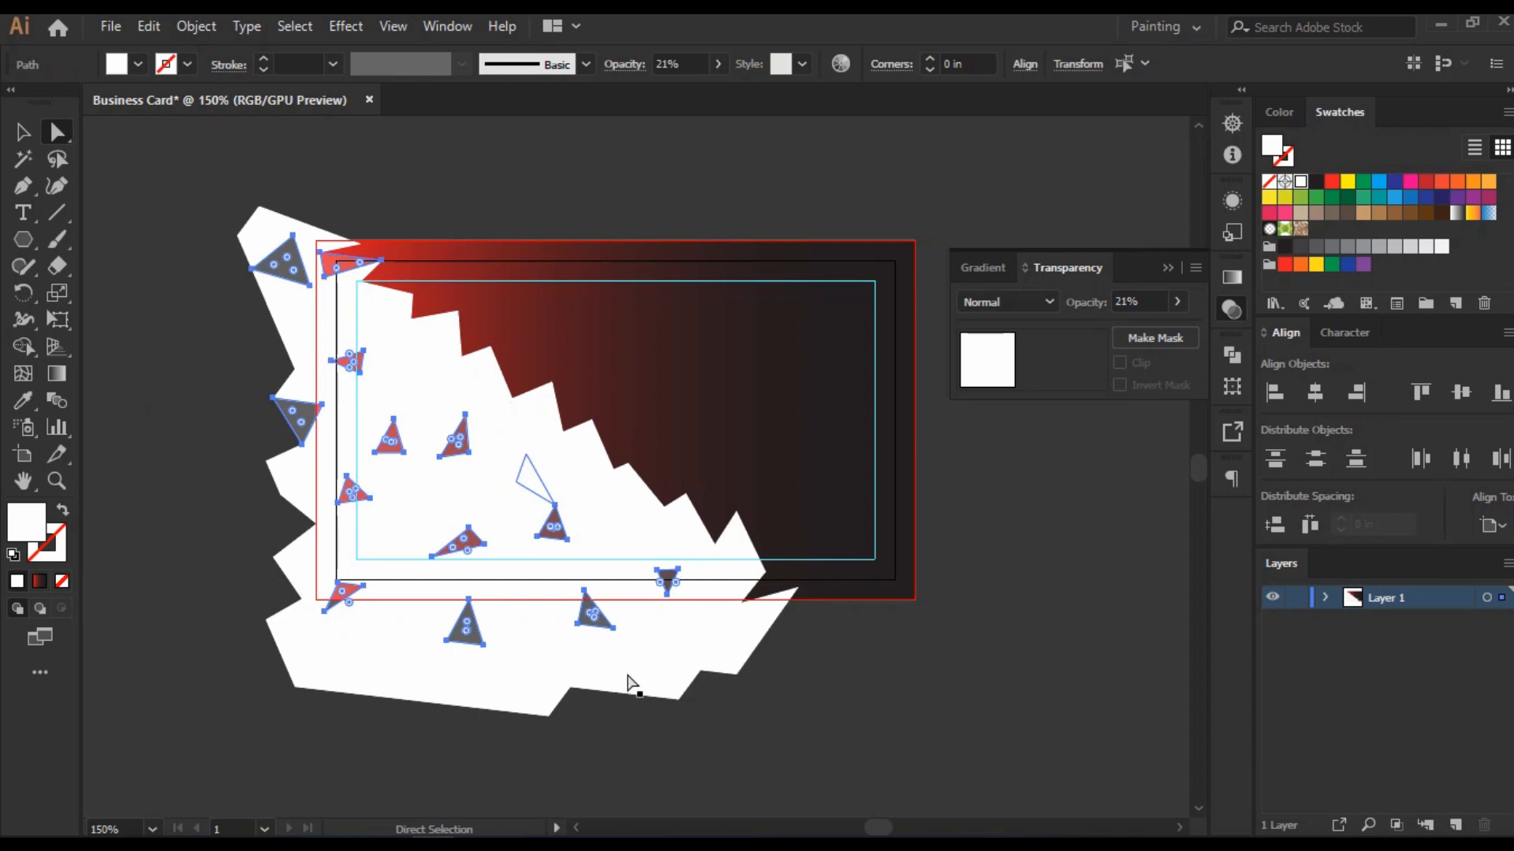
click(712, 753)
Step: Select about twenty more white triangles scattered across the mesh, lower their opacity to 45% and group them
click(537, 438)
shift+click(435, 496)
shift+click(532, 566)
shift+click(642, 524)
shift+click(698, 614)
shift+click(710, 563)
shift+click(418, 385)
shift+click(339, 414)
shift+click(364, 326)
shift+click(296, 315)
shift+click(325, 244)
shift+click(324, 542)
shift+click(414, 556)
shift+click(386, 491)
shift+click(498, 482)
shift+click(524, 601)
shift+click(394, 615)
shift+click(294, 464)
shift+click(487, 396)
shift+click(404, 341)
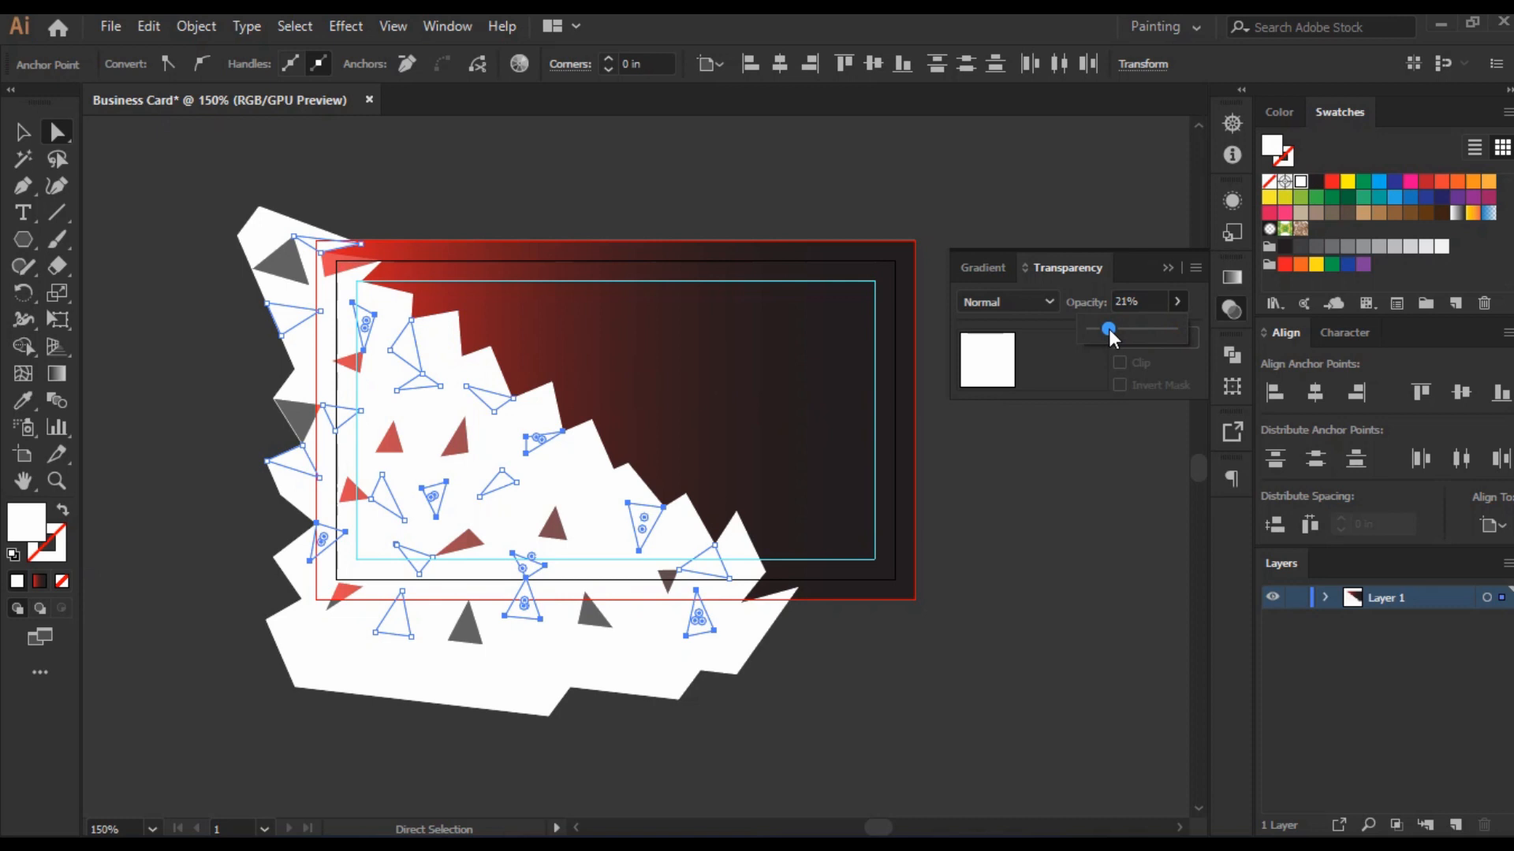
drag(1108, 329, 1123, 329)
scroll(1133, 301, up, 4)
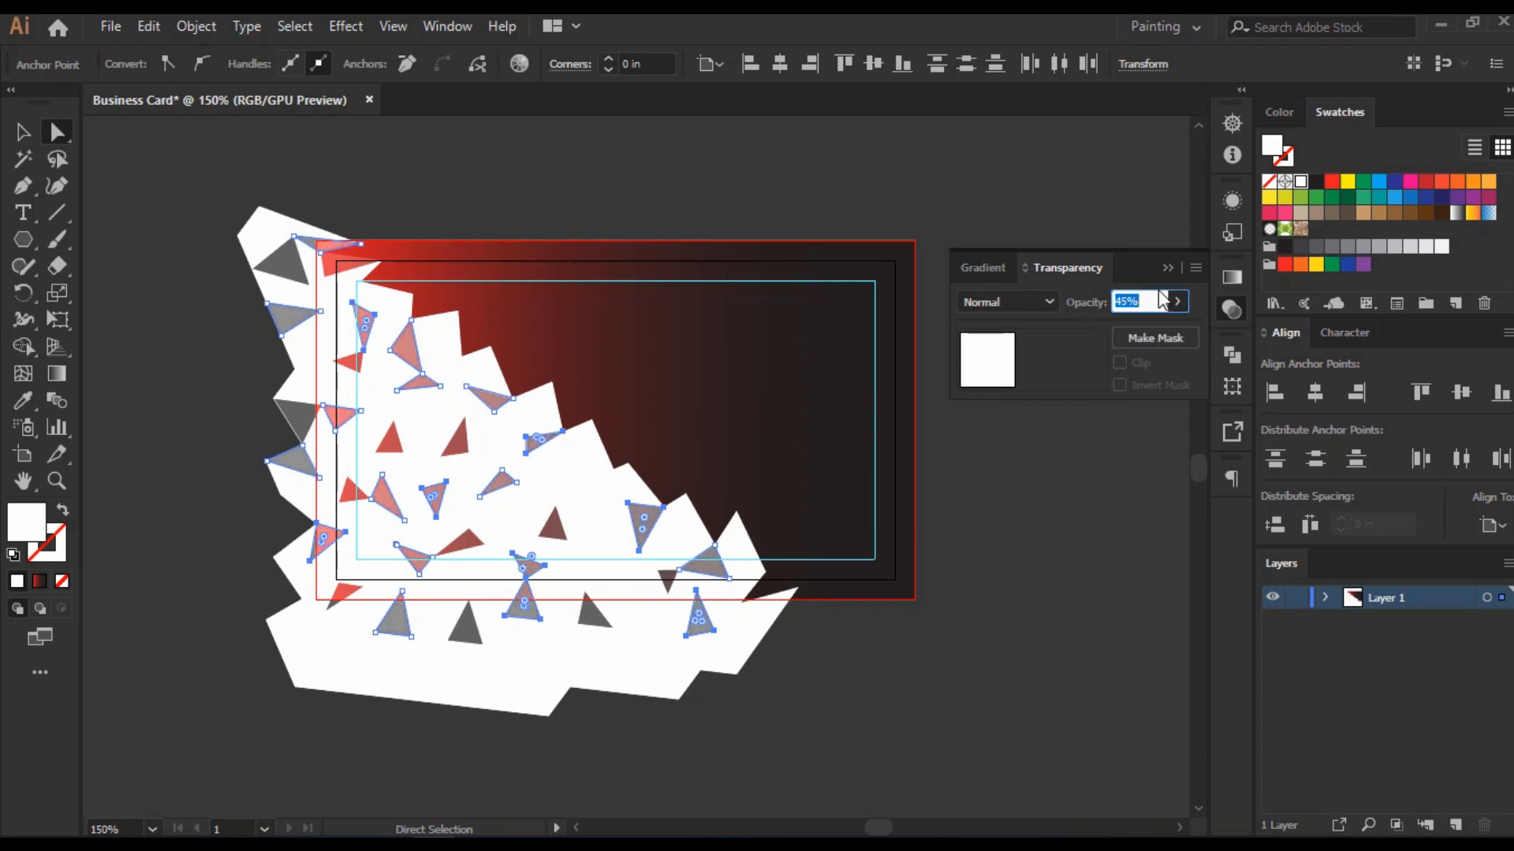
click(1168, 268)
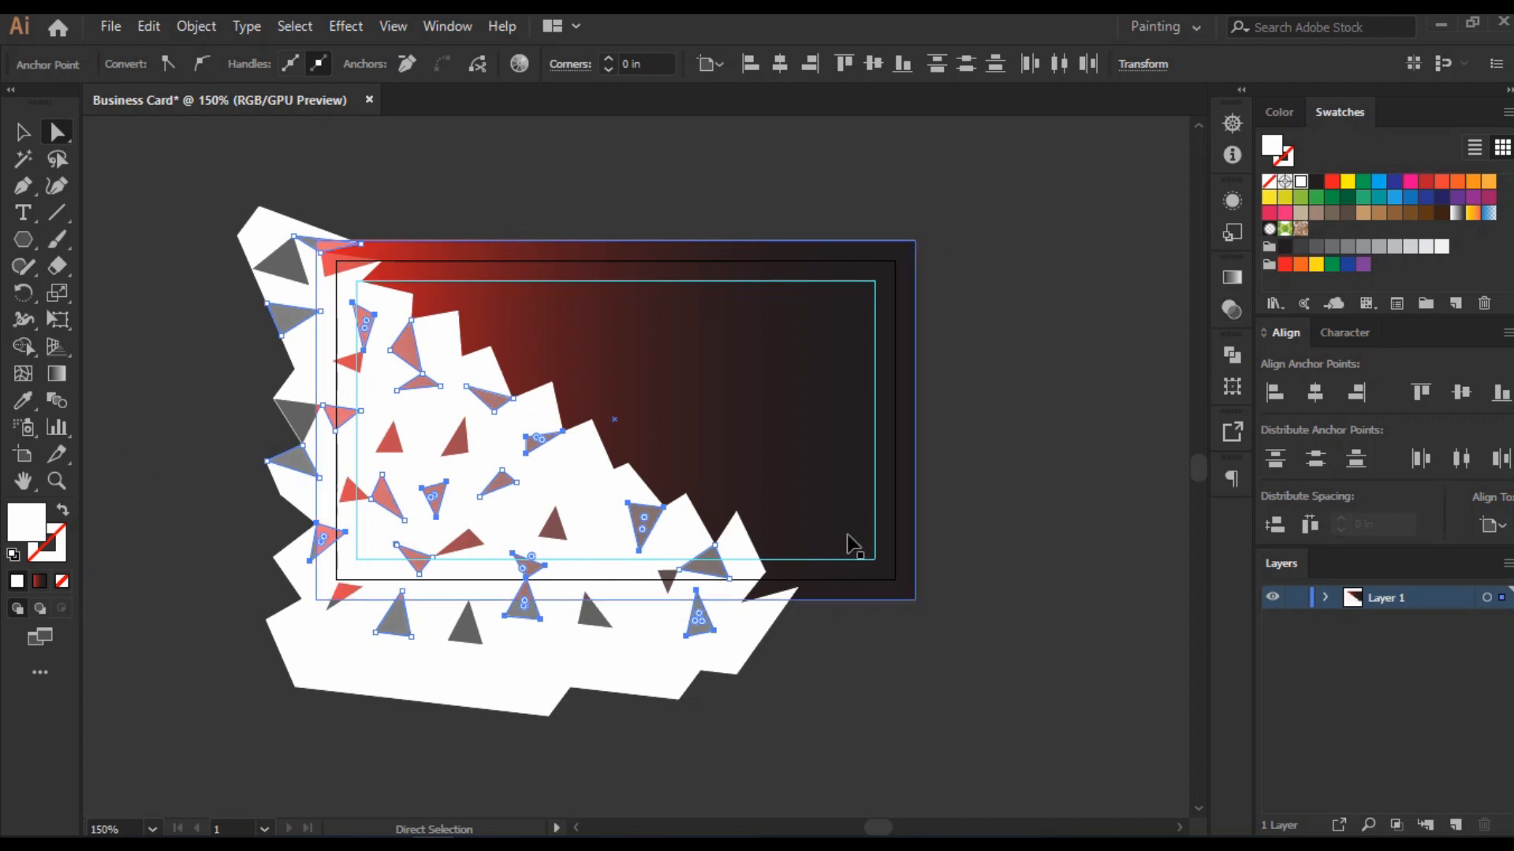
key(ctrl+g)
key(ctrl+shift+a)
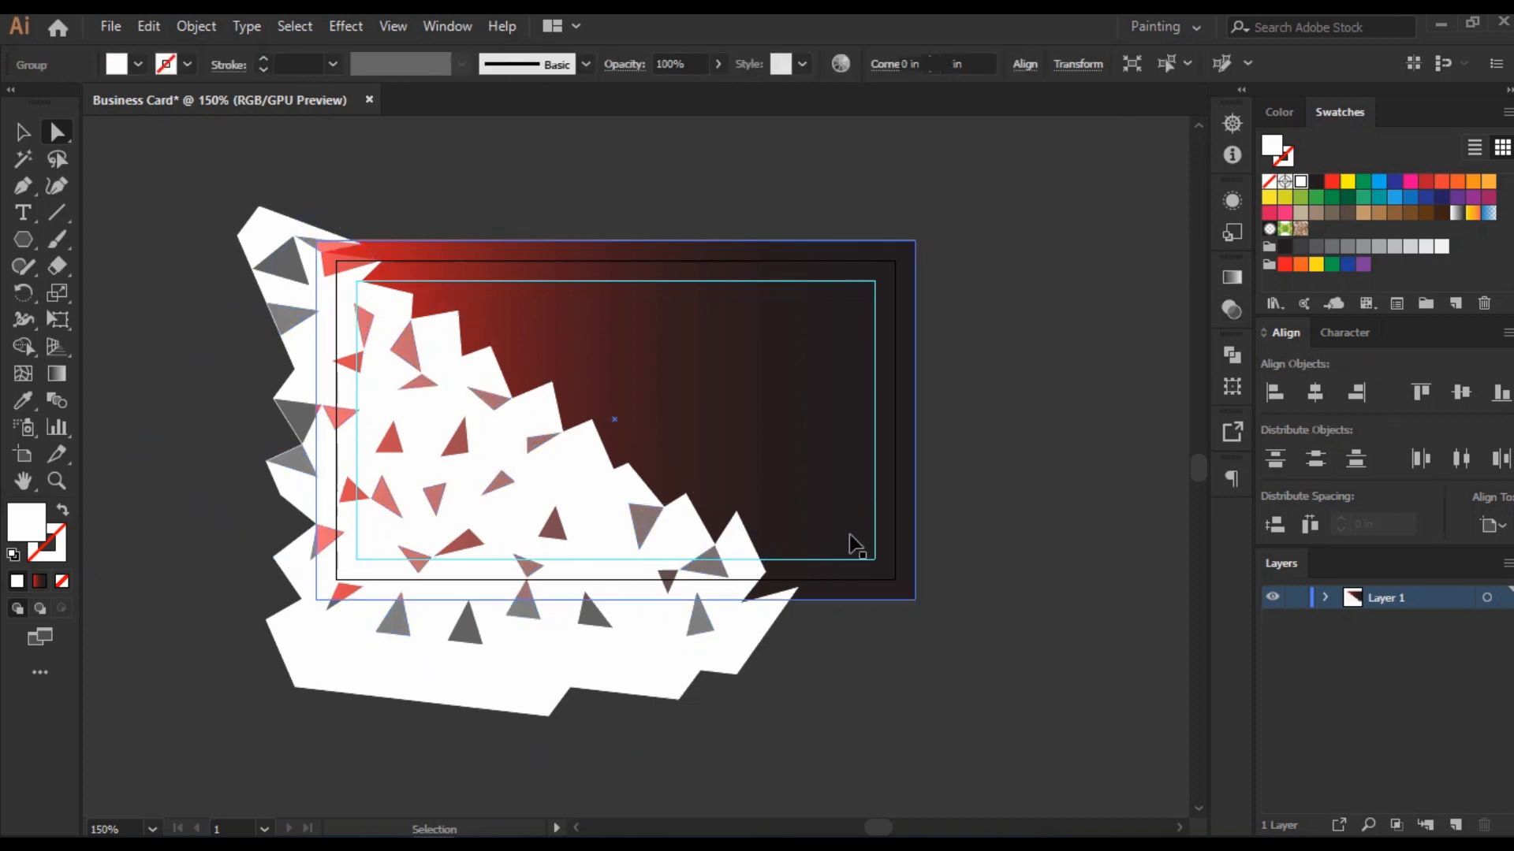
shift+click(426, 441)
shift+click(385, 396)
shift+click(332, 384)
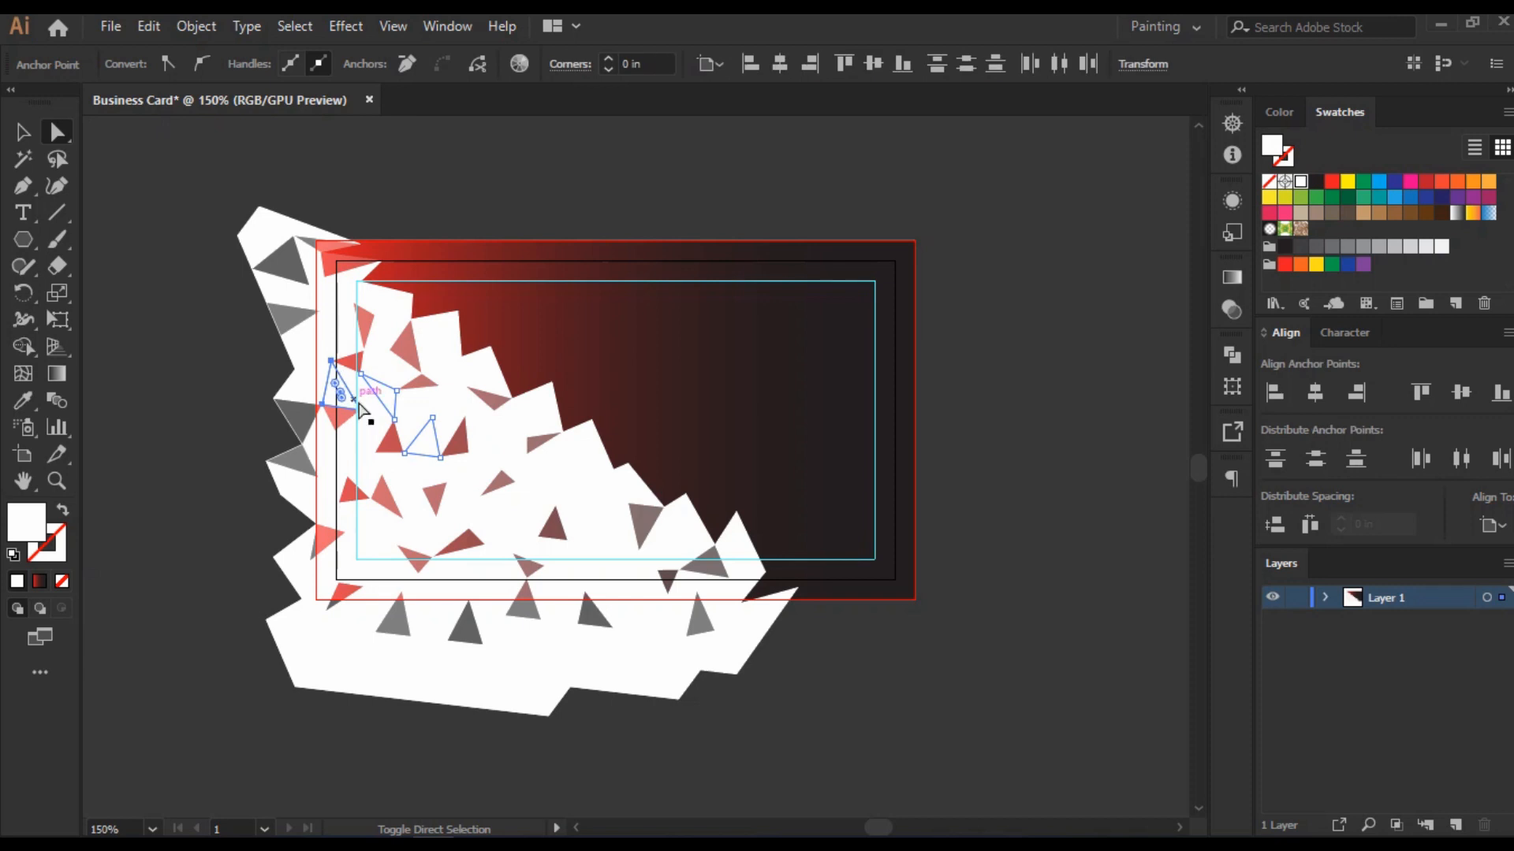
Step: Select about sixteen further white triangles, including some along the mesh's diagonal edge, and lower their opacity
click(489, 436)
shift+click(370, 410)
shift+click(331, 297)
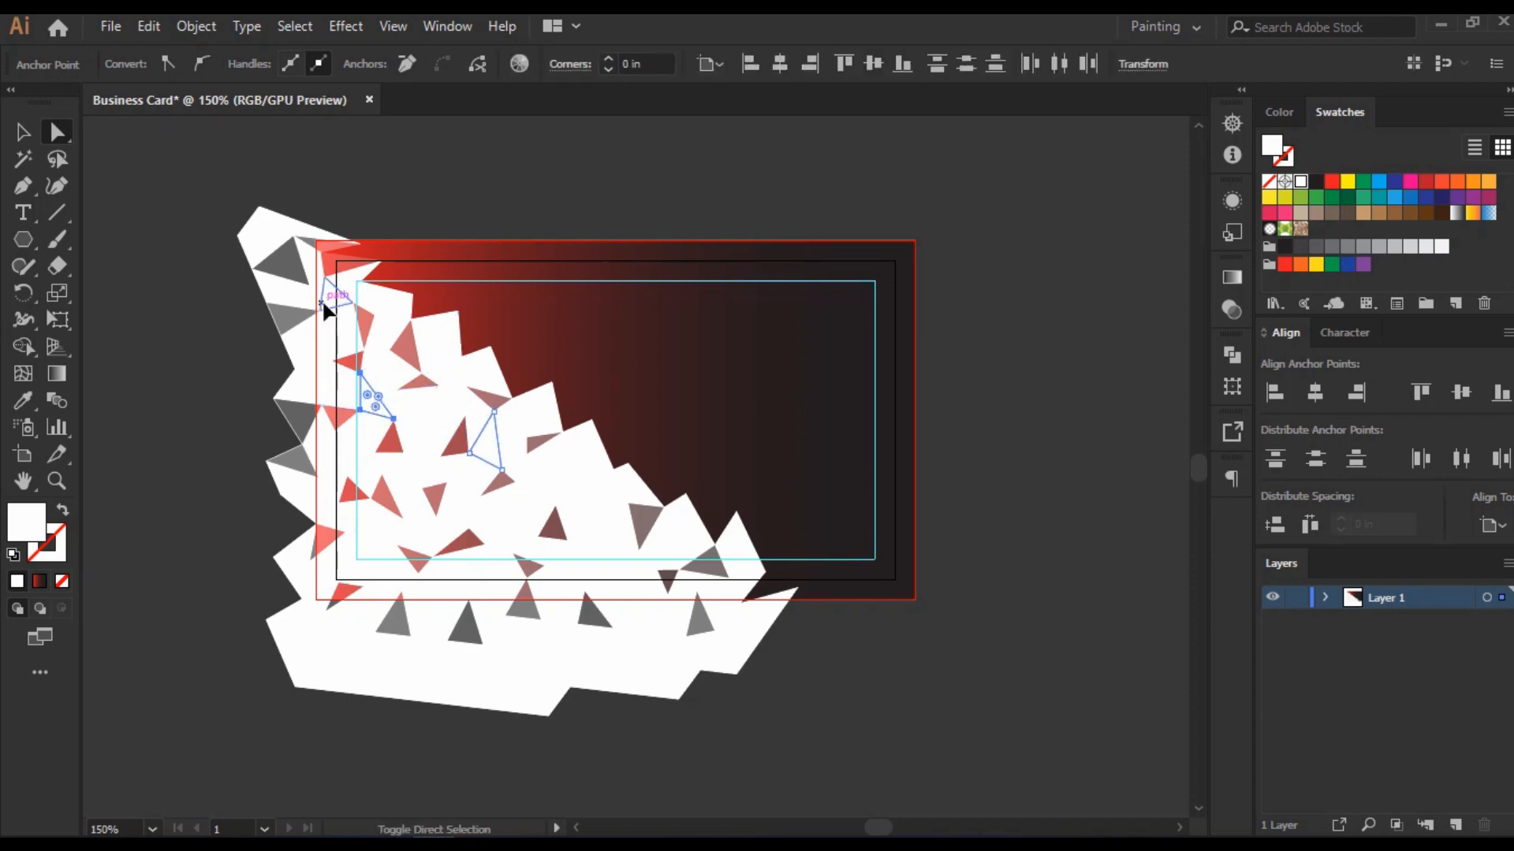
shift+click(351, 453)
shift+click(503, 537)
shift+click(597, 502)
shift+click(606, 554)
shift+click(645, 603)
shift+click(482, 584)
shift+click(377, 552)
shift+click(304, 509)
shift+click(552, 457)
shift+click(753, 599)
shift+click(727, 544)
shift+click(449, 352)
shift+click(428, 539)
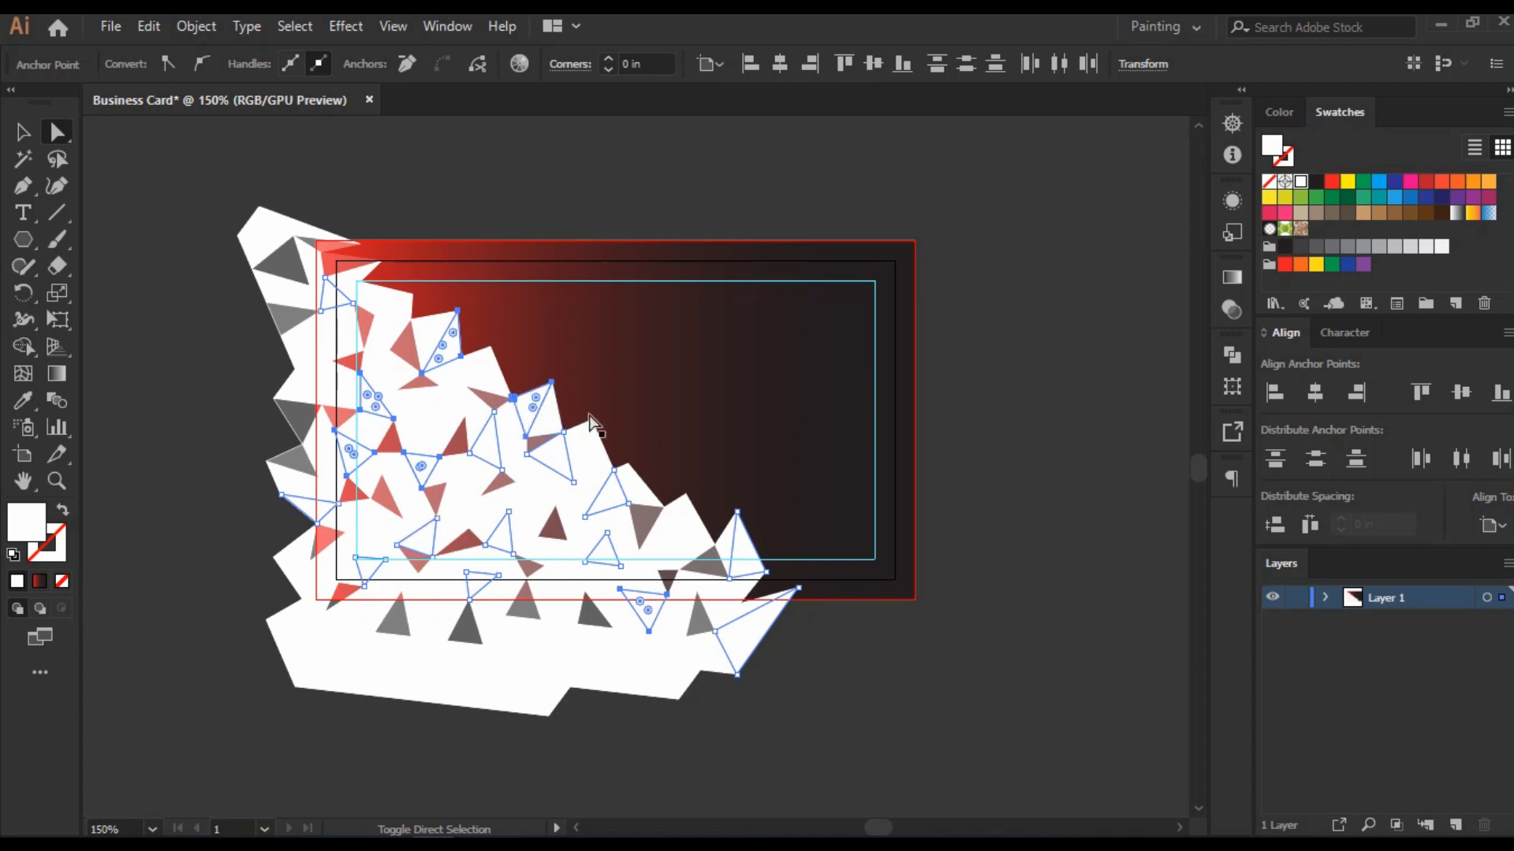
key(ctrl+shift+F10)
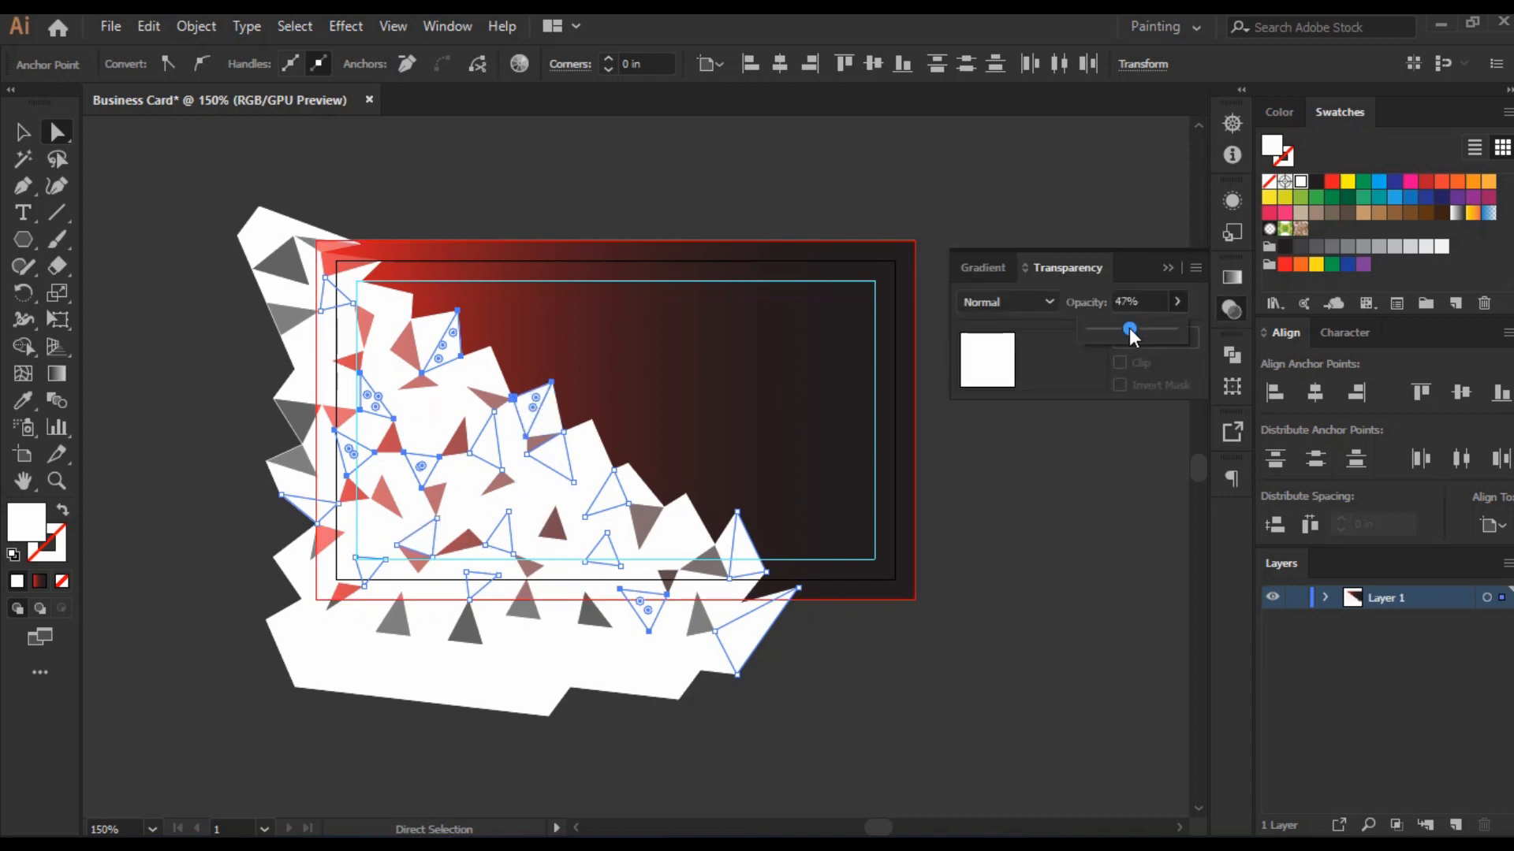
click(1166, 270)
Step: Group the selected semi-transparent triangles and lock the group
right_click(457, 349)
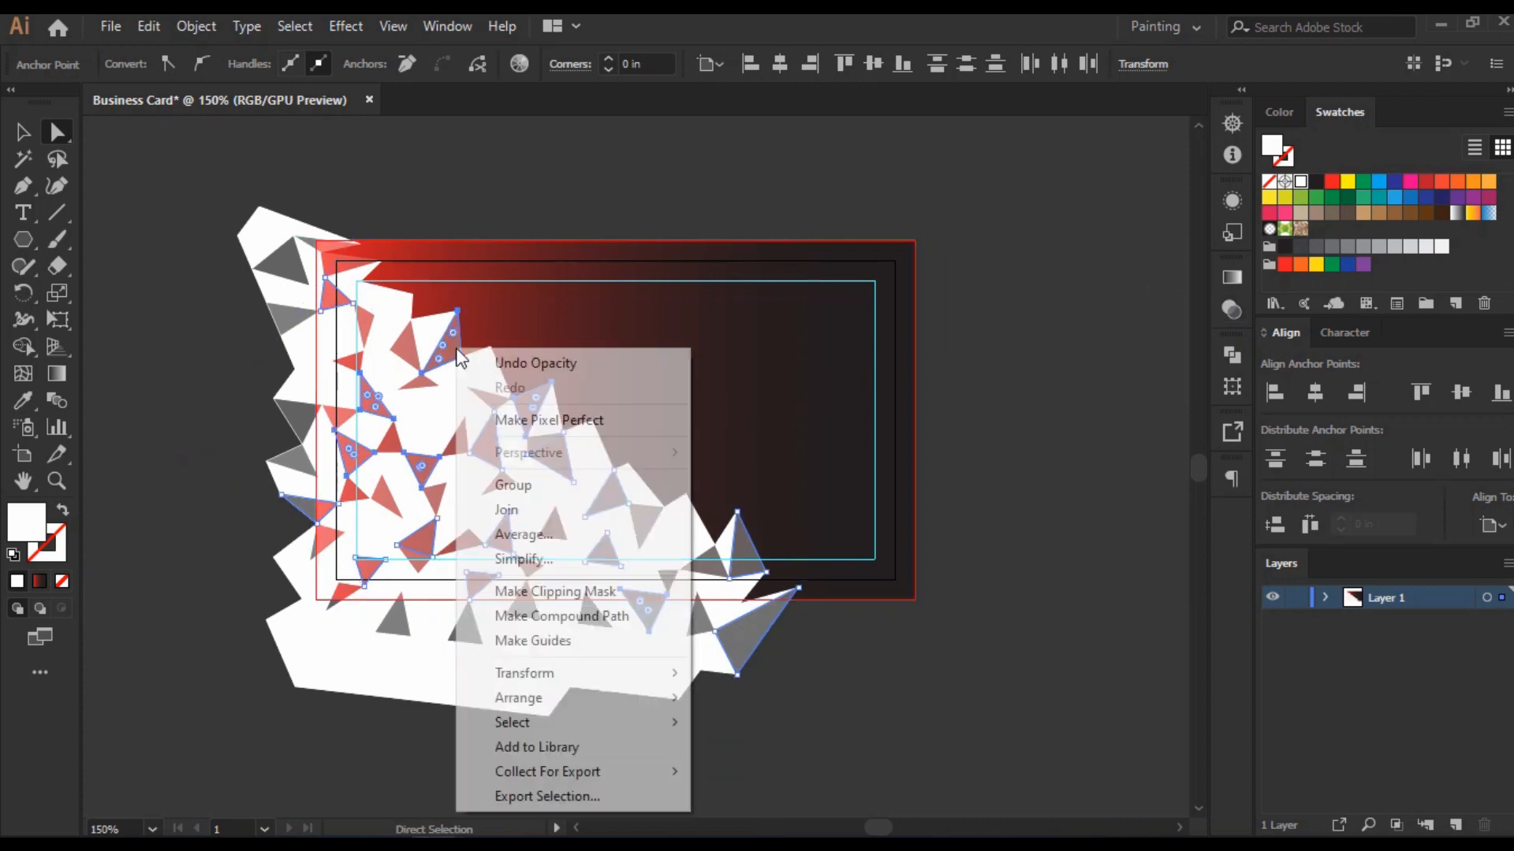
click(503, 484)
right_click(447, 344)
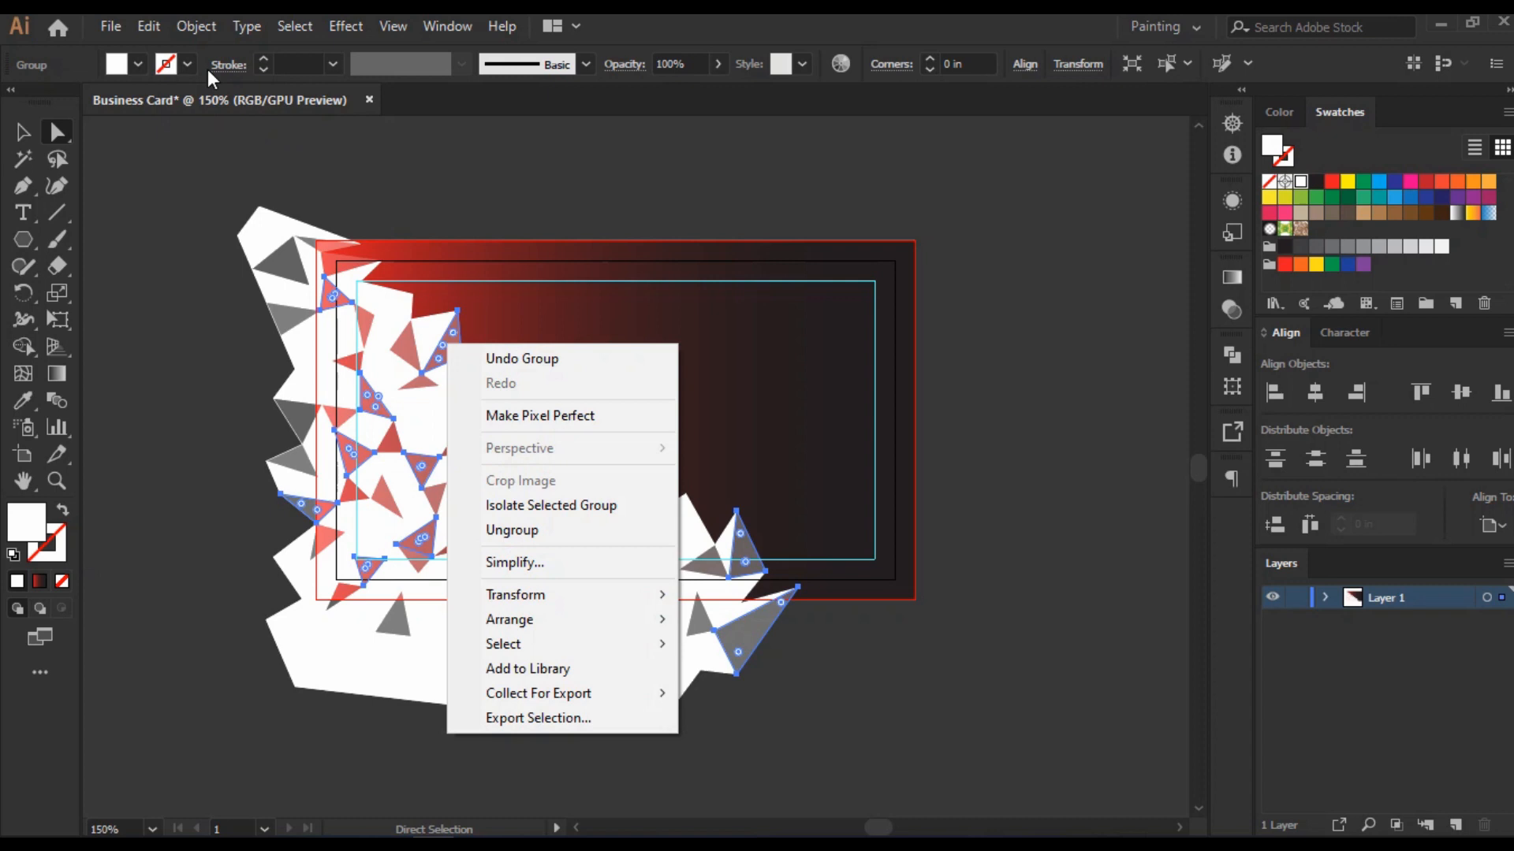
click(196, 26)
mouse_move(284, 176)
click(617, 178)
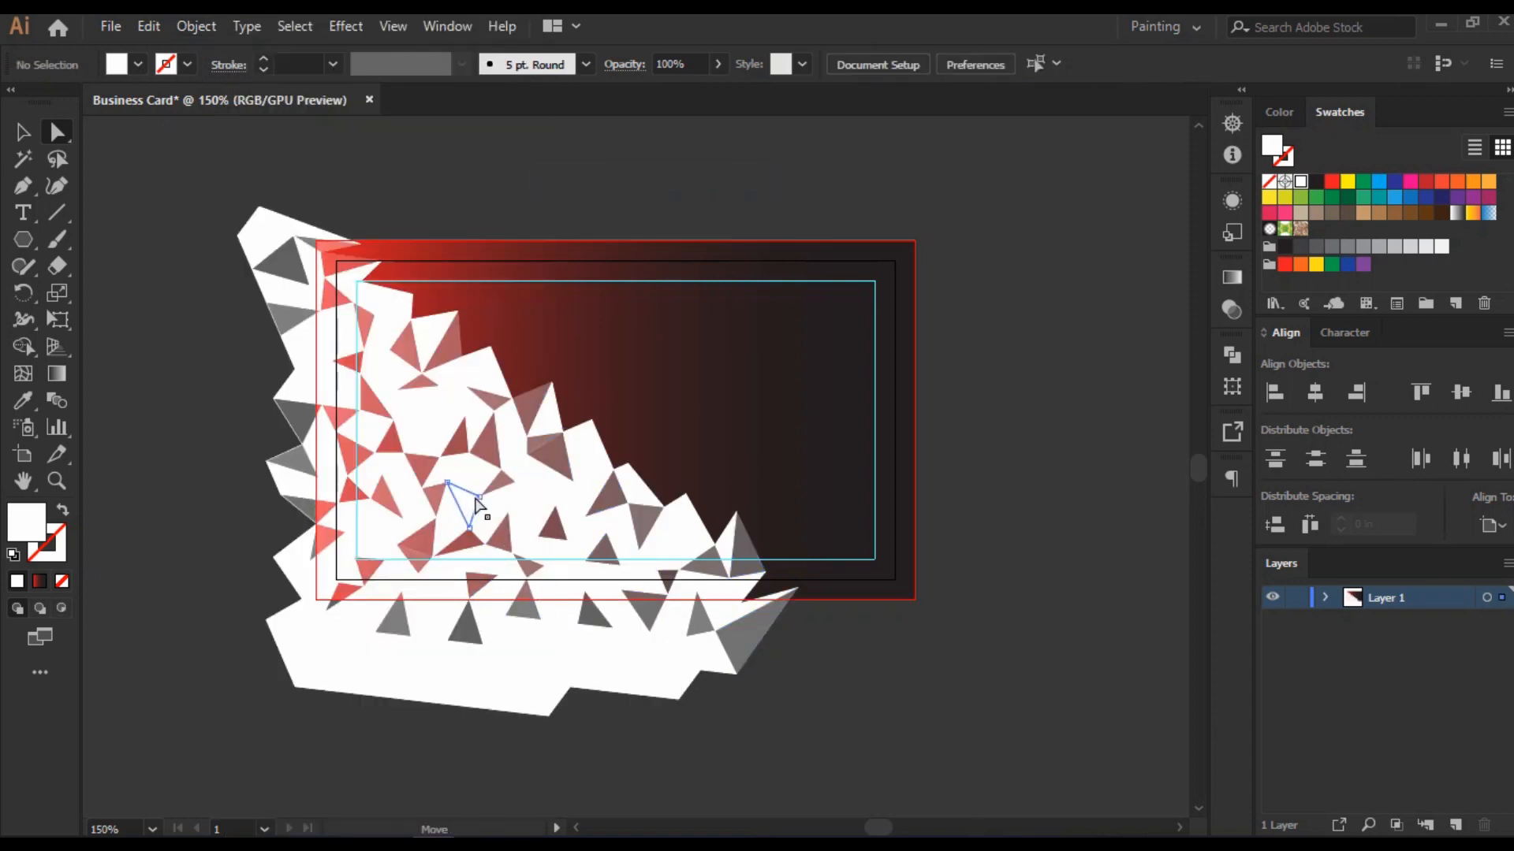
Step: Select about thirty remaining white triangles, including several along the mesh's lower edge, and set their opacity to 30%
click(554, 492)
shift+click(593, 453)
shift+click(380, 371)
shift+click(374, 301)
shift+click(363, 300)
shift+click(302, 298)
shift+click(316, 286)
shift+click(308, 256)
shift+click(260, 232)
shift+click(288, 477)
shift+click(319, 583)
shift+click(361, 521)
shift+click(415, 592)
shift+click(498, 582)
shift+click(485, 565)
shift+click(661, 544)
shift+click(680, 584)
shift+click(716, 607)
shift+click(587, 546)
shift+click(439, 423)
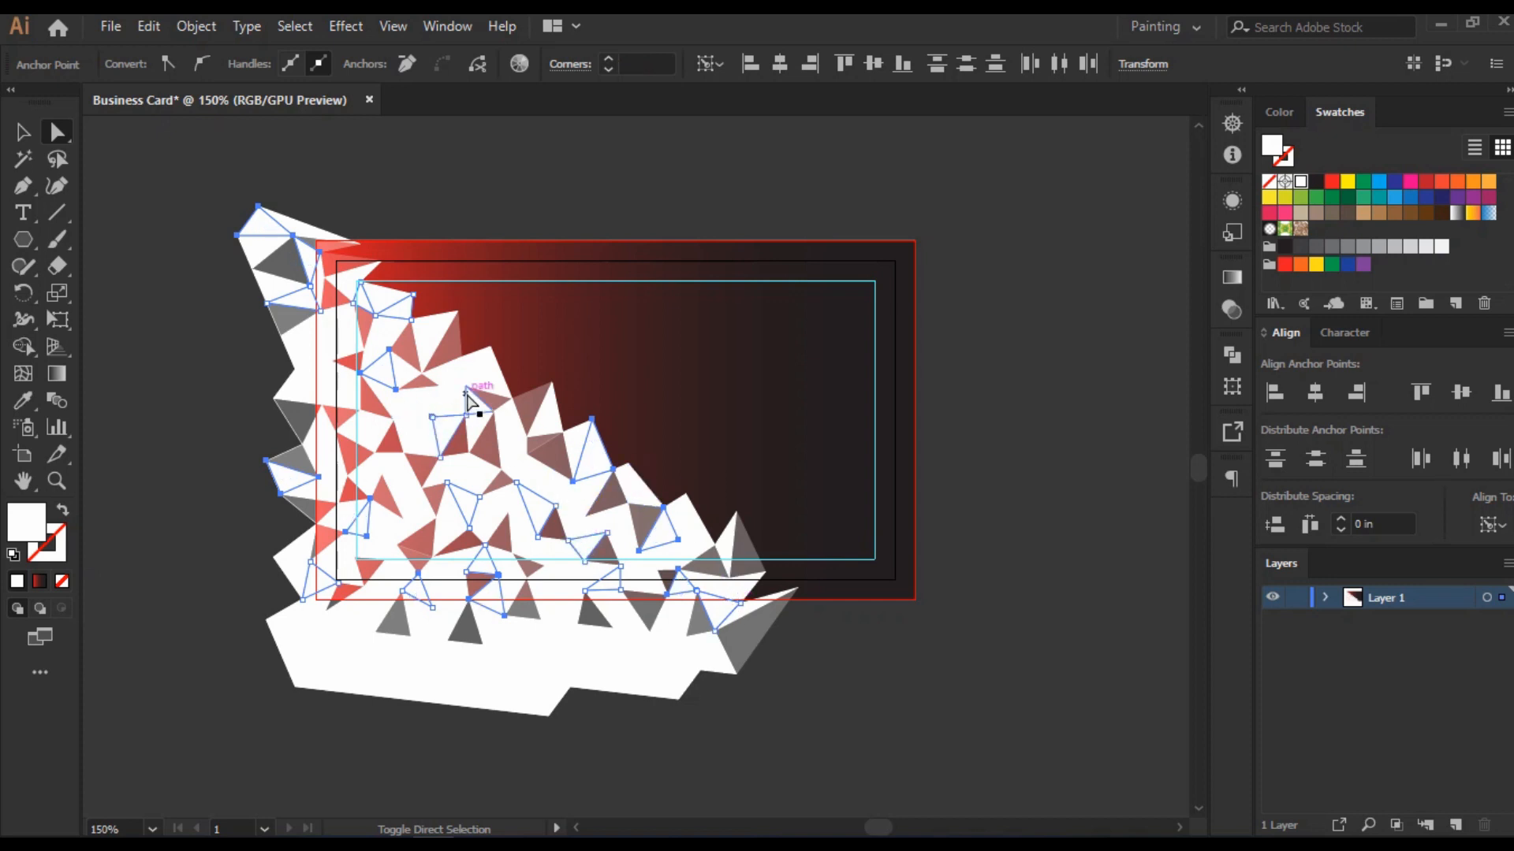
shift+click(473, 369)
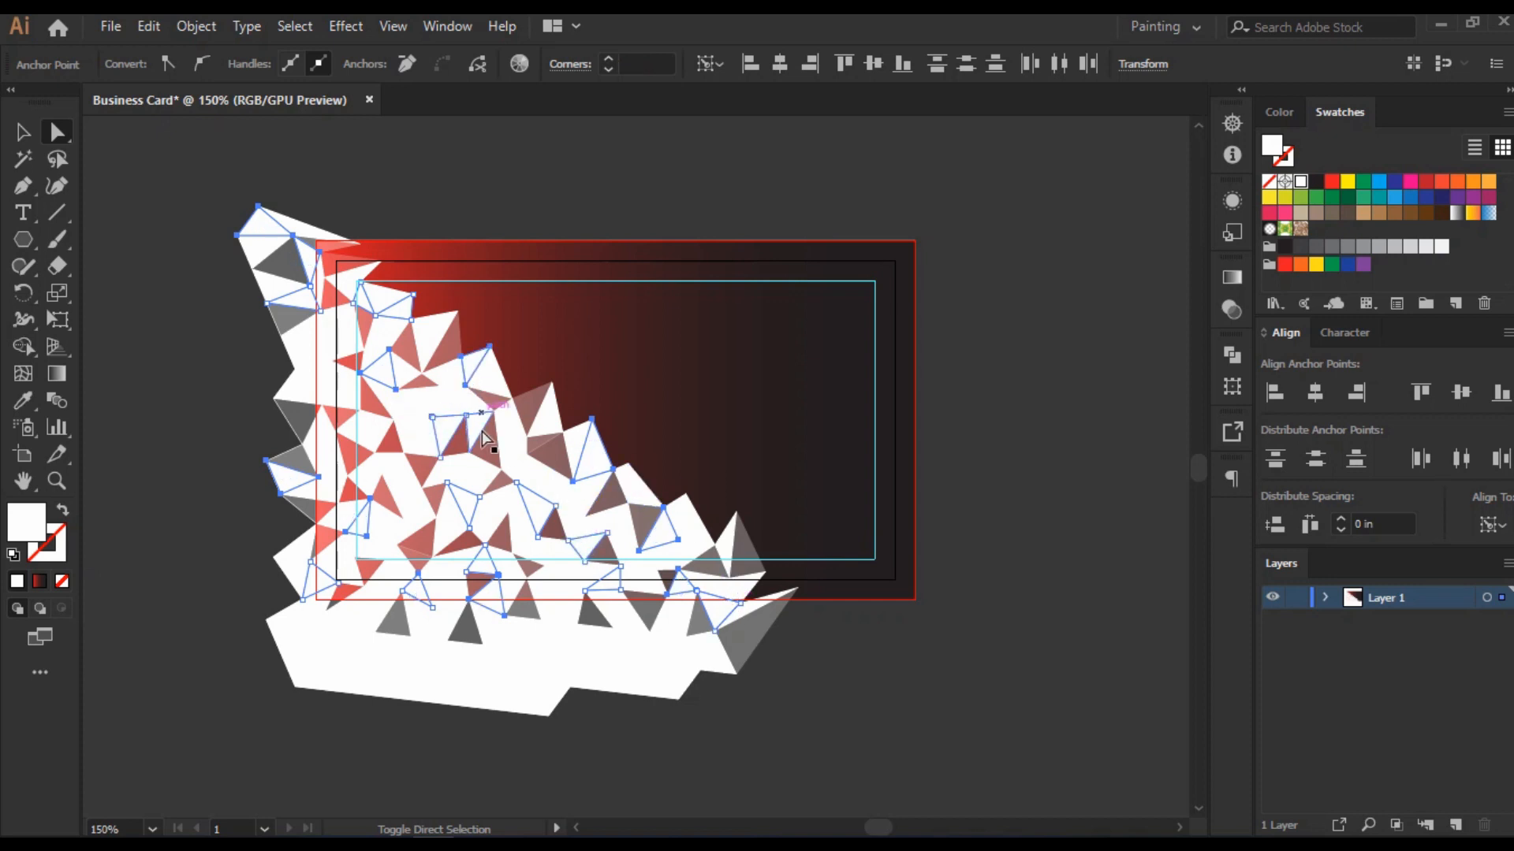
shift+click(415, 518)
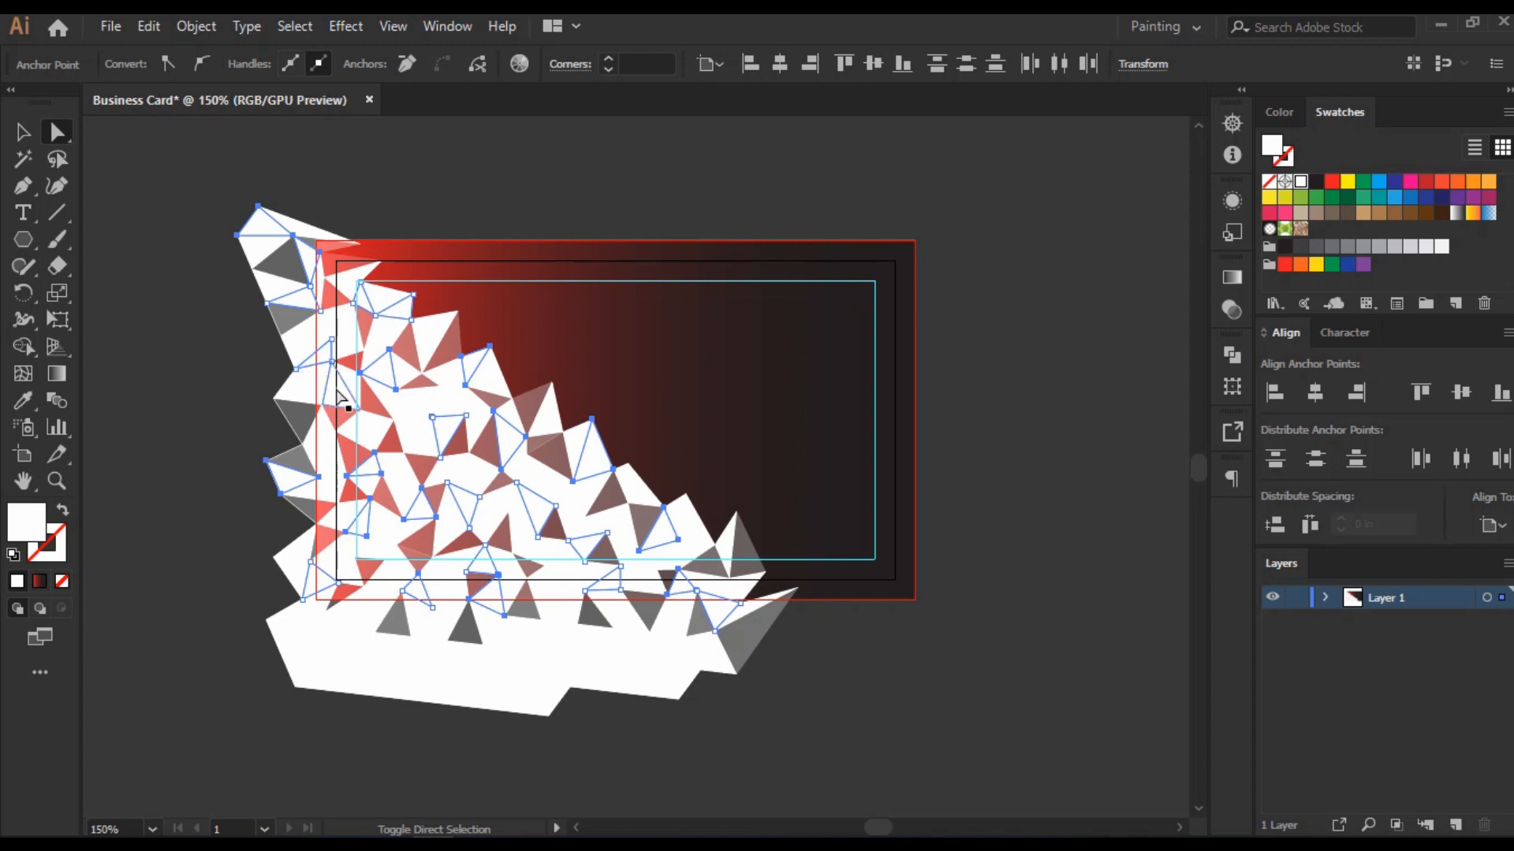
shift+click(330, 652)
shift+click(461, 675)
shift+click(569, 674)
shift+click(676, 676)
shift+click(405, 665)
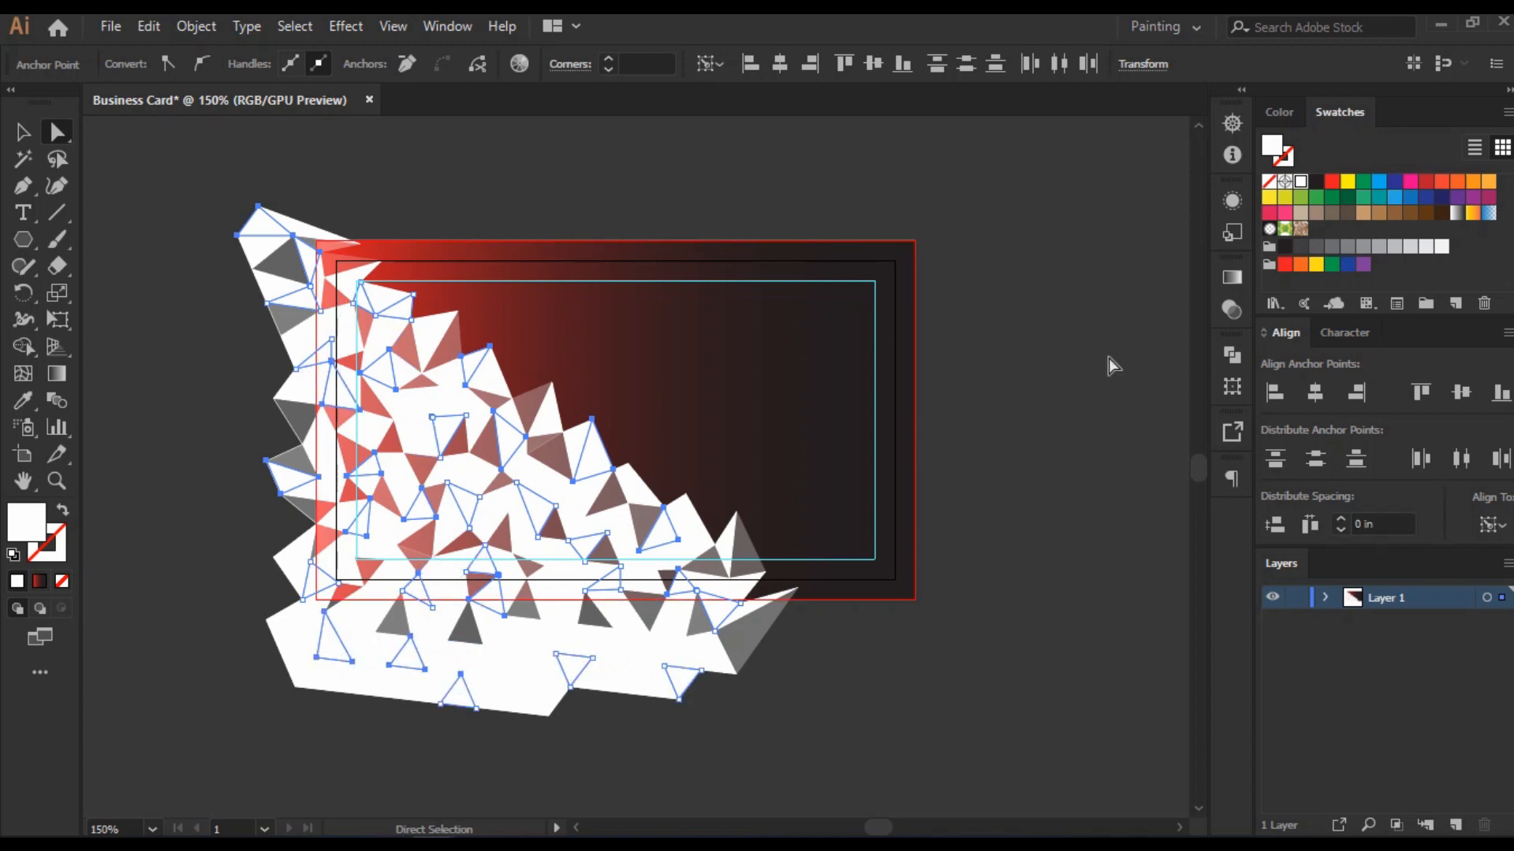
click(1232, 309)
drag(1173, 329, 1115, 338)
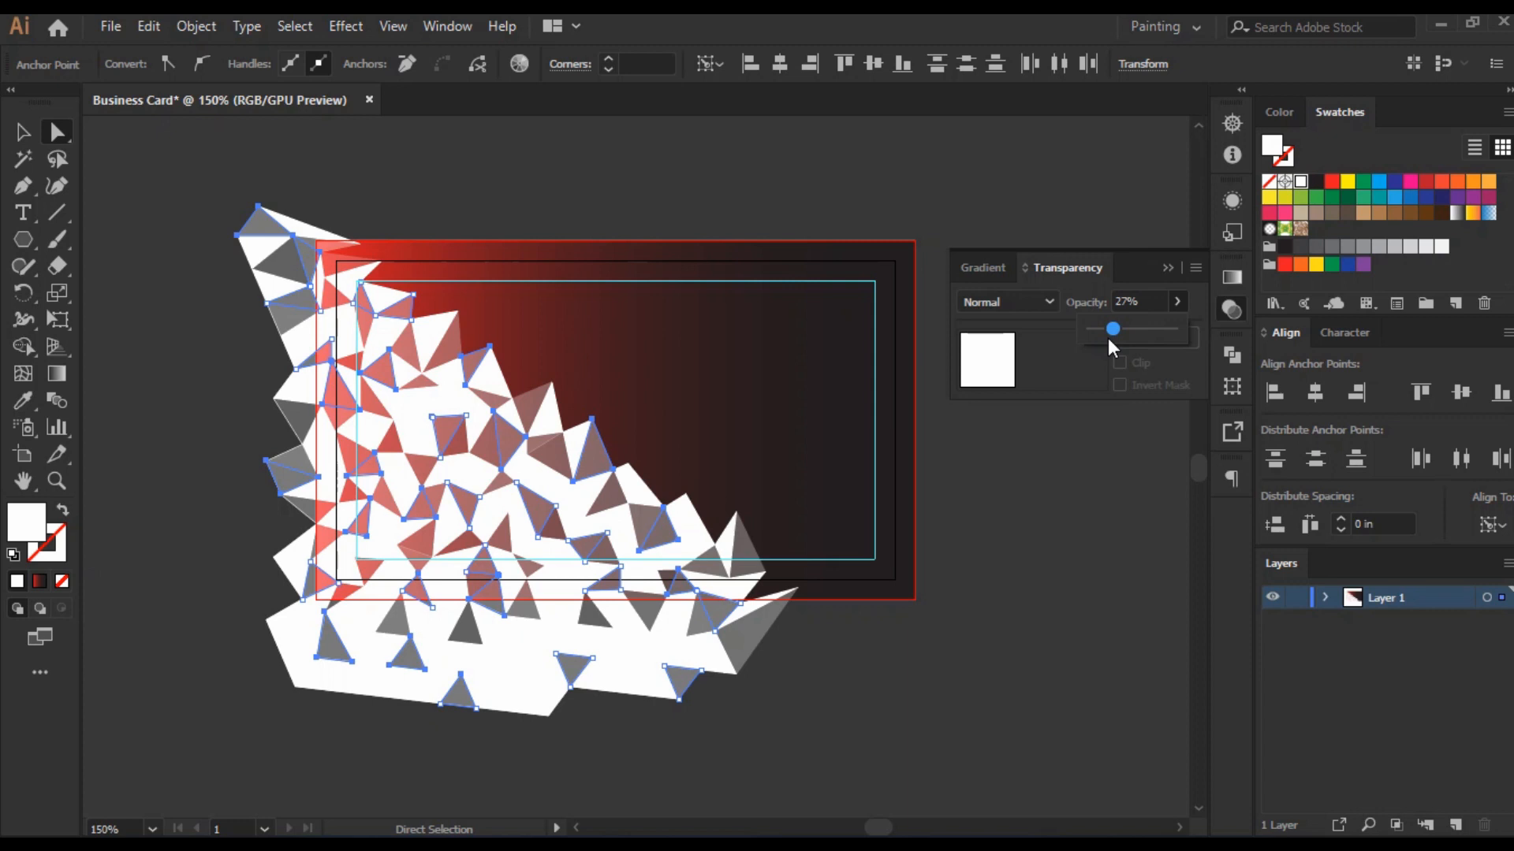
drag(1111, 347, 1108, 347)
click(1137, 303)
text(38)
key(Return)
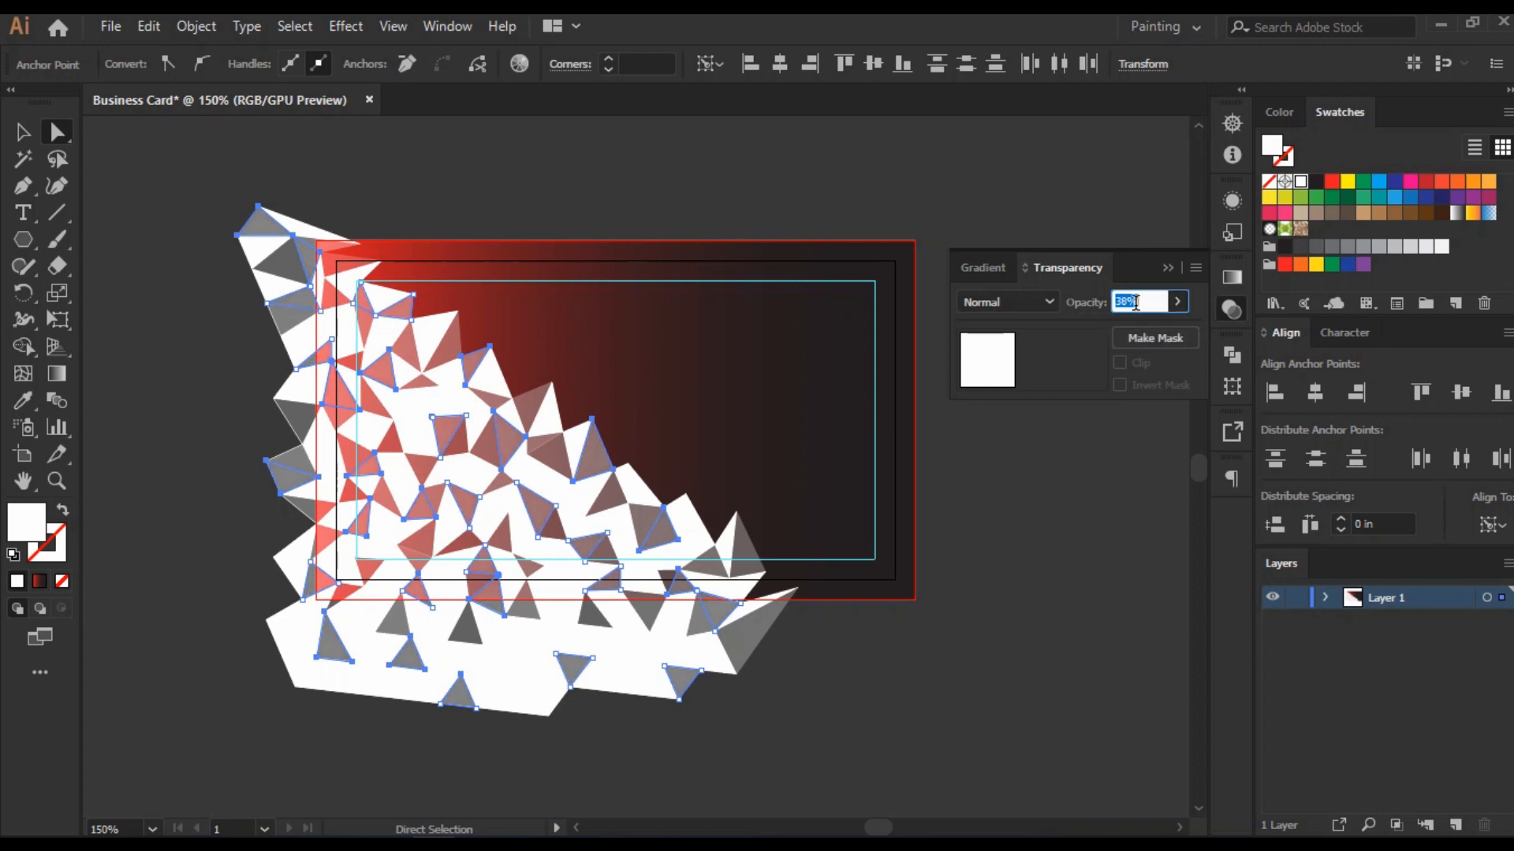
click(1166, 271)
ctrl+click(1148, 274)
Step: Select about two dozen more white triangles throughout the mesh, set their opacity to 61% and group them
click(406, 409)
shift+click(484, 473)
shift+click(532, 552)
shift+click(575, 580)
shift+click(564, 600)
shift+click(426, 623)
shift+click(383, 576)
shift+click(384, 539)
shift+click(329, 451)
shift+click(298, 388)
shift+click(313, 337)
shift+click(343, 287)
shift+click(304, 225)
shift+click(547, 411)
shift+click(574, 503)
shift+click(621, 526)
shift+click(641, 574)
shift+click(713, 587)
shift+click(667, 642)
shift+click(611, 642)
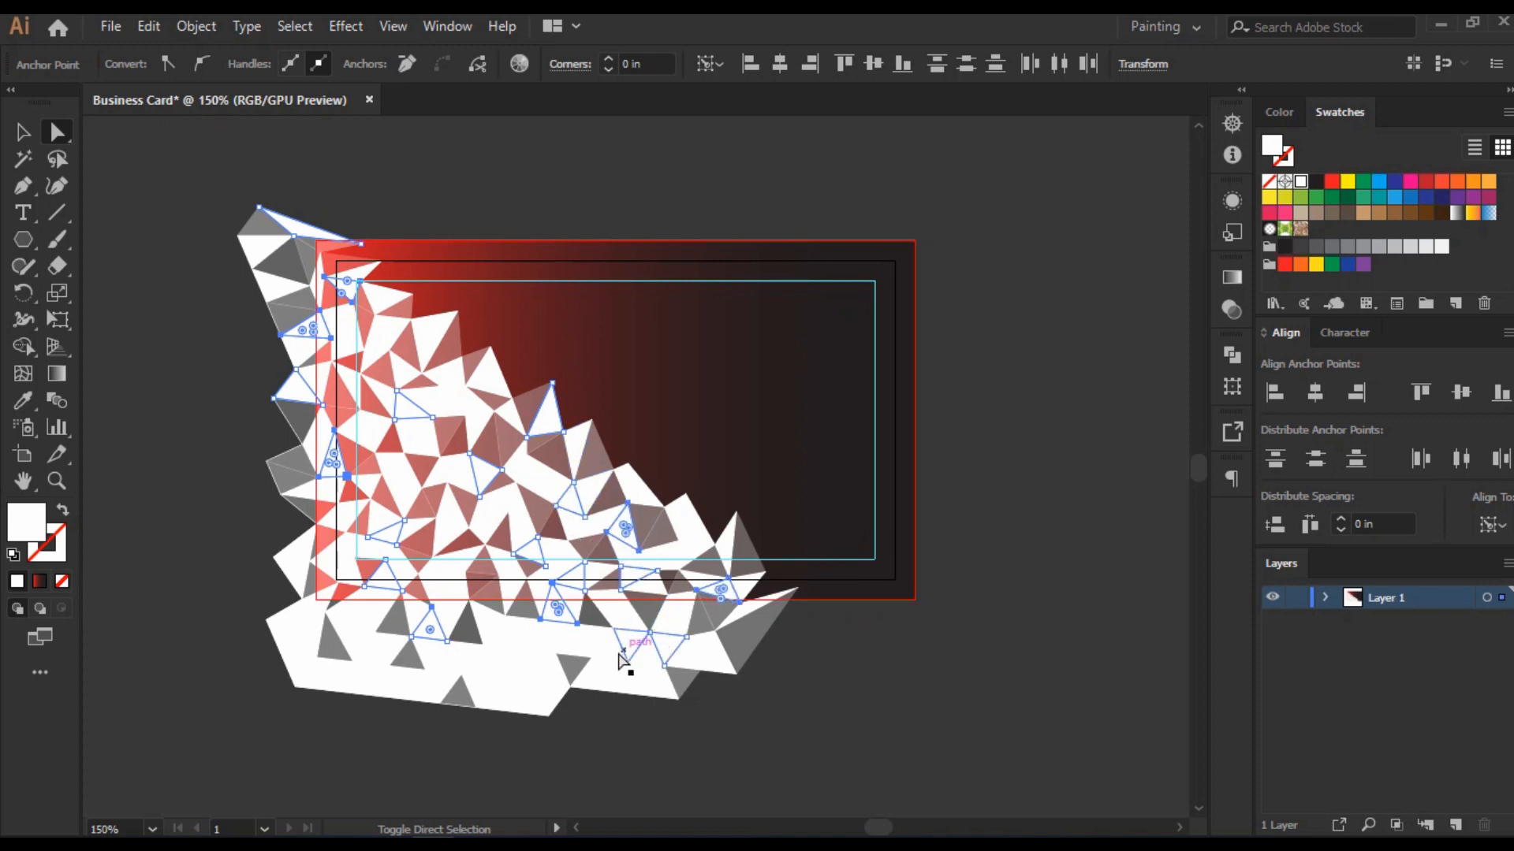
shift+click(509, 668)
shift+click(465, 661)
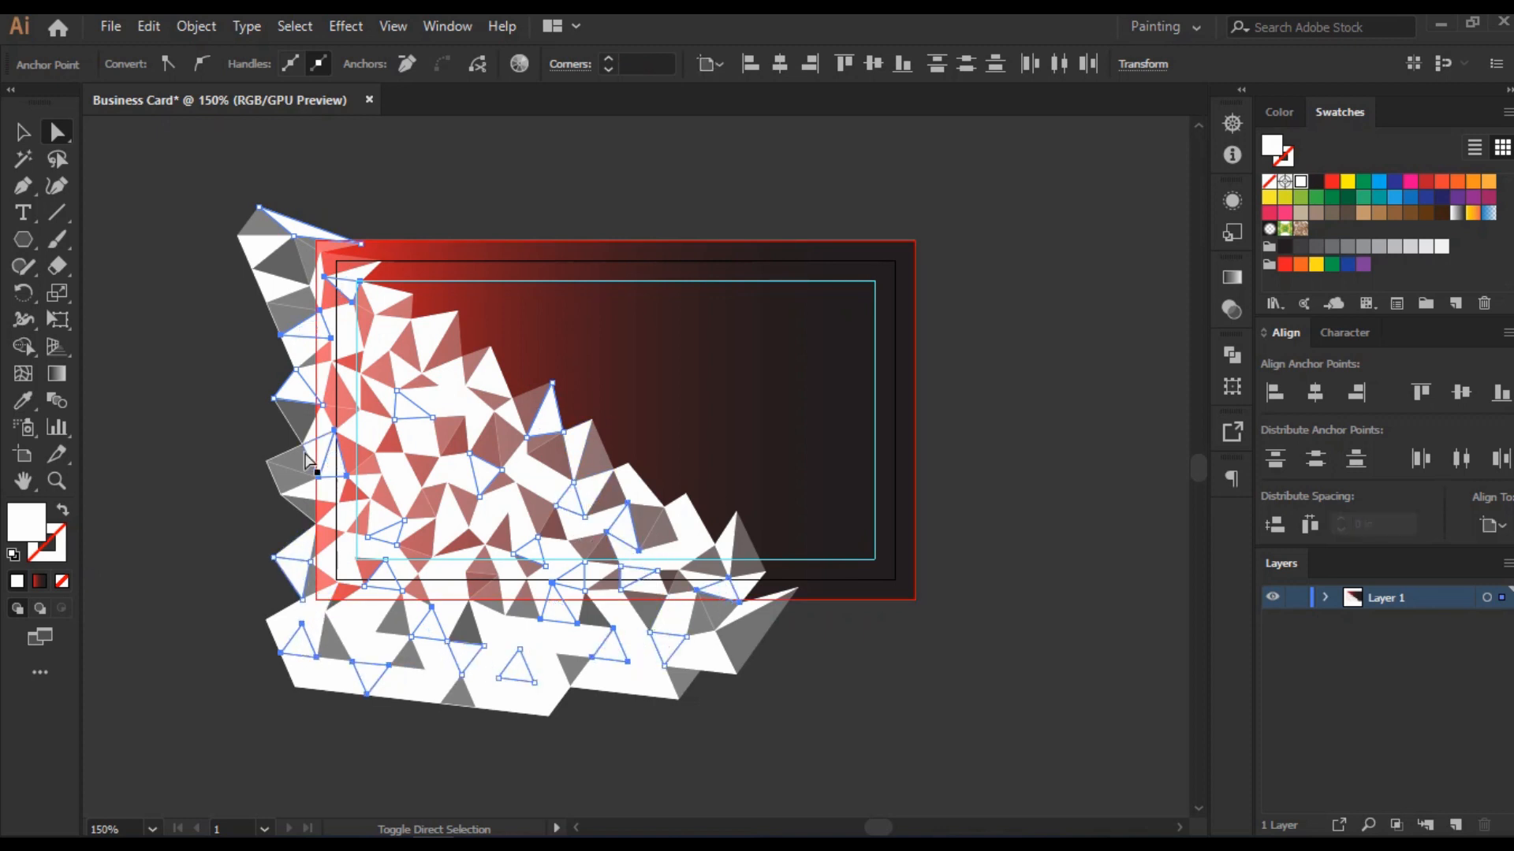
shift+click(277, 322)
click(1232, 309)
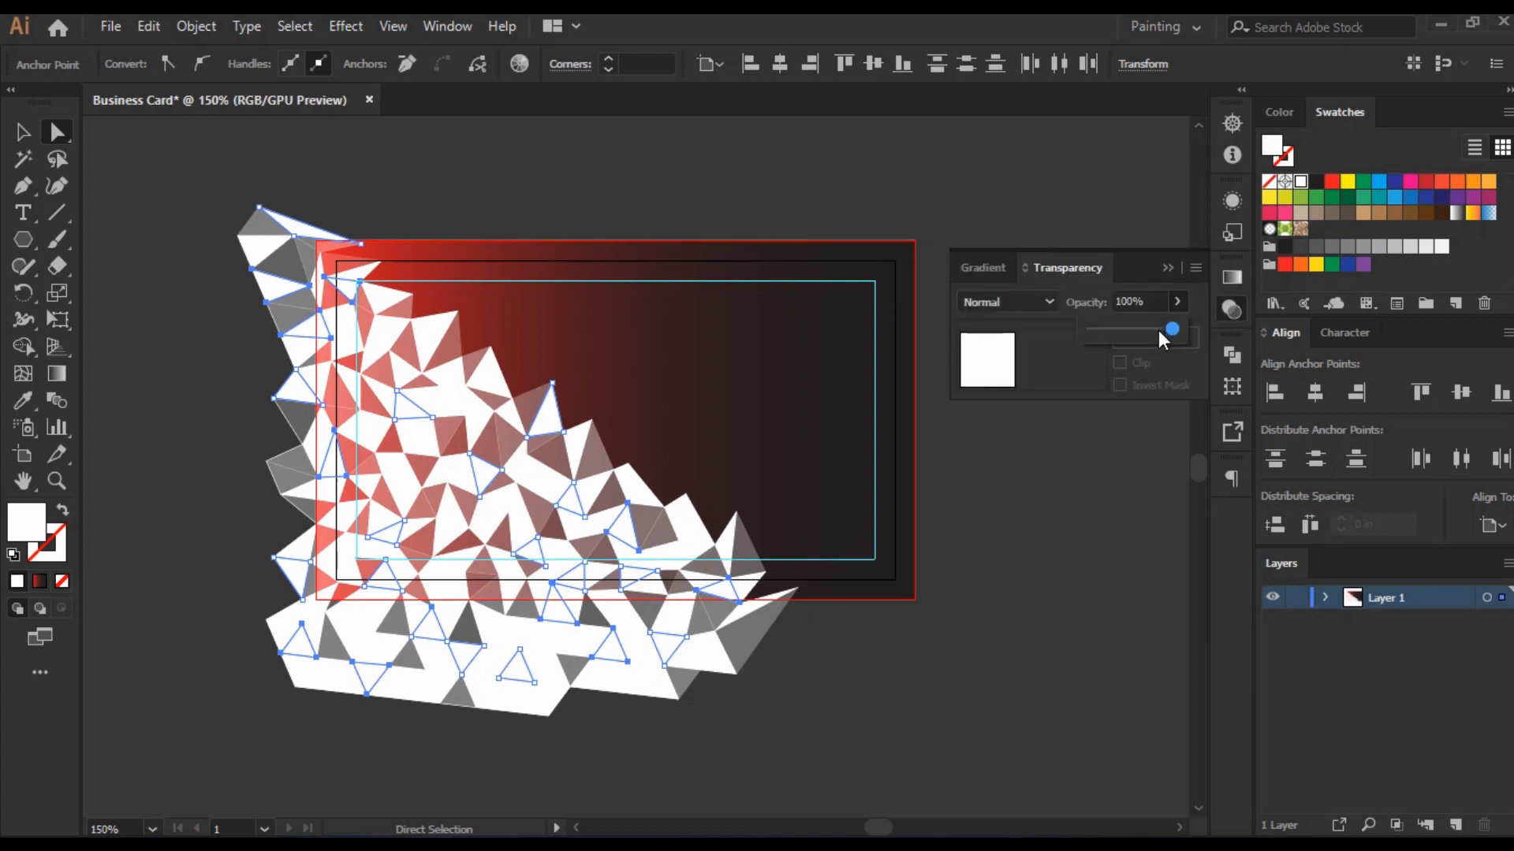
drag(1131, 331, 1141, 325)
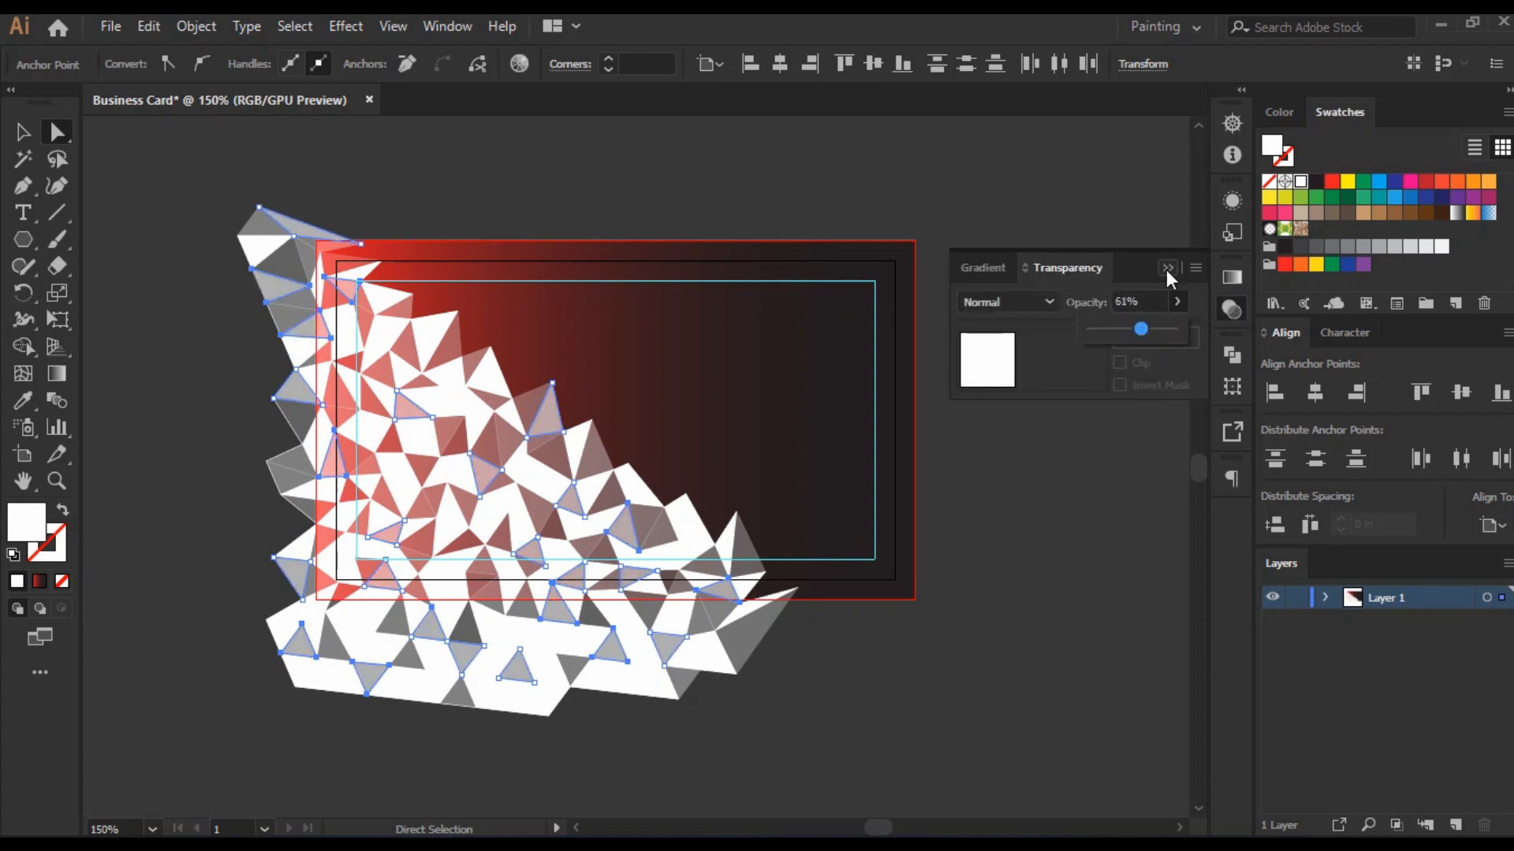
right_click(509, 372)
click(544, 511)
key(ctrl+shift+a)
Step: Select another twenty or so fully white triangles between the faded ones, set their opacity to 60% and group them
click(446, 404)
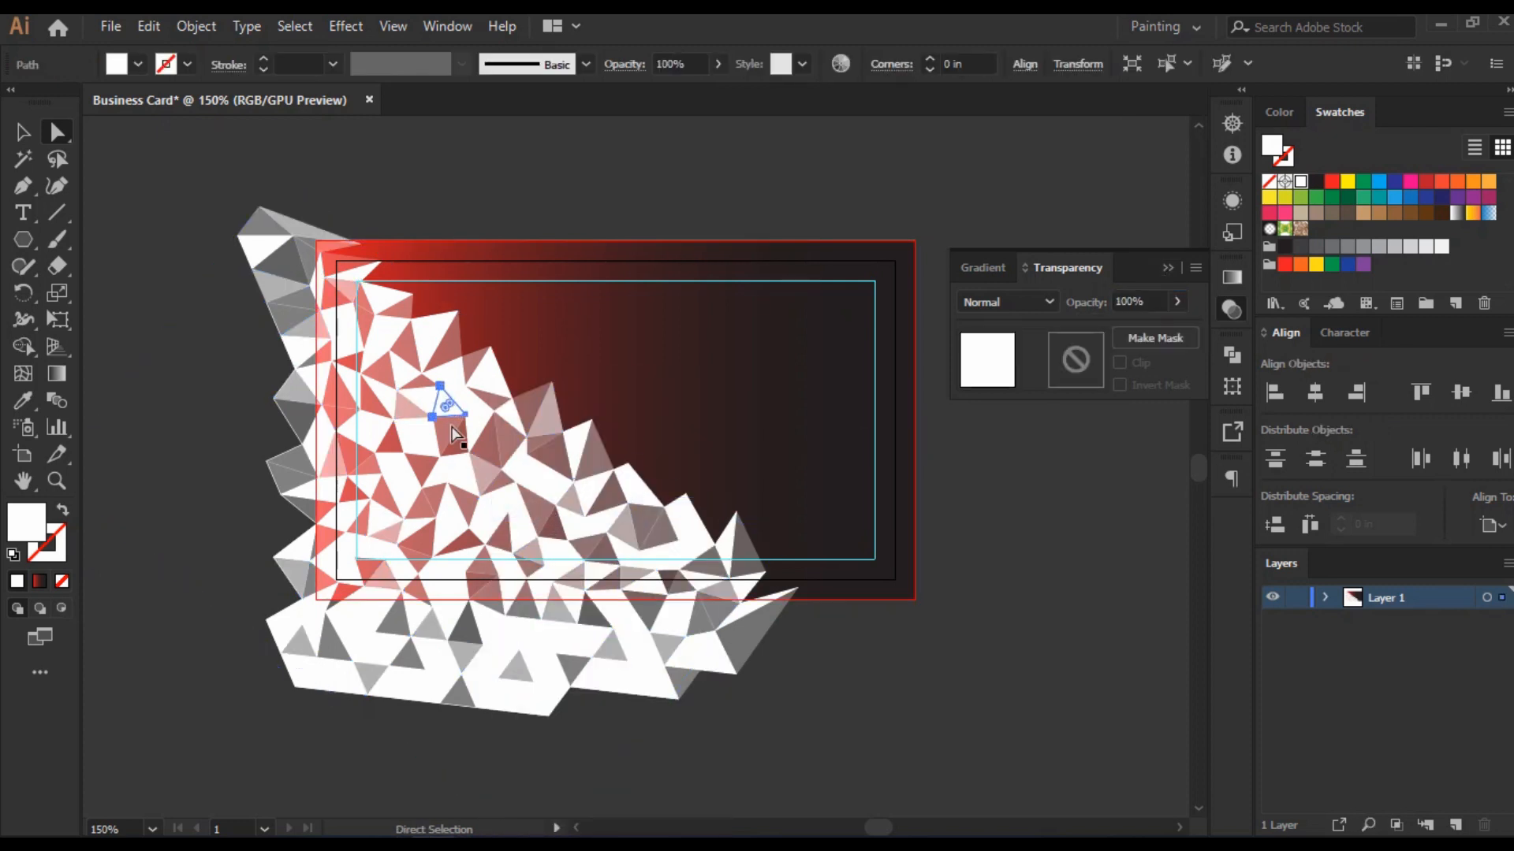
shift+click(403, 473)
shift+click(437, 583)
shift+click(564, 556)
shift+click(587, 530)
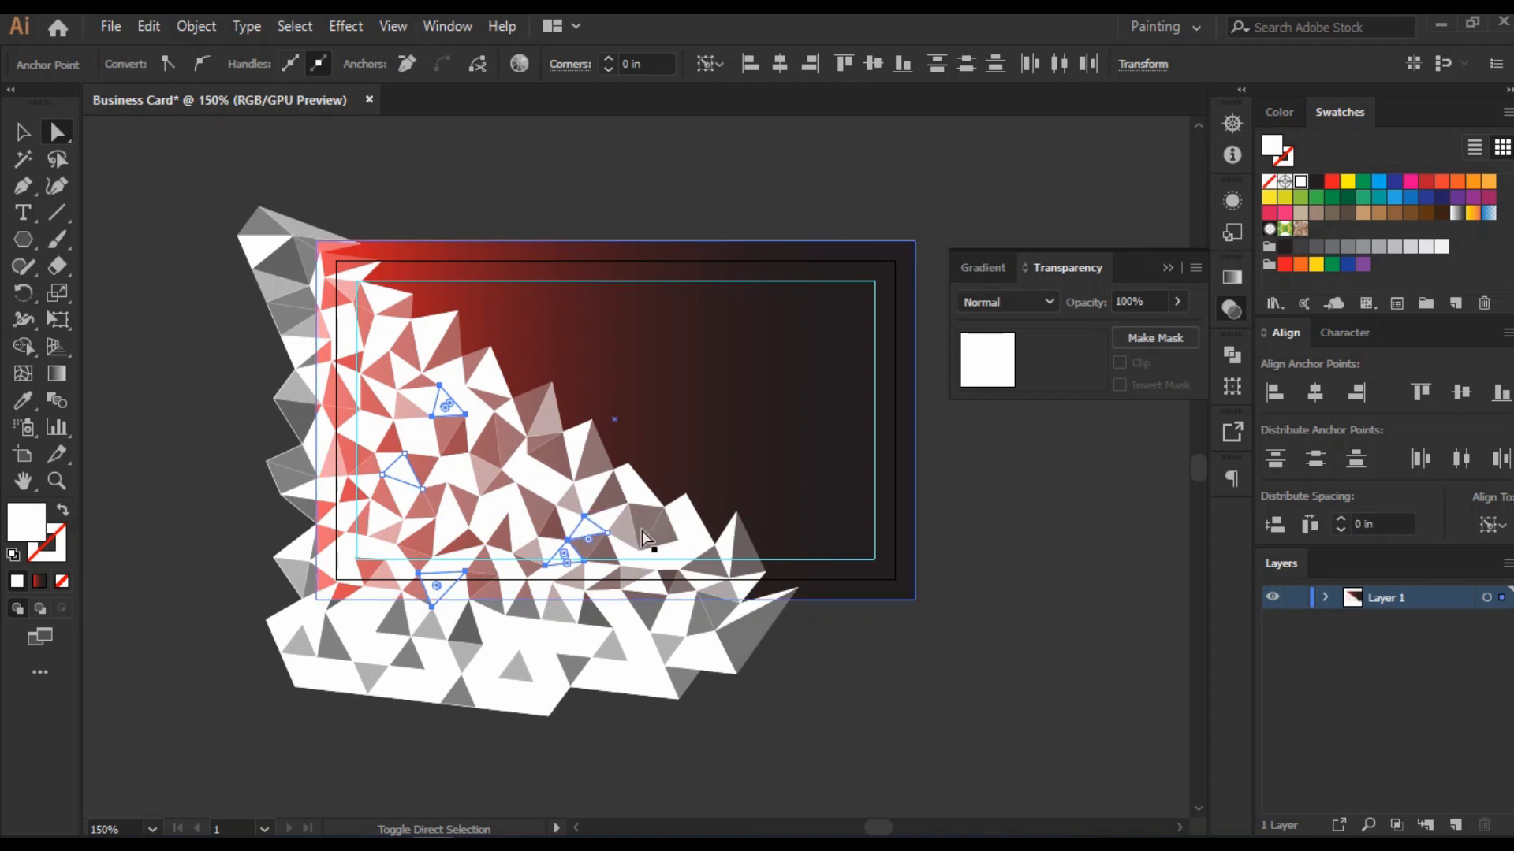
shift+click(637, 564)
shift+click(630, 642)
shift+click(553, 675)
shift+click(481, 666)
shift+click(349, 635)
shift+click(334, 568)
shift+click(322, 451)
shift+click(317, 382)
shift+click(387, 298)
shift+click(258, 249)
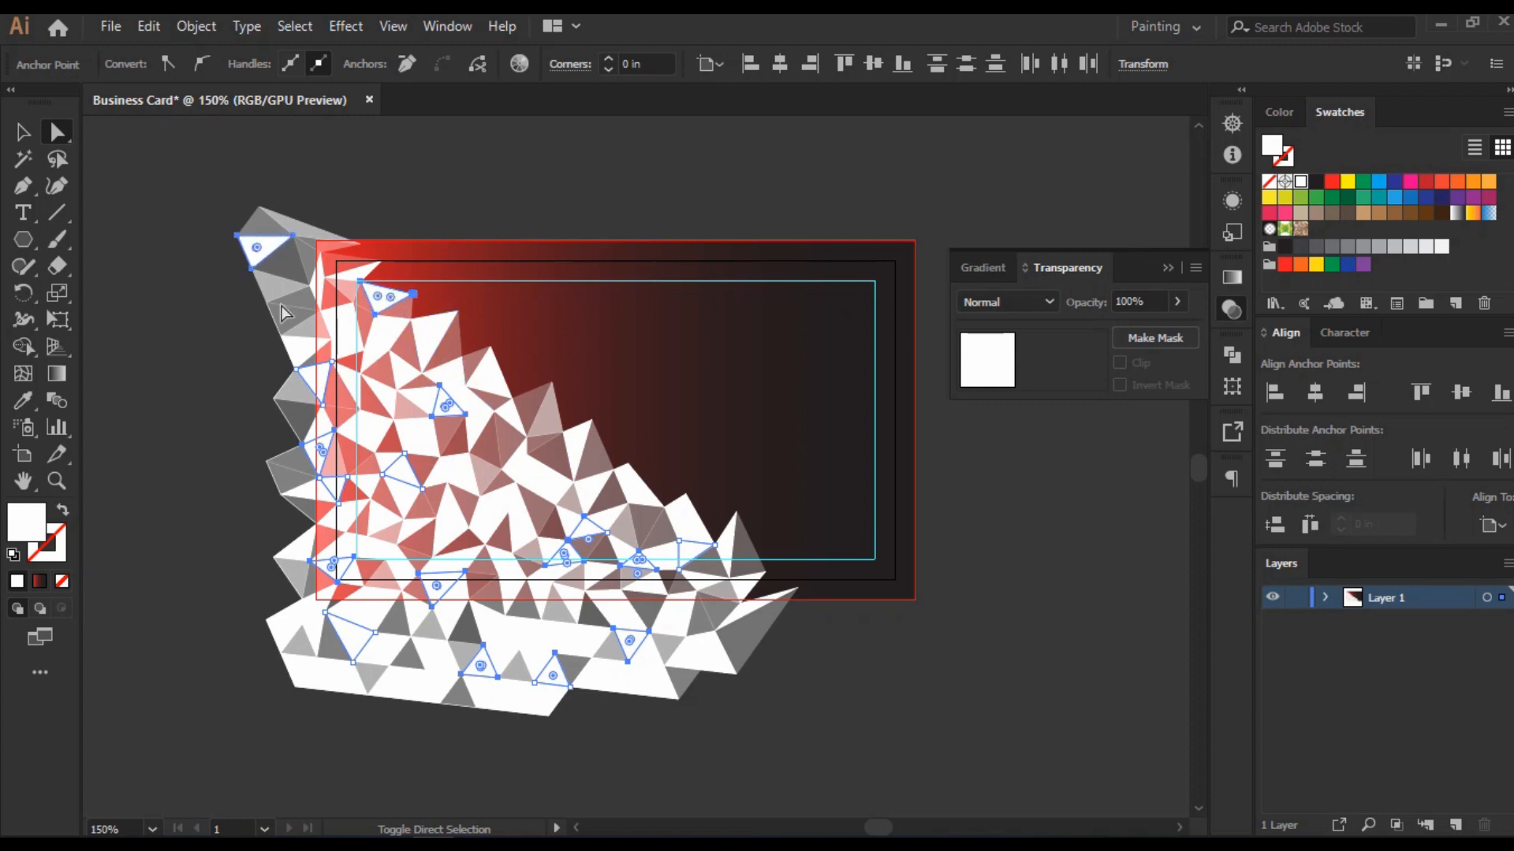
shift+click(377, 338)
shift+click(466, 478)
shift+click(544, 488)
shift+click(662, 685)
shift+click(538, 640)
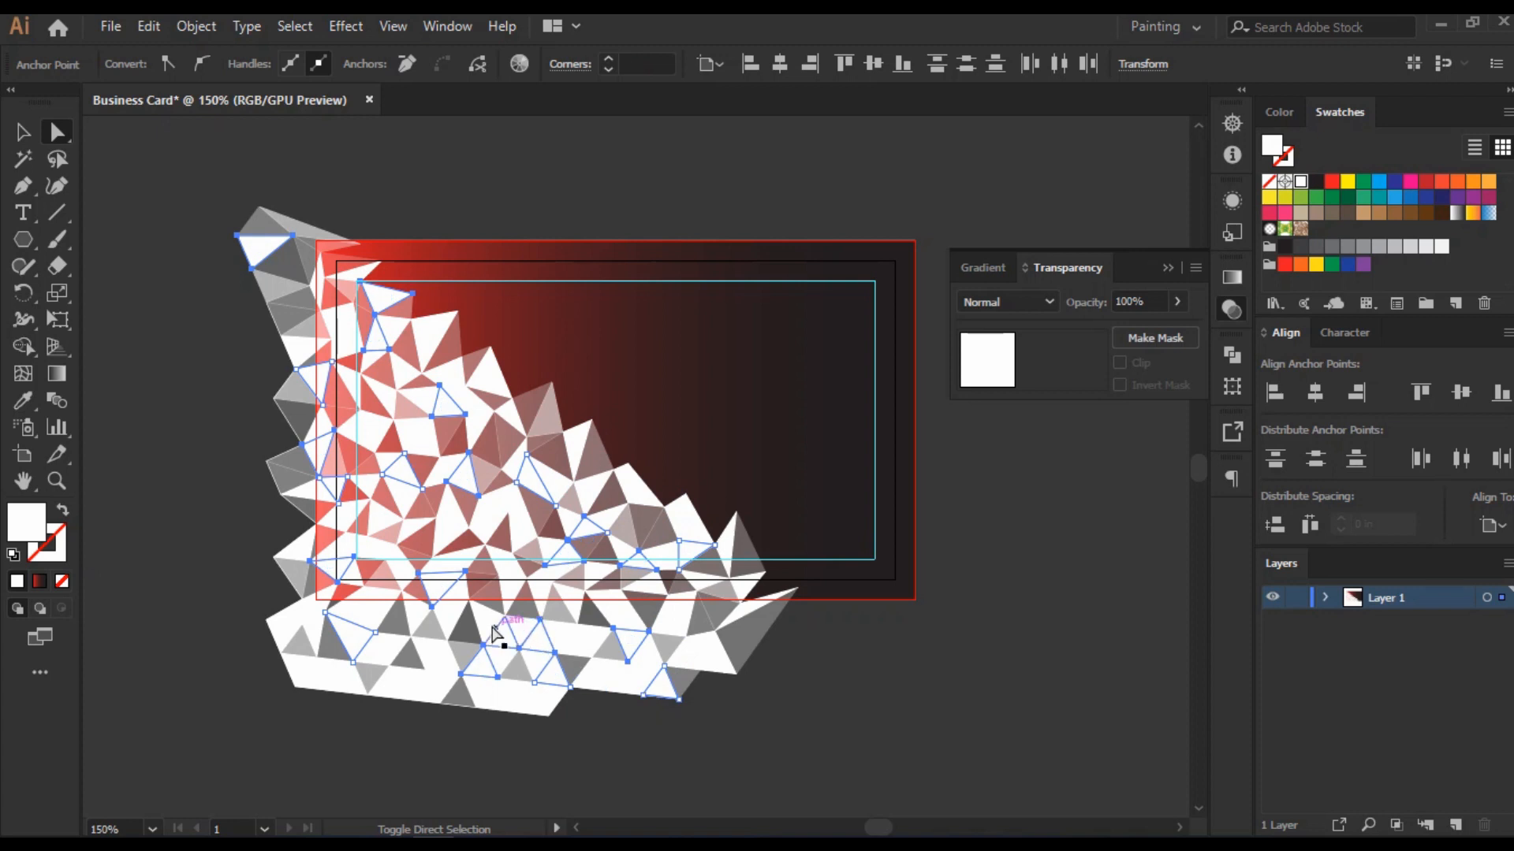
shift+click(405, 676)
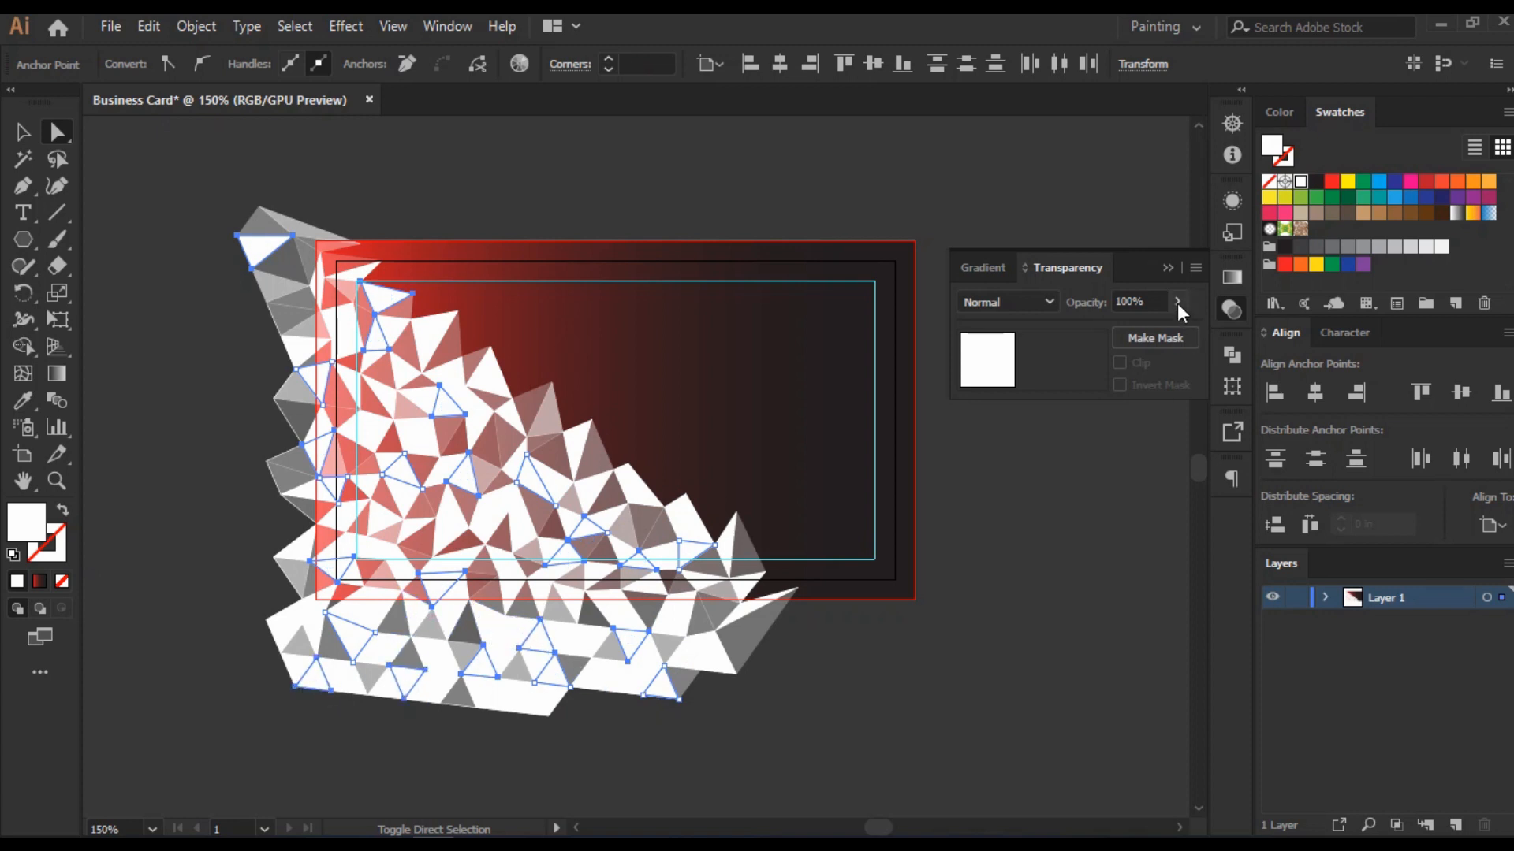
drag(1144, 329, 1140, 331)
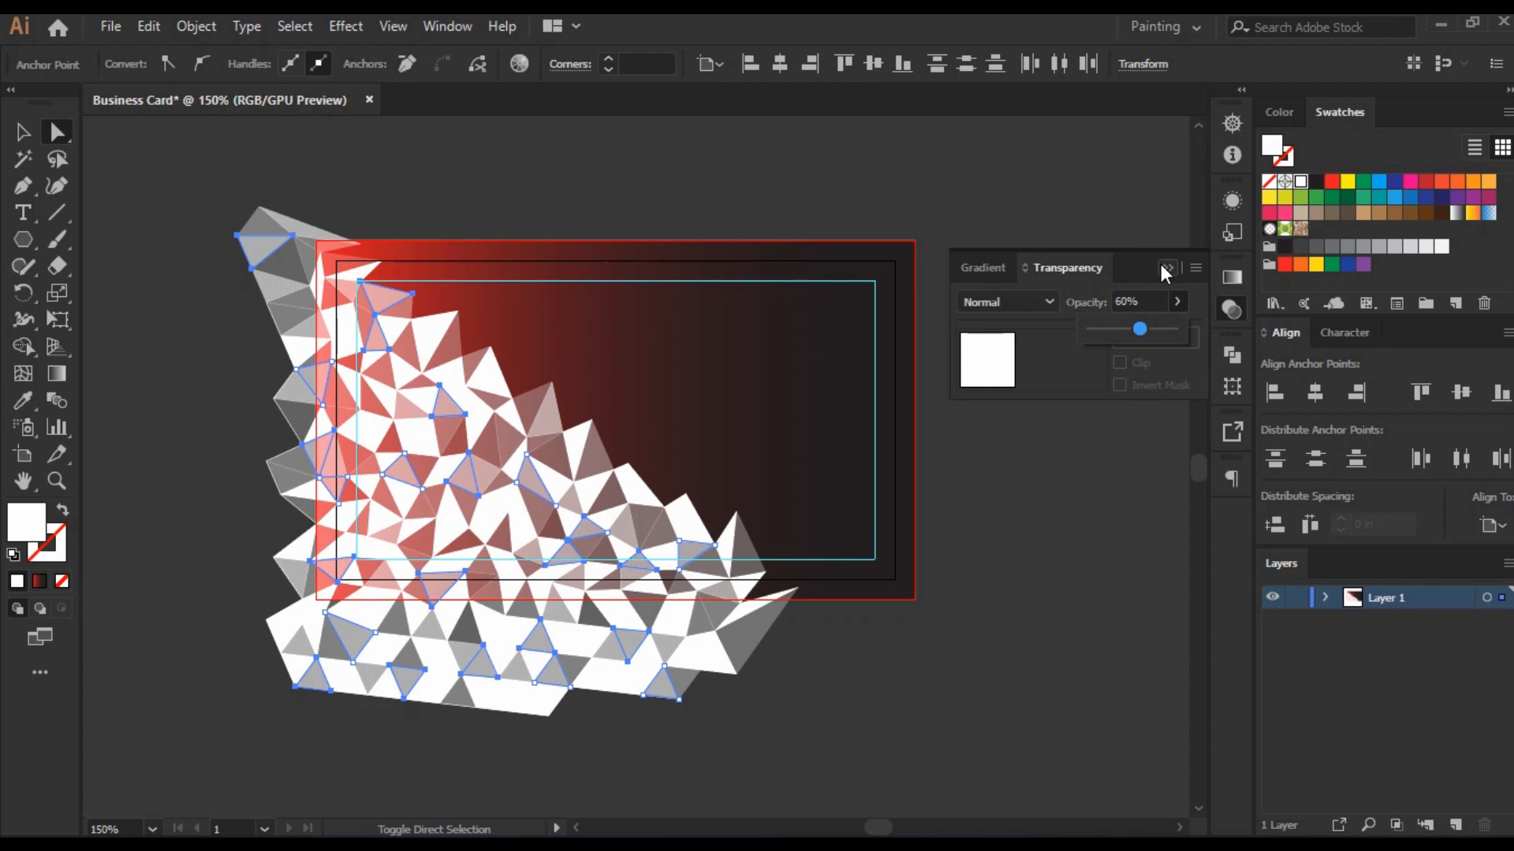
right_click(450, 489)
click(520, 505)
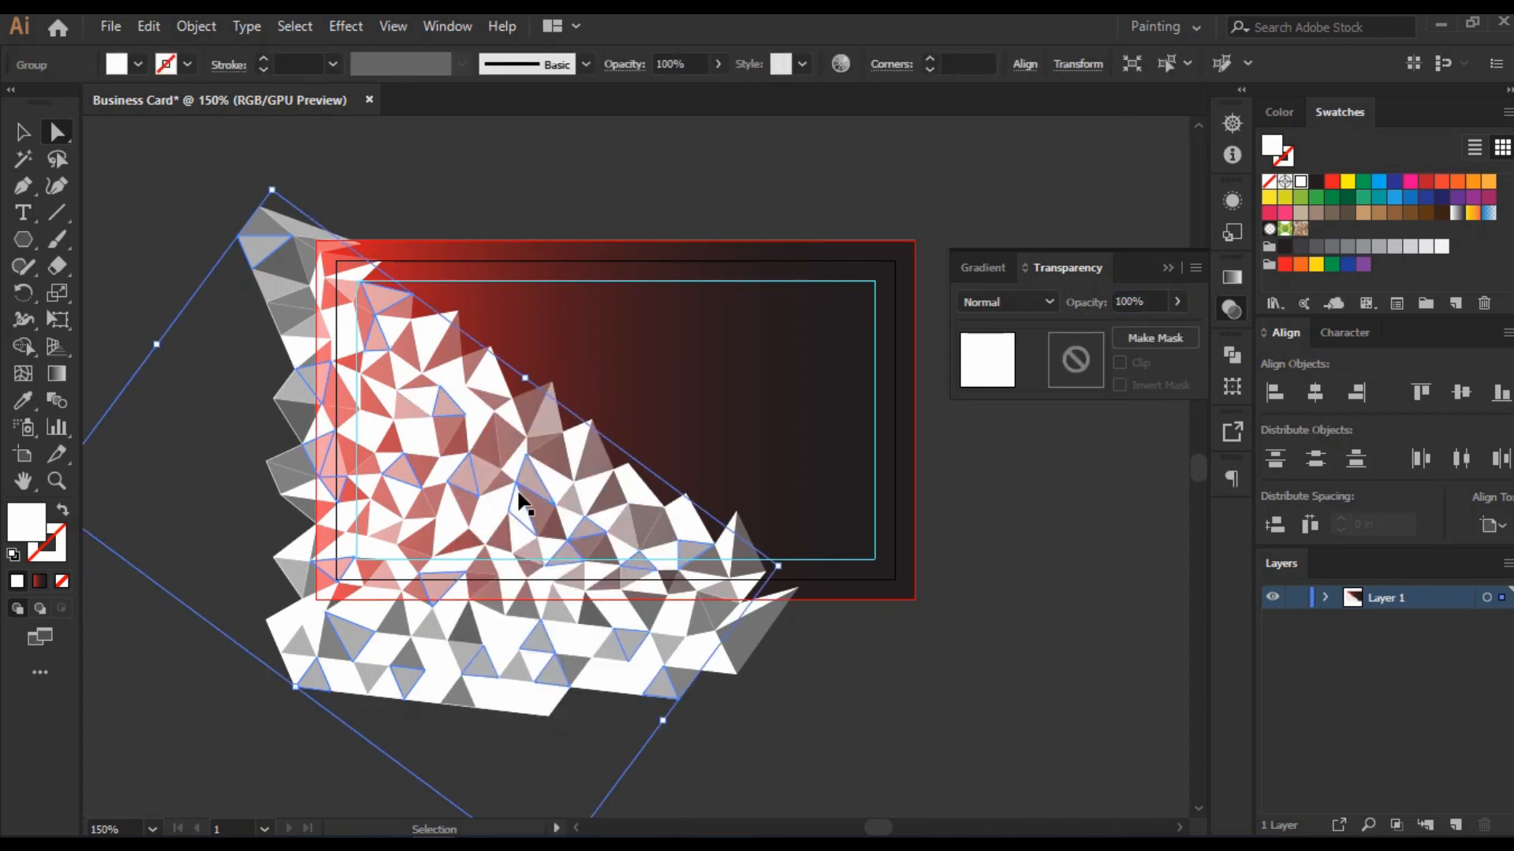
Step: Lock the current group, select about two dozen more fully white triangles across the mesh and set their opacity to 51%
key(ctrl+2)
click(474, 404)
shift+click(418, 441)
shift+click(381, 518)
shift+click(485, 511)
shift+click(606, 516)
shift+click(672, 560)
shift+click(648, 585)
shift+click(569, 599)
shift+click(576, 643)
shift+click(503, 629)
shift+click(353, 611)
shift+click(312, 611)
shift+click(312, 492)
shift+click(316, 428)
shift+click(305, 349)
shift+click(315, 272)
shift+click(358, 434)
shift+click(550, 550)
shift+click(513, 569)
shift+click(628, 615)
shift+click(717, 656)
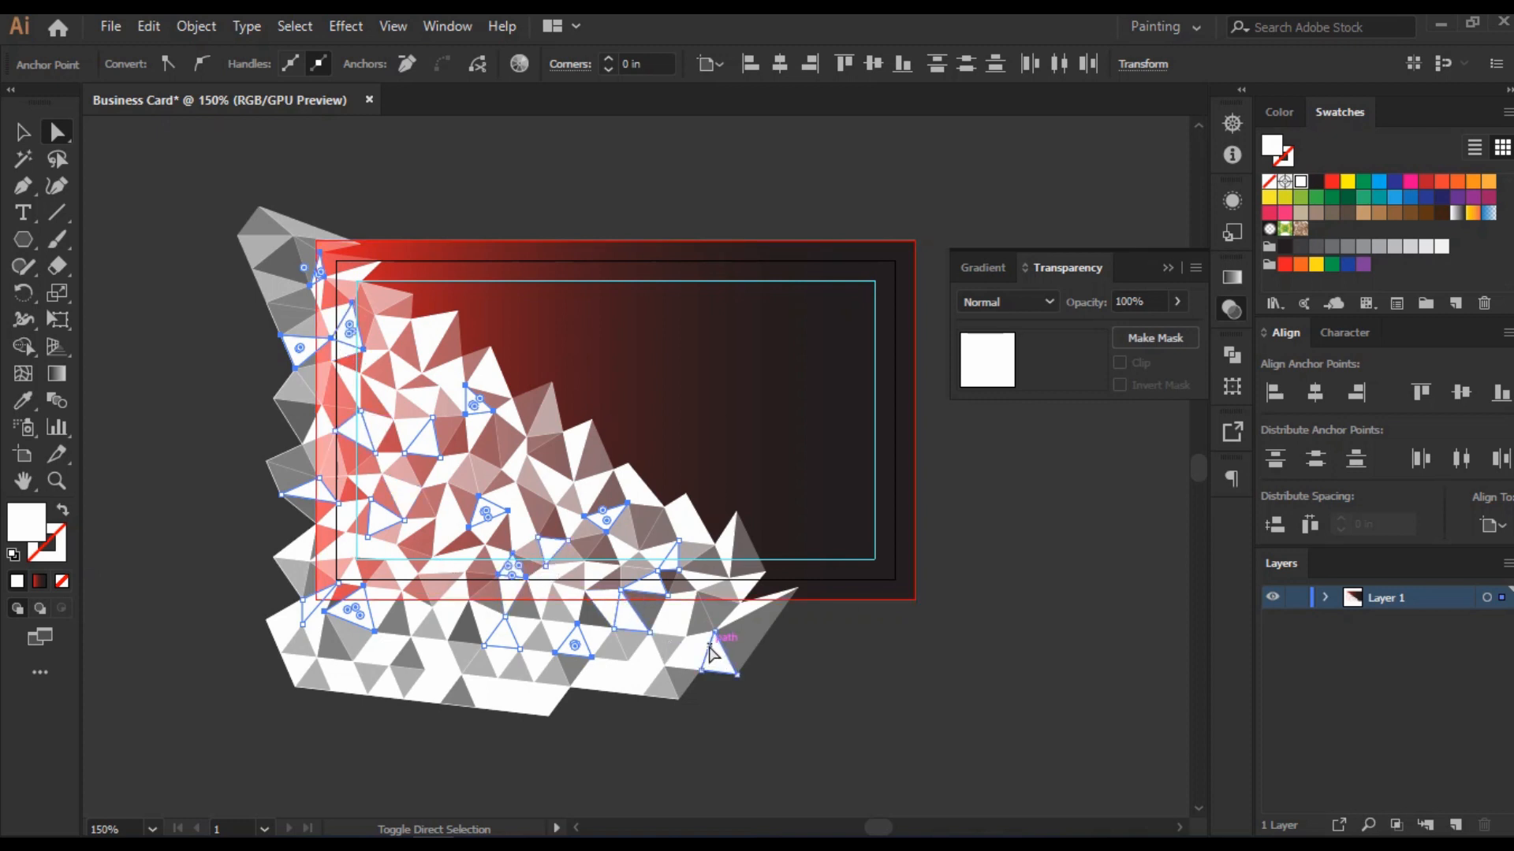
shift+click(607, 670)
shift+click(530, 701)
shift+click(426, 690)
shift+click(445, 660)
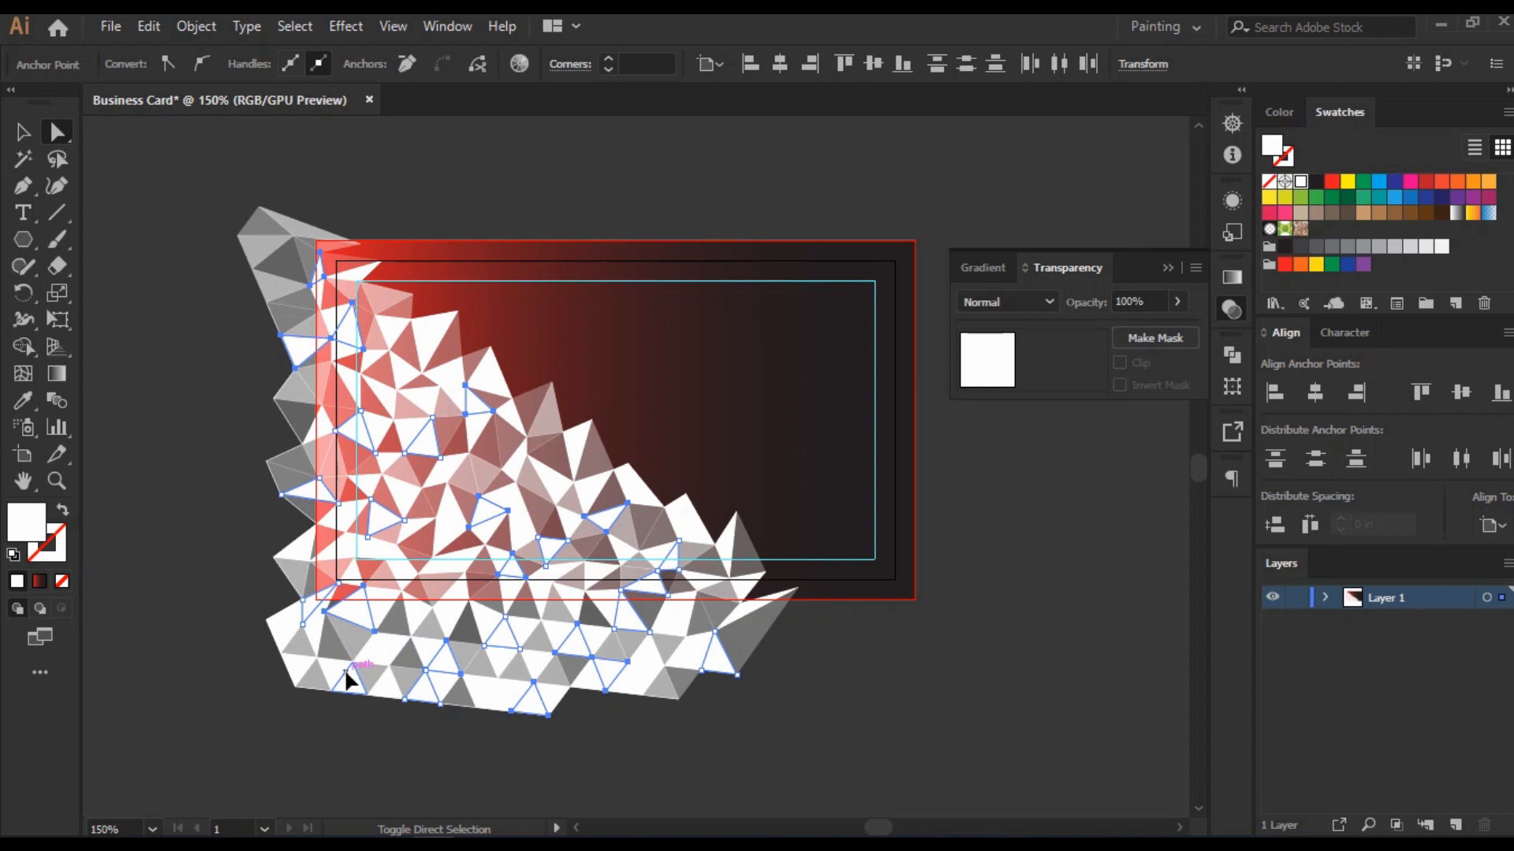
drag(1139, 333, 1128, 339)
click(1145, 303)
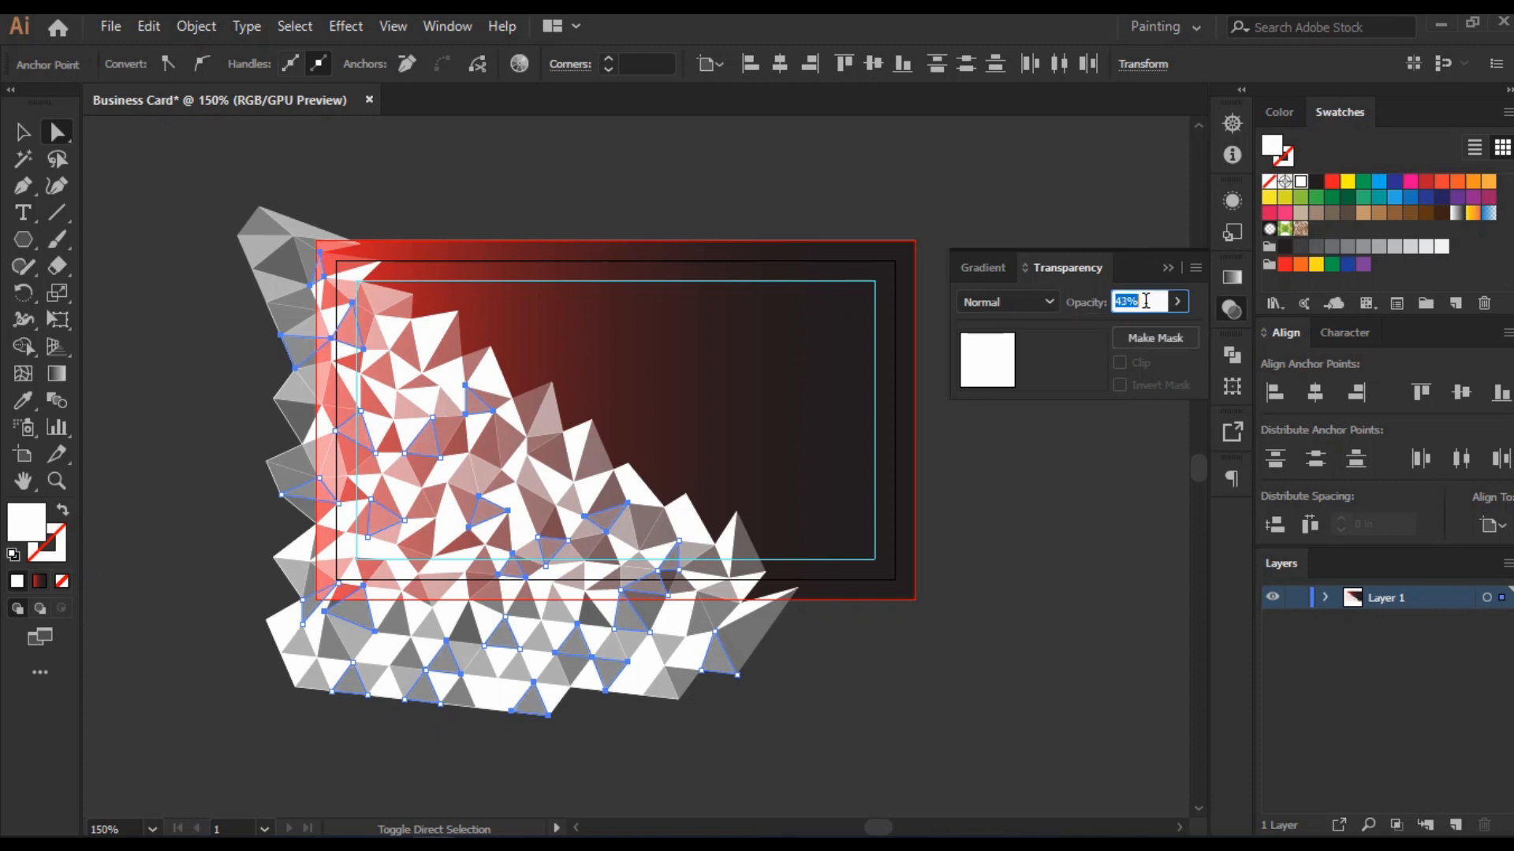
scroll(1141, 302, up, 8)
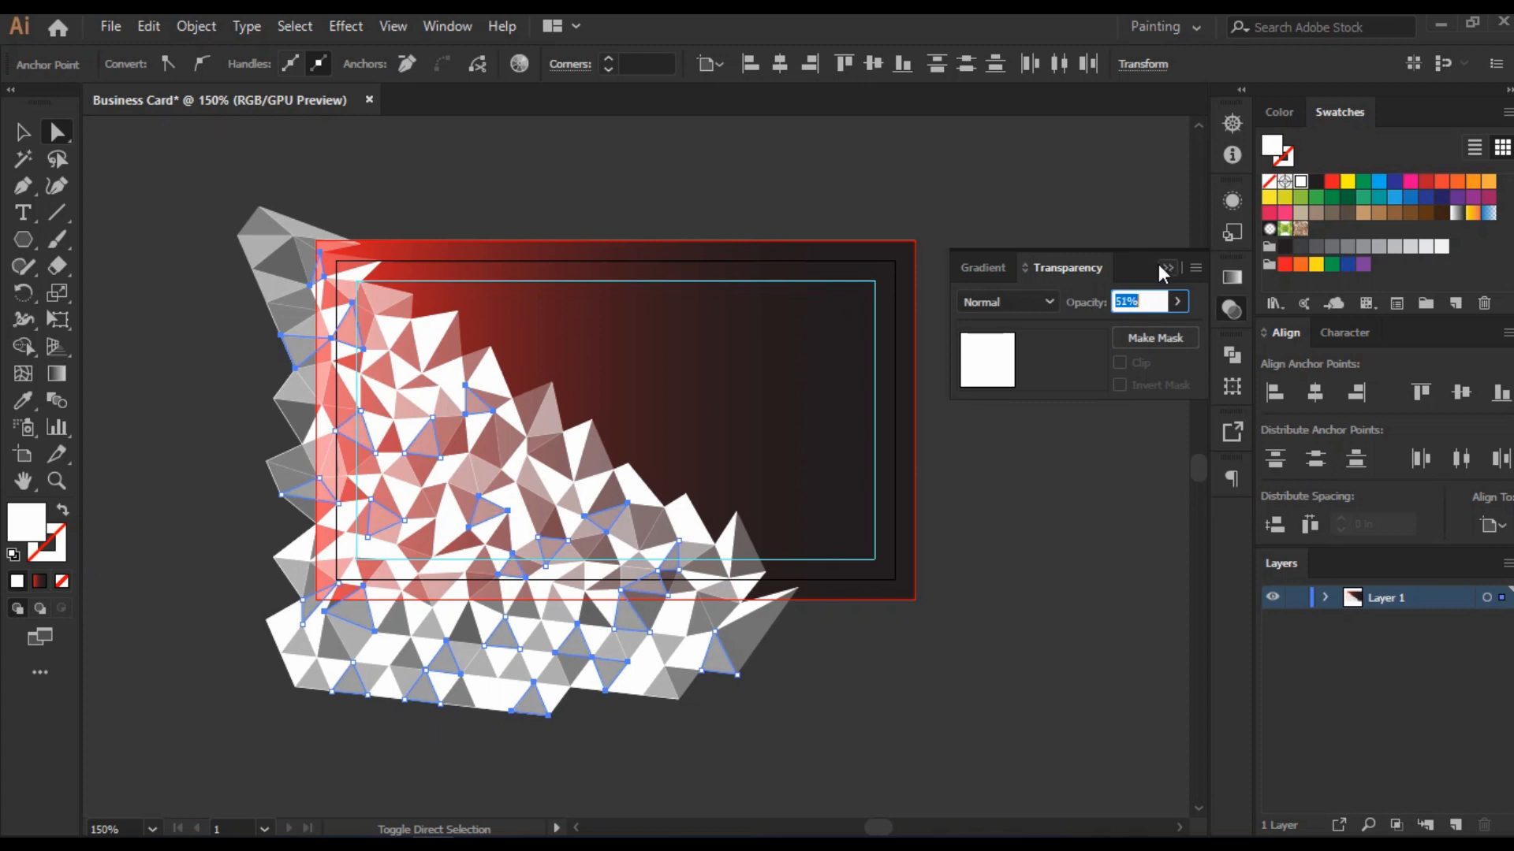
Step: Group the selected 51% triangles and lock the group
right_click(431, 440)
click(490, 510)
click(196, 26)
mouse_move(380, 171)
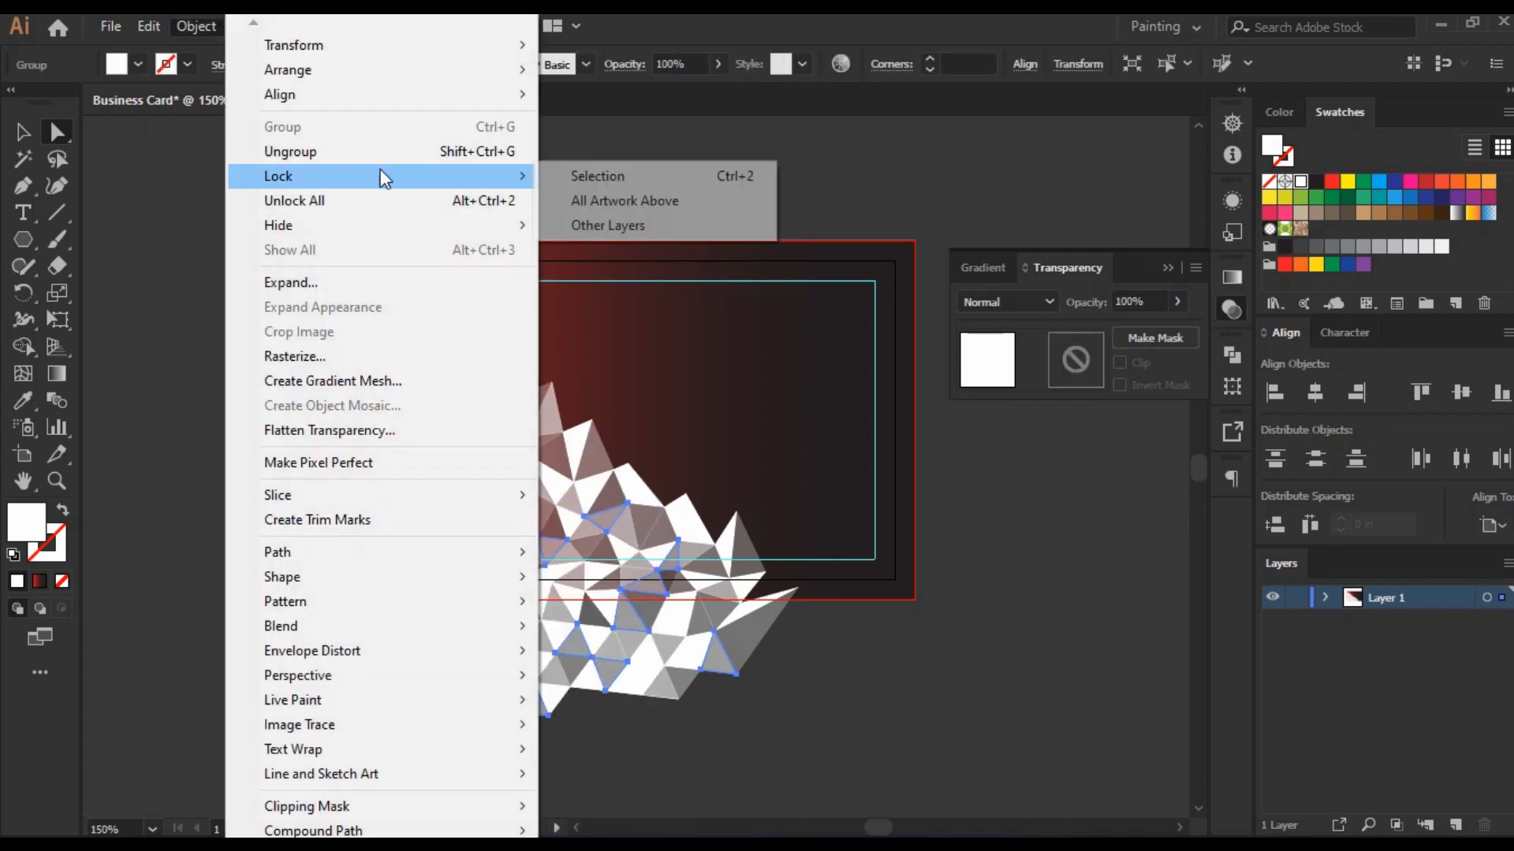
click(598, 176)
Step: Select just over twenty white triangles across the mesh, including some along the diagonal edge, and set their opacity to 68%
click(577, 443)
shift+click(519, 507)
shift+click(460, 556)
shift+click(370, 552)
shift+click(353, 514)
shift+click(376, 427)
shift+click(403, 385)
shift+click(407, 342)
shift+click(348, 383)
shift+click(604, 603)
shift+click(538, 663)
shift+click(489, 622)
shift+click(428, 649)
shift+click(381, 605)
shift+click(315, 632)
shift+click(298, 664)
shift+click(495, 697)
shift+click(683, 654)
shift+click(752, 608)
shift+click(686, 520)
shift+click(643, 495)
shift+click(516, 426)
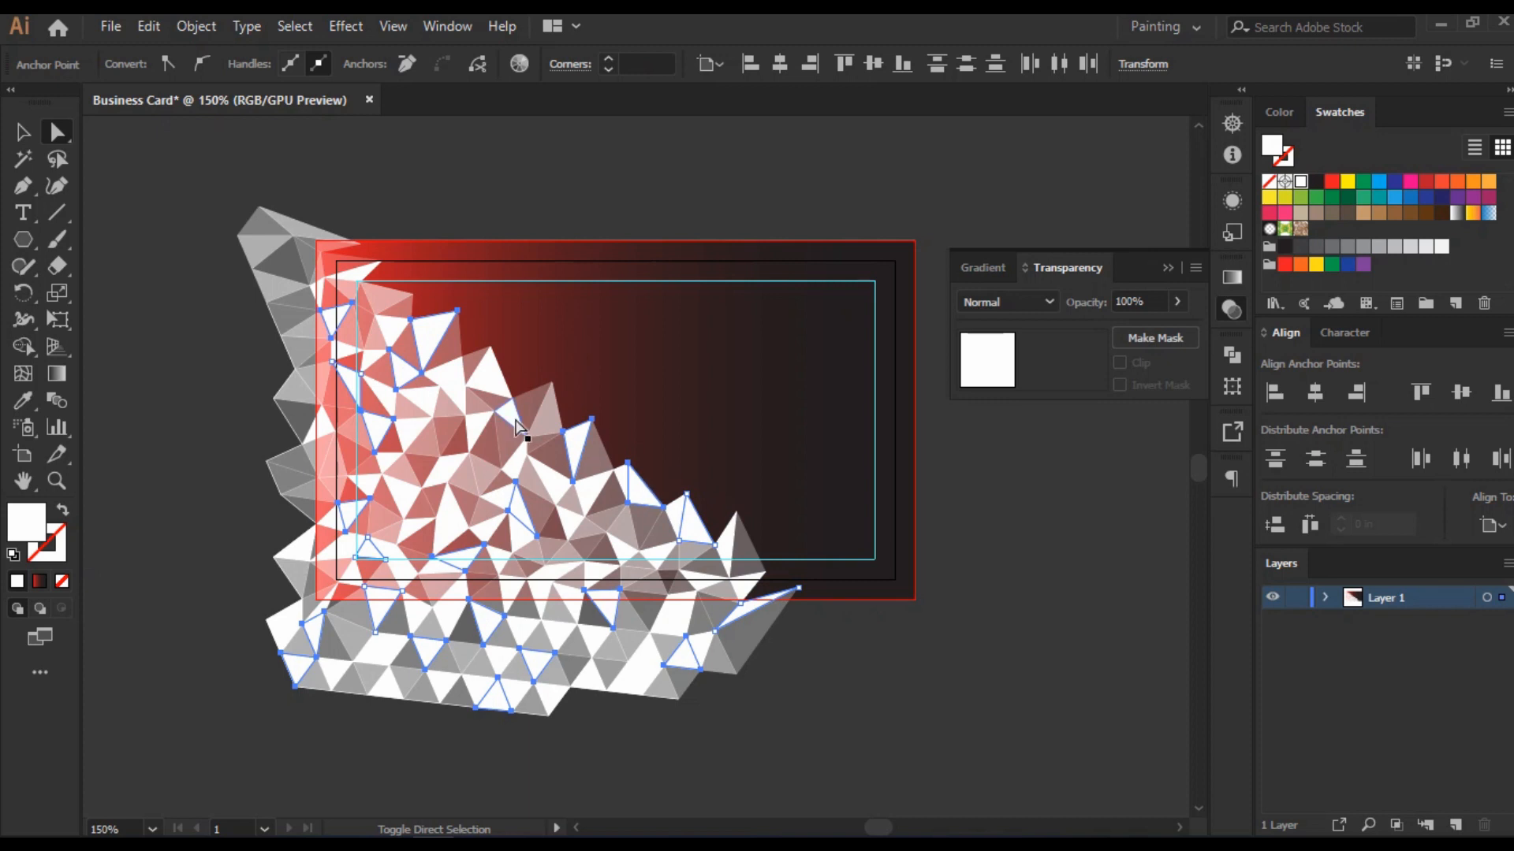
click(1176, 304)
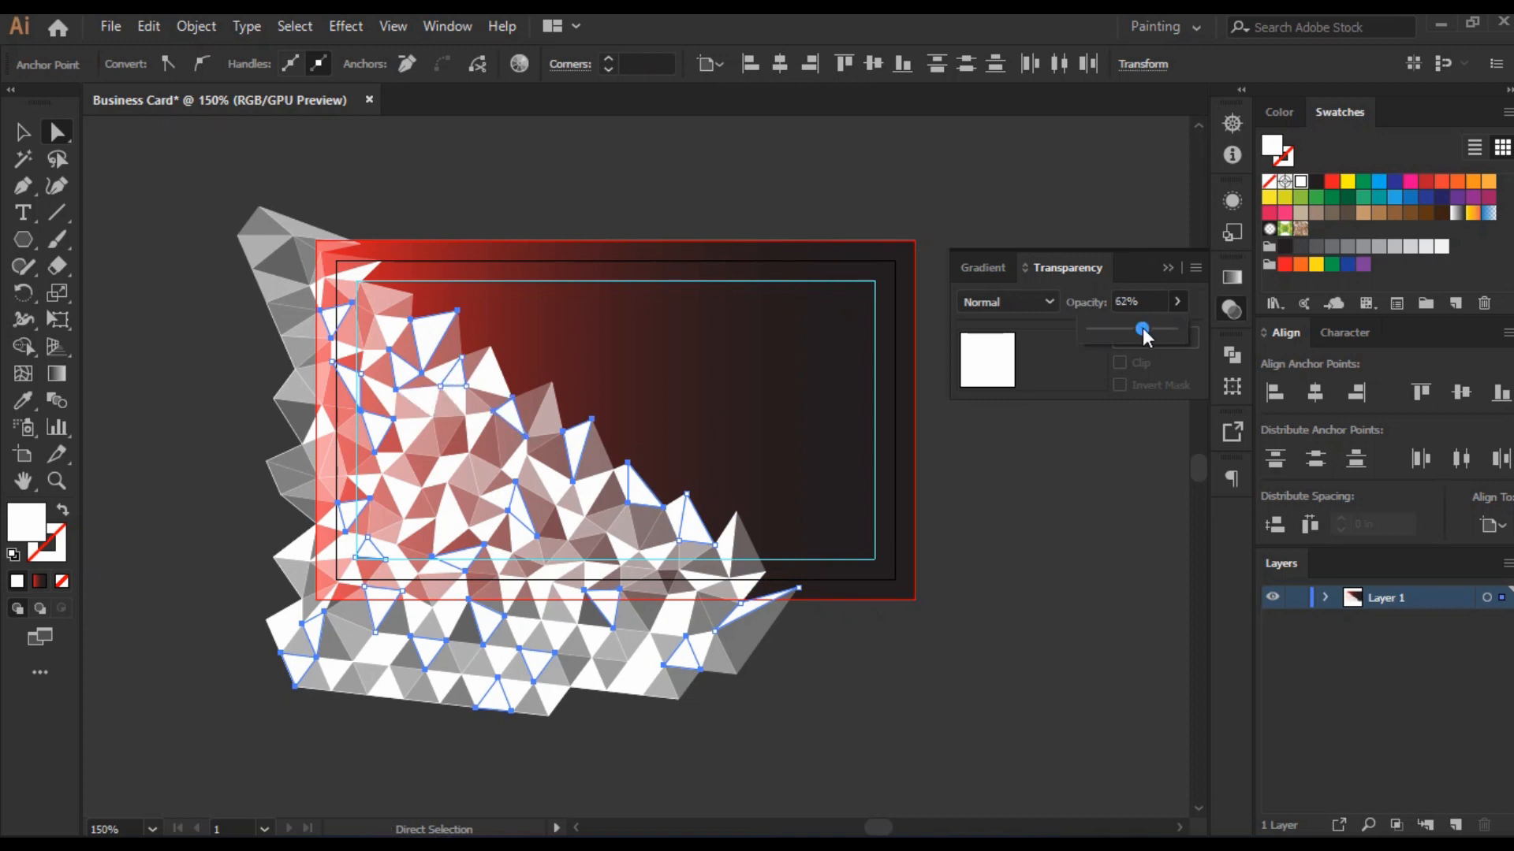
drag(1142, 328, 1147, 328)
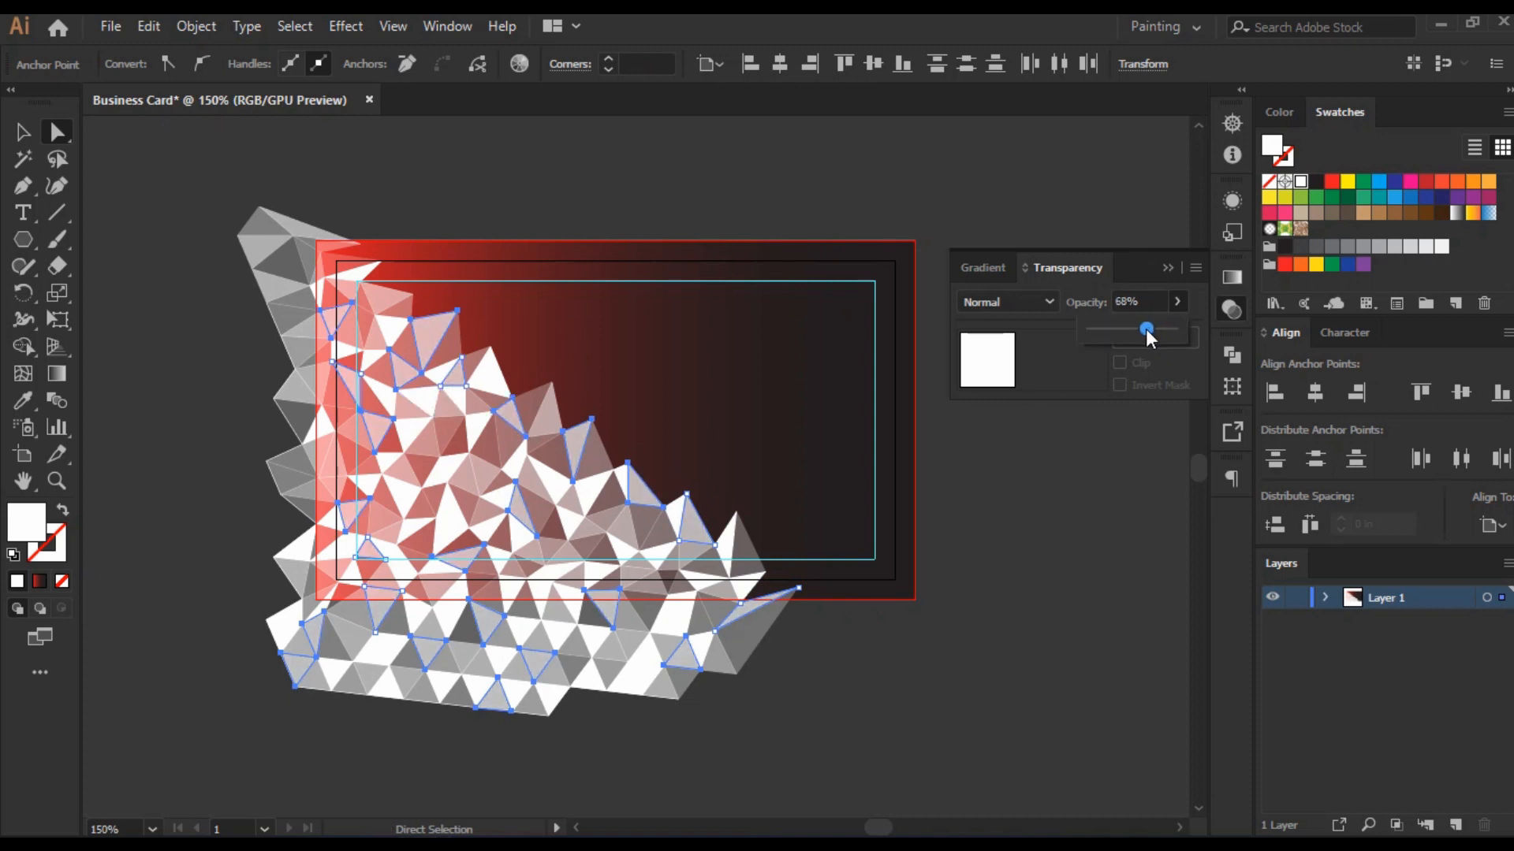
Step: Group the selected 68% triangles and lock the group
right_click(511, 410)
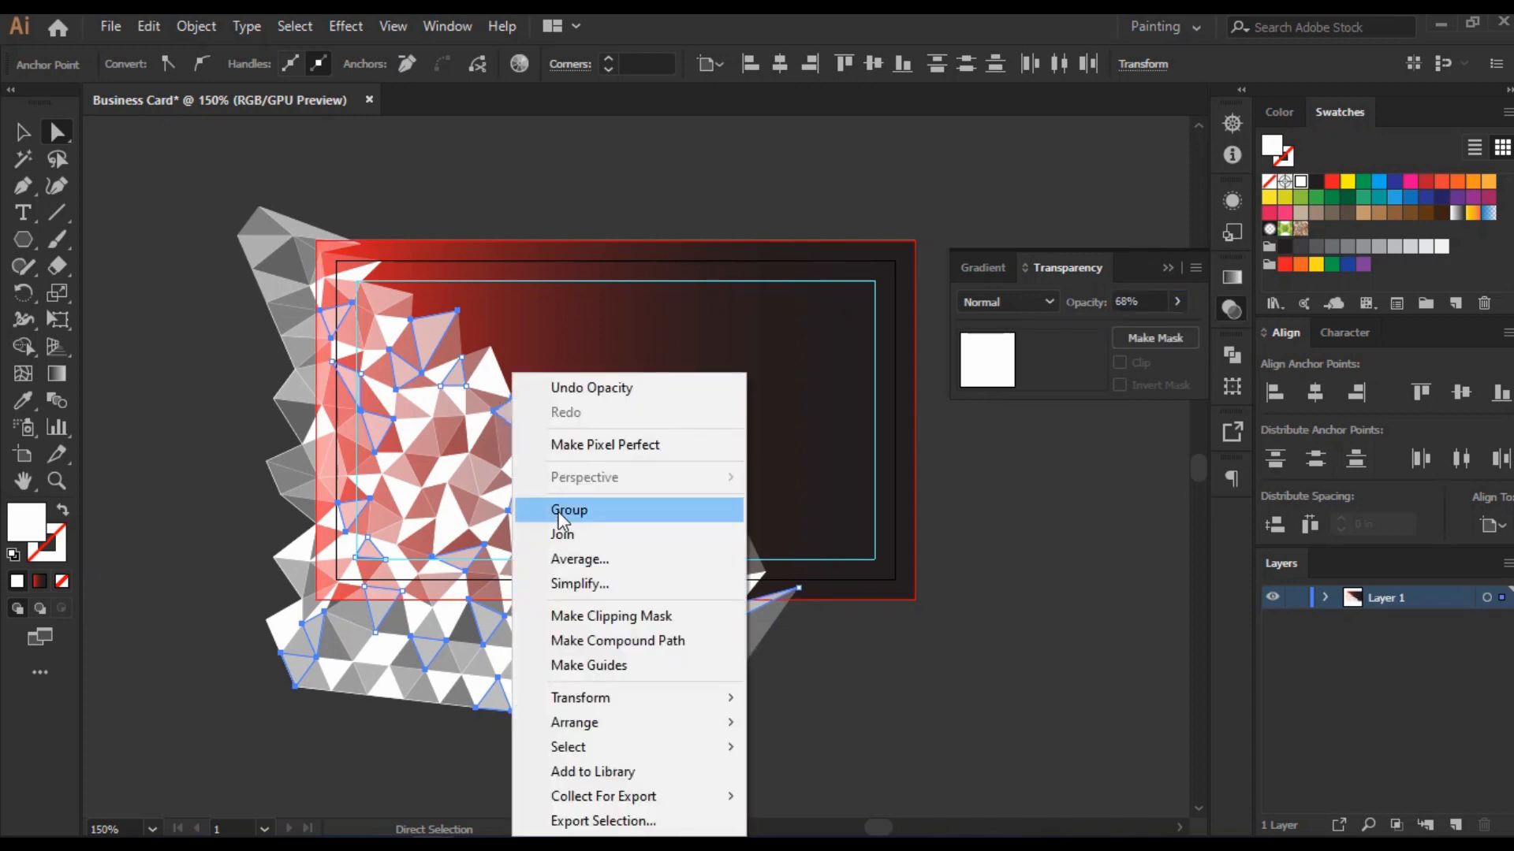
click(544, 507)
click(195, 26)
mouse_move(288, 173)
click(583, 176)
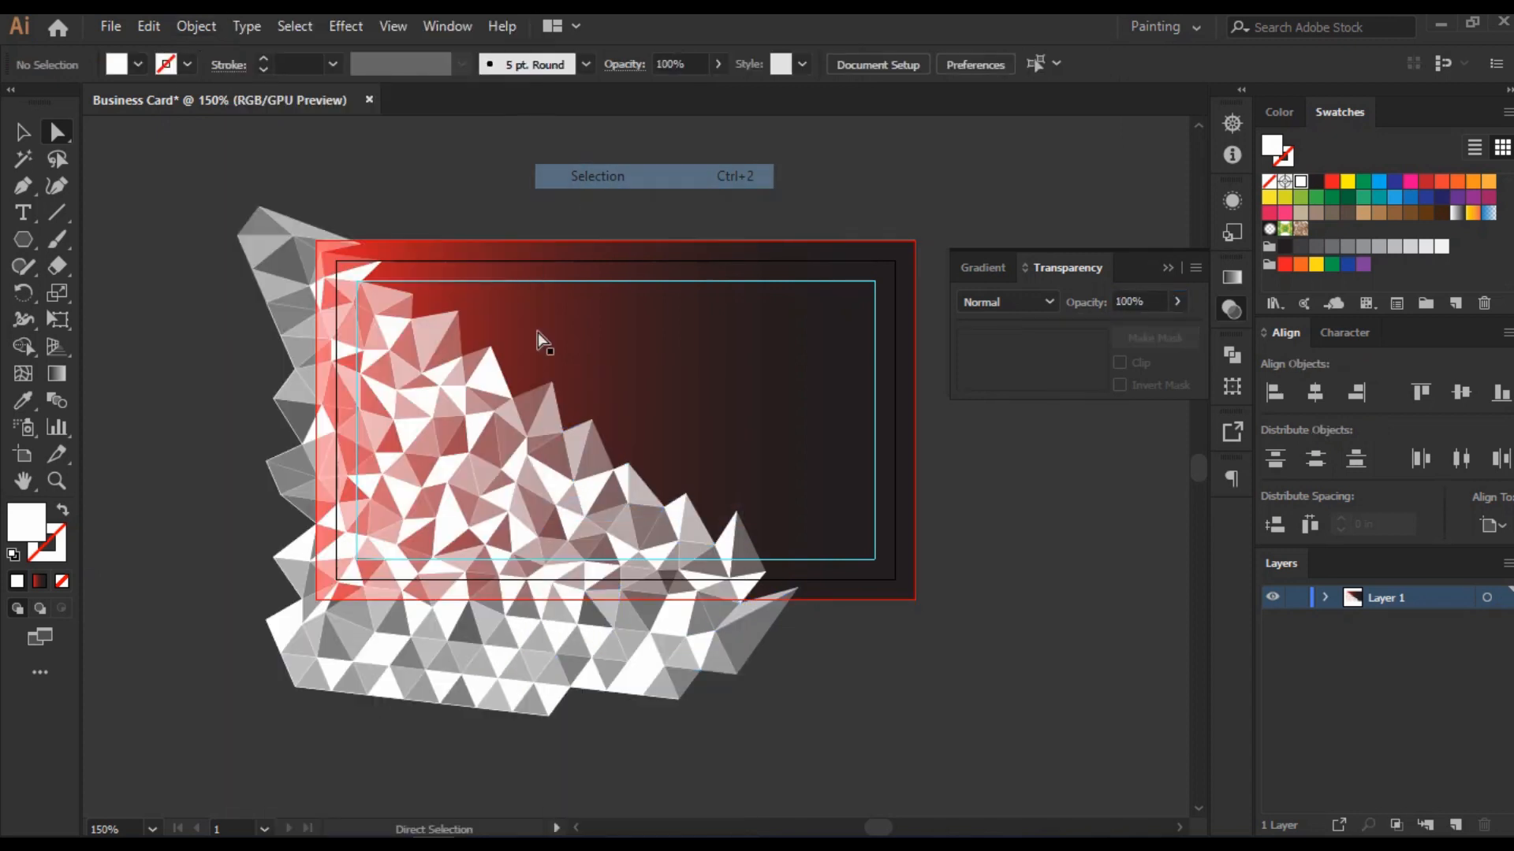
Step: Select about twenty more fully white triangles spread over the mesh and set their opacity to 55%
click(489, 376)
shift+click(418, 398)
shift+click(386, 460)
shift+click(415, 530)
shift+click(499, 558)
shift+click(569, 523)
shift+click(621, 549)
shift+click(658, 554)
shift+click(749, 590)
shift+click(447, 617)
shift+click(351, 574)
shift+click(301, 548)
shift+click(319, 430)
shift+click(343, 351)
shift+click(357, 273)
shift+click(388, 339)
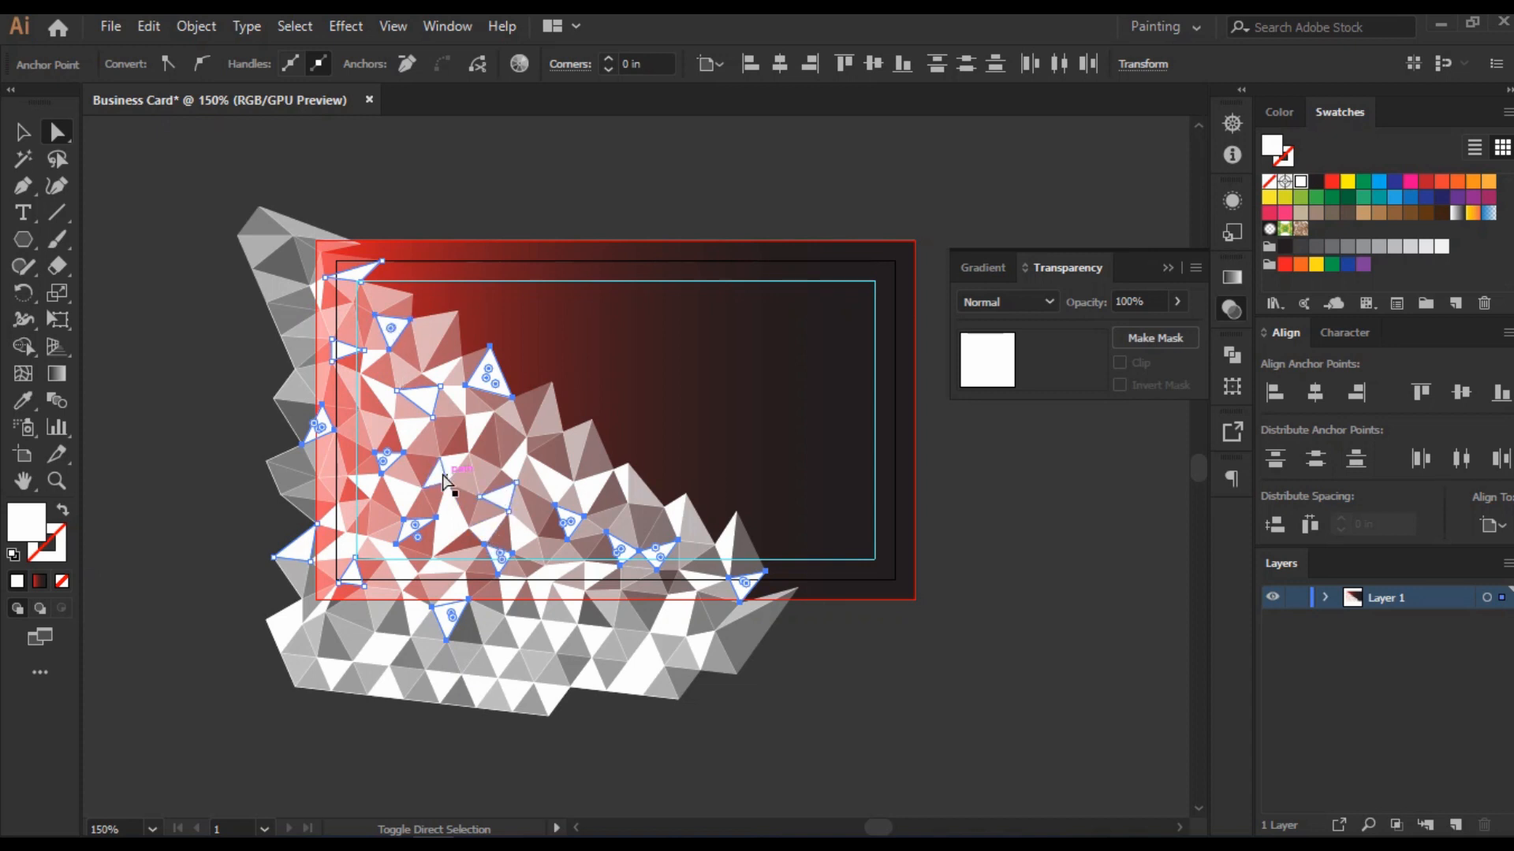
shift+click(627, 677)
shift+click(549, 695)
shift+click(386, 682)
shift+click(372, 648)
shift+click(283, 635)
click(1176, 302)
drag(1176, 328, 1112, 328)
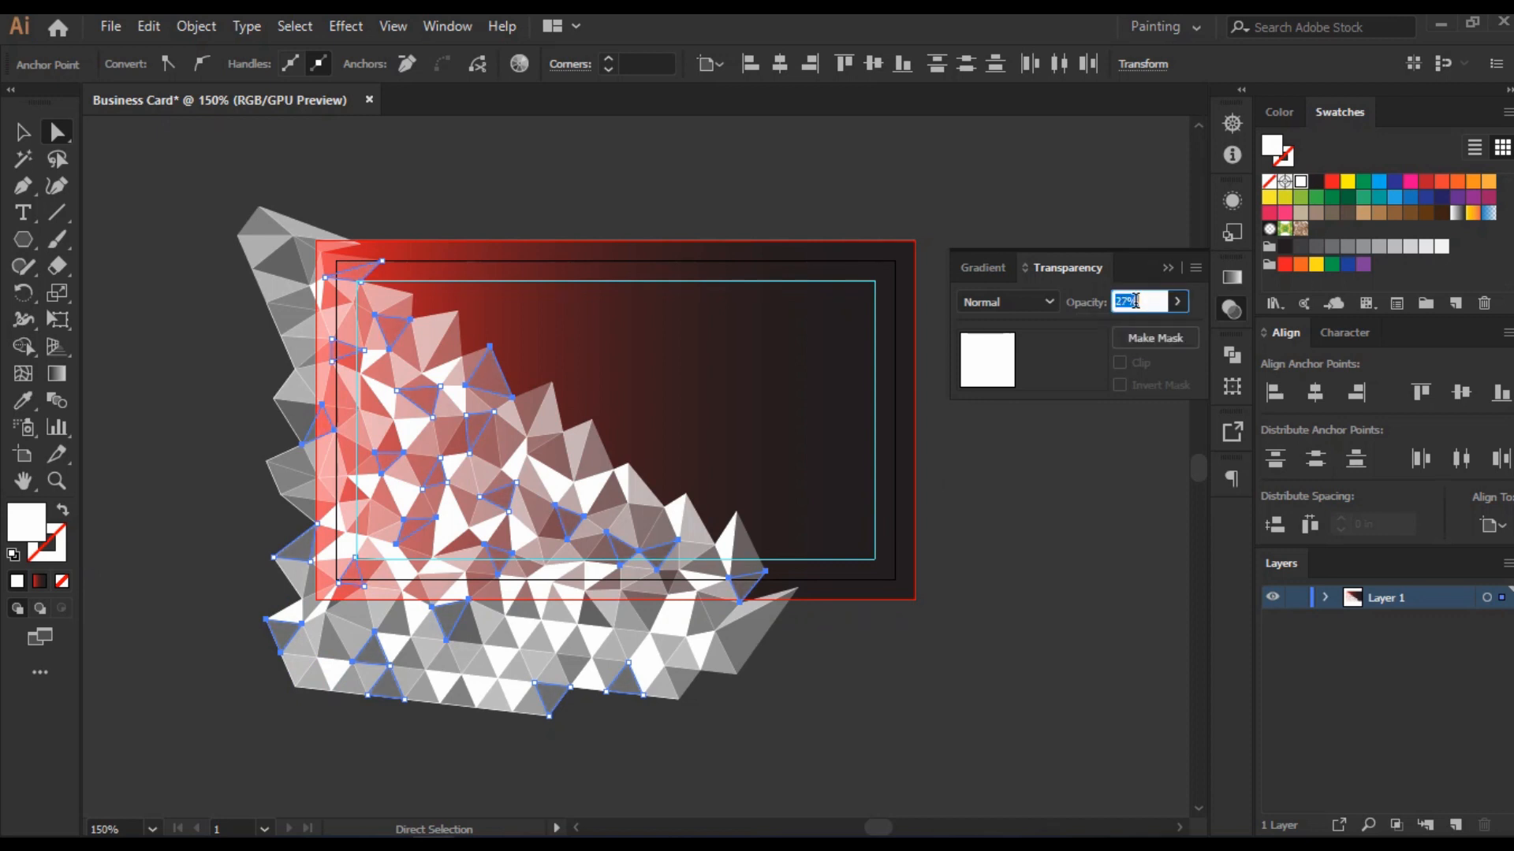
scroll(1142, 302, up, 19)
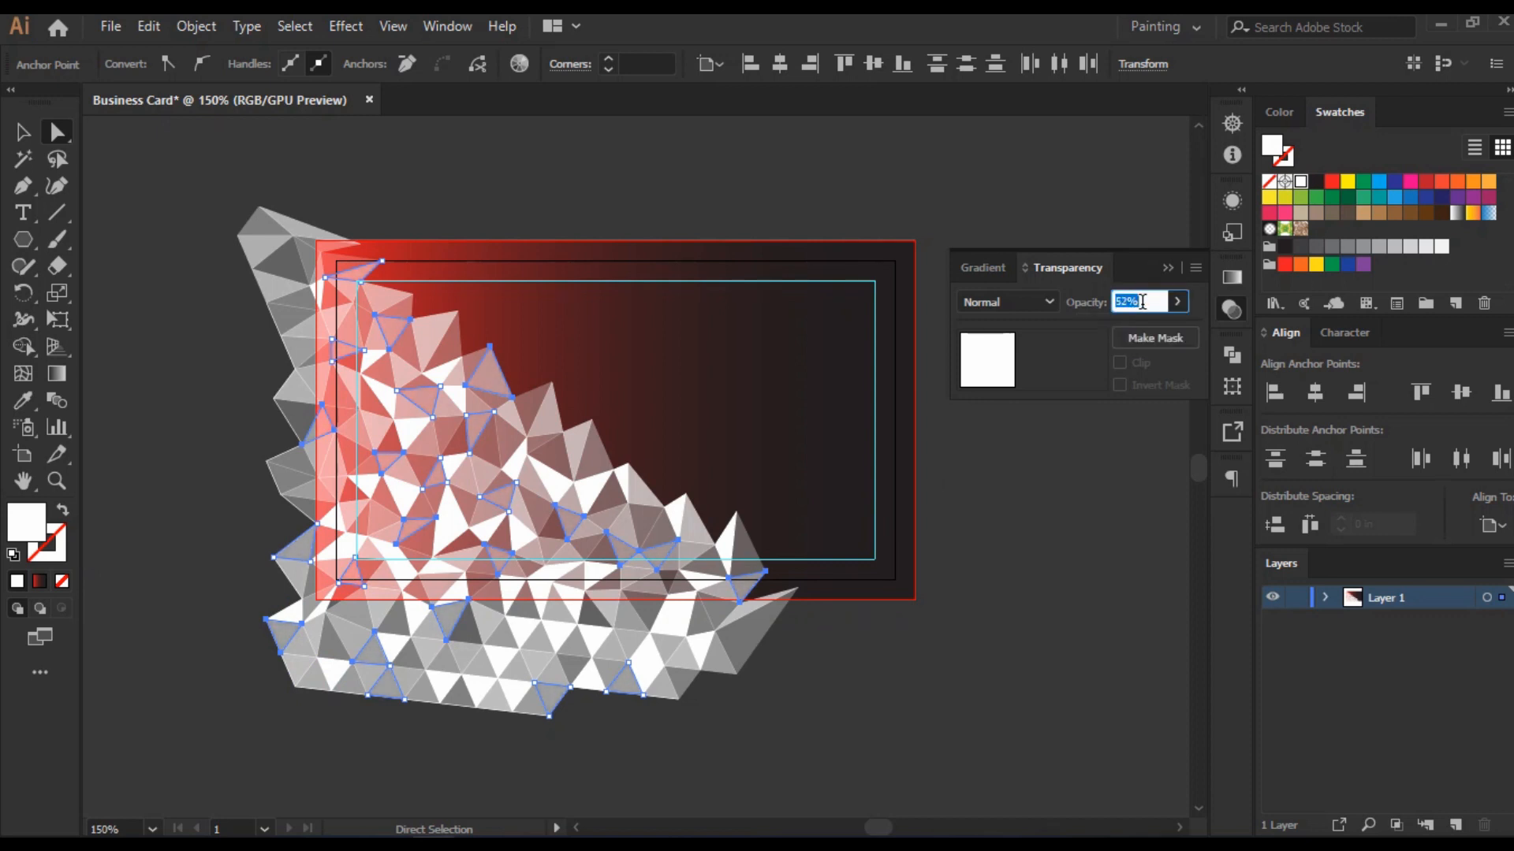
scroll(1148, 302, up, 9)
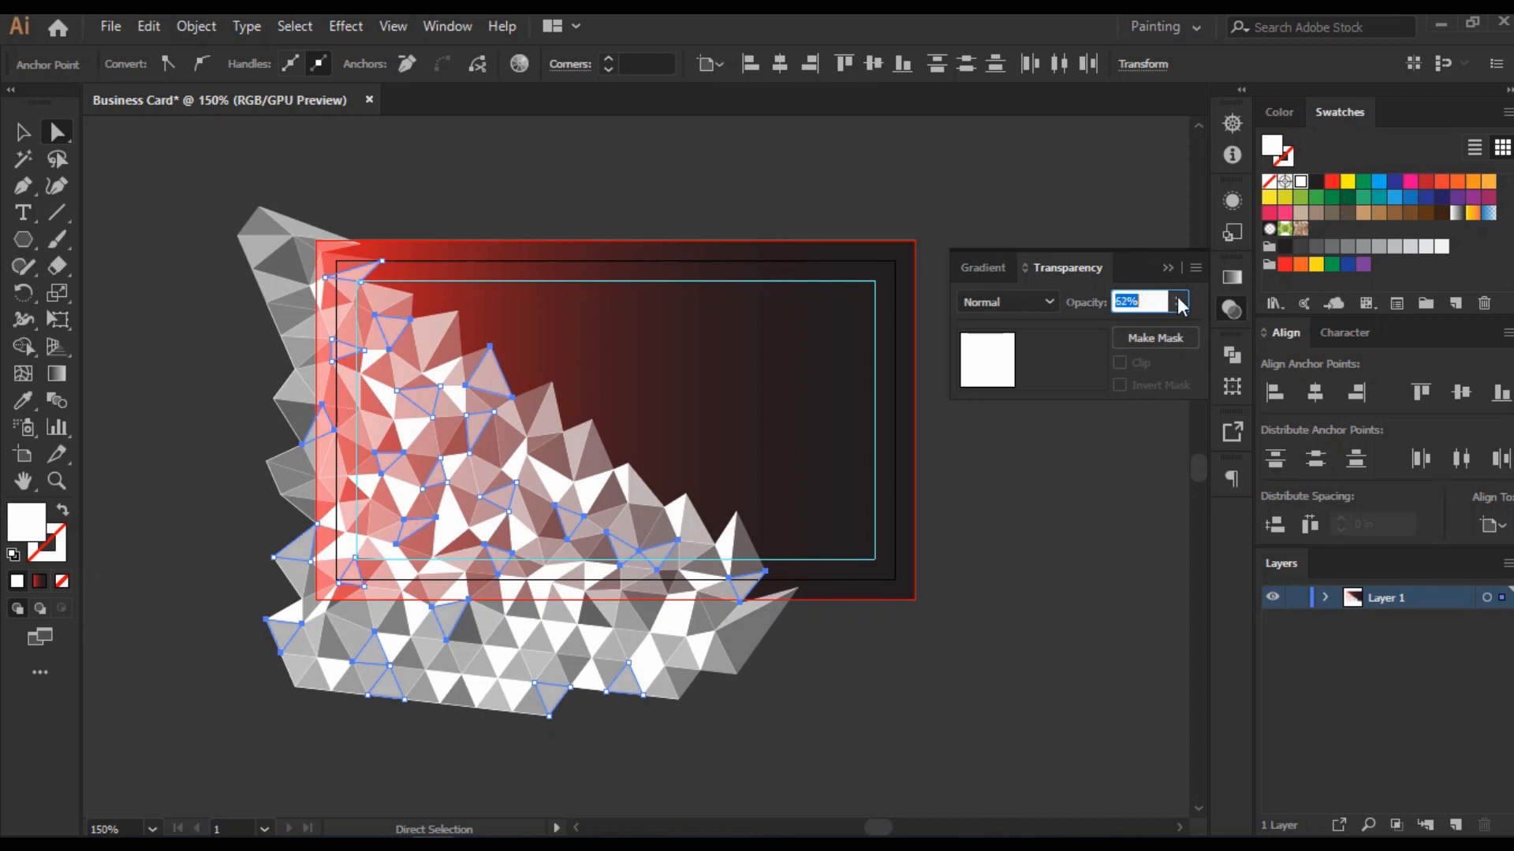
scroll(1161, 295, down, 6)
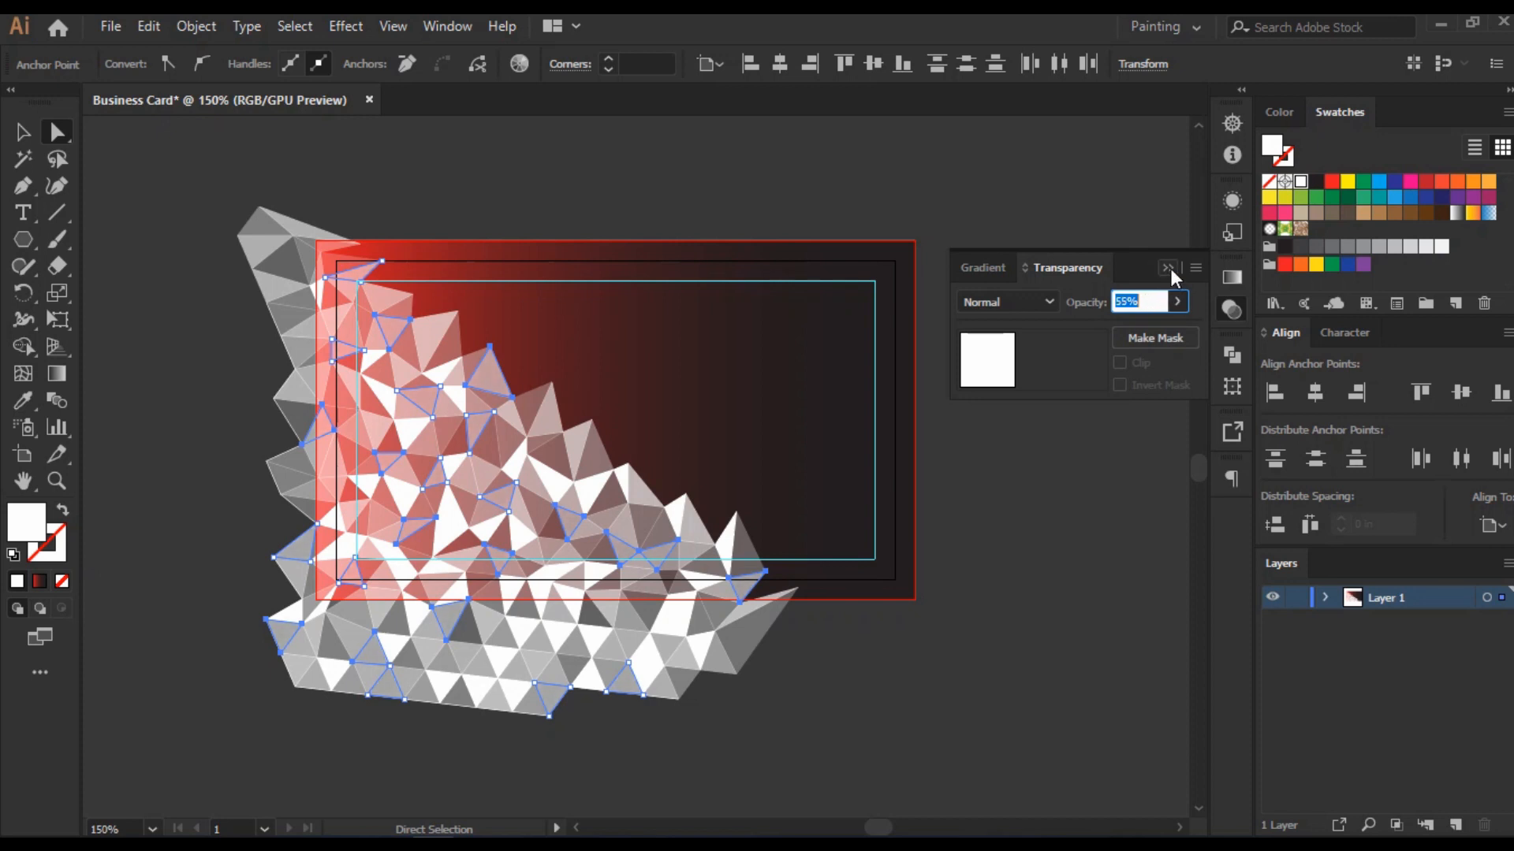
Step: Group the selected 55% triangles and lock the group
right_click(466, 371)
click(531, 514)
click(195, 26)
mouse_move(458, 180)
click(596, 175)
Step: Select nearly twenty of the remaining fully white triangles and set their opacity to 56%
click(593, 638)
shift+click(511, 593)
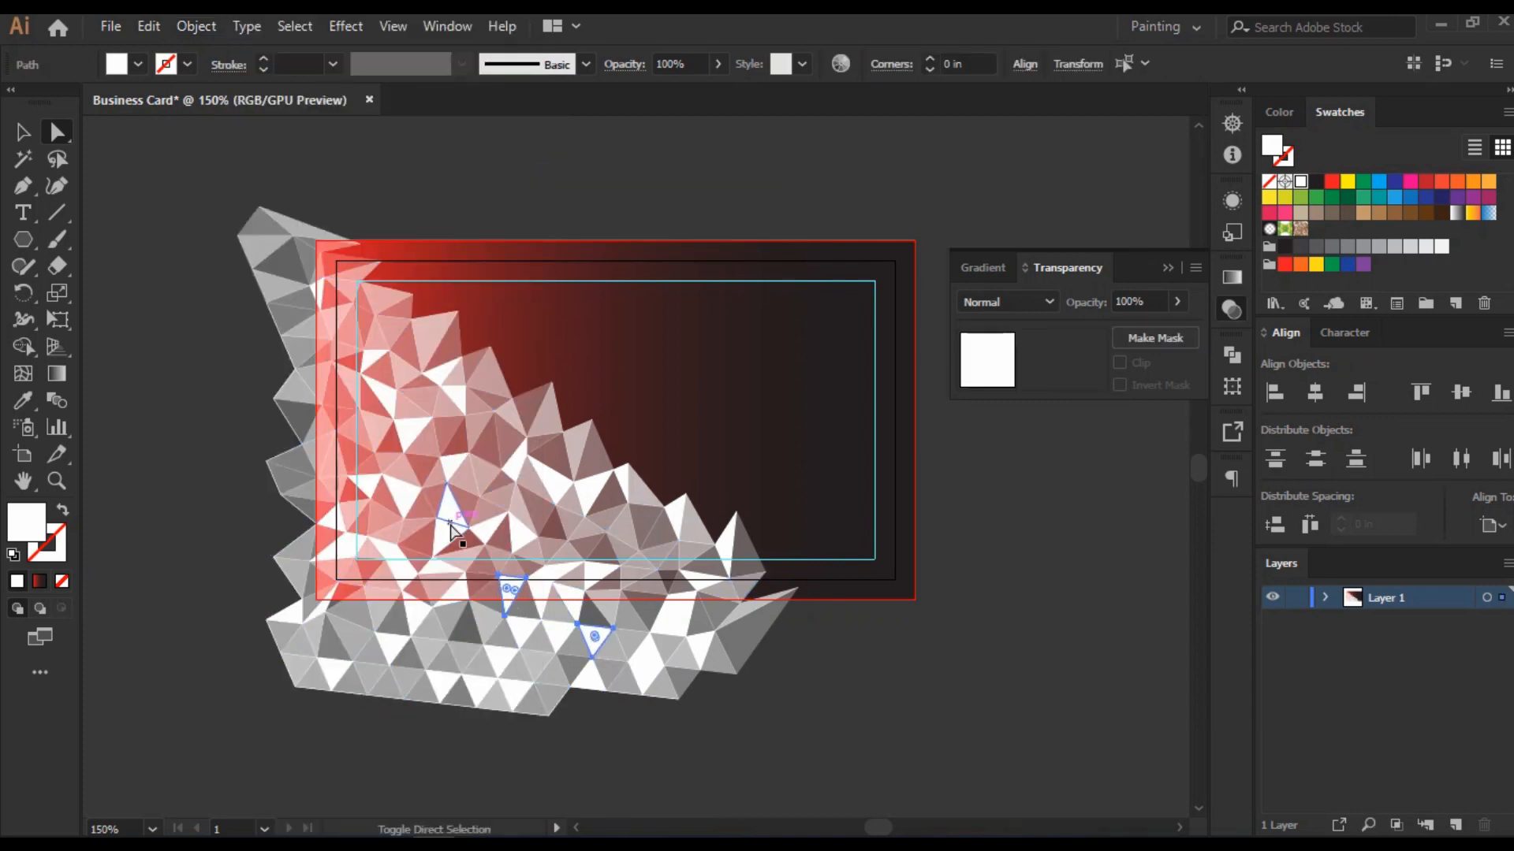
shift+click(451, 525)
shift+click(402, 493)
shift+click(408, 431)
shift+click(440, 371)
shift+click(375, 359)
shift+click(324, 296)
shift+click(592, 493)
shift+click(675, 514)
shift+click(701, 580)
shift+click(701, 648)
shift+click(514, 690)
shift+click(442, 683)
shift+click(391, 644)
shift+click(318, 615)
shift+click(339, 550)
shift+click(402, 572)
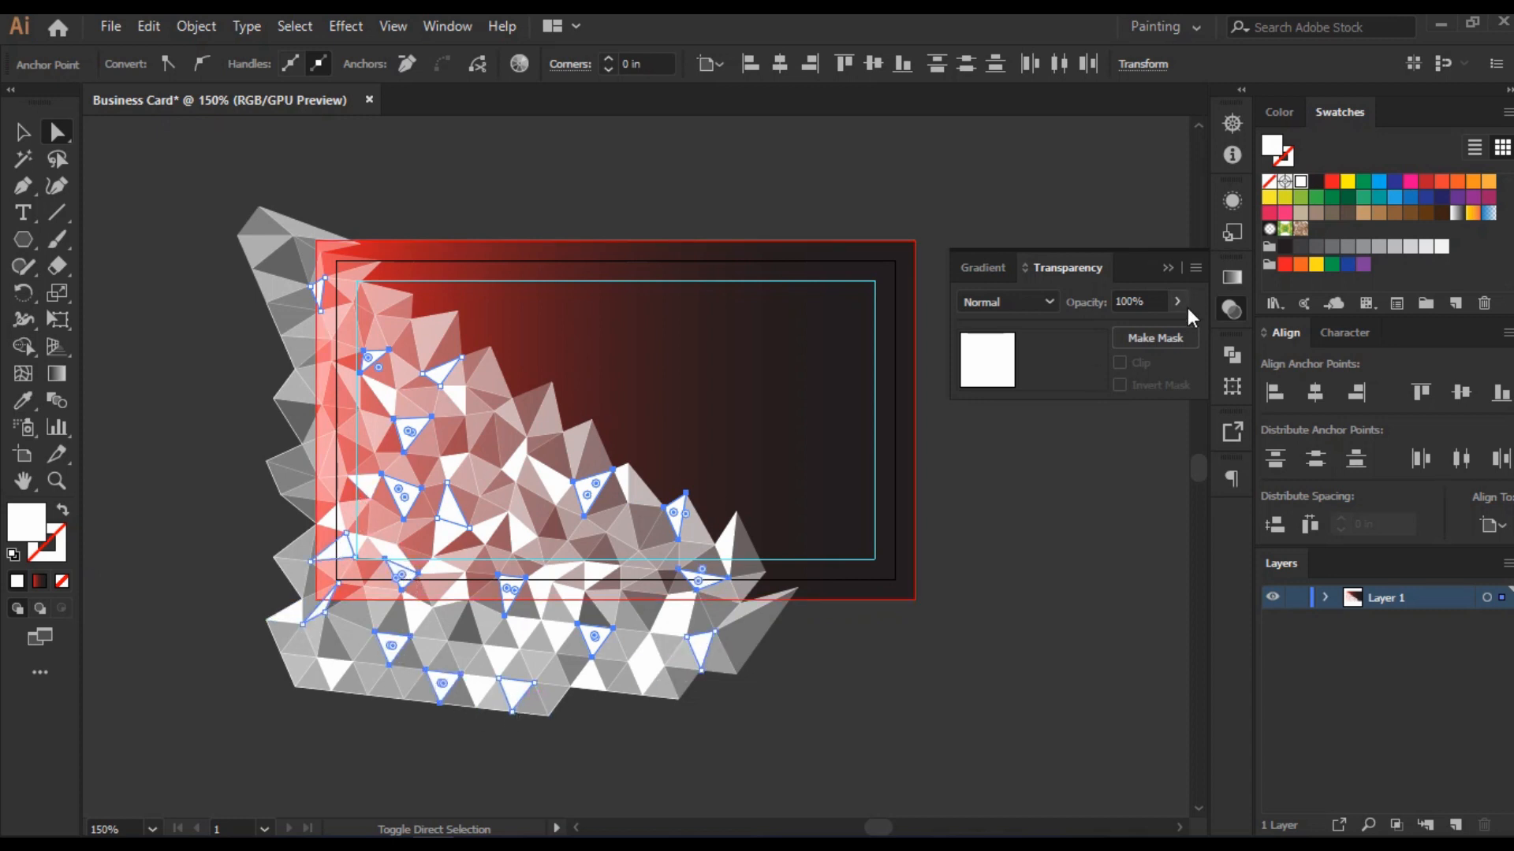
text(58)
key(Return)
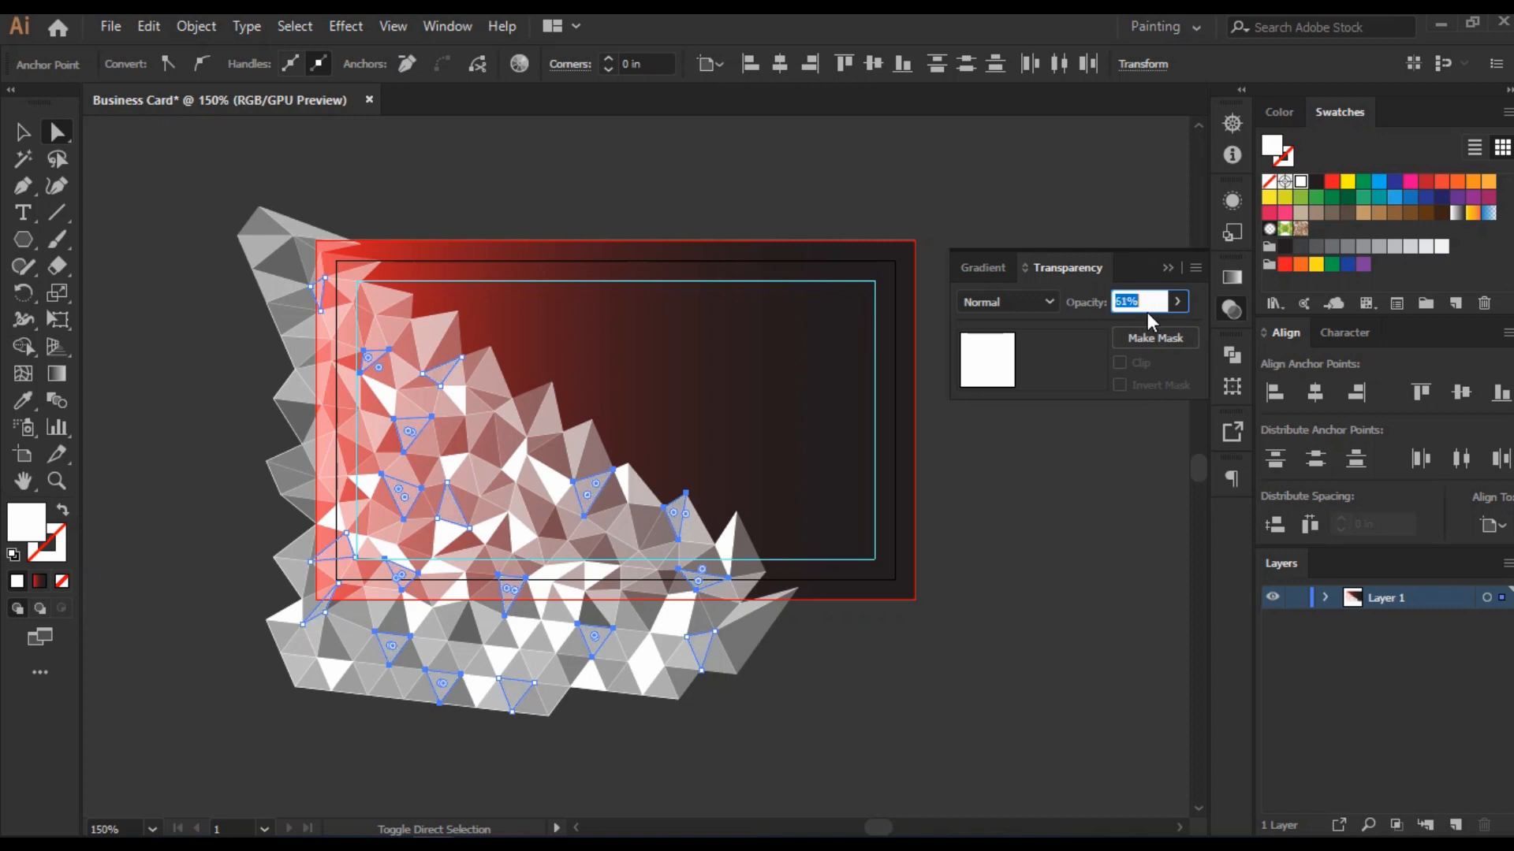
text(55)
key(Return)
text(39)
key(Return)
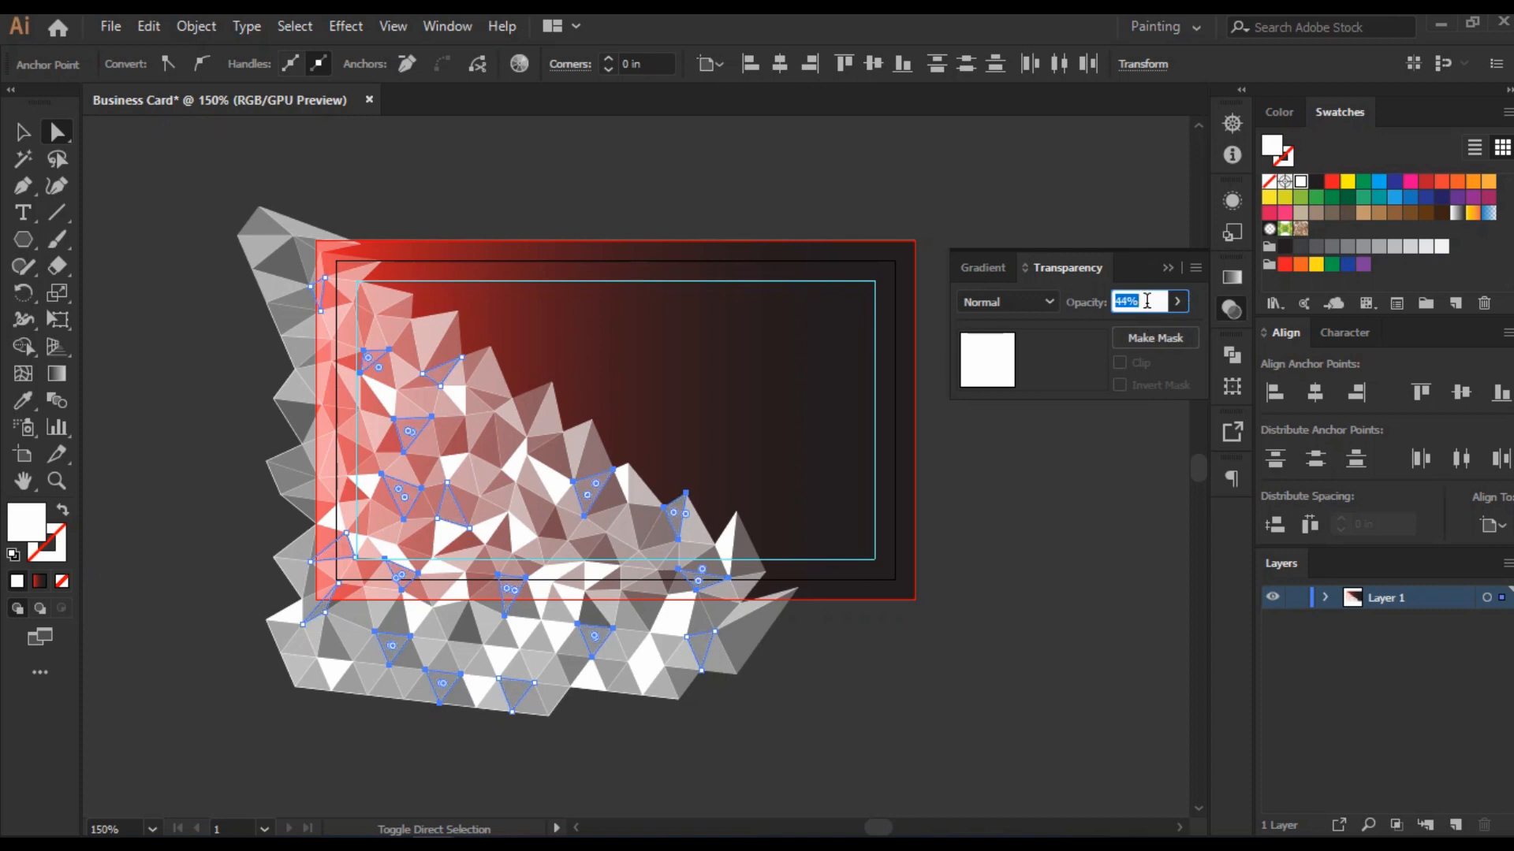
text(55)
key(Return)
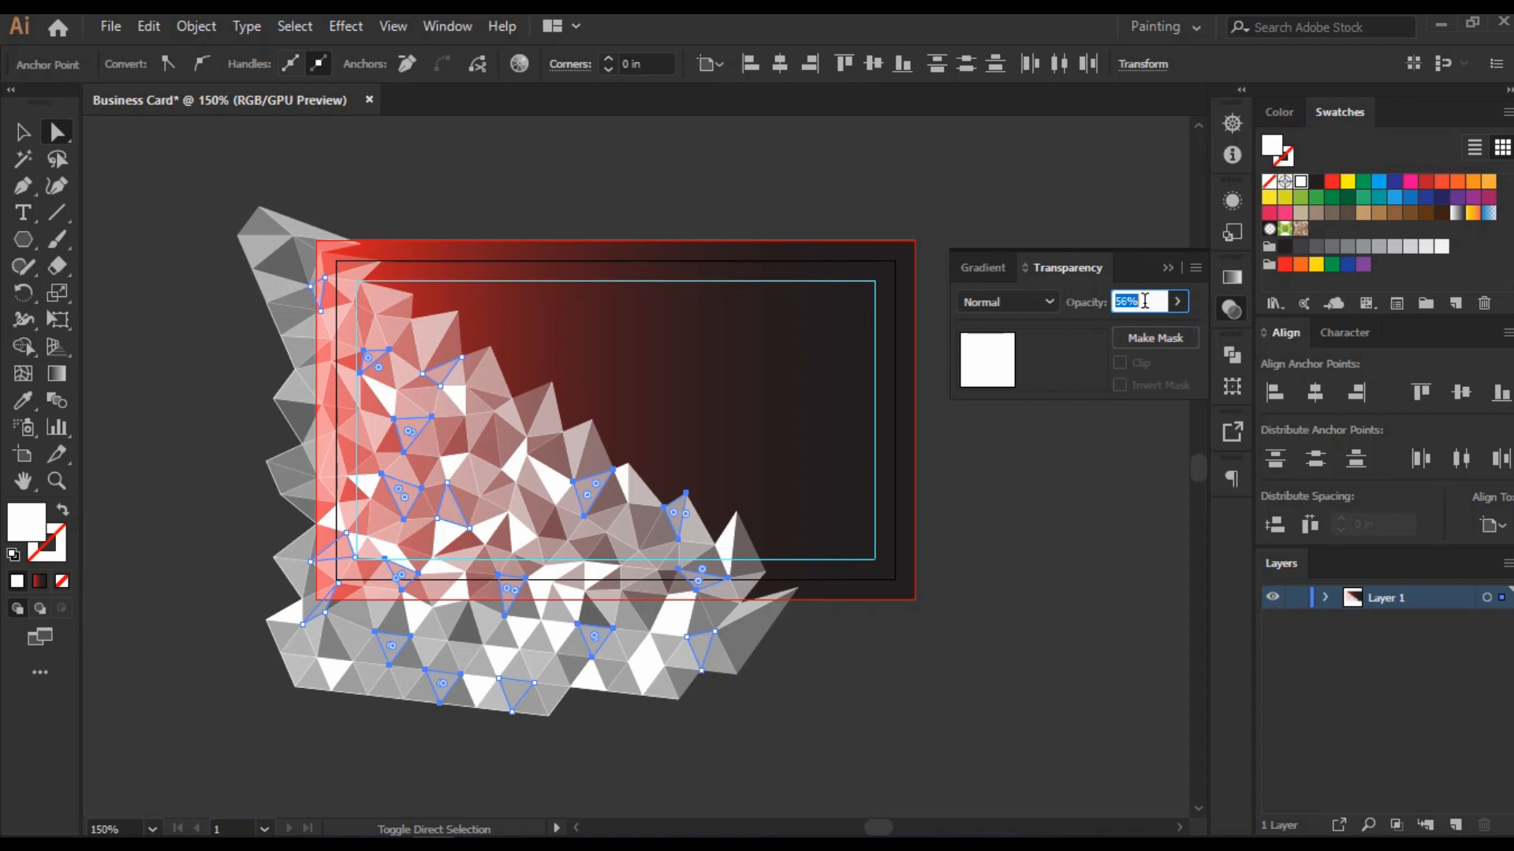
Step: Group the selected 56% triangles
click(1168, 268)
right_click(499, 597)
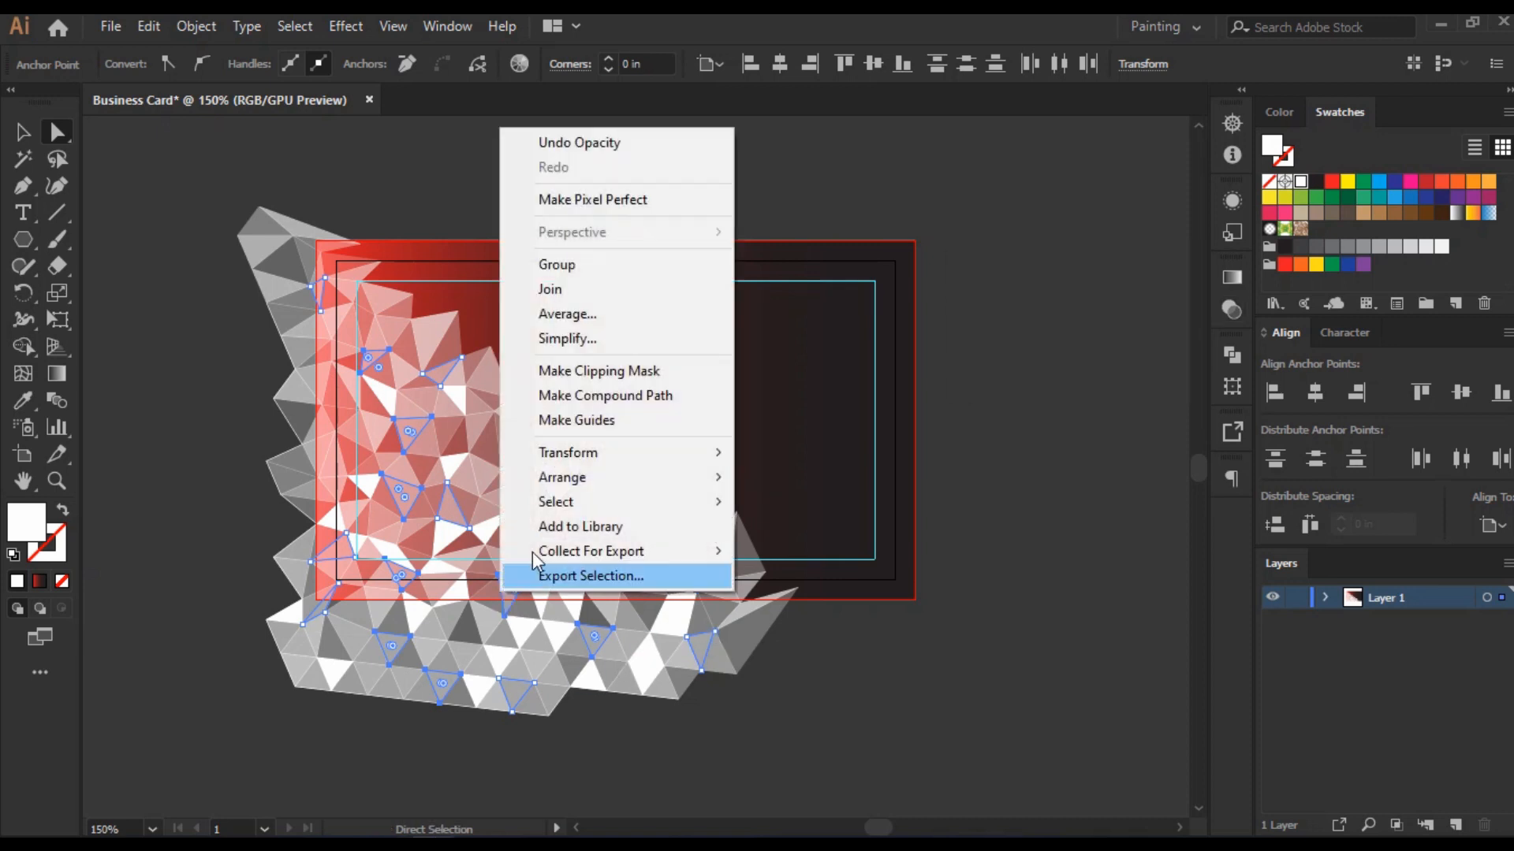
click(571, 262)
click(575, 273)
Step: Select about a dozen remaining fully white triangles and set their opacity to 57%
click(454, 463)
shift+click(383, 394)
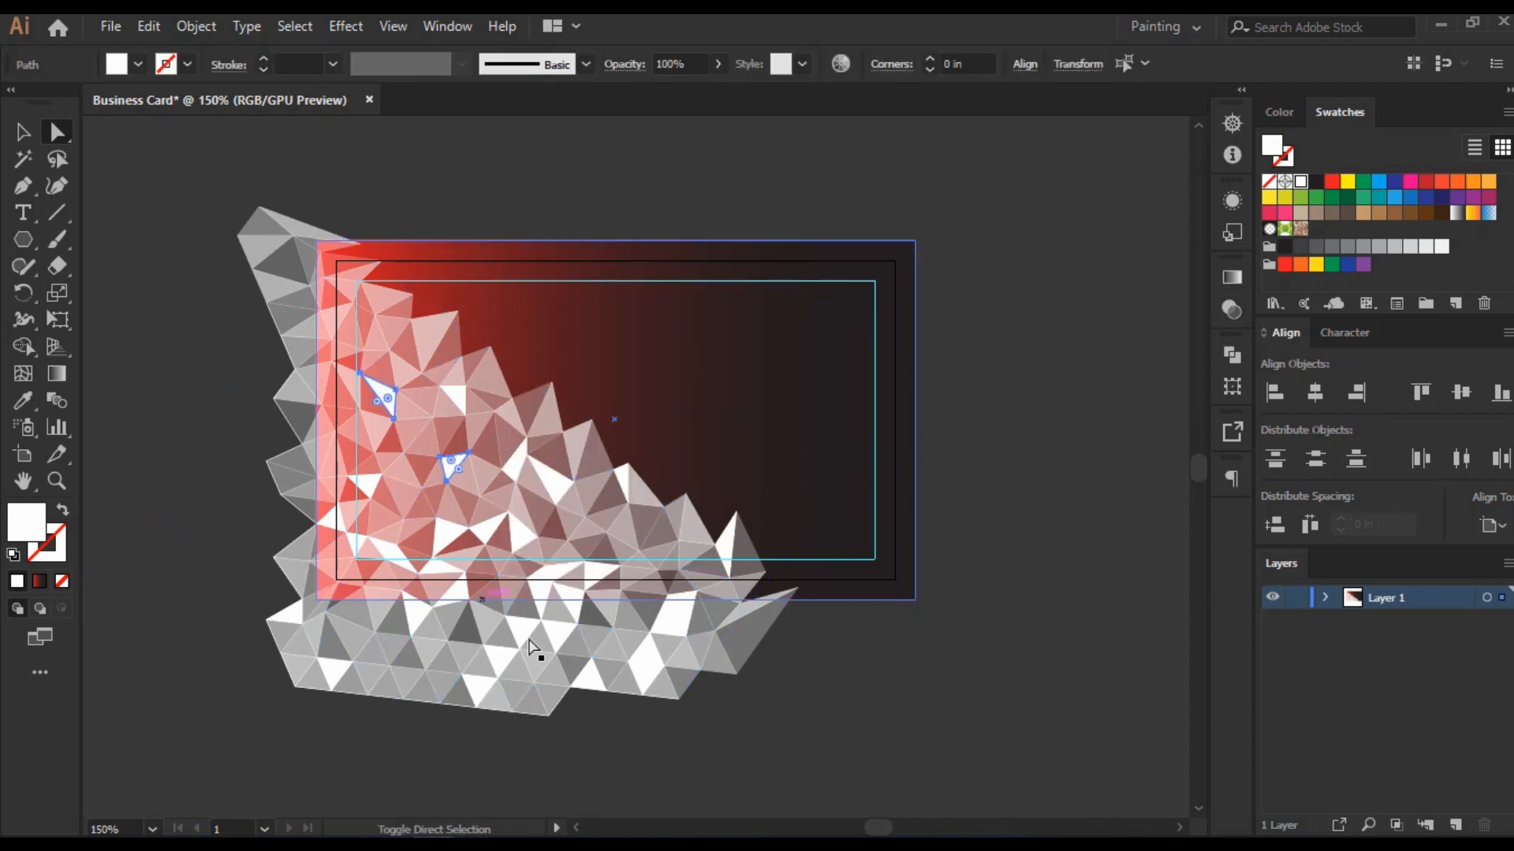
shift+click(539, 578)
shift+click(589, 676)
shift+click(499, 658)
shift+click(385, 545)
shift+click(465, 538)
shift+click(488, 530)
shift+click(680, 623)
shift+click(577, 601)
shift+click(577, 598)
shift+click(294, 615)
shift+click(334, 518)
click(1232, 309)
mouse_move(1143, 327)
mouse_down()
mouse_move(1119, 334)
mouse_move(1137, 326)
mouse_up()
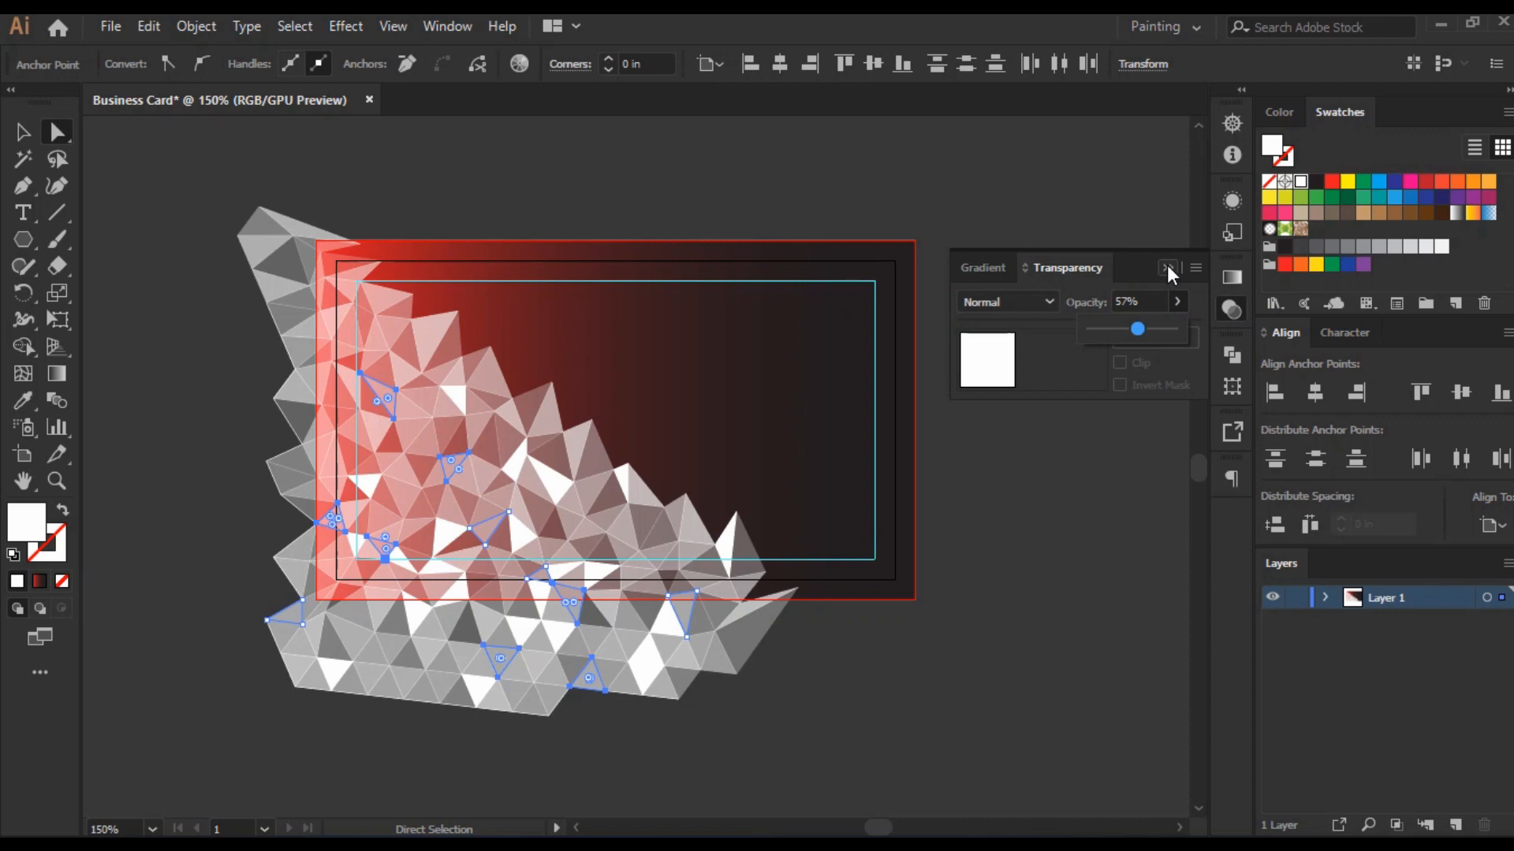
Step: Group the selected 57% triangles and lock the group
right_click(482, 525)
click(539, 197)
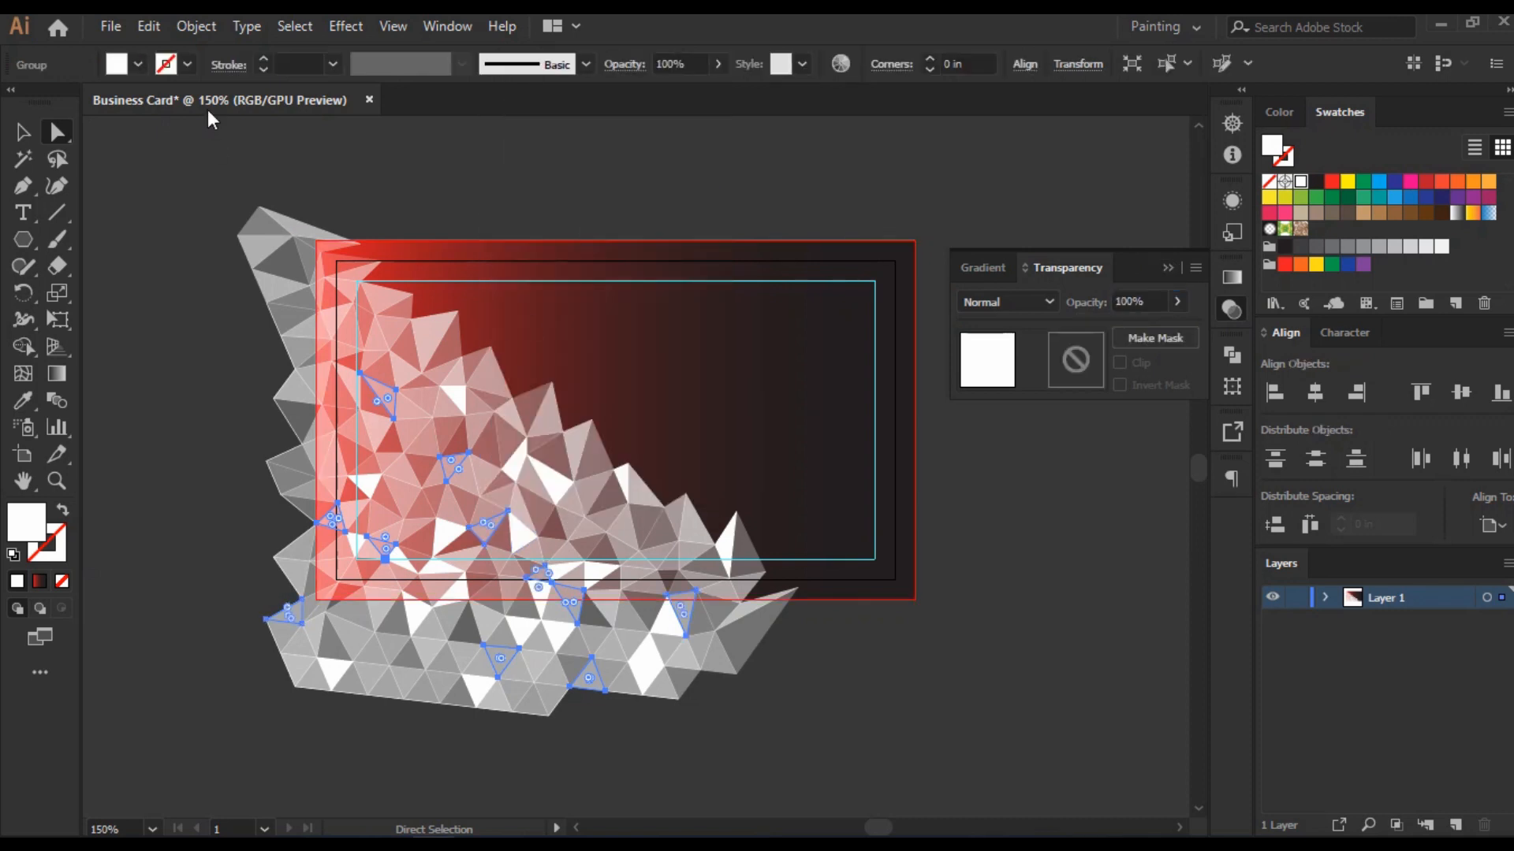
click(196, 26)
mouse_move(442, 176)
click(599, 176)
Step: Try to select all remaining fully white triangles at once with the Magic Wand
key(y)
click(457, 394)
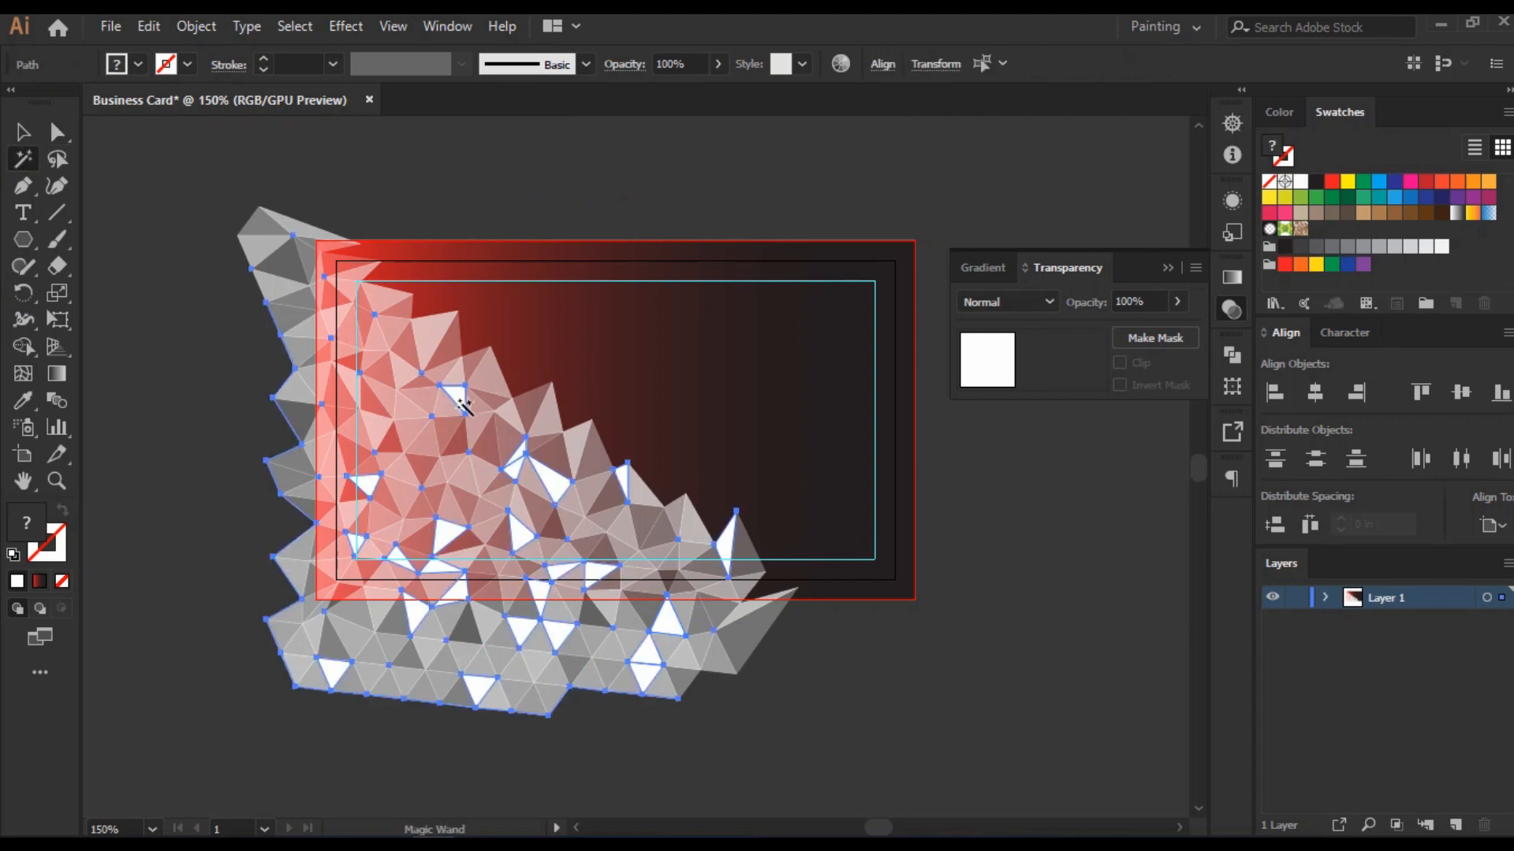
click(124, 203)
Step: Select about a dozen of the remaining fully white triangles across the mesh and set their opacity to 77%
key(a)
click(550, 483)
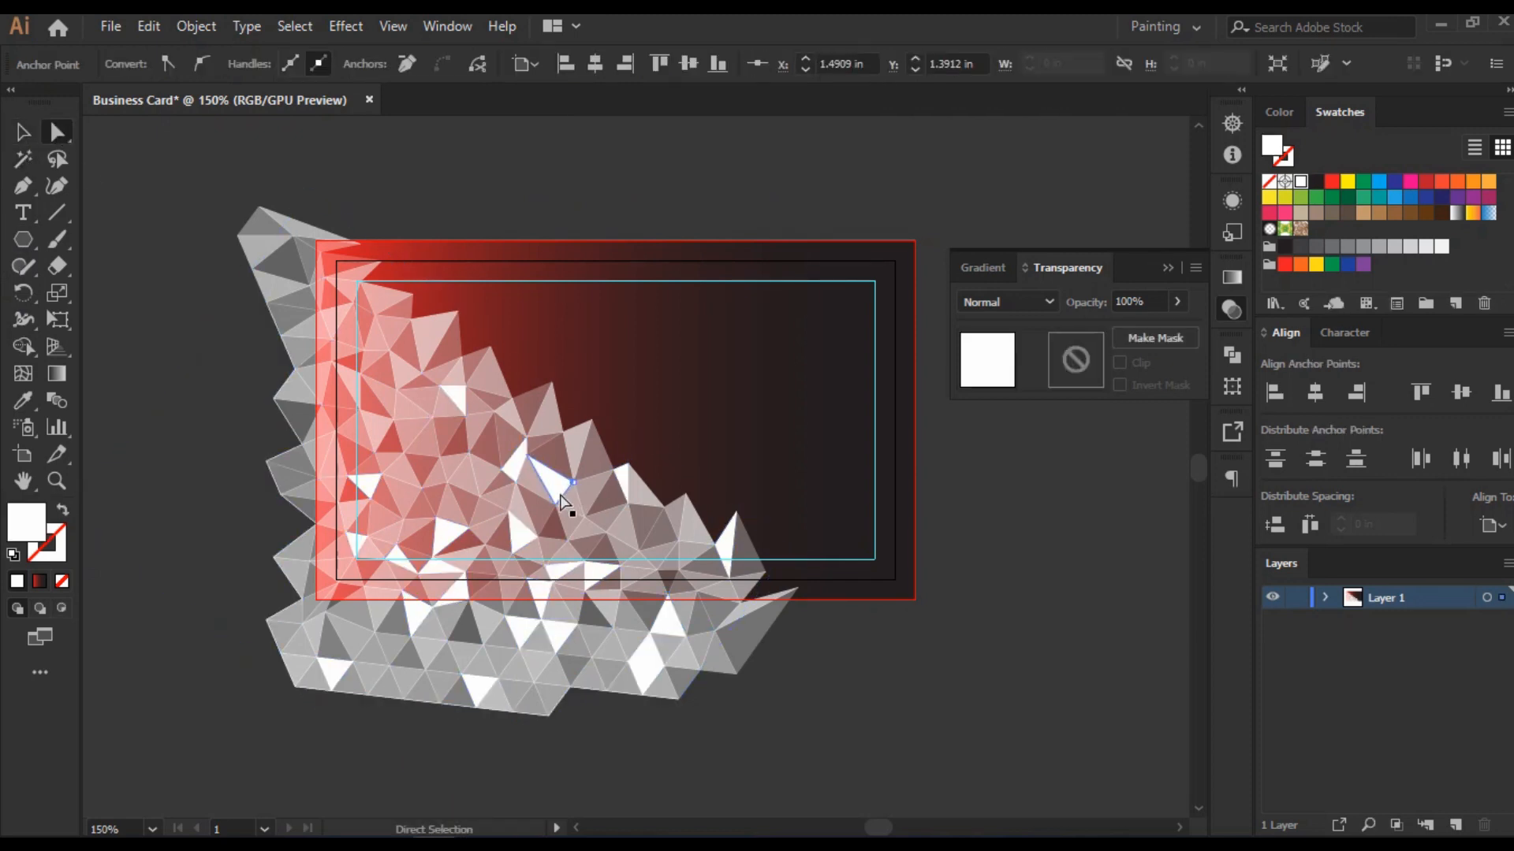
shift+click(560, 575)
shift+click(548, 597)
shift+click(557, 632)
shift+click(520, 629)
shift+click(480, 685)
shift+click(418, 621)
shift+click(444, 544)
shift+click(674, 633)
shift+click(646, 653)
shift+click(727, 548)
shift+click(623, 482)
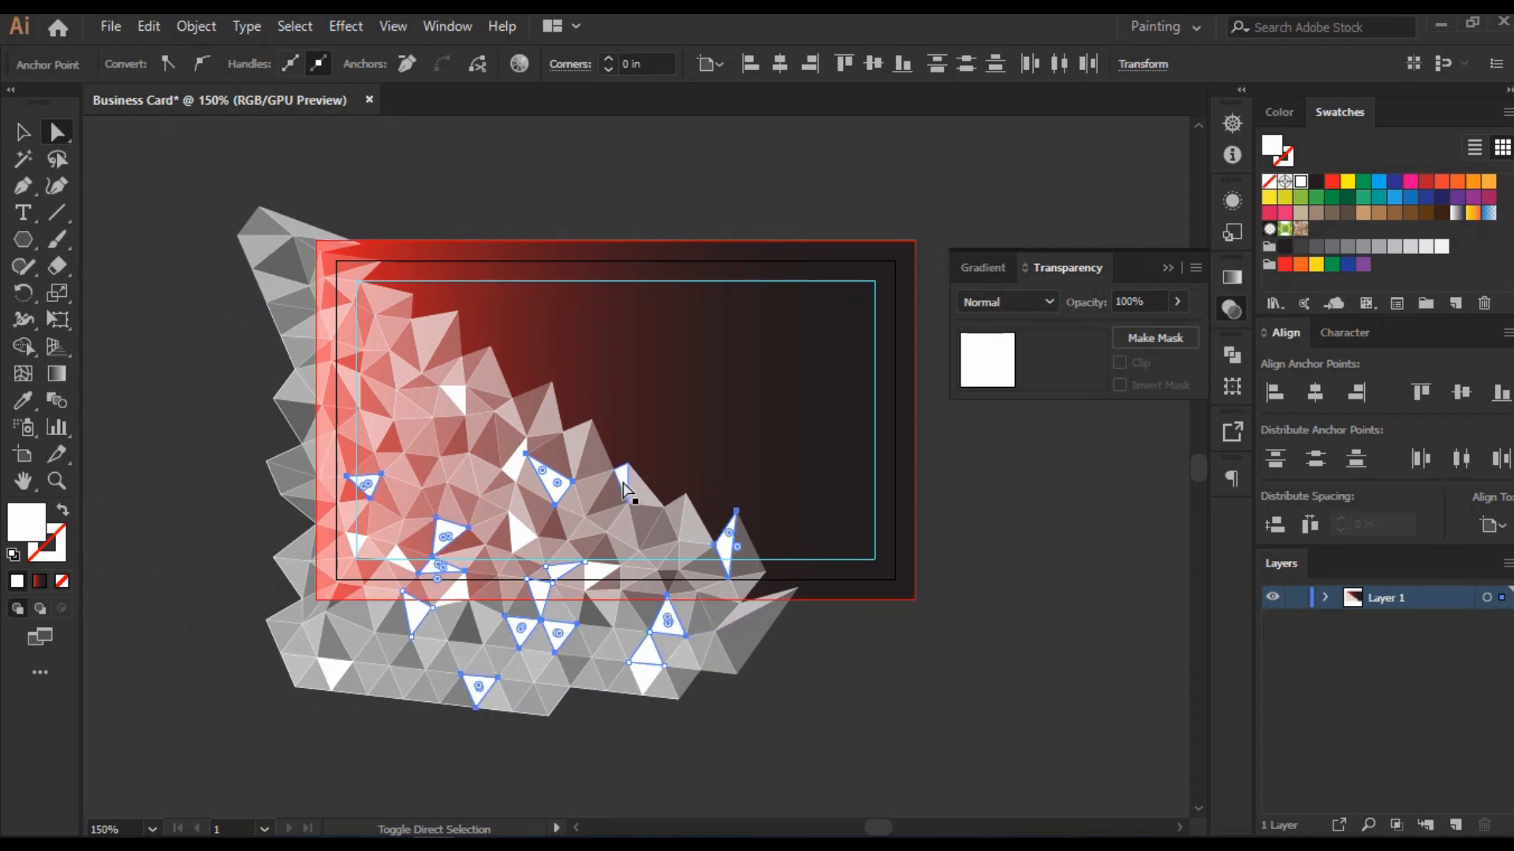
click(1178, 302)
drag(1177, 328, 1138, 329)
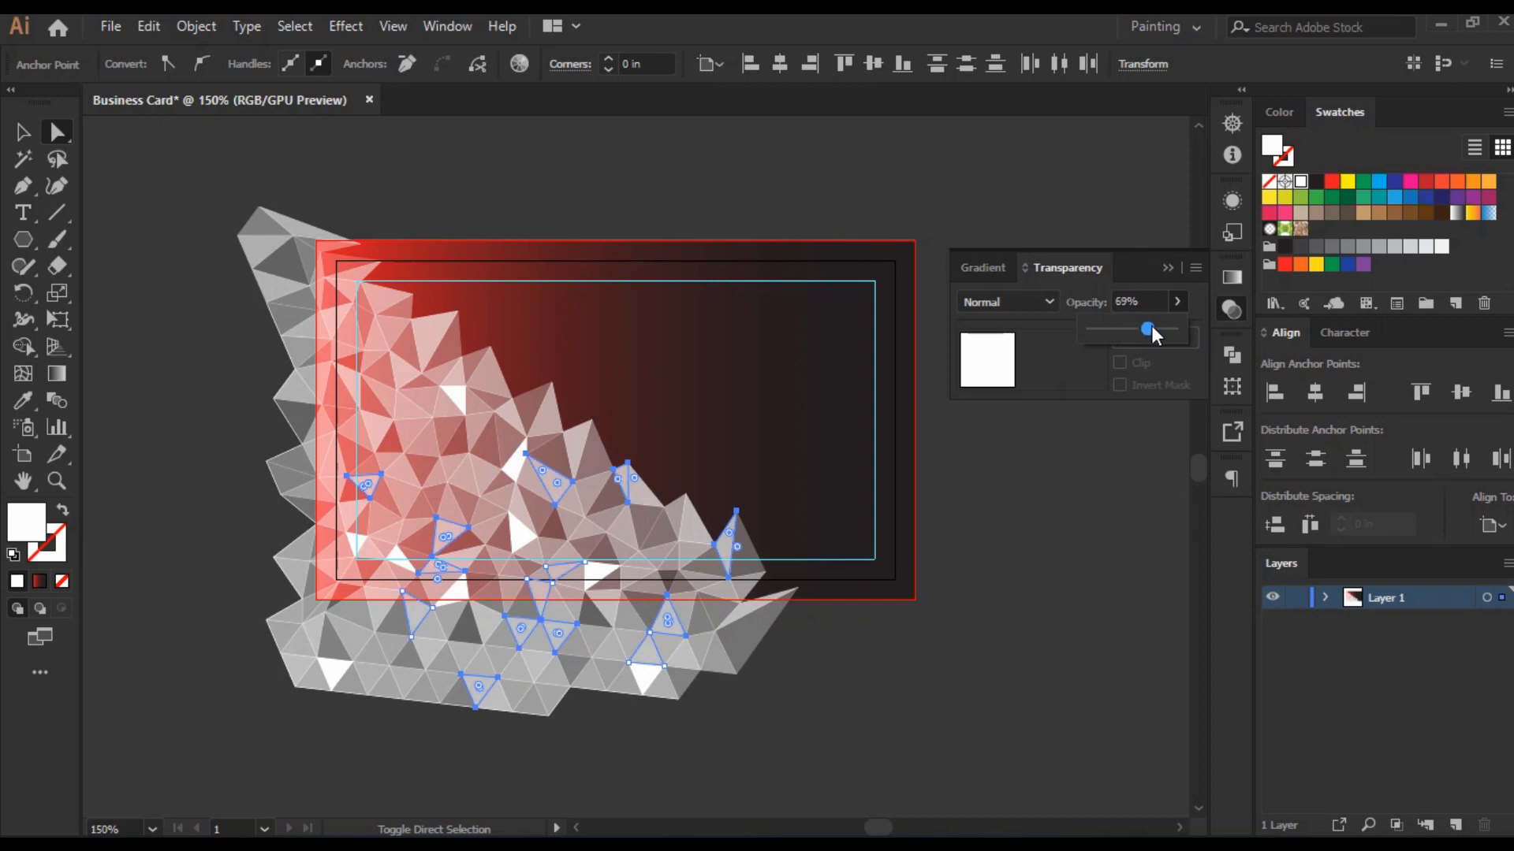
drag(1141, 326, 1139, 328)
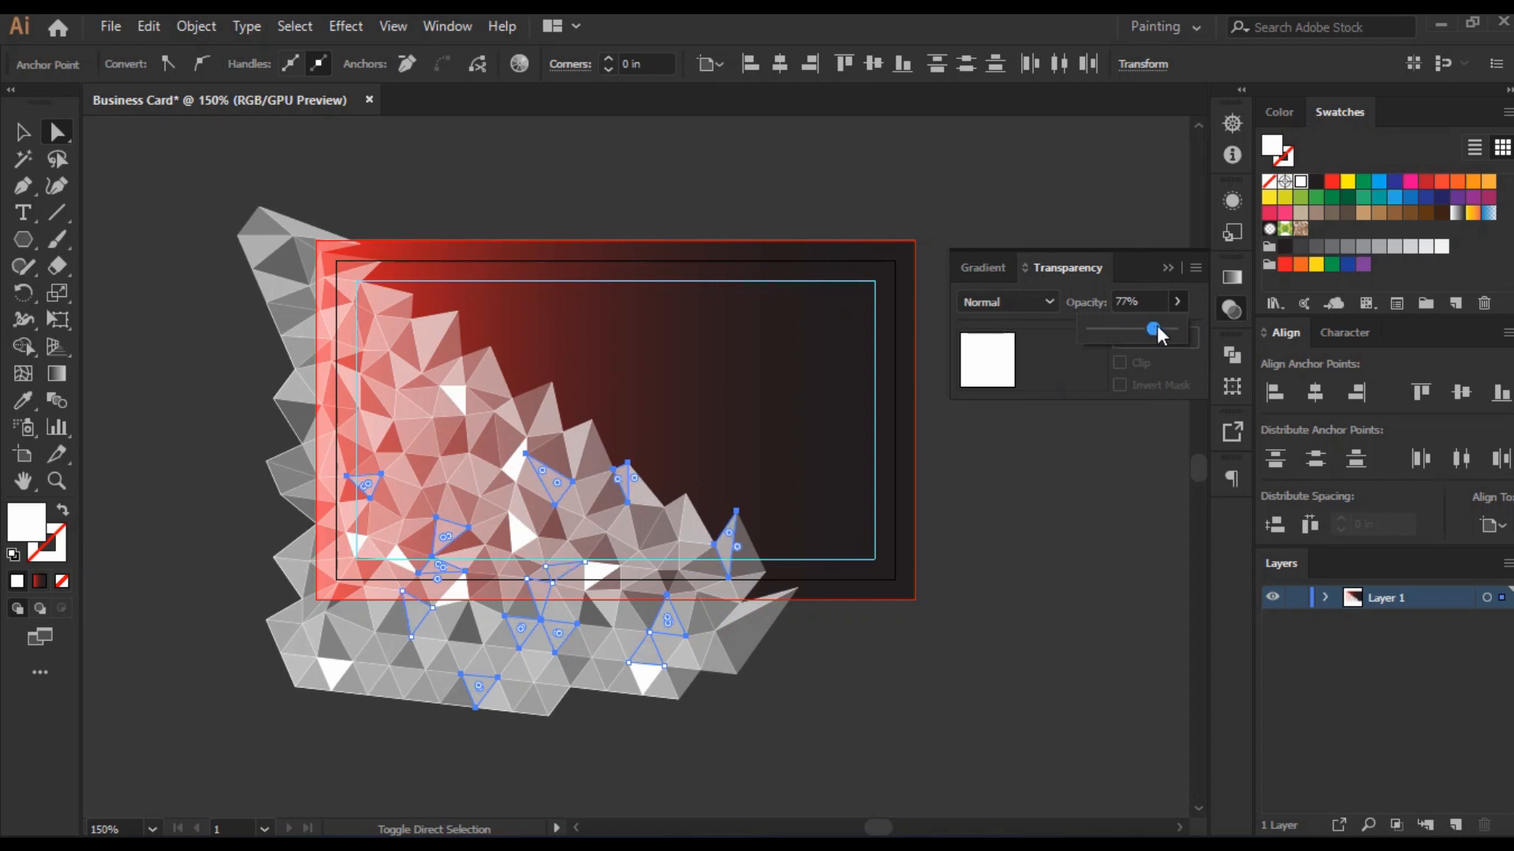
click(1159, 306)
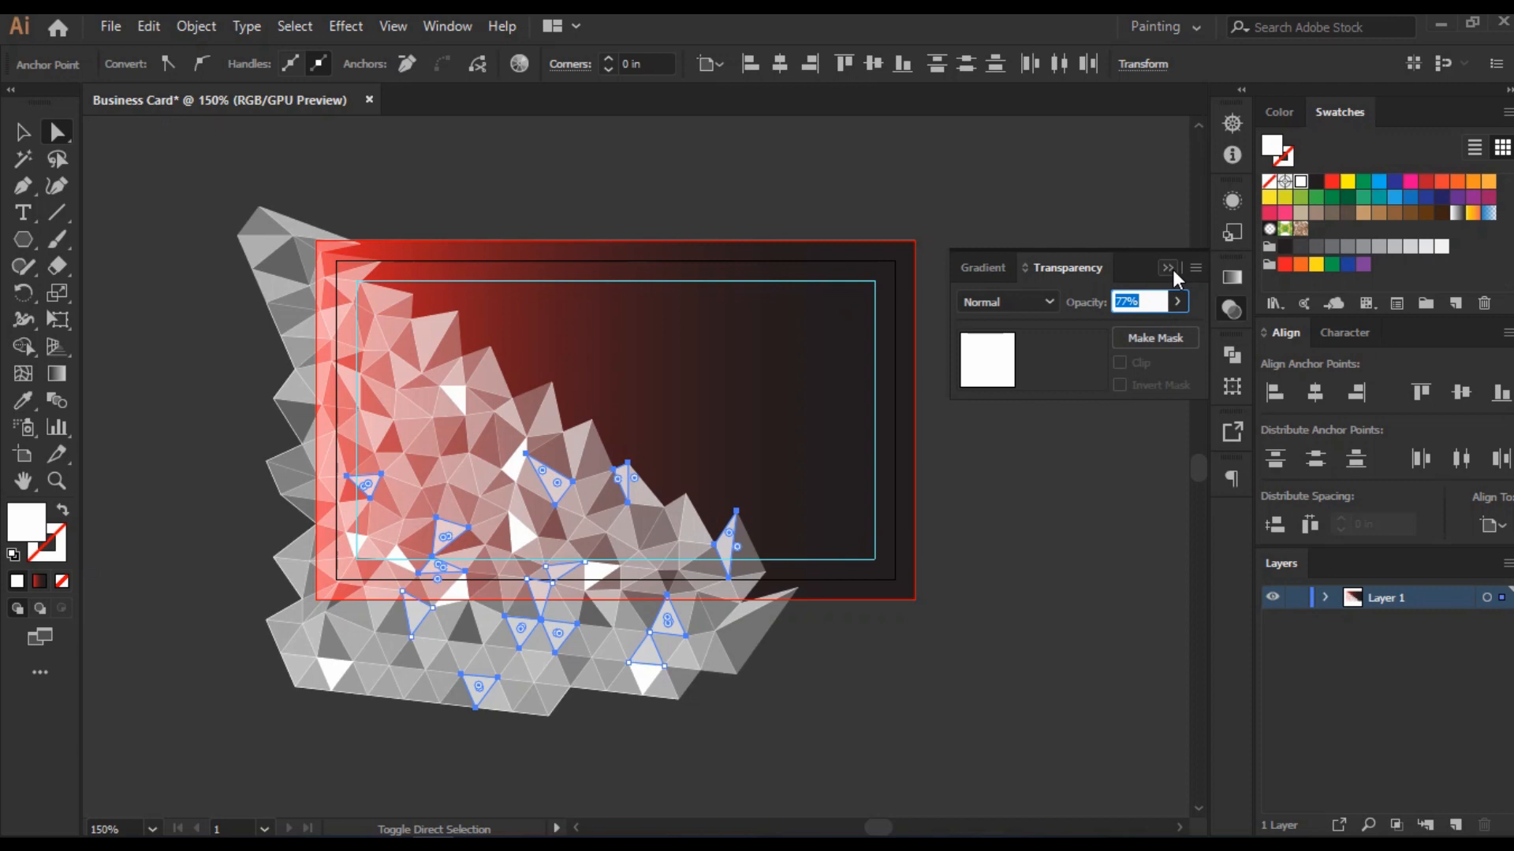
Step: Group the selected 77% triangles and clear the selection
right_click(565, 477)
click(608, 154)
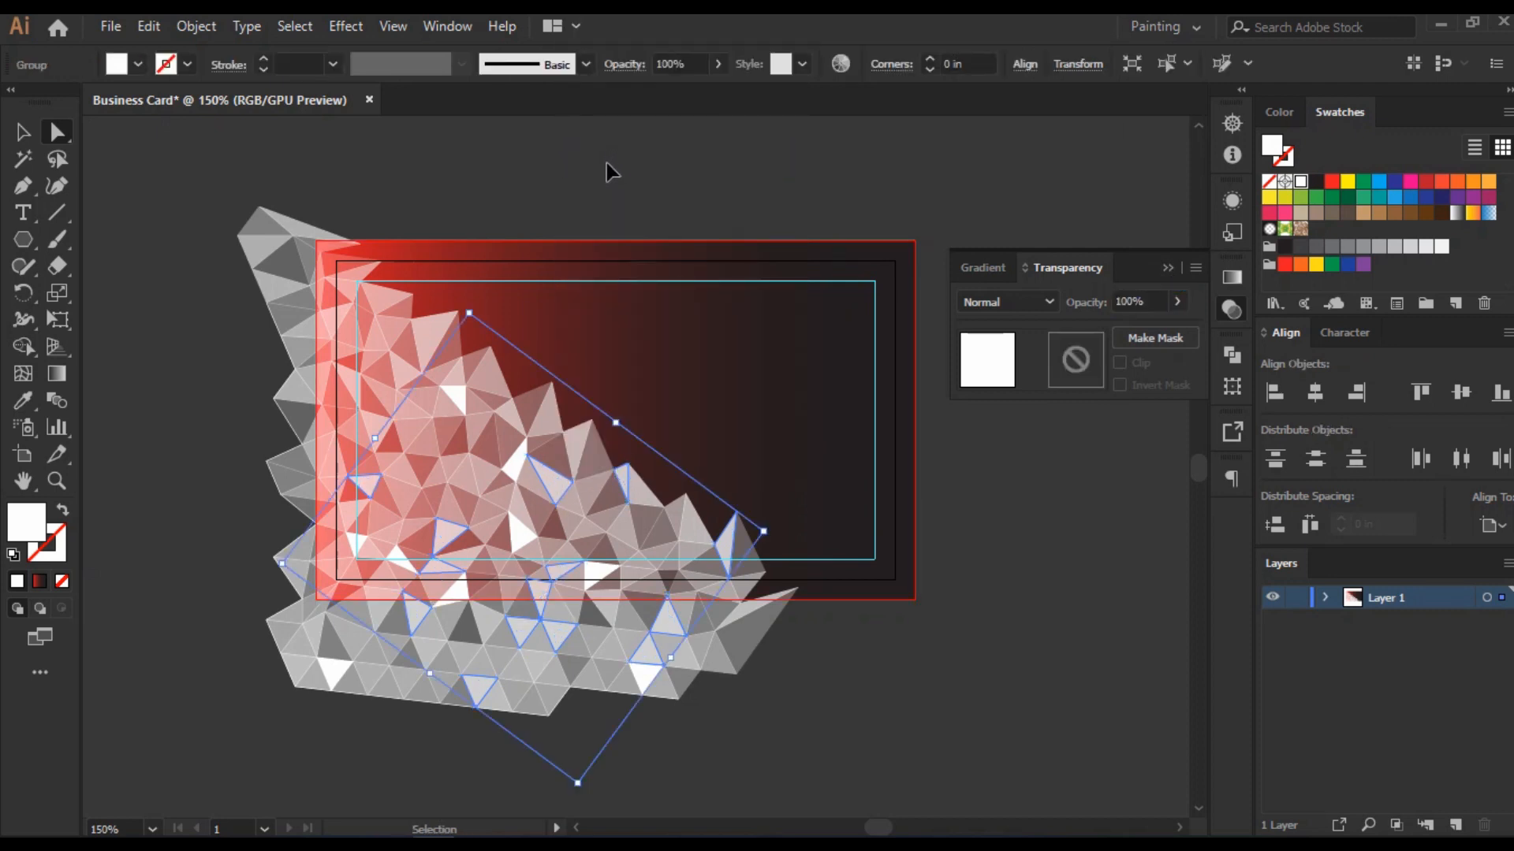
click(604, 167)
Step: Select nine of the remaining fully white triangles and set their opacity to 84%
click(597, 574)
shift+click(520, 532)
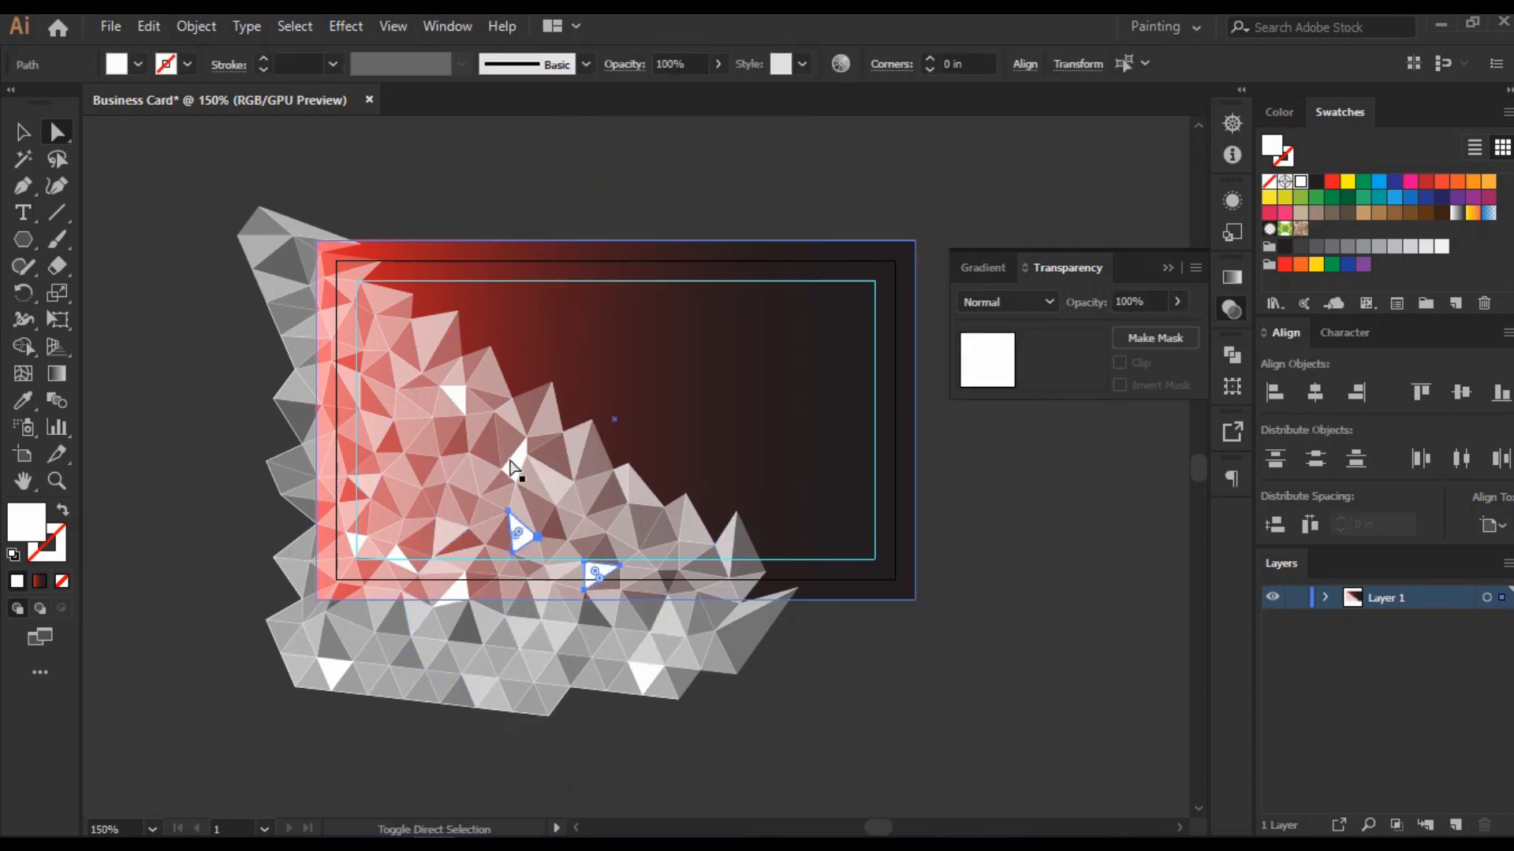
shift+click(455, 396)
shift+click(517, 455)
shift+click(400, 560)
shift+click(333, 670)
shift+click(357, 544)
shift+click(454, 591)
shift+click(645, 674)
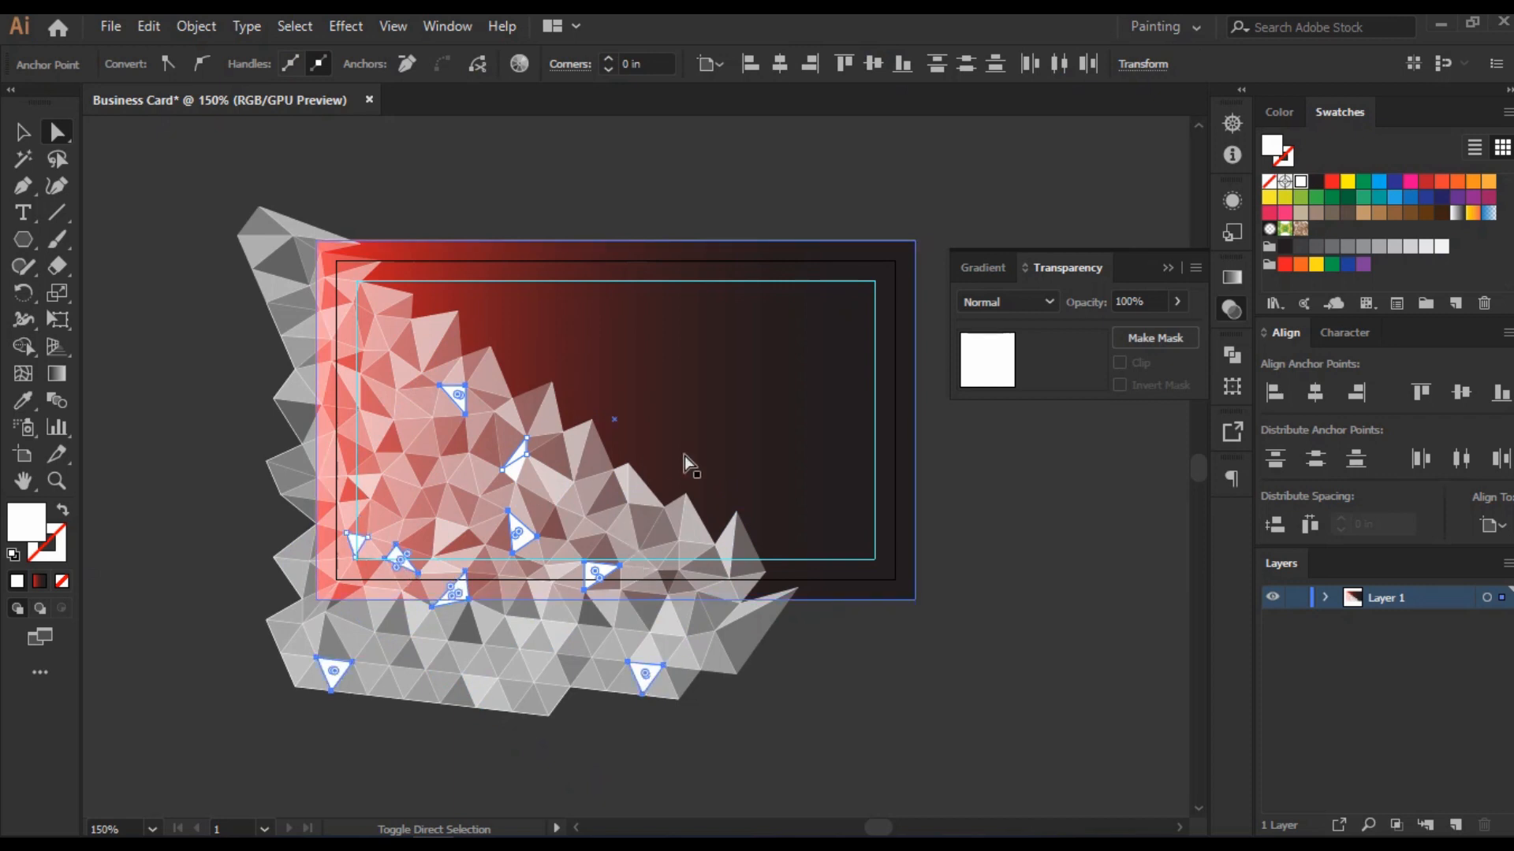
click(1143, 302)
text(84)
key(Return)
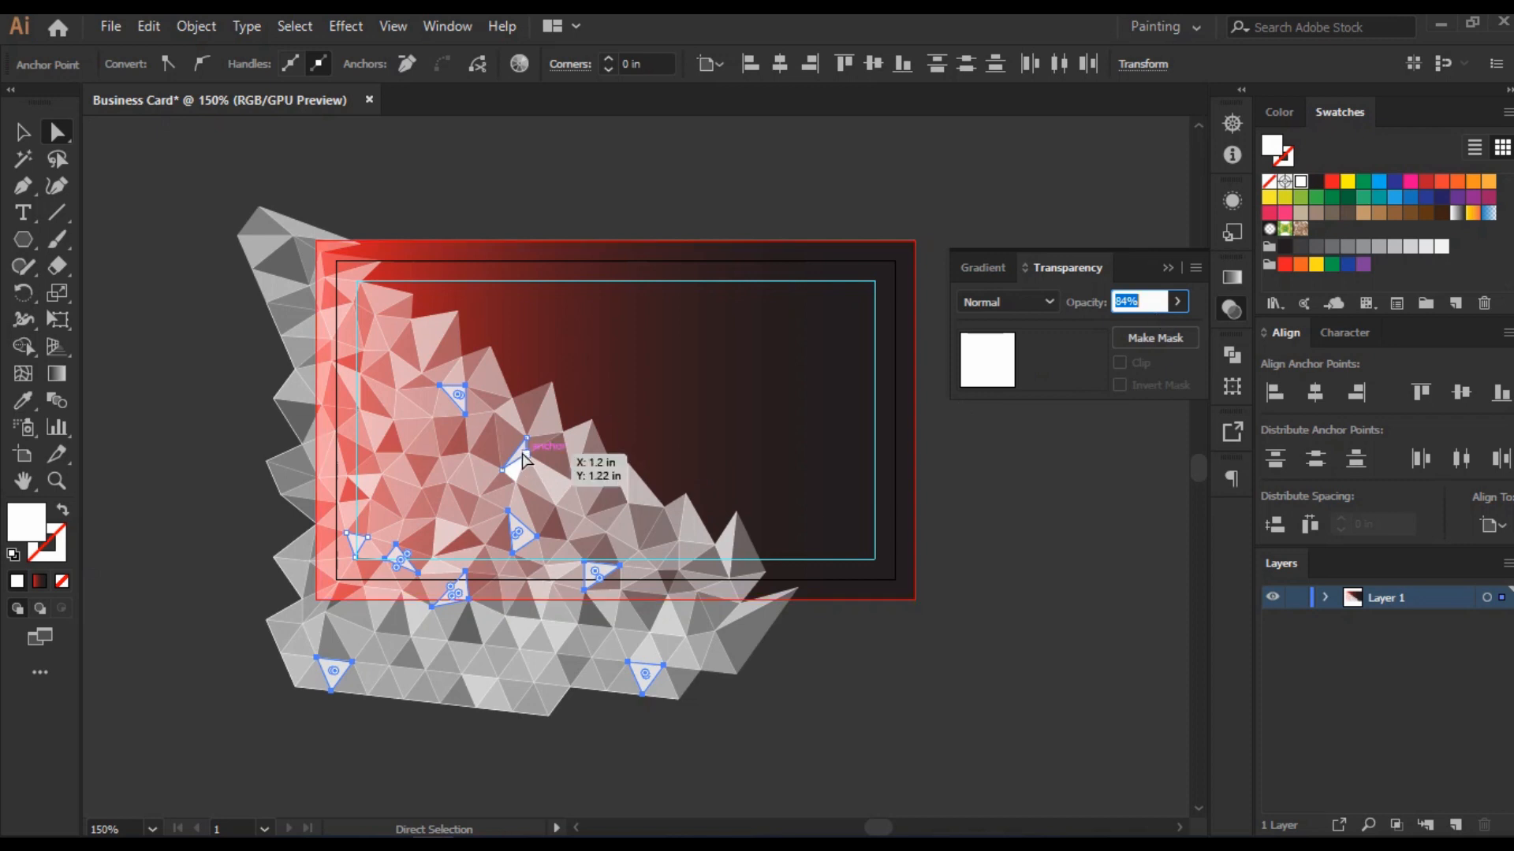
Step: Group the selected 84% triangles and lock the group
right_click(554, 473)
click(562, 509)
key(ctrl+2)
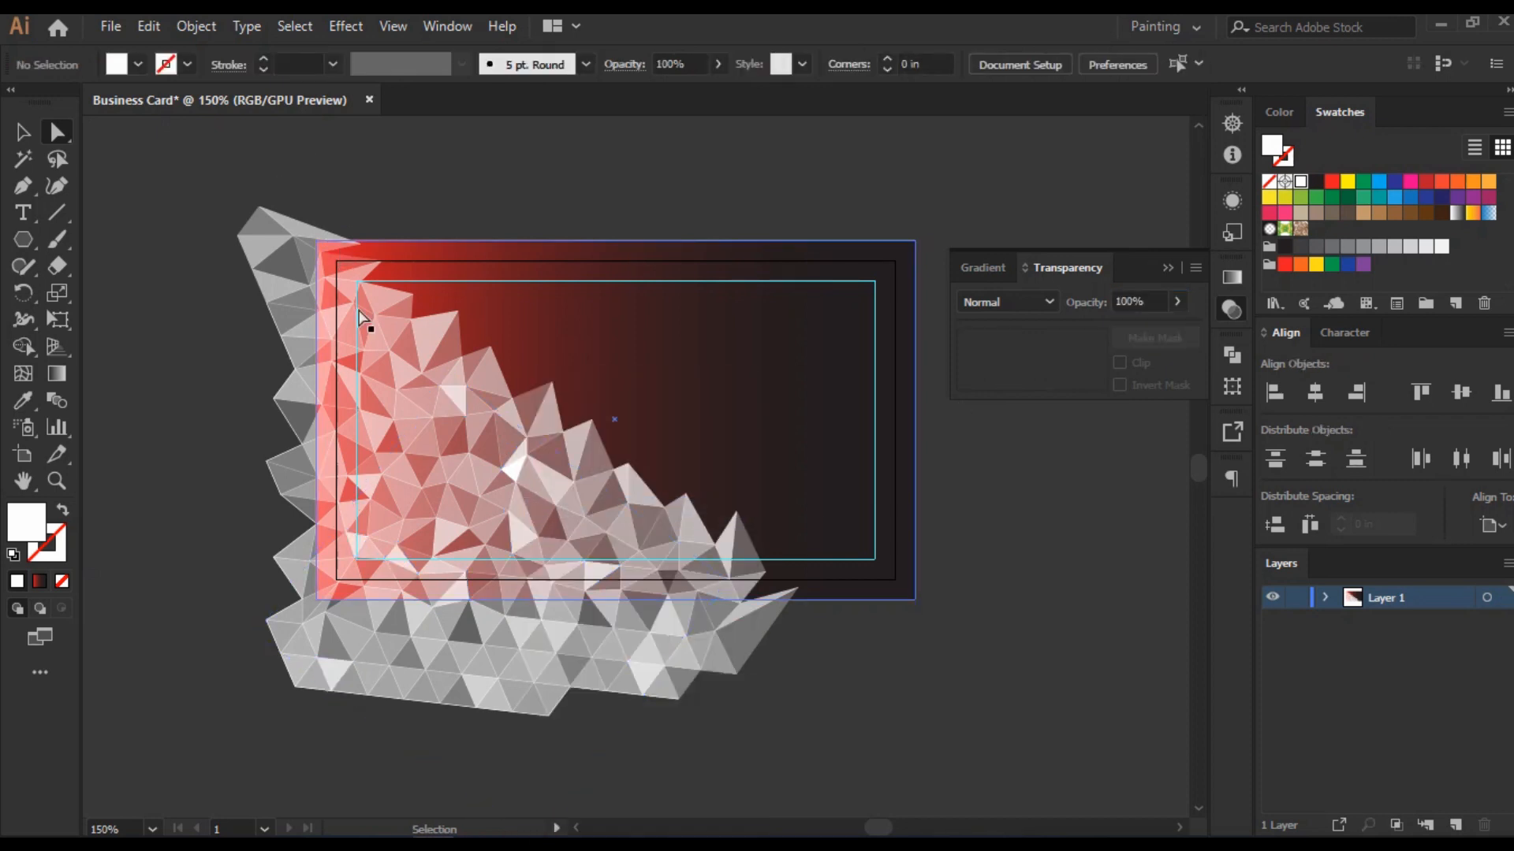
Step: Select only the last small white triangle in the middle of the mesh and set its opacity to 69%
click(517, 472)
shift+click(463, 395)
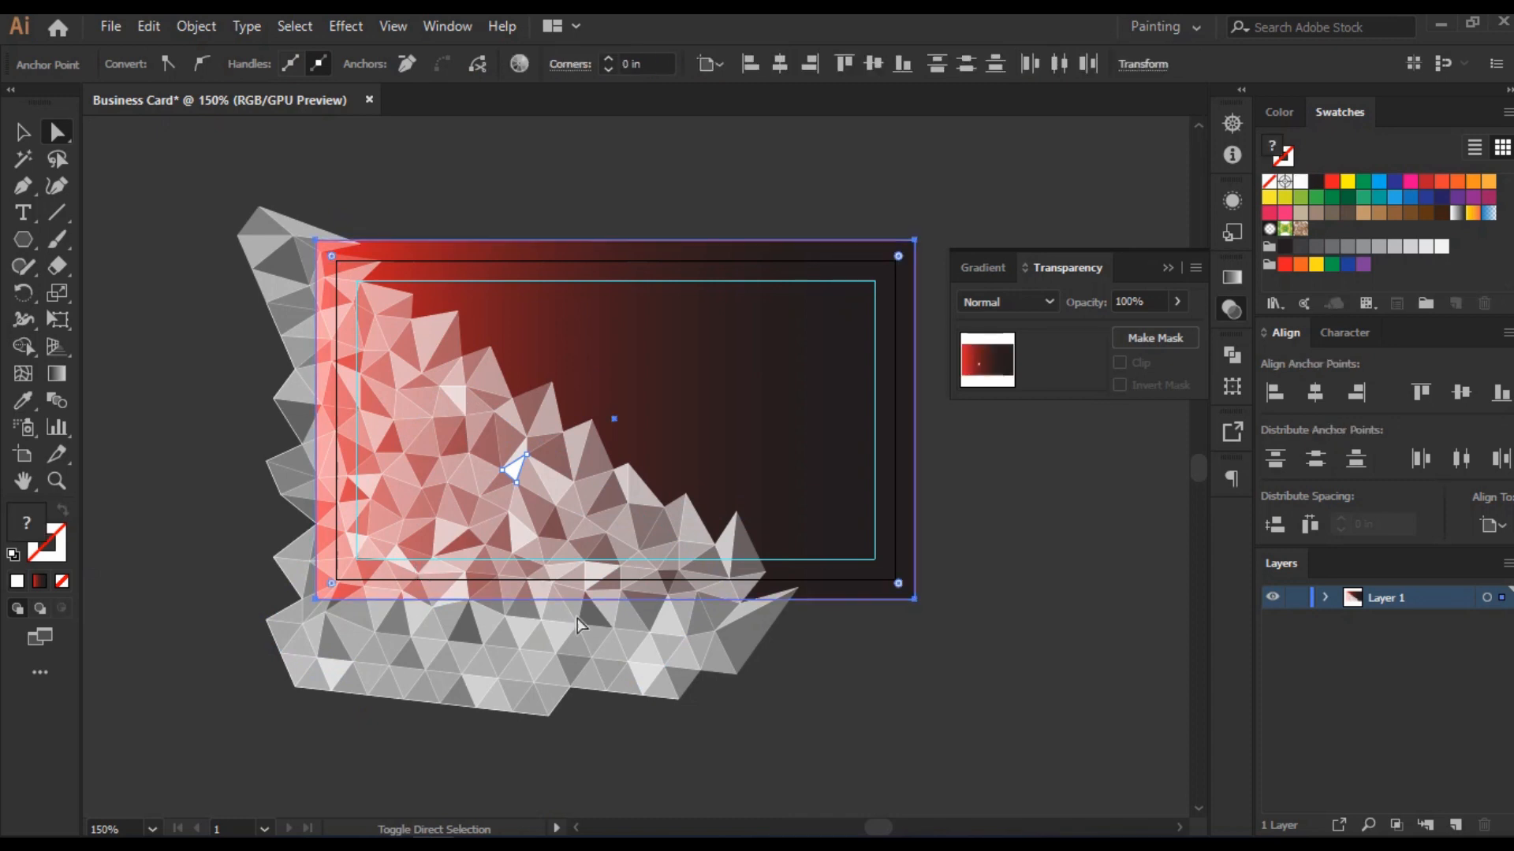
scroll(1152, 302, down, 6)
scroll(1152, 301, up, 6)
click(1066, 505)
click(521, 476)
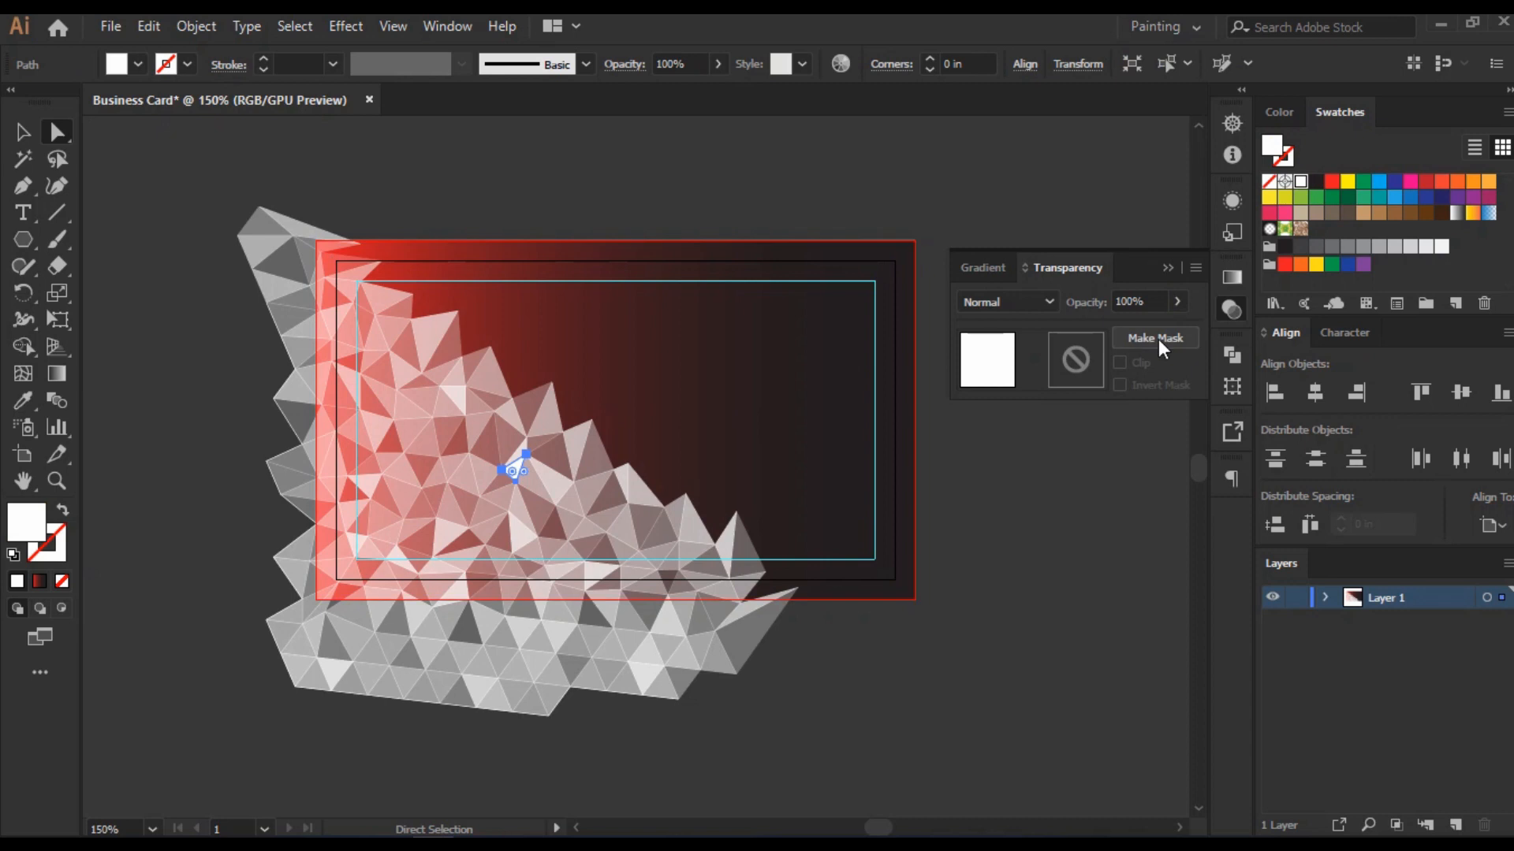
scroll(1155, 298, down, 7)
click(842, 494)
click(517, 472)
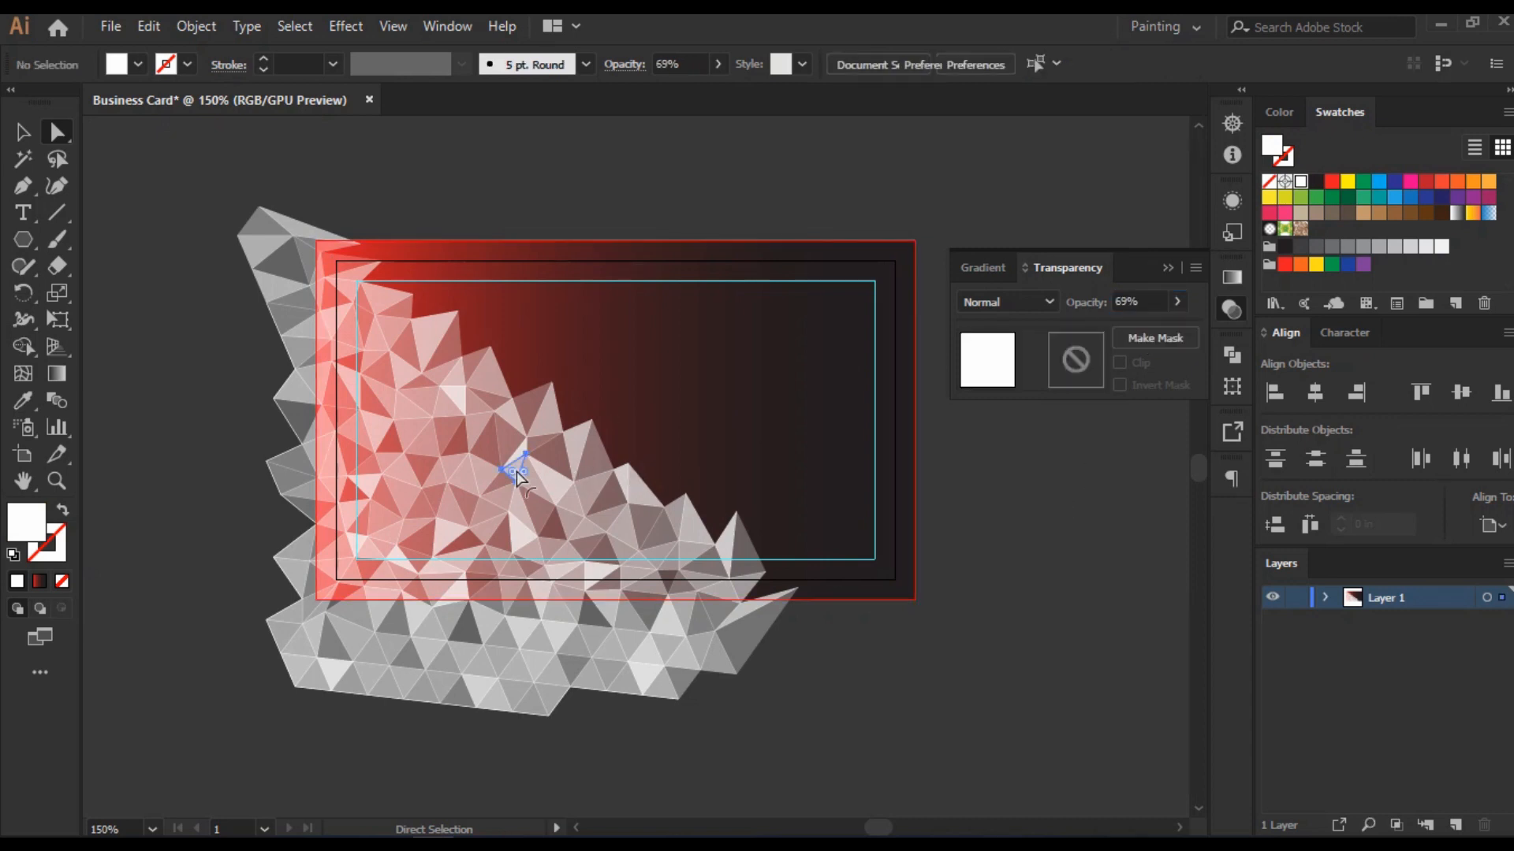
Step: Unlock all the triangle groups and select the whole mesh
click(766, 355)
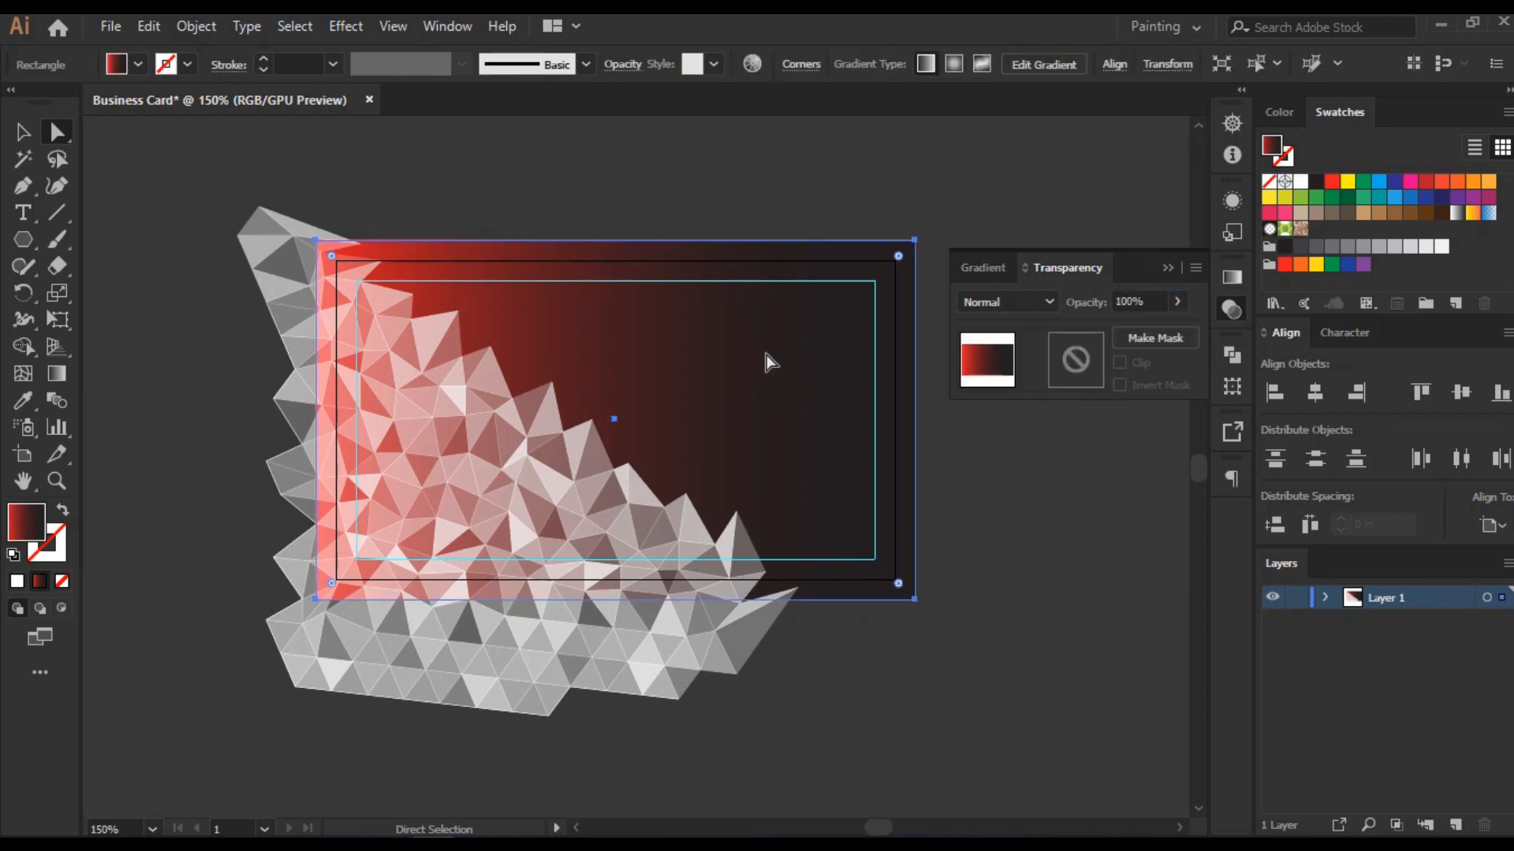
click(1167, 269)
key(ctrl)
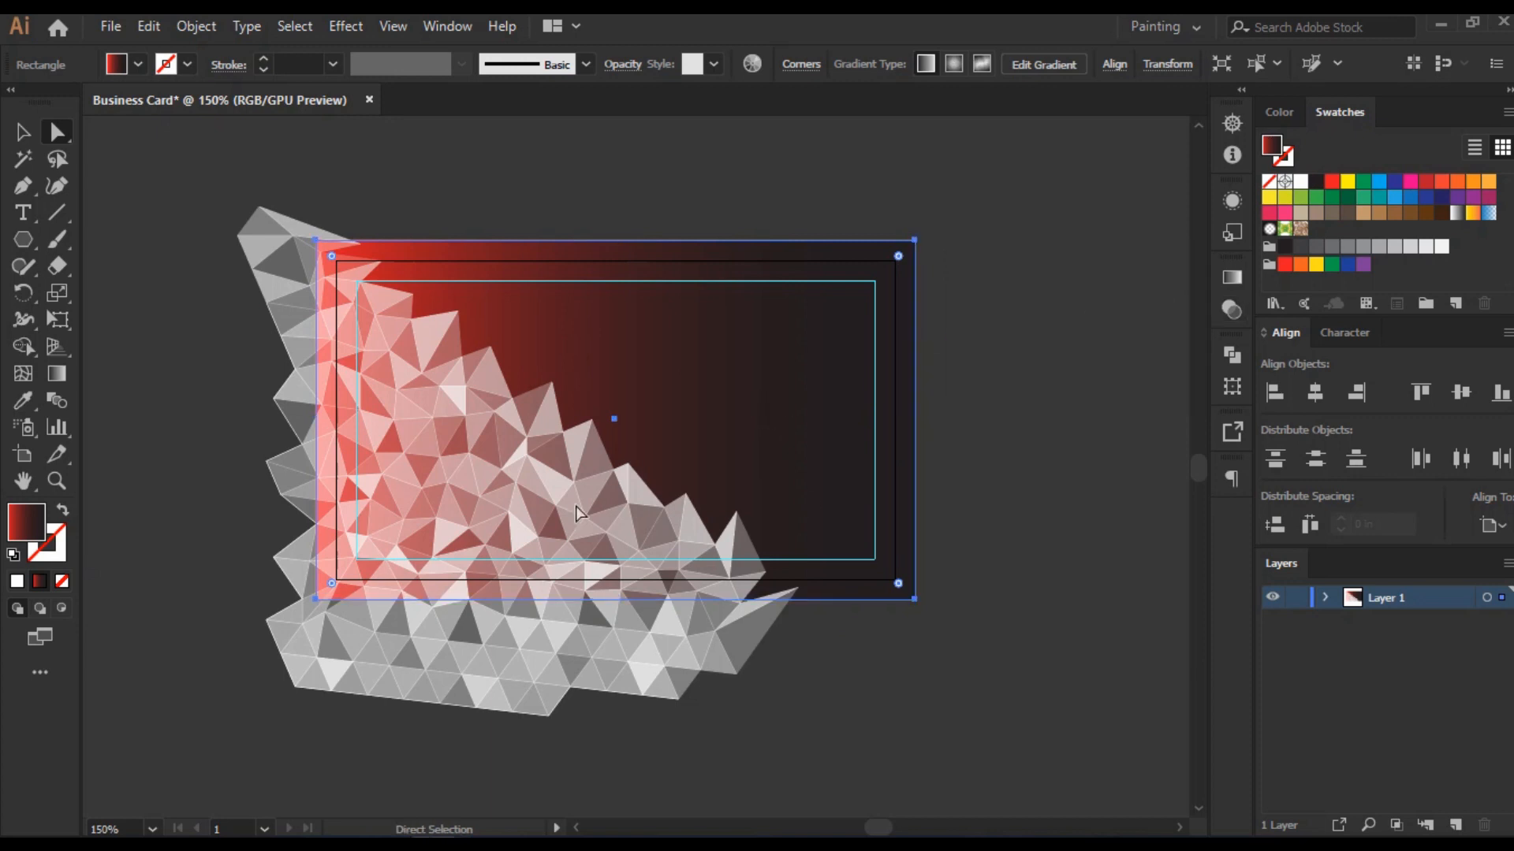
click(12, 131)
click(182, 281)
click(378, 370)
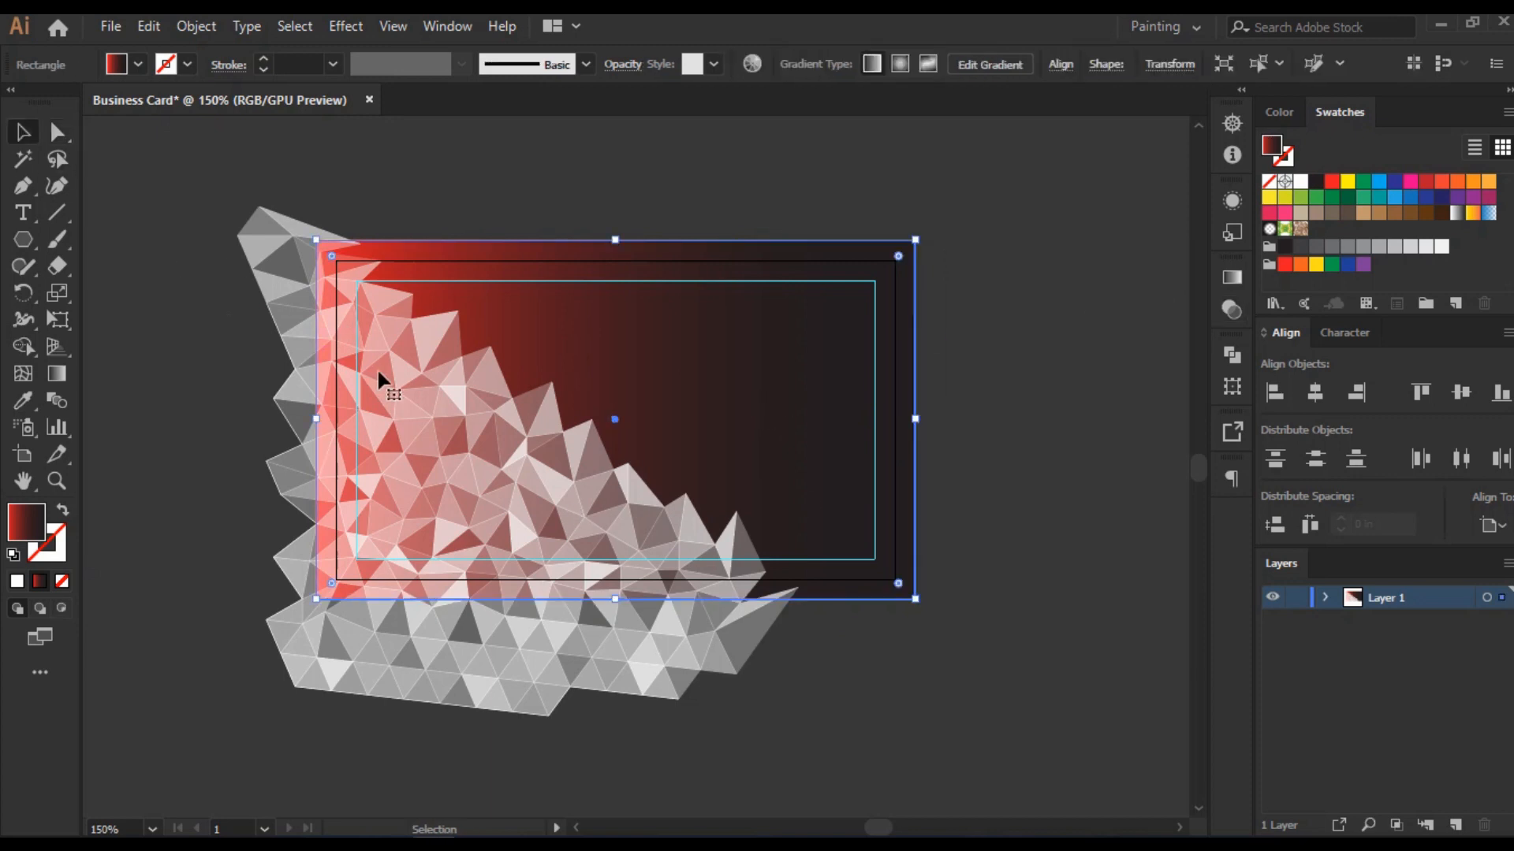
click(186, 197)
key(ctrl+a)
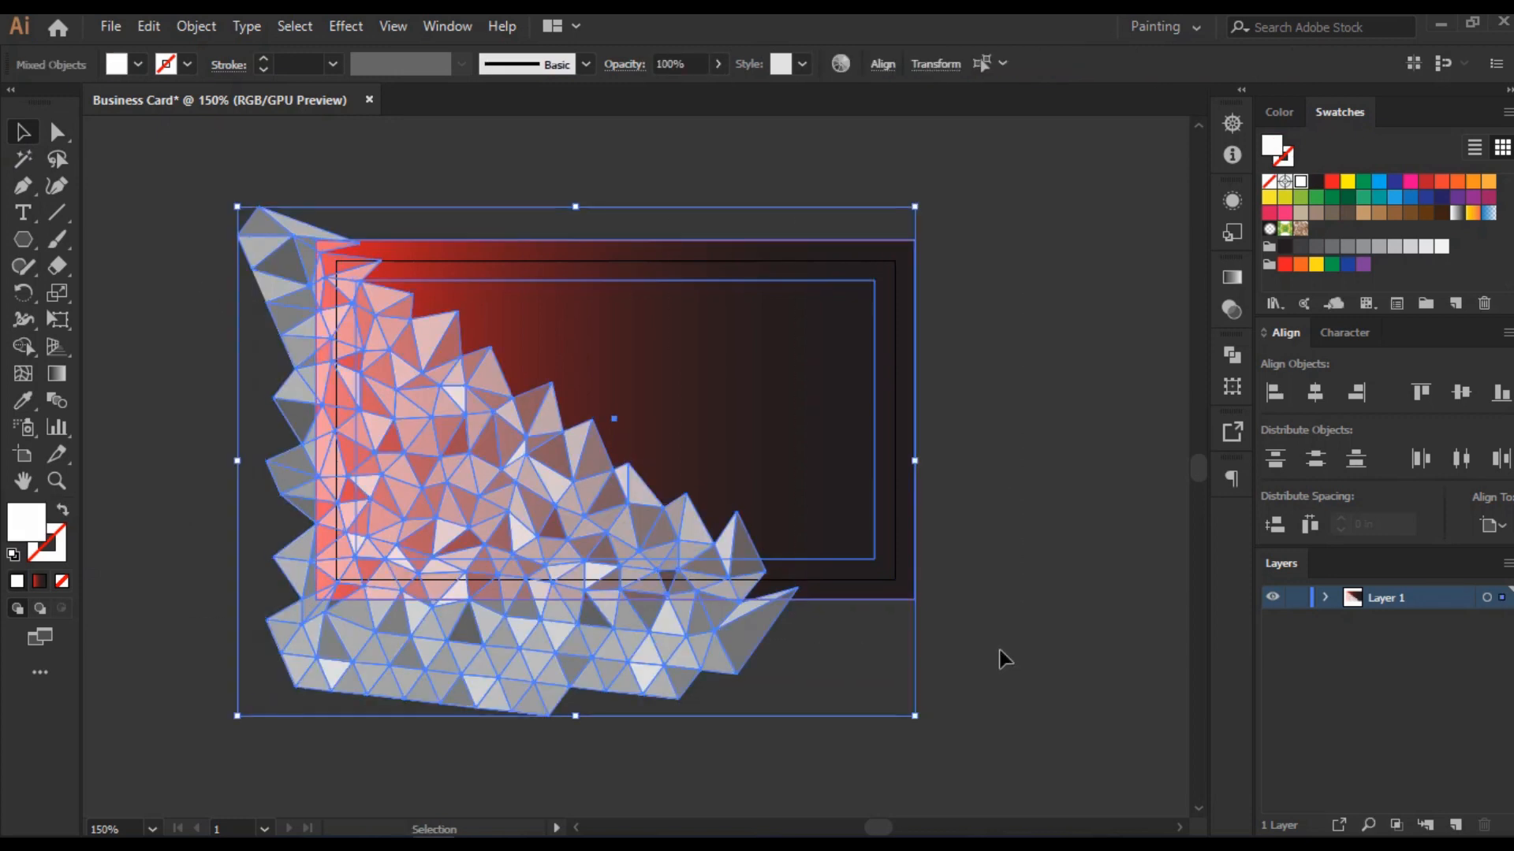
key(a)
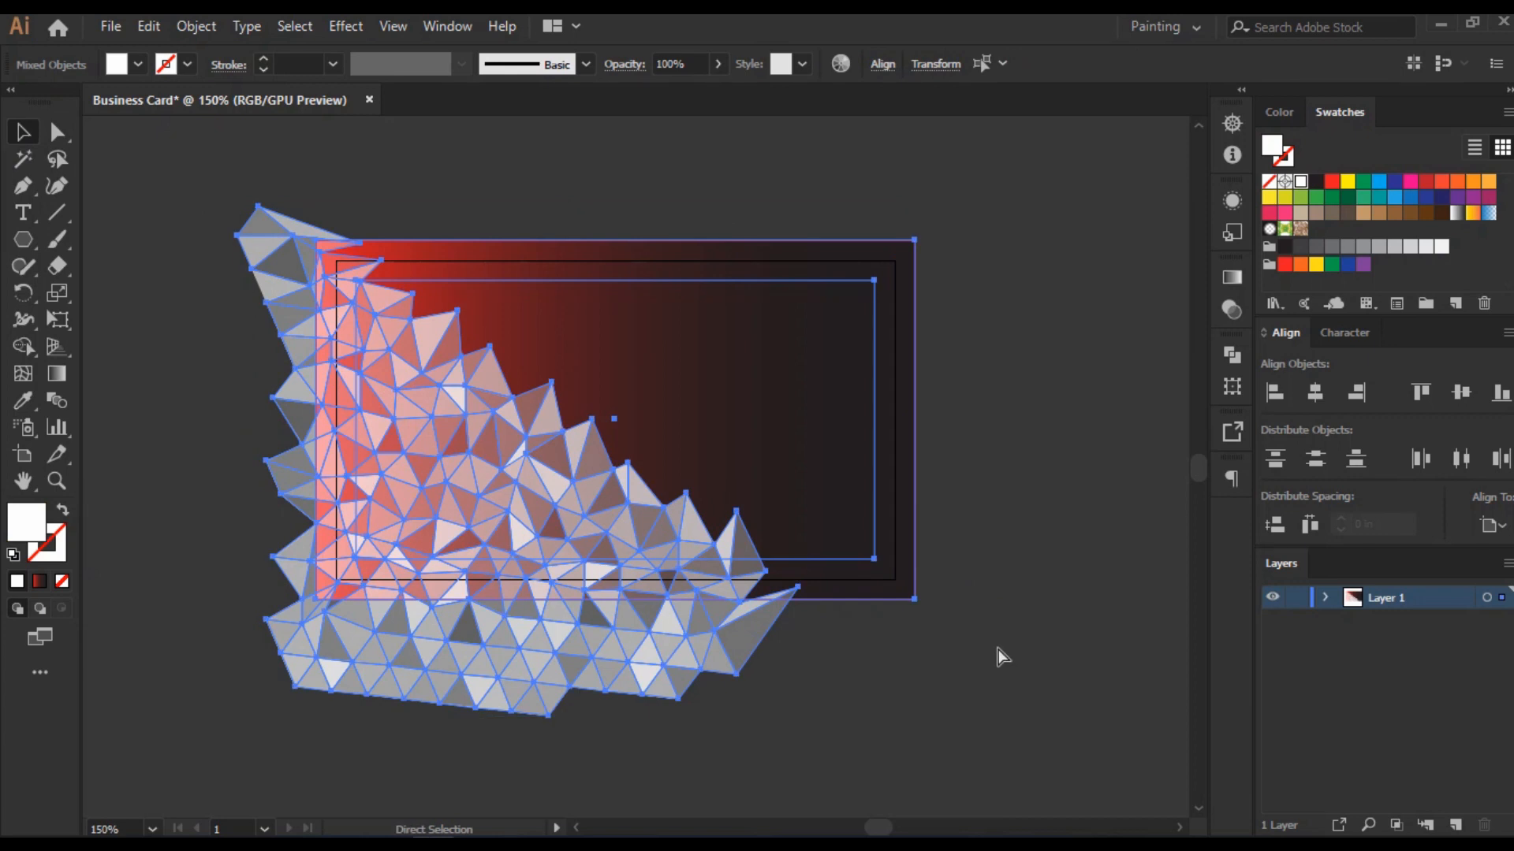
Step: Paste a copy of the gradient rectangle in front of the triangle mesh and set its blending mode to Overlay
key(ctrl+f)
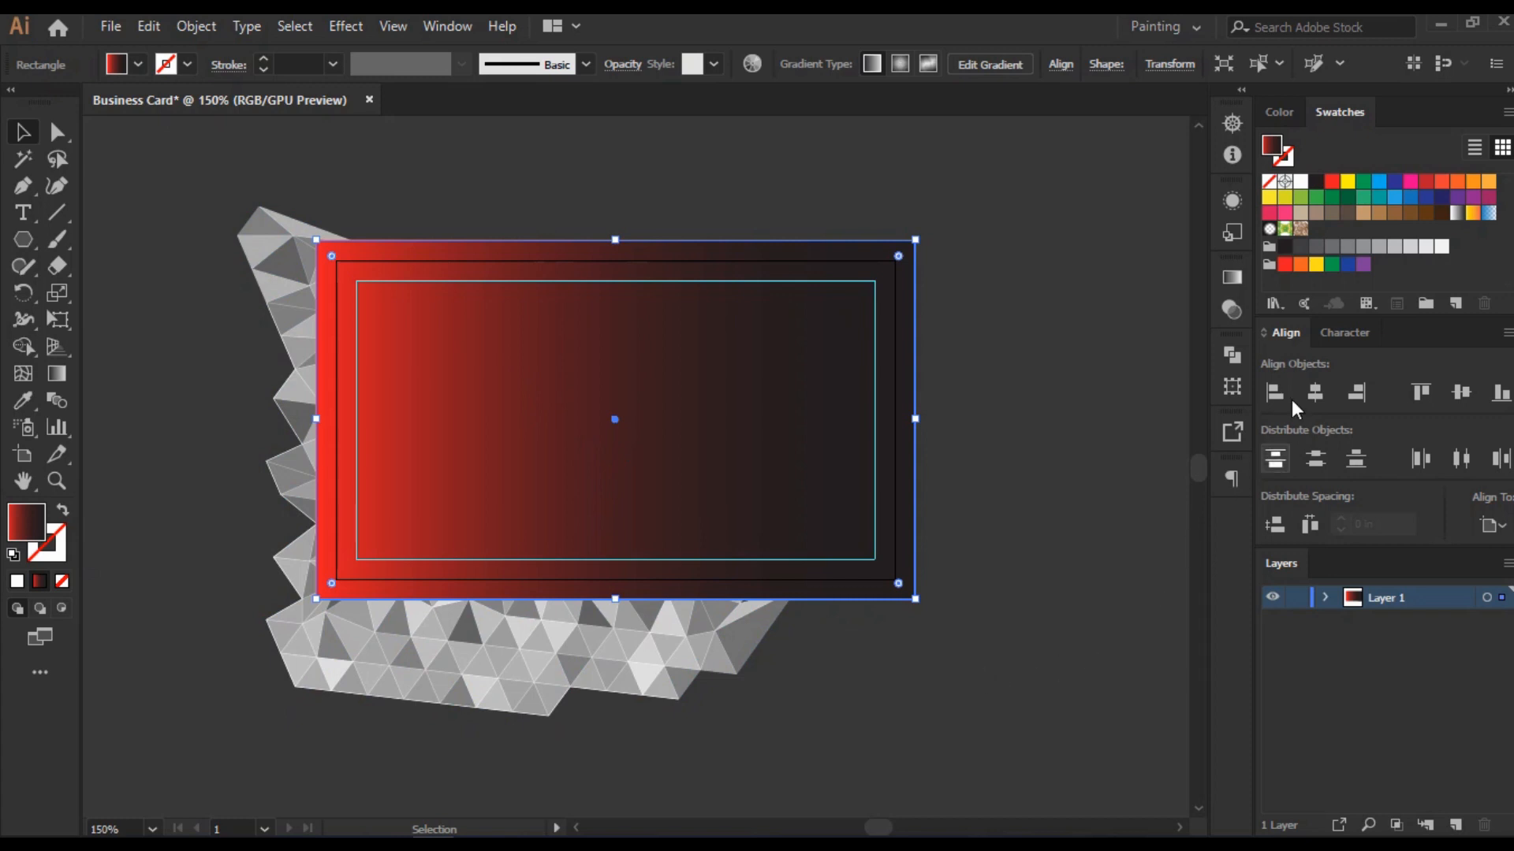
click(1232, 307)
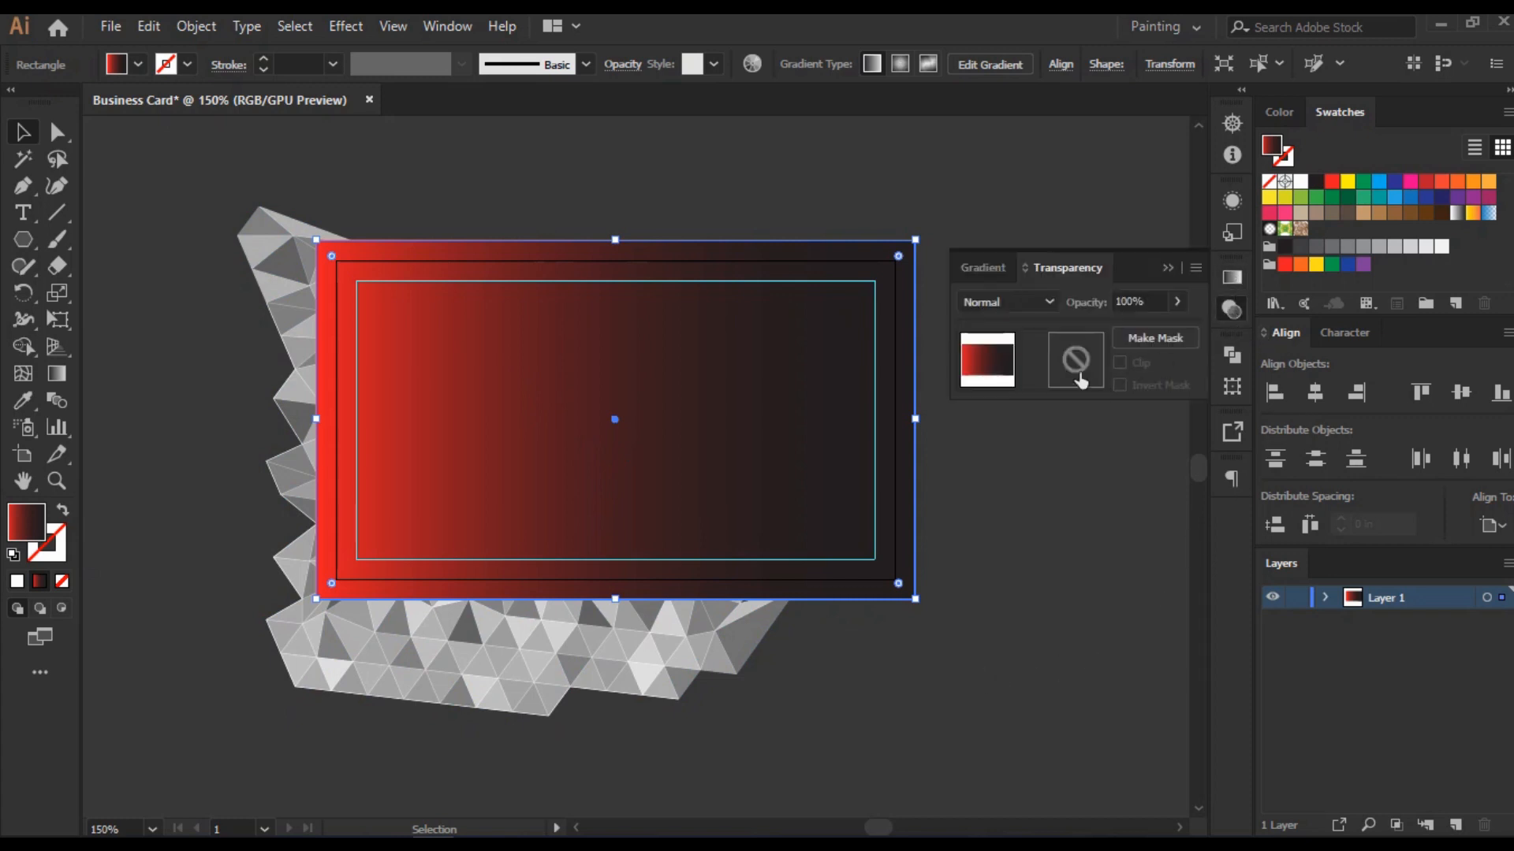
click(1044, 303)
click(1014, 514)
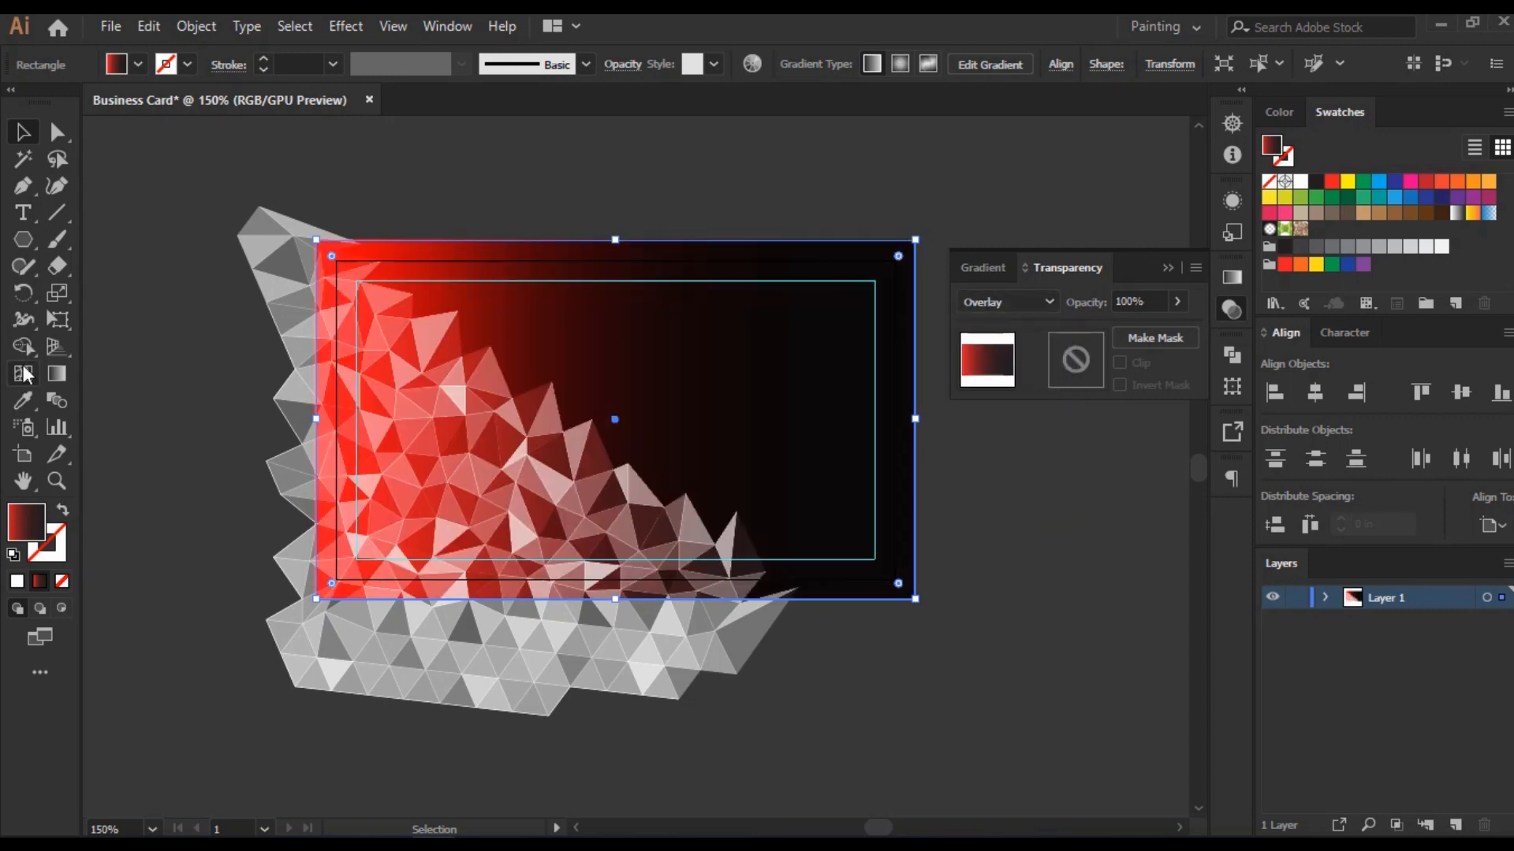
Step: Redraw the overlay rectangle's gradient with the Gradient tool, running diagonally from red near the lower middle up to black near the top edge
click(57, 373)
mouse_move(473, 557)
mouse_down()
mouse_move(505, 453)
mouse_move(583, 418)
mouse_move(613, 369)
mouse_move(567, 251)
mouse_move(534, 248)
mouse_move(461, 323)
mouse_move(530, 263)
mouse_move(591, 254)
mouse_up()
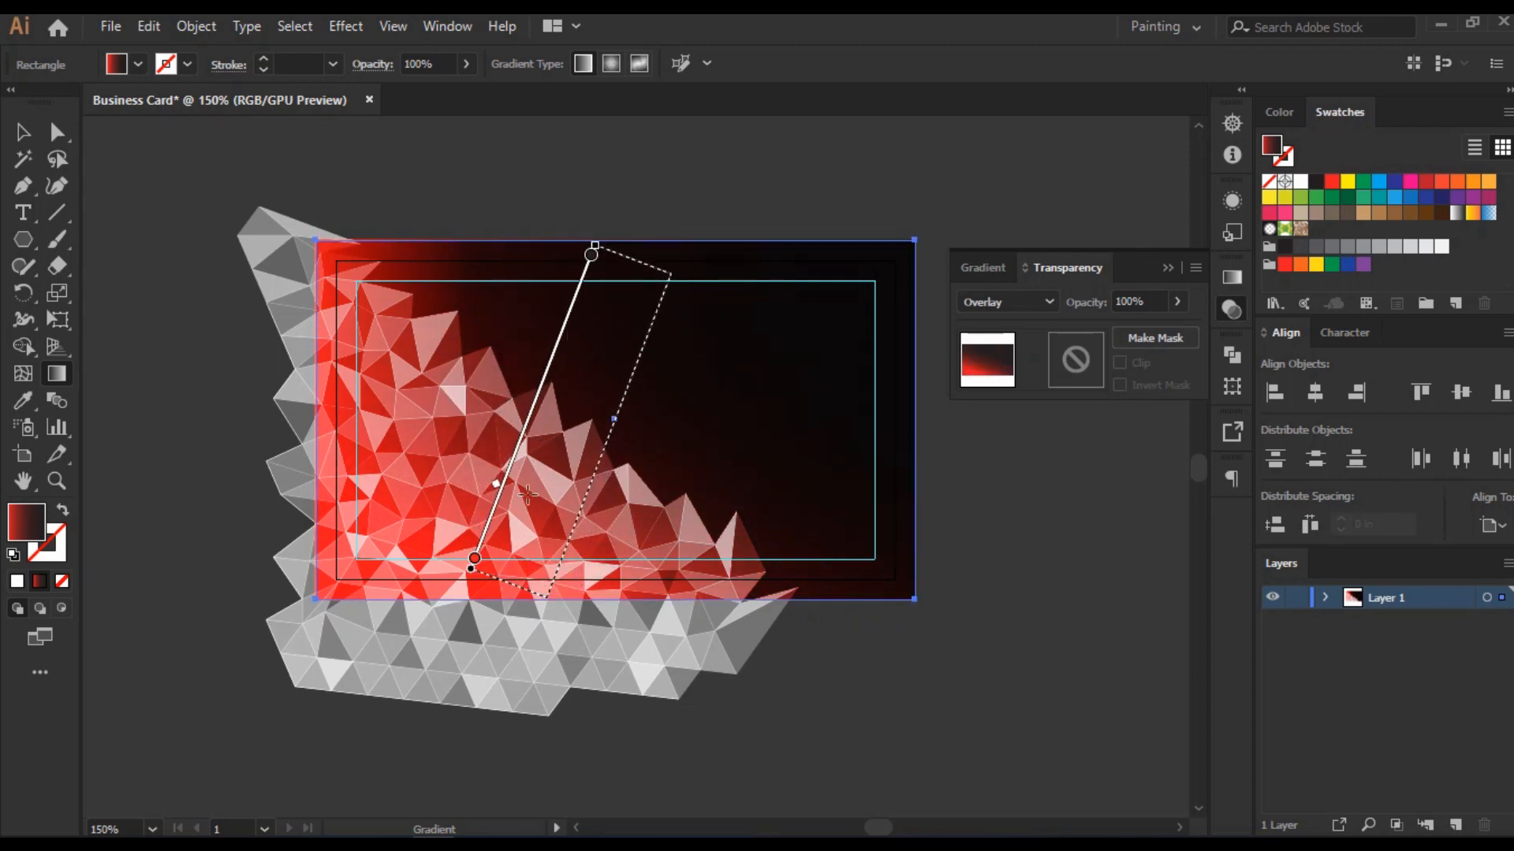
mouse_move(512, 538)
mouse_down()
mouse_move(531, 412)
mouse_move(622, 273)
mouse_up()
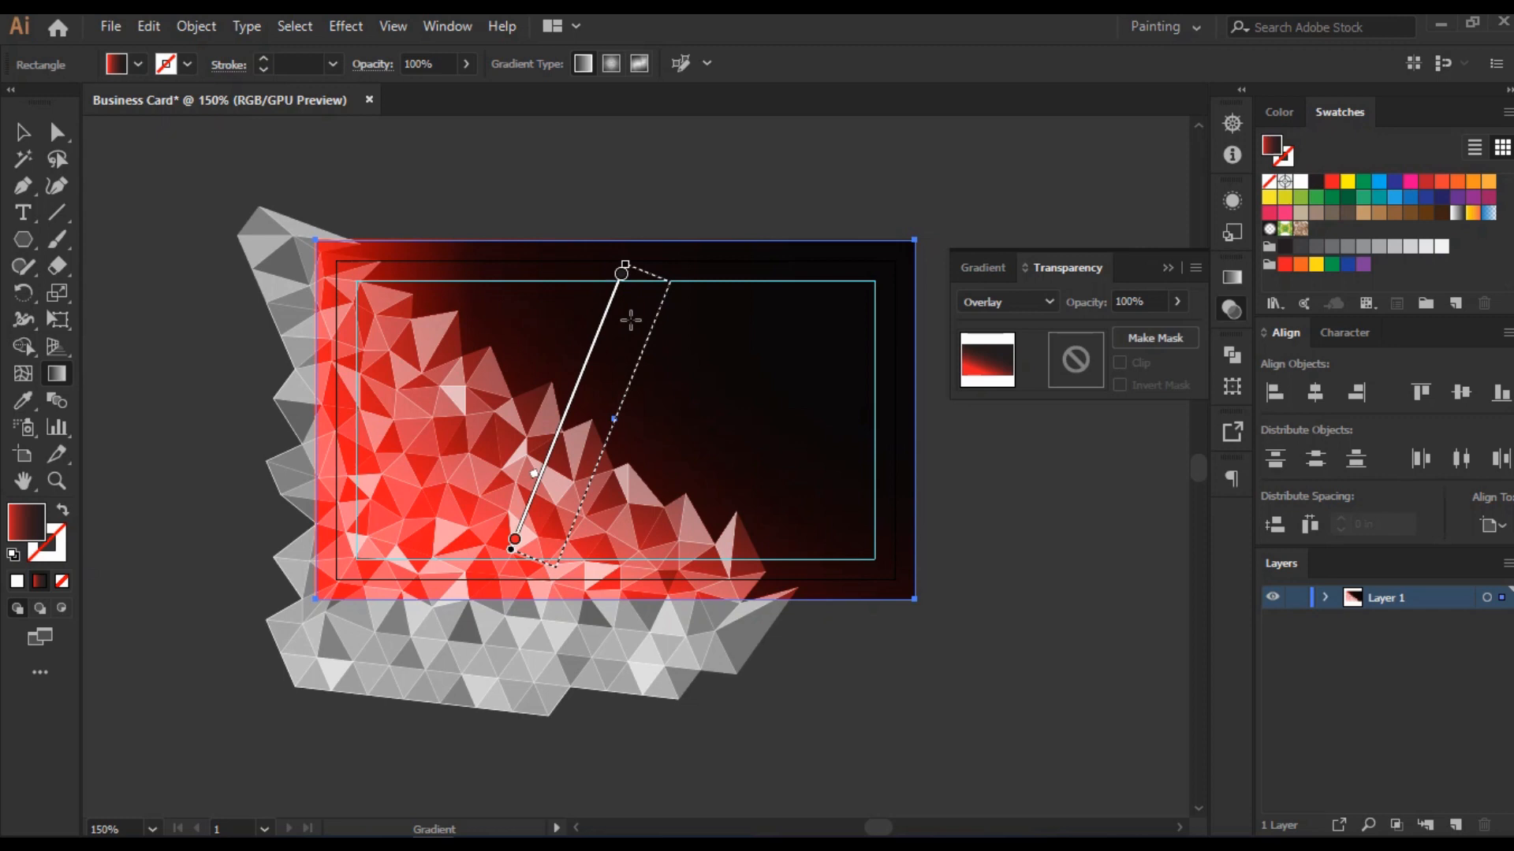
click(24, 135)
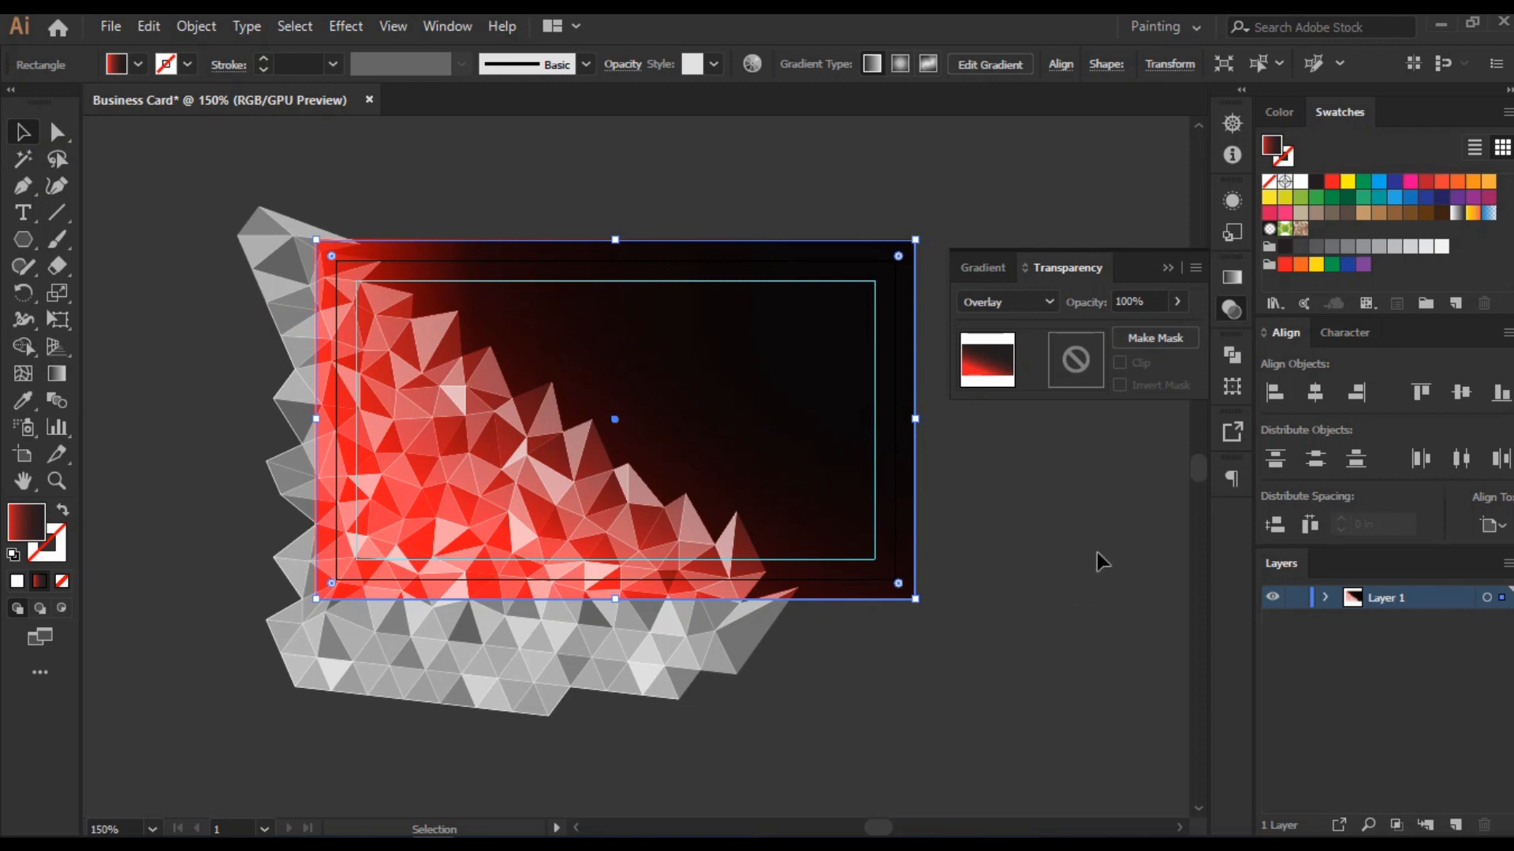
click(1167, 270)
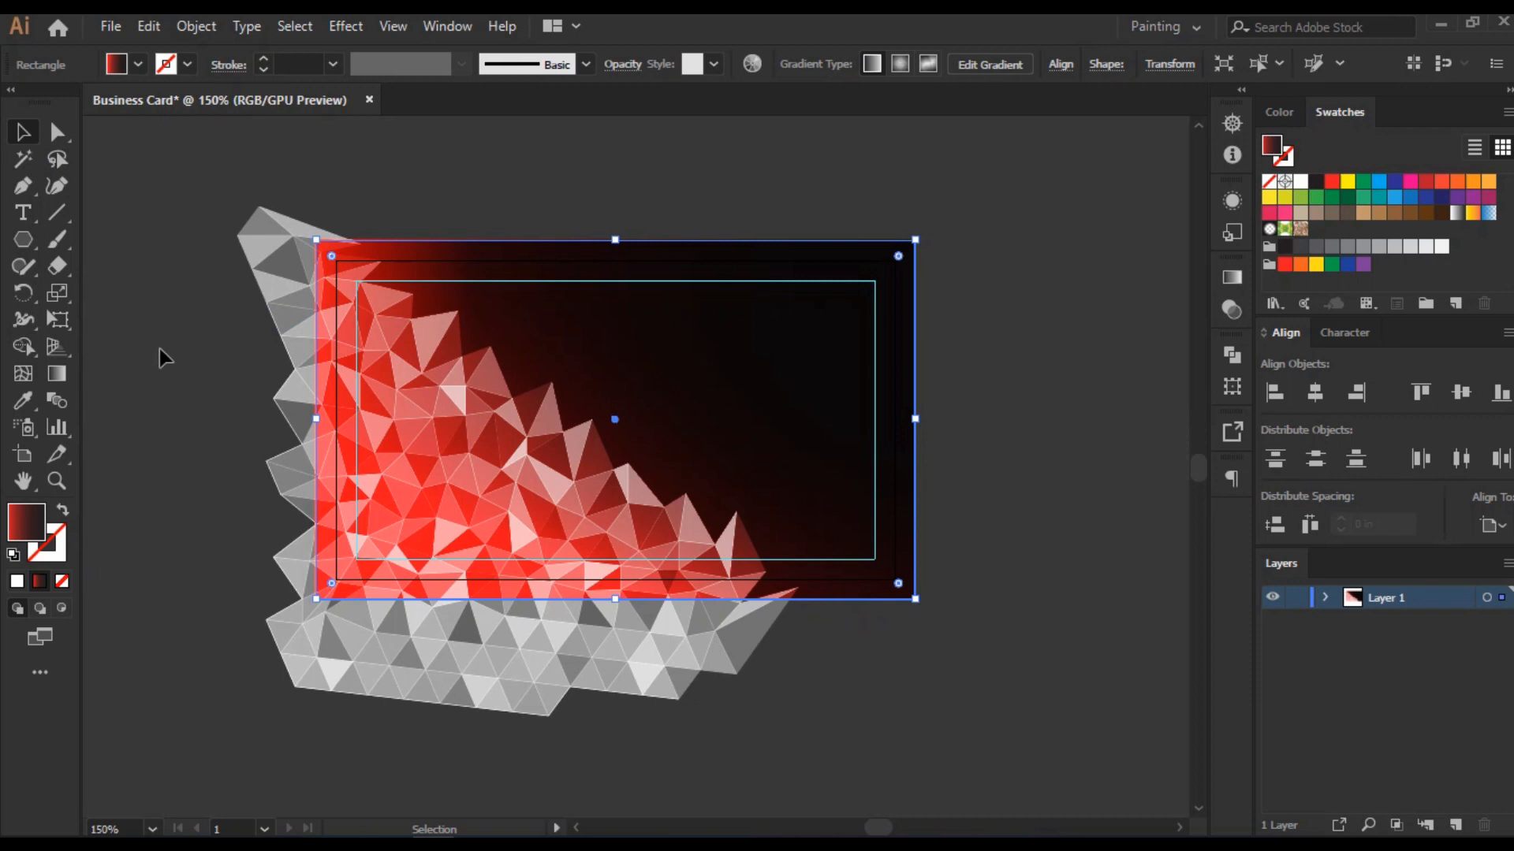
Step: Paste another copy of the gradient rectangle in front of everything, select all the artwork and make a clipping mask from it
key(ctrl+z)
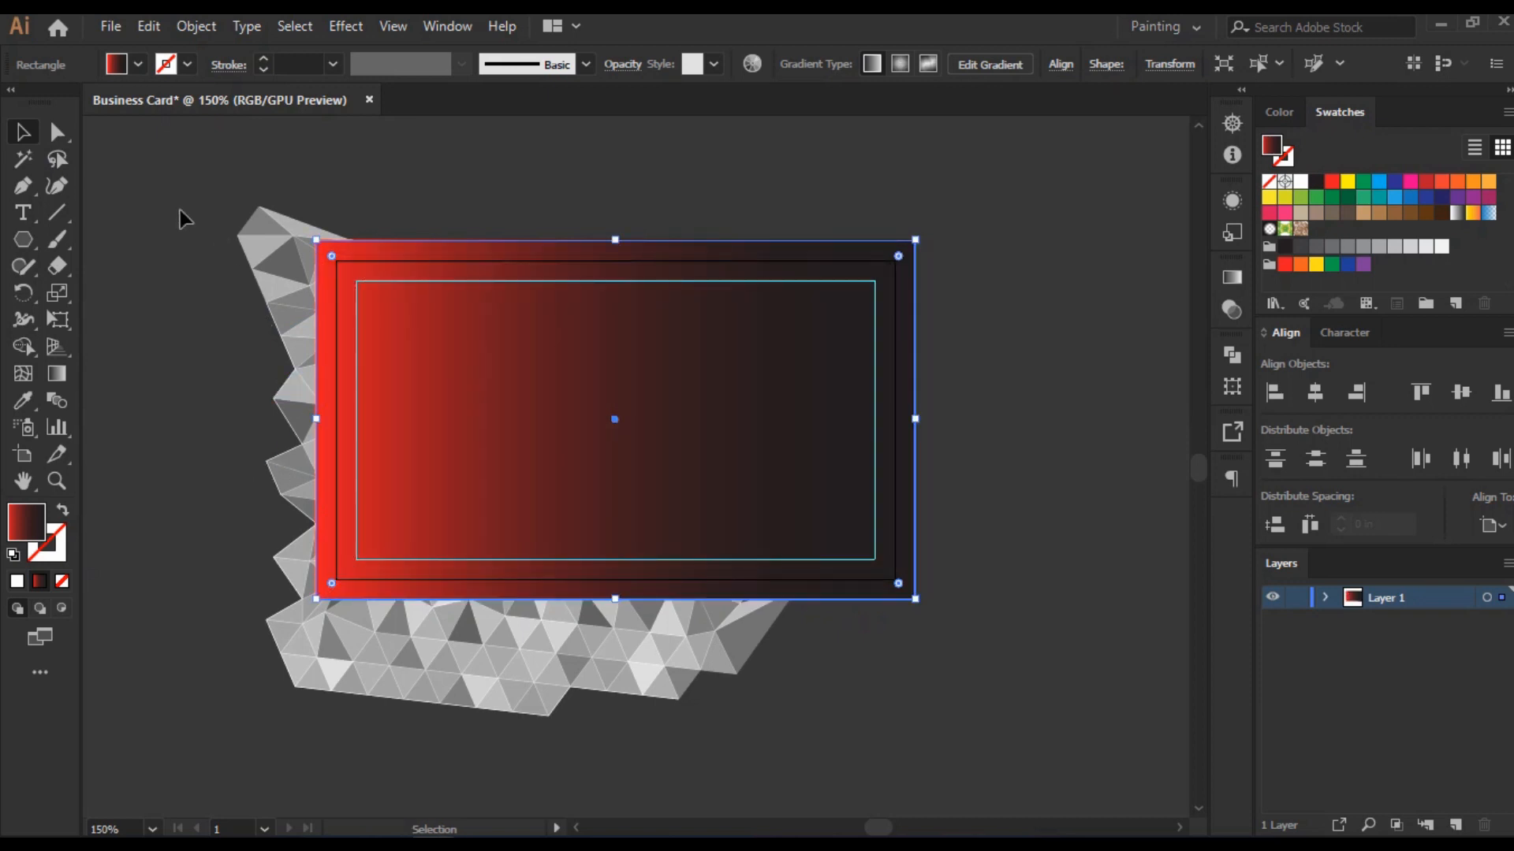
drag(1010, 666, 415, 253)
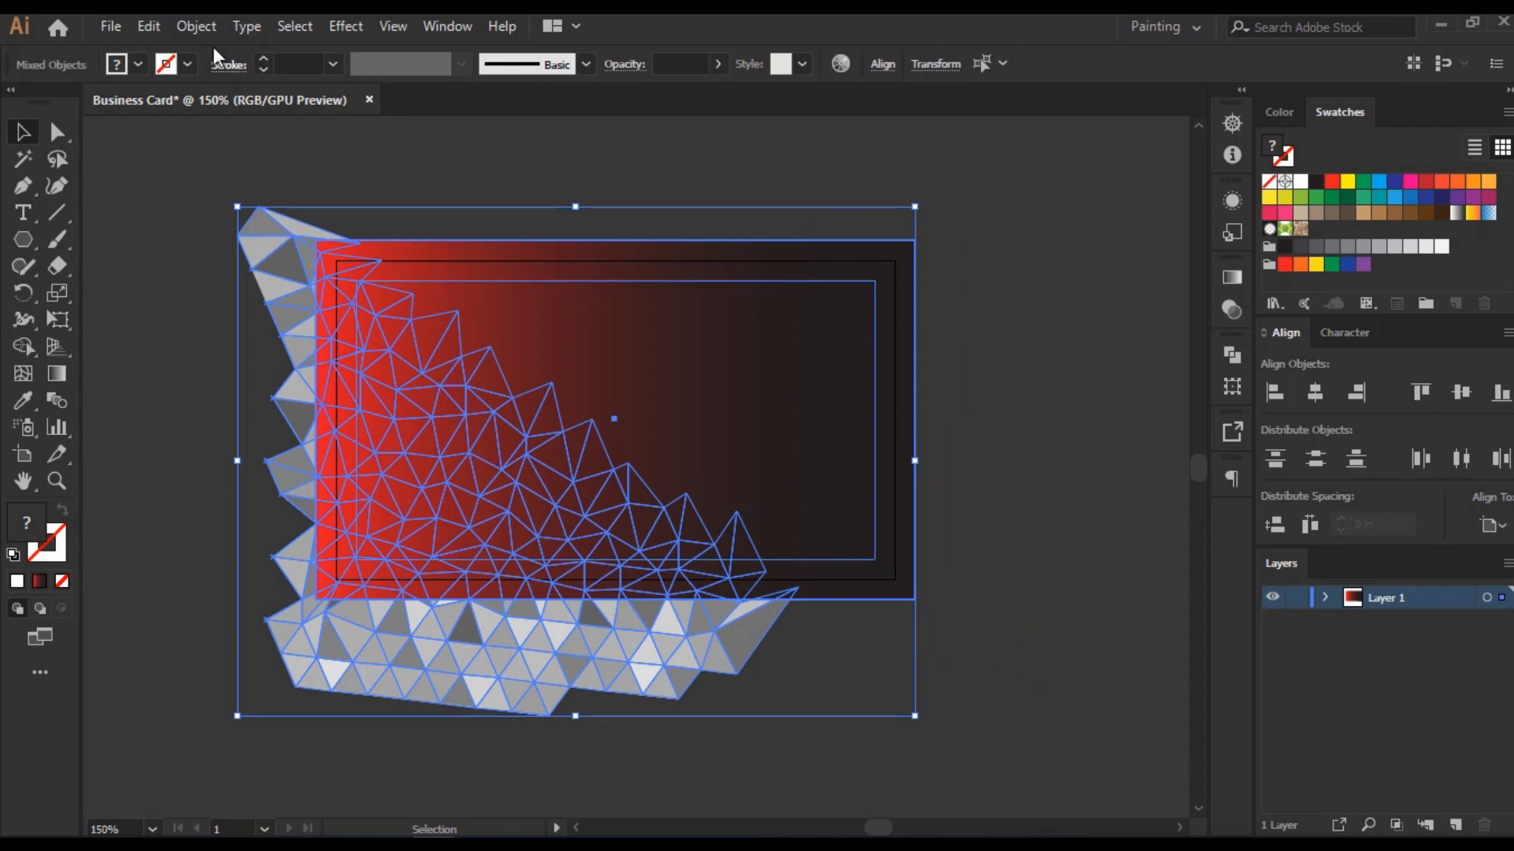
click(196, 27)
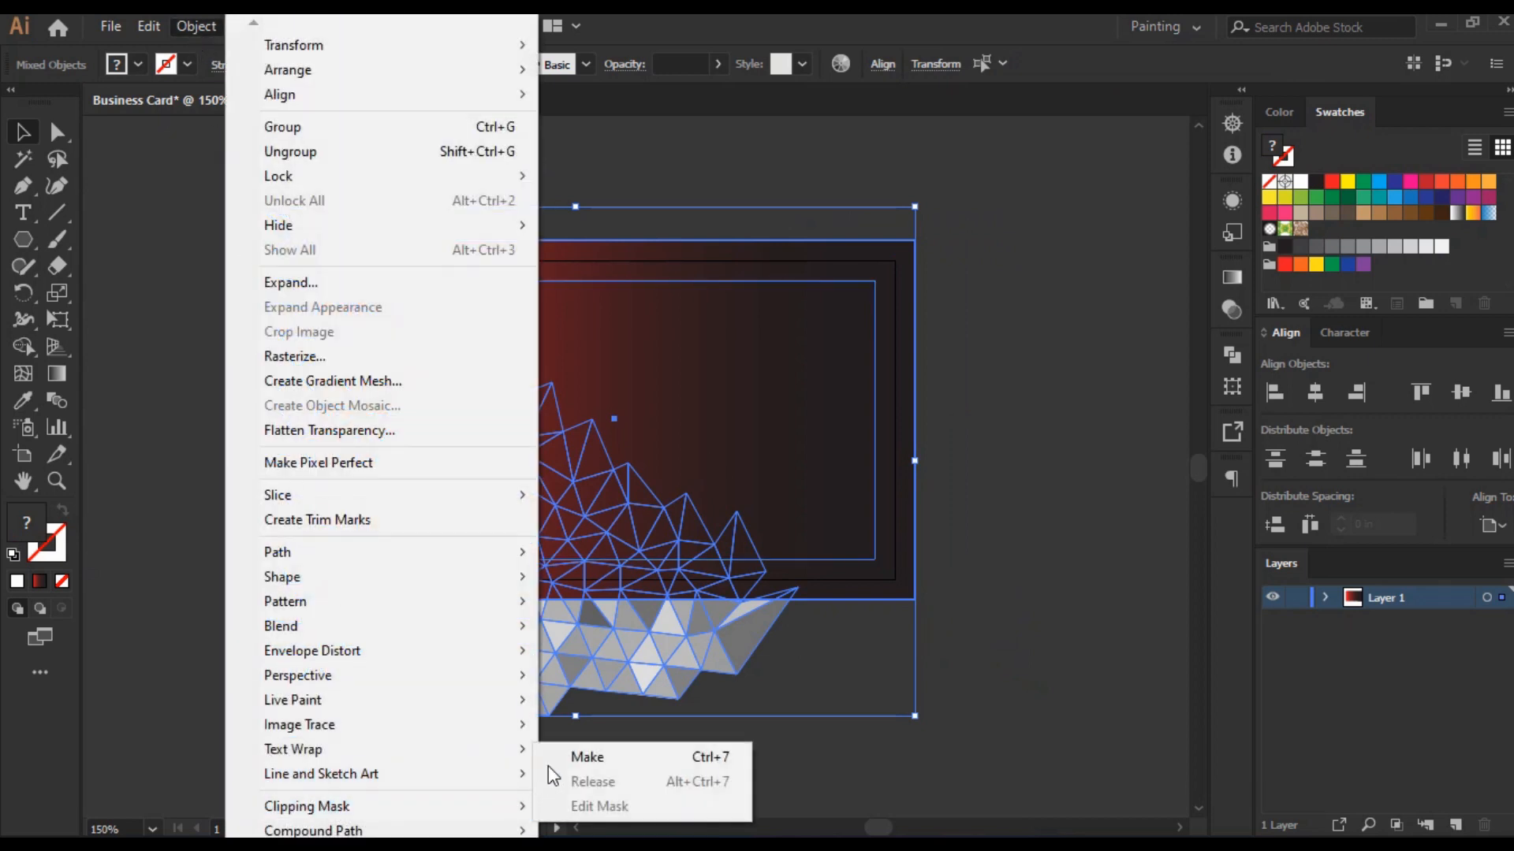
click(559, 759)
click(382, 697)
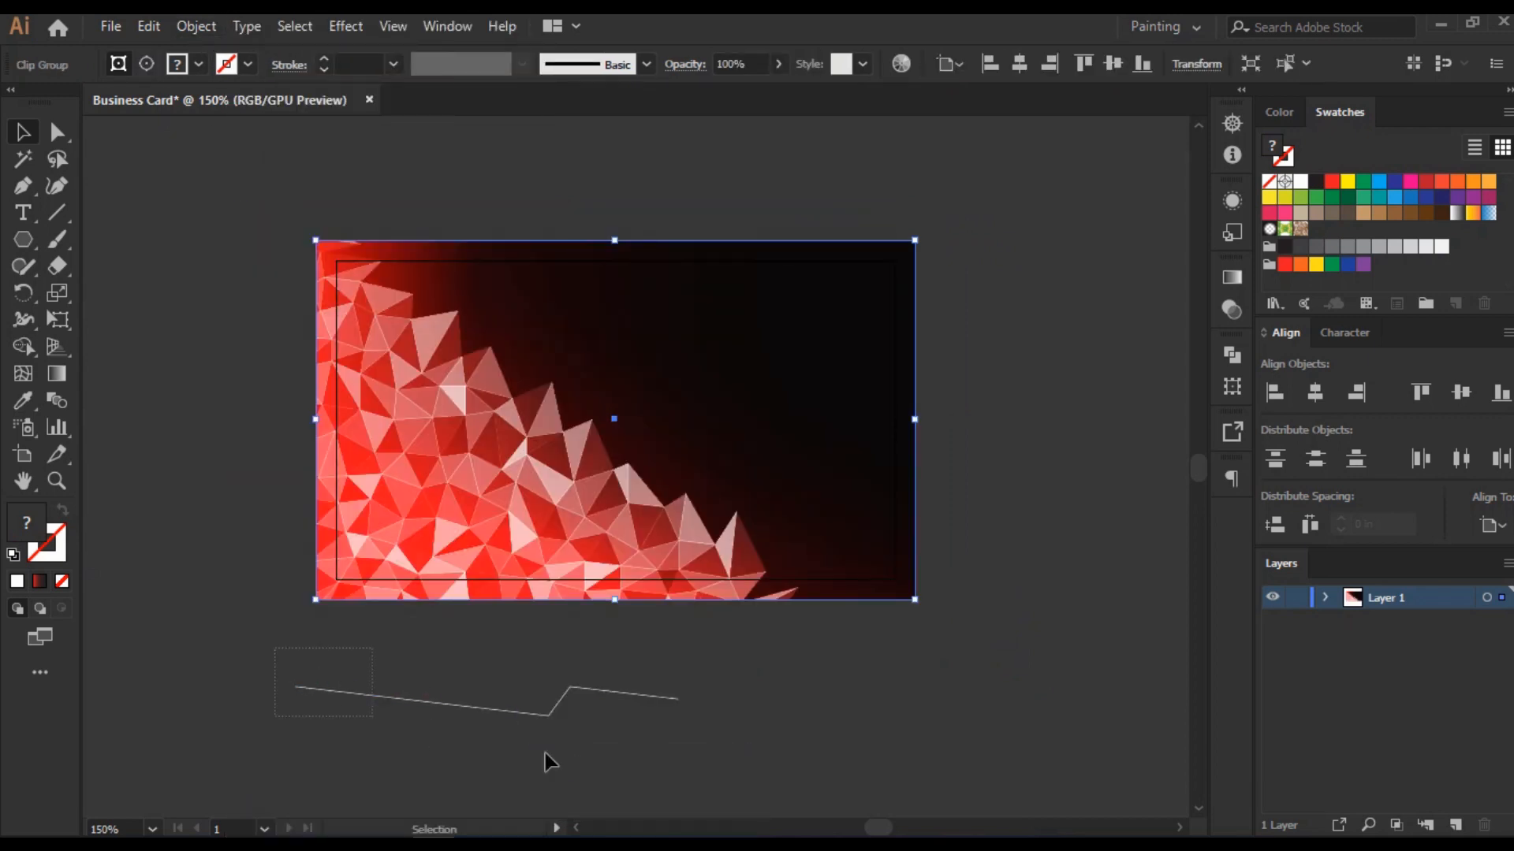
key(Delete)
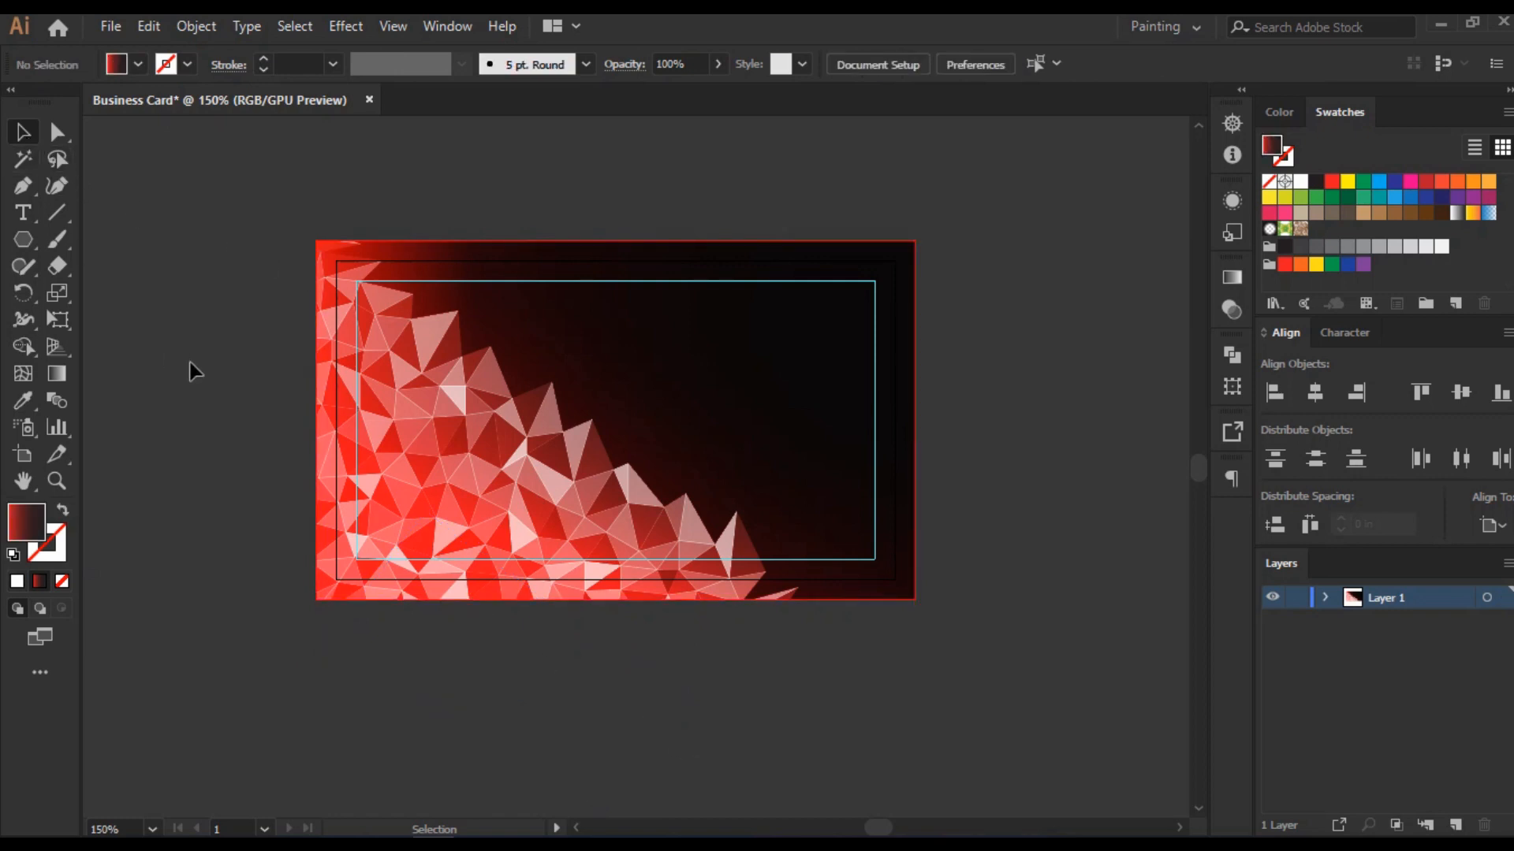
scroll(675, 429, up, 1)
drag(663, 374, 669, 427)
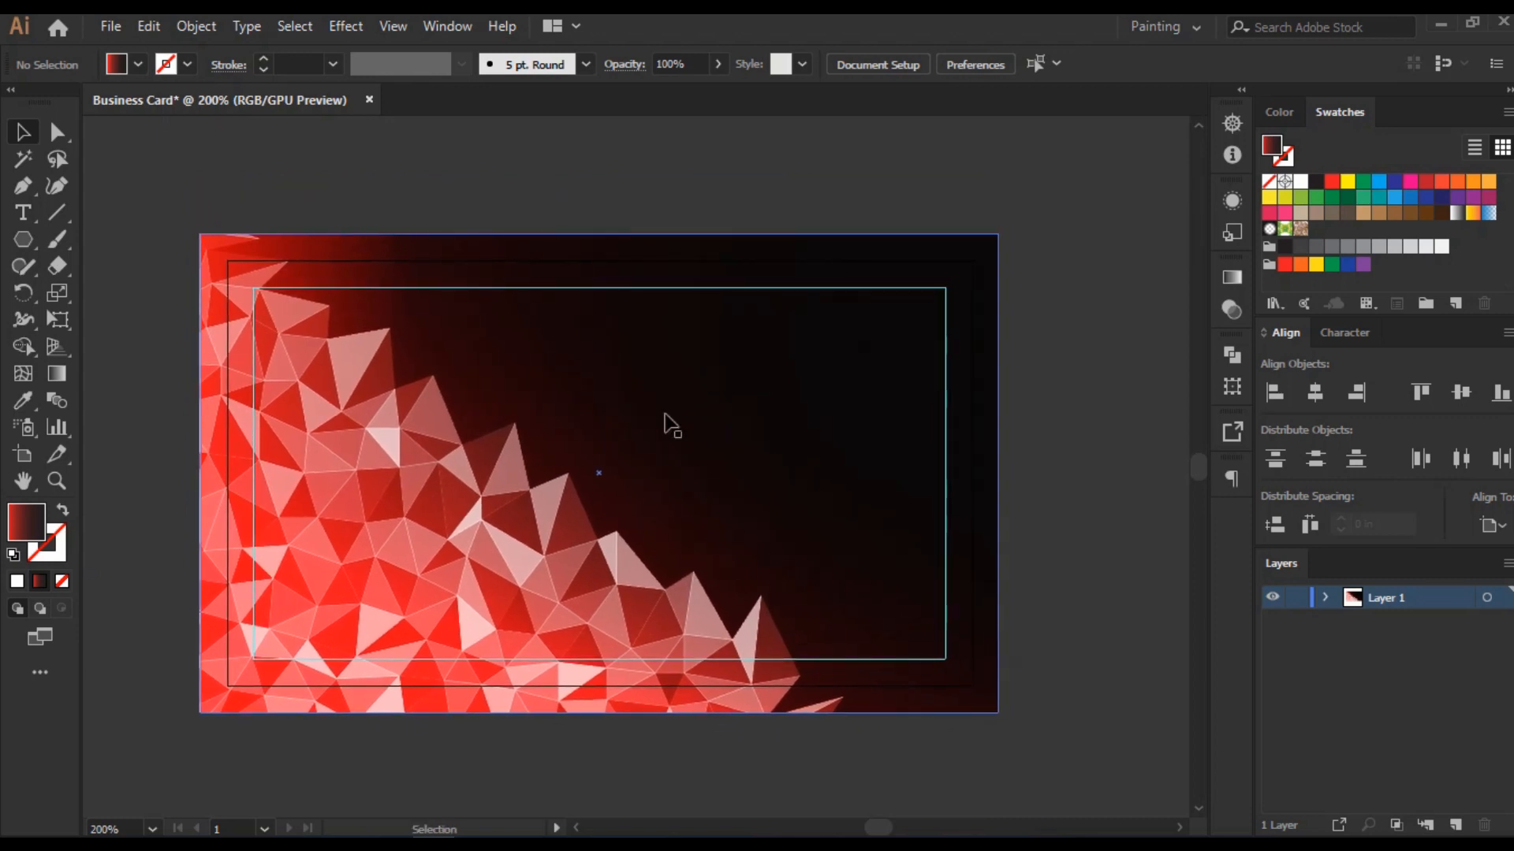